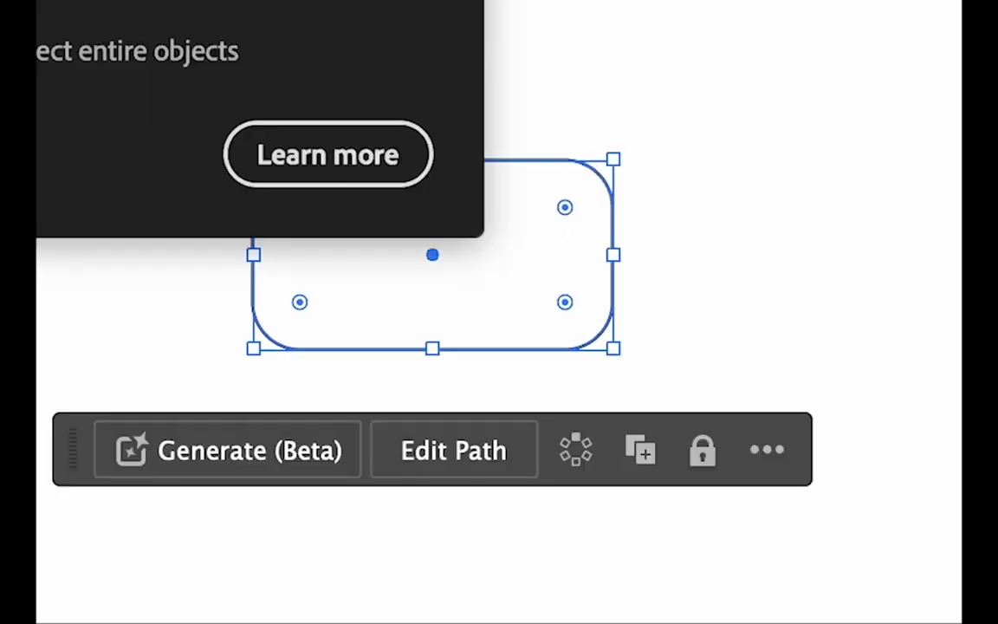
- Narrow the rounded rectangle from its left side and enlarge the Plantmaster text to about 30 pt
left_click_drag(260, 258, 303, 258)
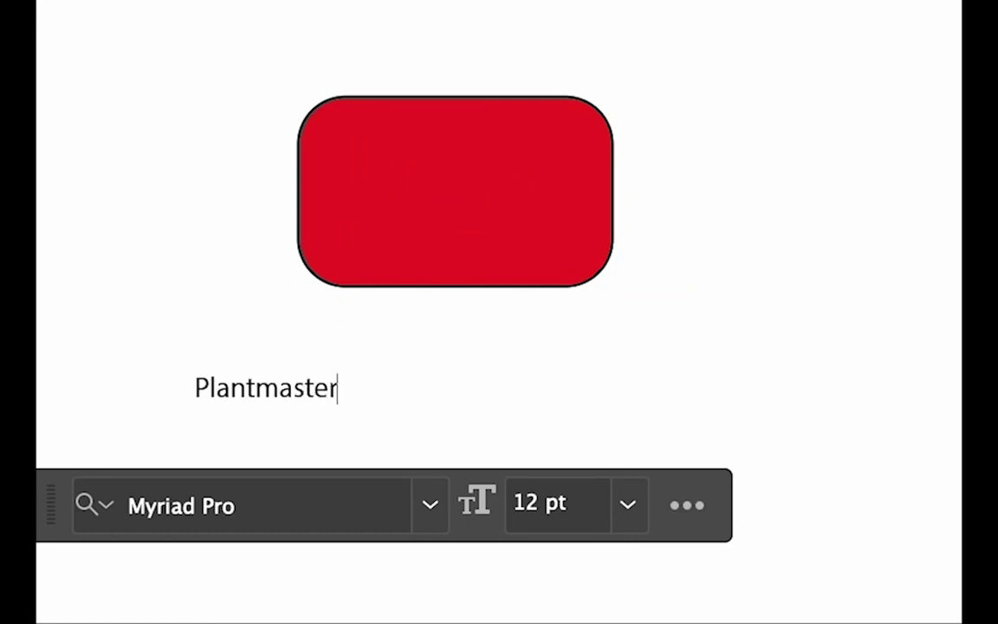
key("Escape")
left_click_drag(338, 406, 554, 499)
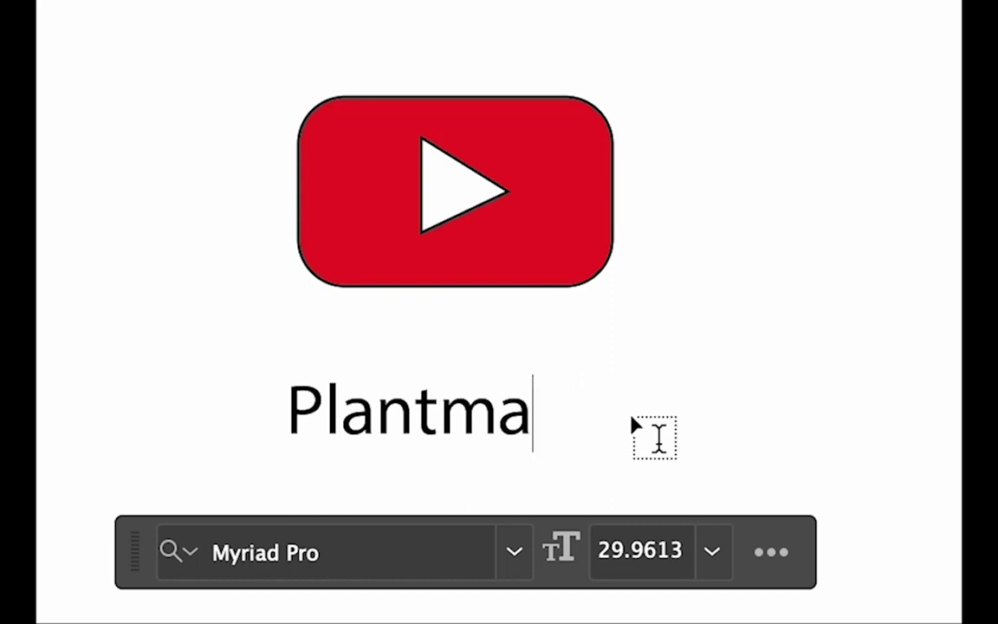
- Replace the wording beneath the play-button logo with Plantimates
key("BackSpace")
key("BackSpace")
key("BackSpace")
key("BackSpace")
key("BackSpace")
key("BackSpace")
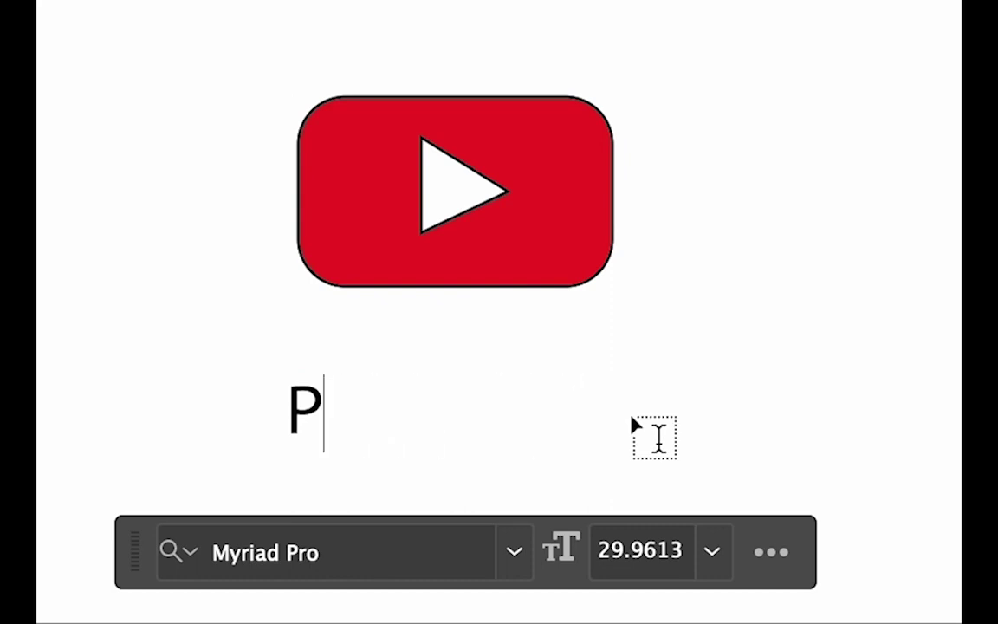
type("lant")
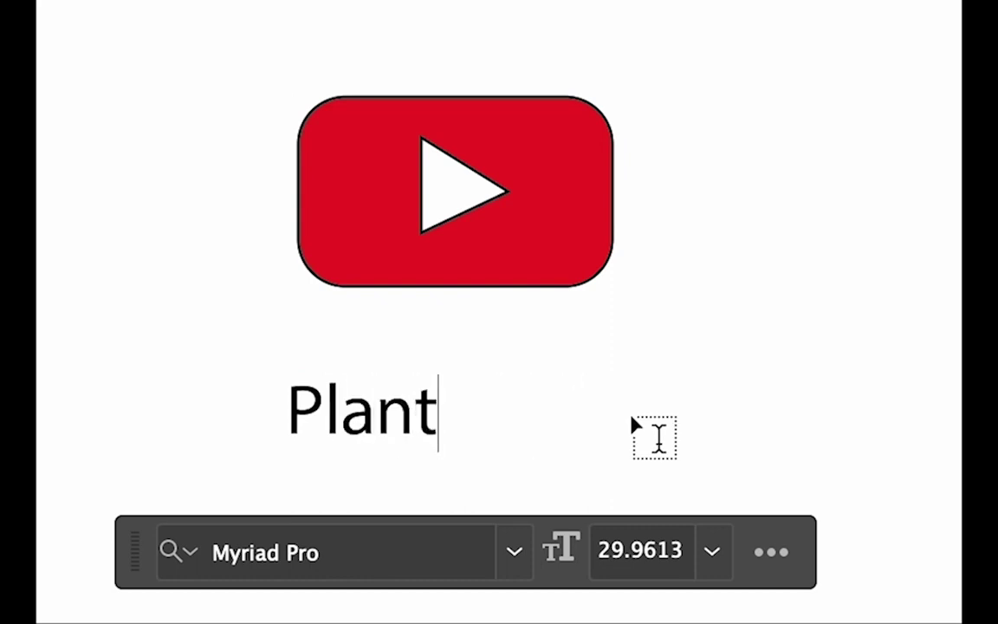
type("imate")
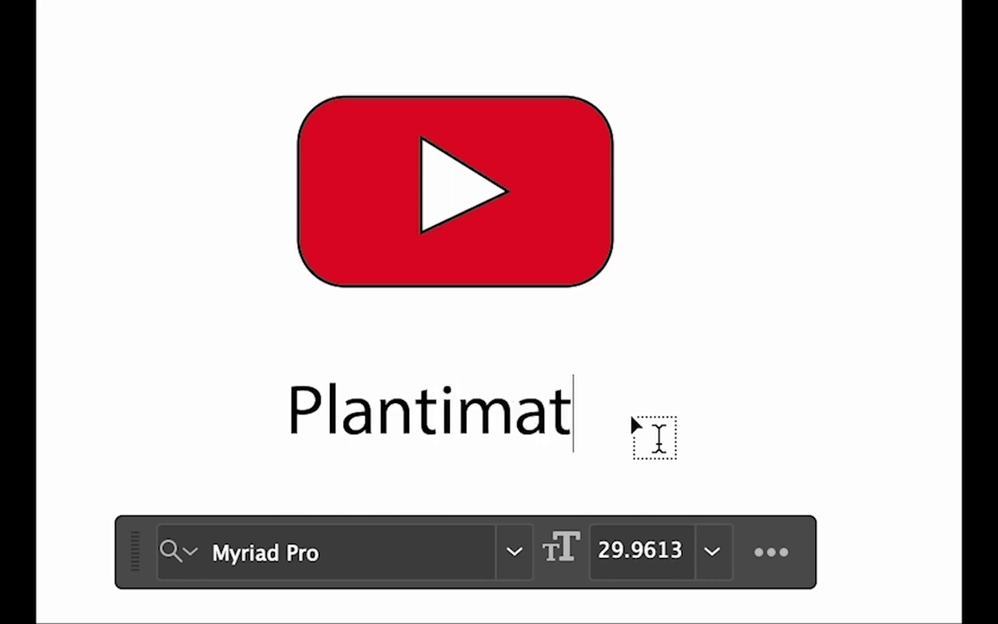
type("s")
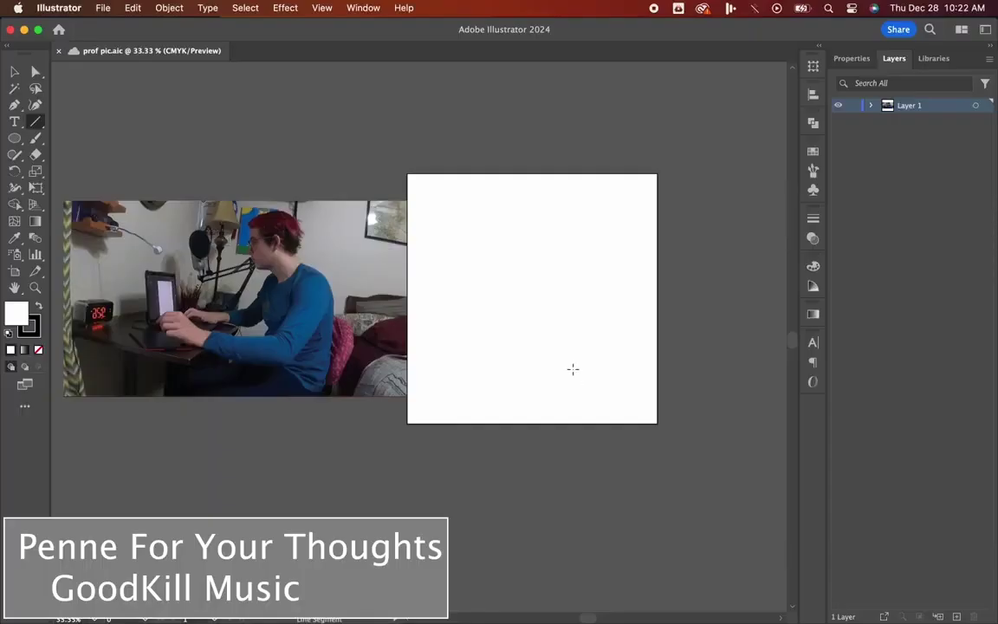
- Draw a square covering the whole artboard and fill it with dark purple
left_click_drag(409, 173, 617, 418)
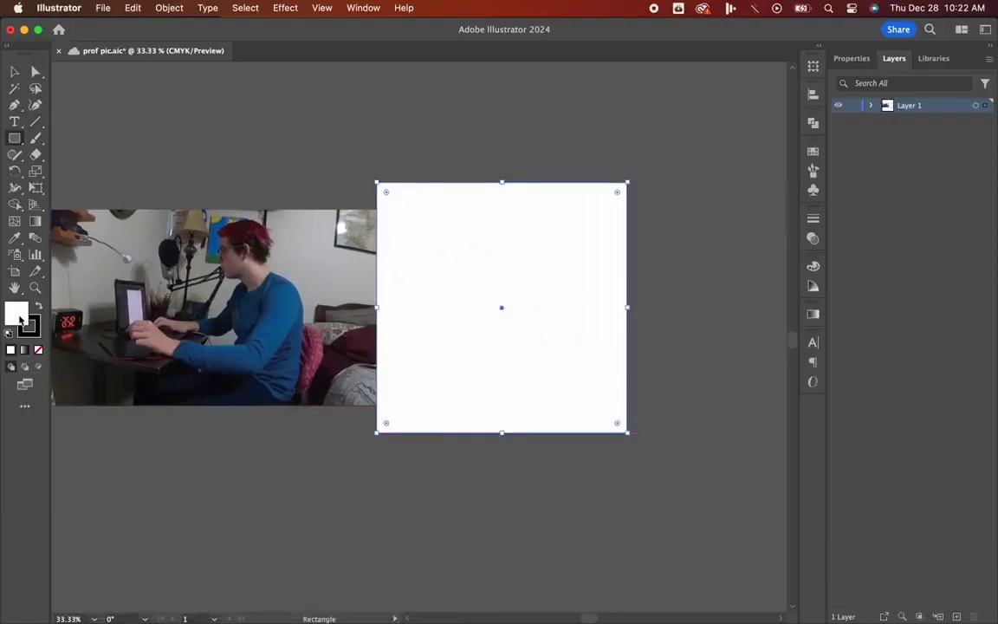
double_click(19, 317)
left_click_drag(786, 226, 787, 214)
mouse_move(742, 178)
left_mouse_down()
mouse_move(741, 238)
mouse_move(713, 259)
mouse_move(744, 264)
left_mouse_up()
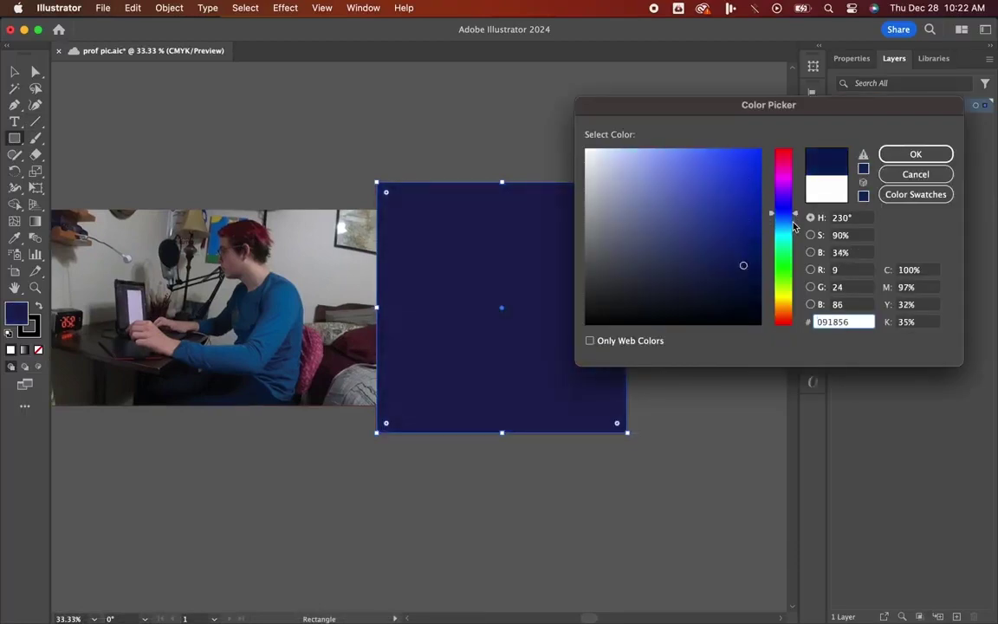
left_click_drag(793, 226, 798, 191)
mouse_move(741, 269)
left_mouse_down()
mouse_move(740, 243)
mouse_move(745, 254)
left_mouse_up()
left_click(914, 156)
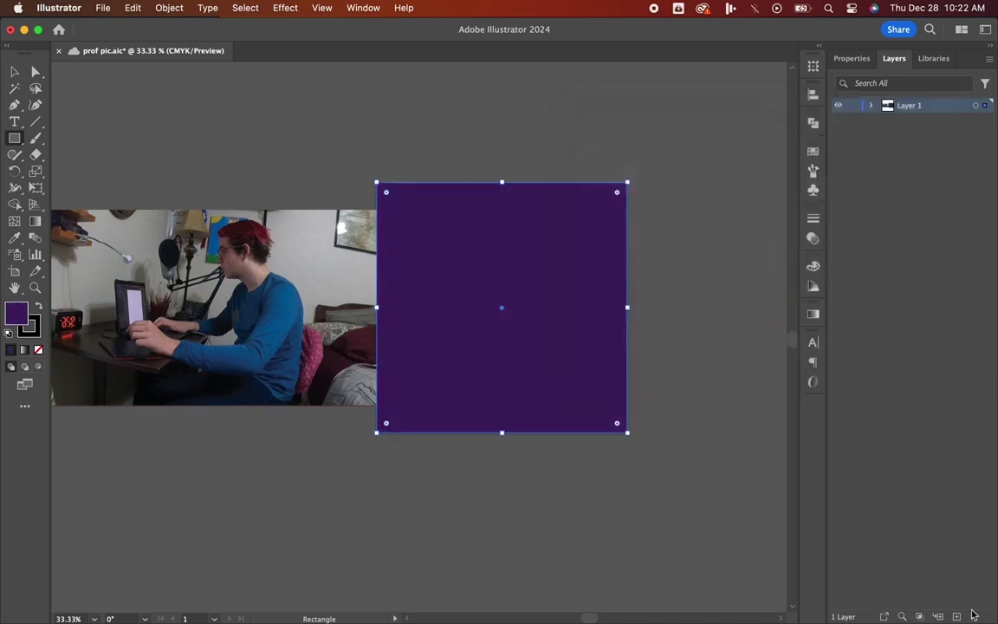
- Name the layer holding the purple square backdrop and the new empty layer above it desk
left_click(716, 270)
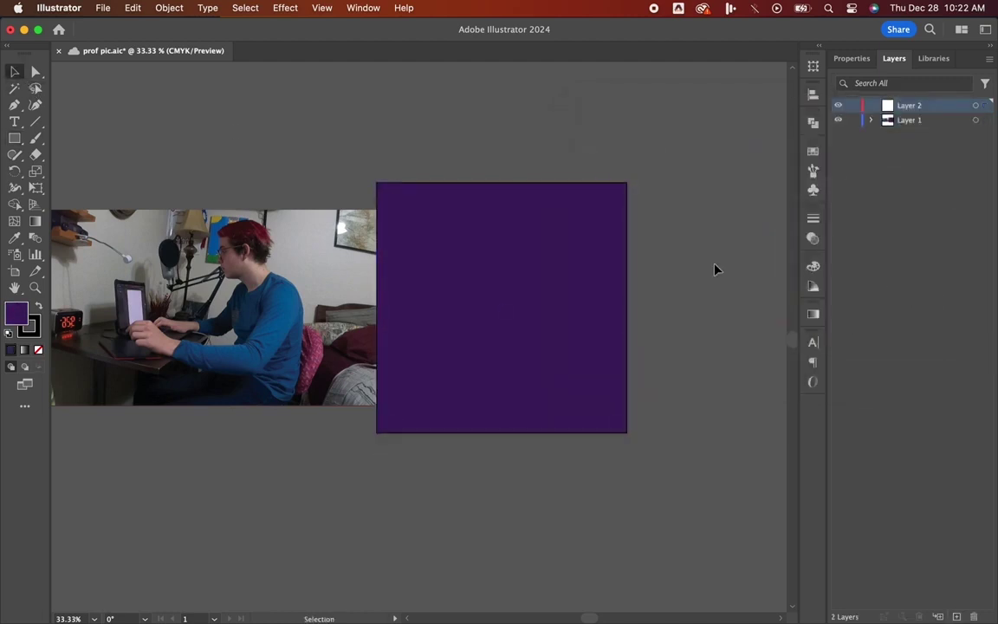
double_click(909, 120)
type("backdrop")
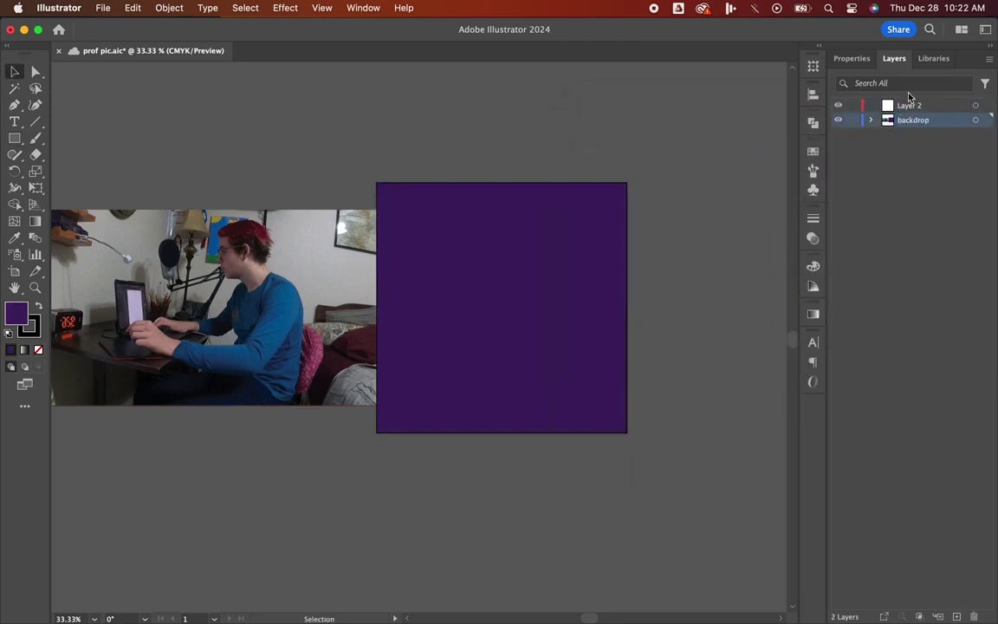
double_click(909, 105)
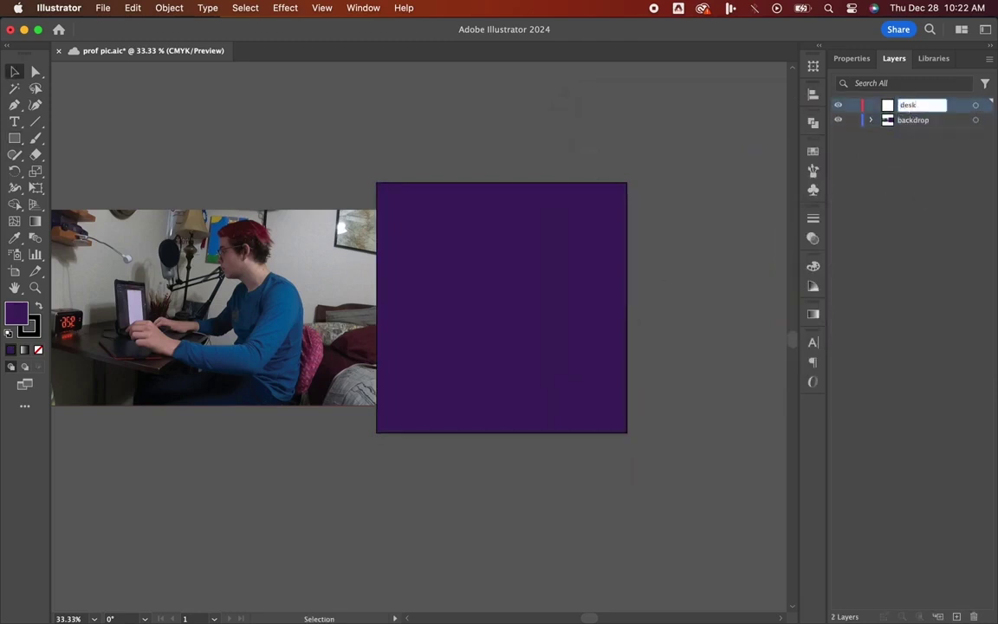
left_click(60, 234)
- Set the fill colour to brown #705113 for the desk
double_click(17, 314)
left_click(776, 307)
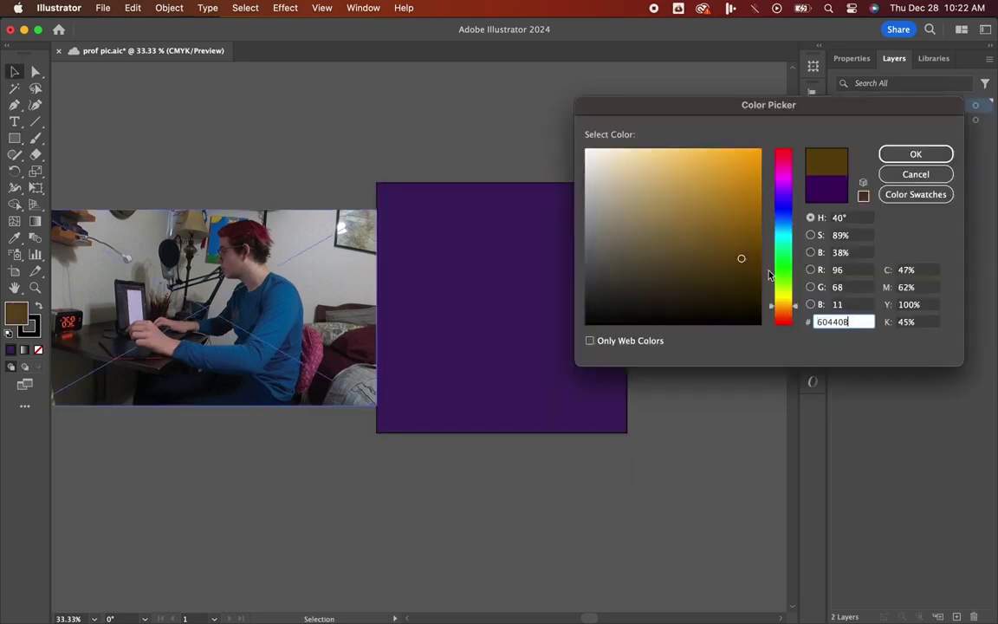
left_click(731, 242)
left_click(915, 154)
- Draw a closed four-point desk shape with the Pen tool, sloping down from the artboard's left edge across its lower part
key("super+equal")
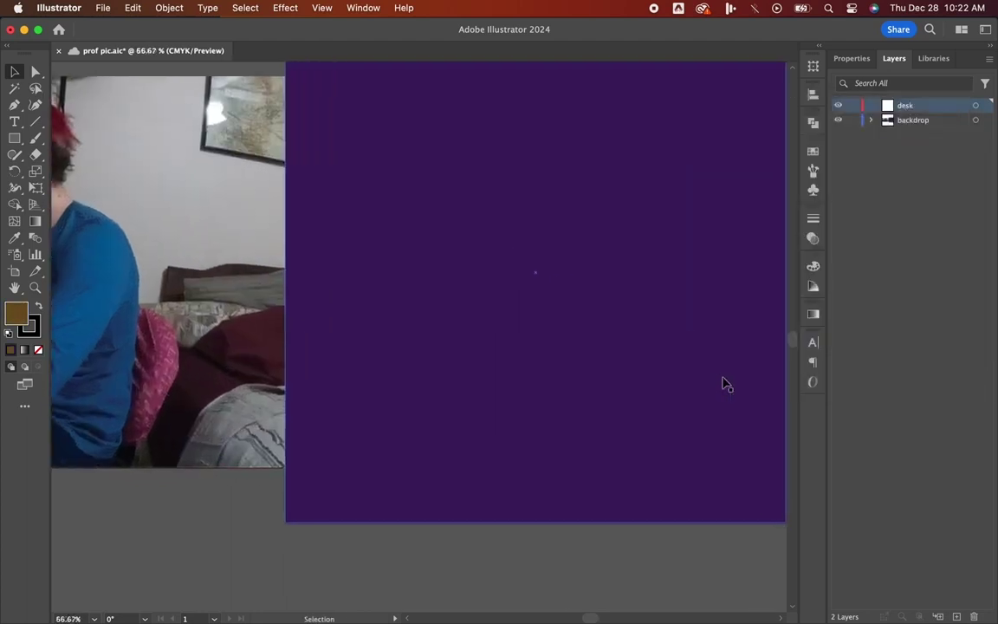
scroll(722, 383, "right", 2)
key("p")
scroll(364, 381, "left", 2)
scroll(364, 381, "up", 1)
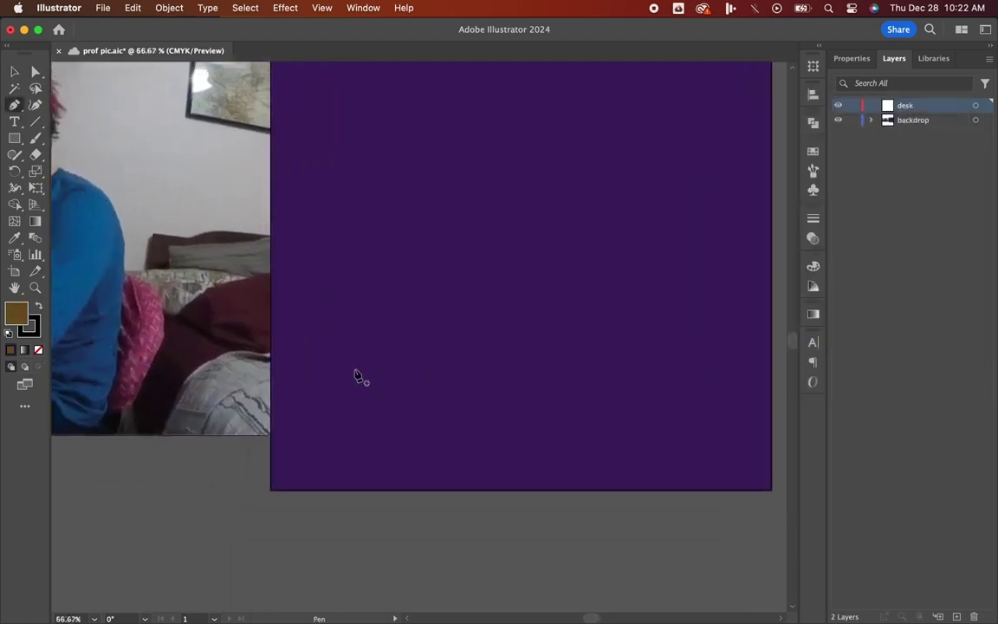
left_click(271, 294)
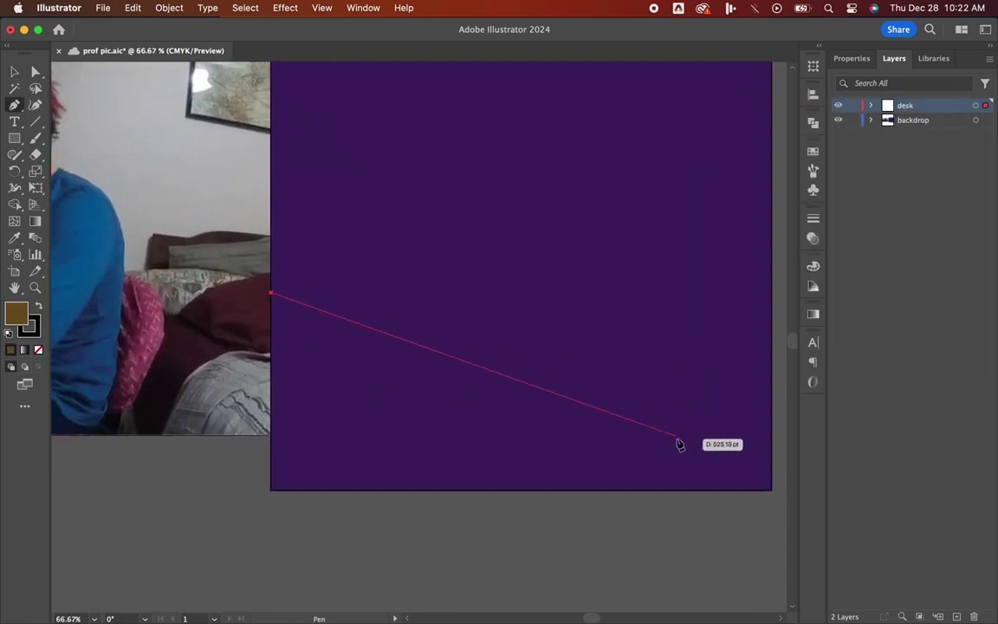
left_click(711, 444)
left_click(669, 489)
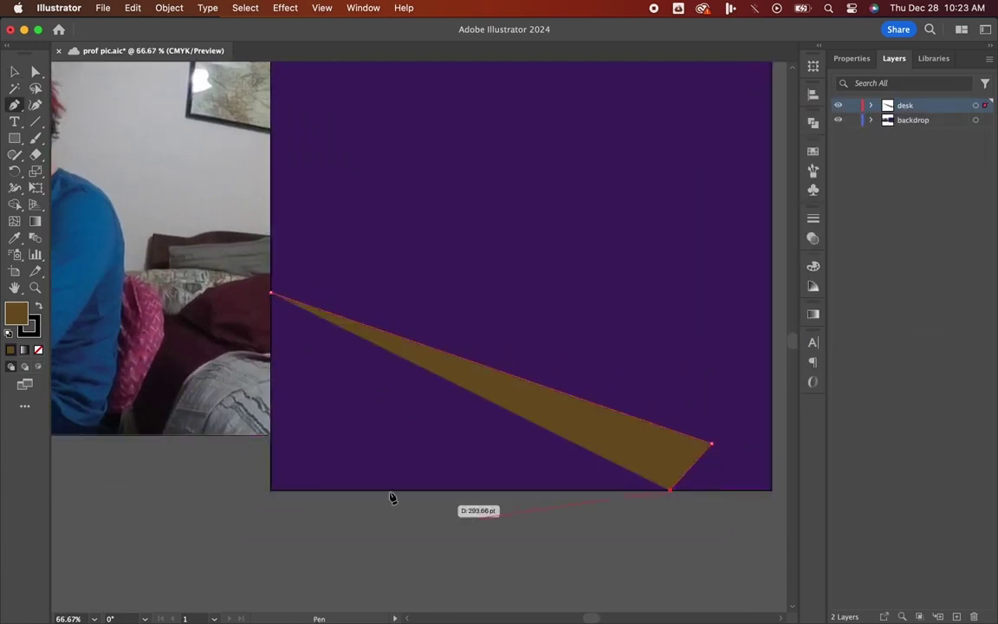
left_click(271, 489)
left_click(271, 293)
key("super+minus")
key("super+minus")
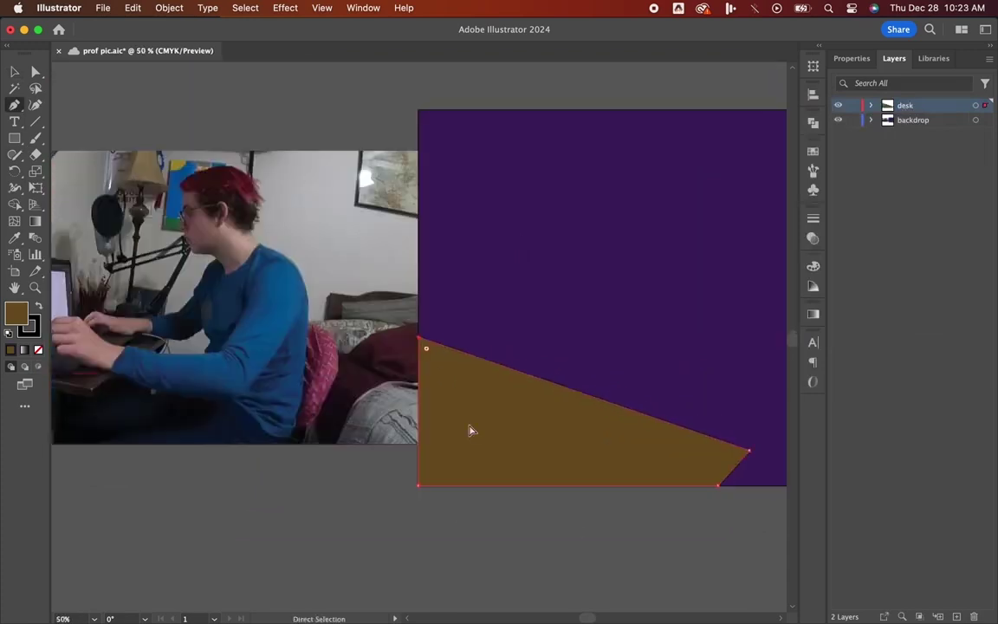
- Darken the desk shape's fill to a deeper brown
scroll(470, 432, "right", 4)
scroll(470, 432, "down", 1)
double_click(18, 317)
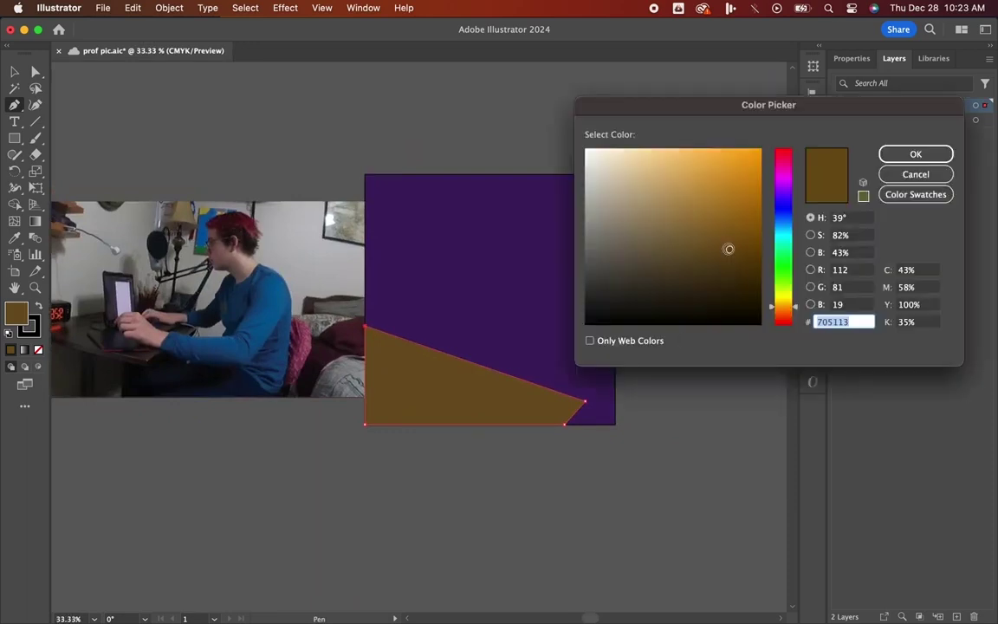
left_click_drag(729, 248, 728, 264)
left_click(916, 154)
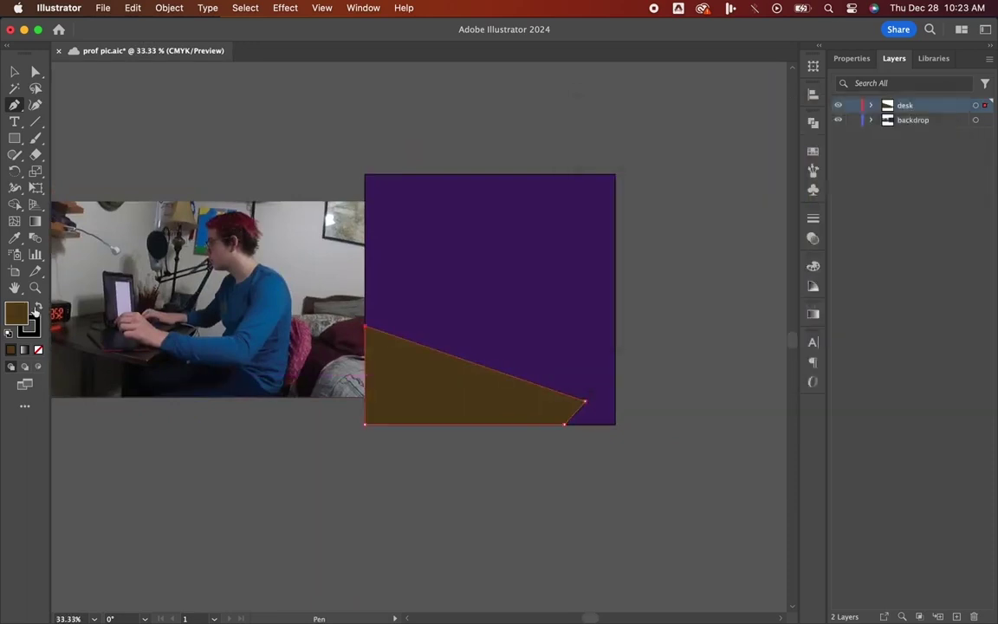
- Thicken the desk shape's black outline and deselect it
left_click(32, 328)
left_click(813, 220)
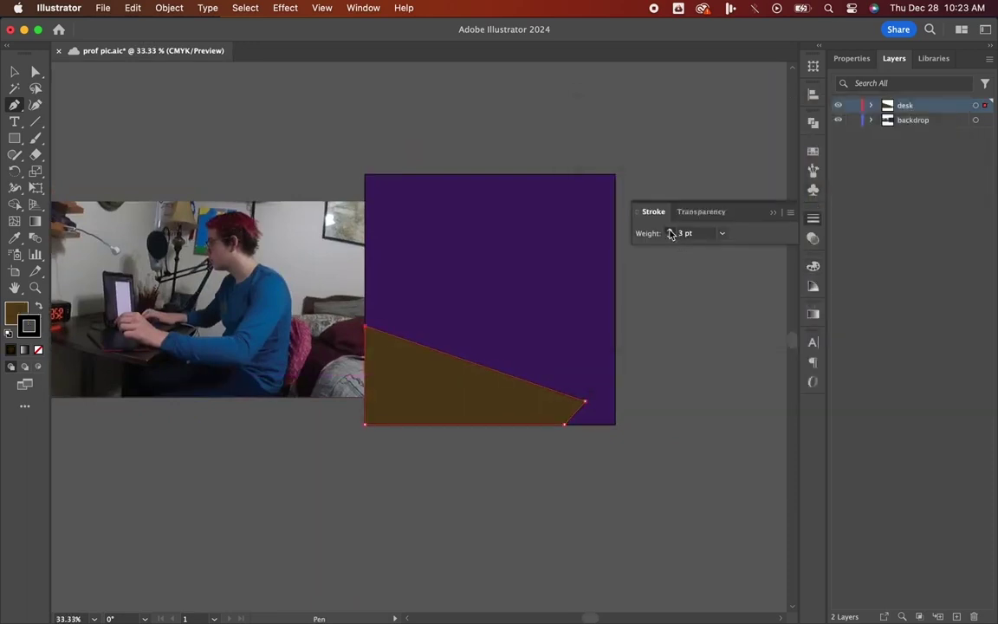
left_click(773, 214)
left_click(708, 285)
left_click(16, 72)
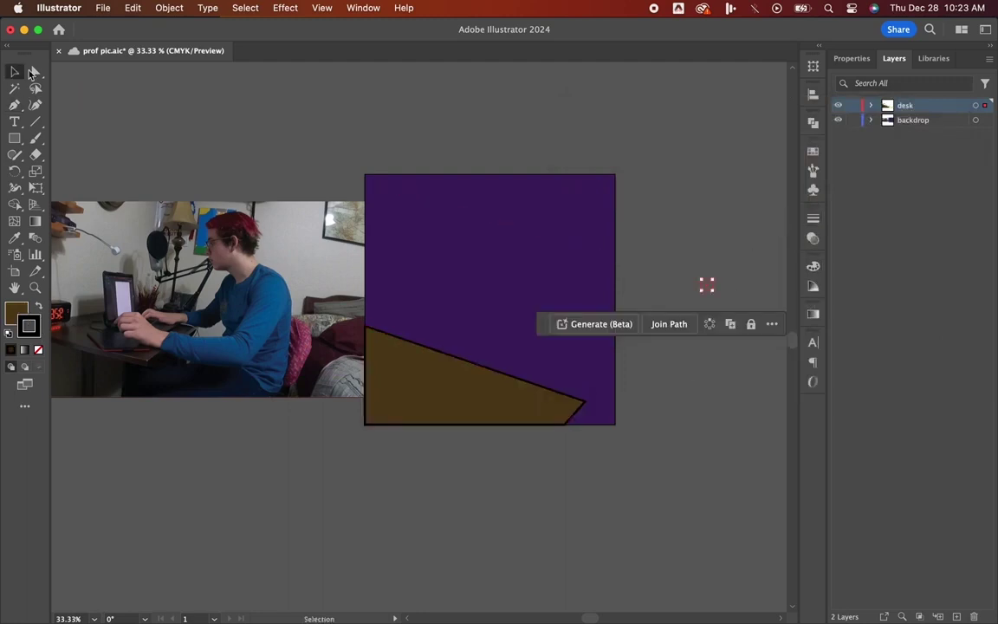
left_click(662, 167)
- Draw a tilted four-sided panel with rounded corners and grey #59554F fill across the desk's sloping upper edge, using the Pen tool
scroll(707, 236, "down", 3)
key("super+equal")
scroll(706, 238, "right", 1)
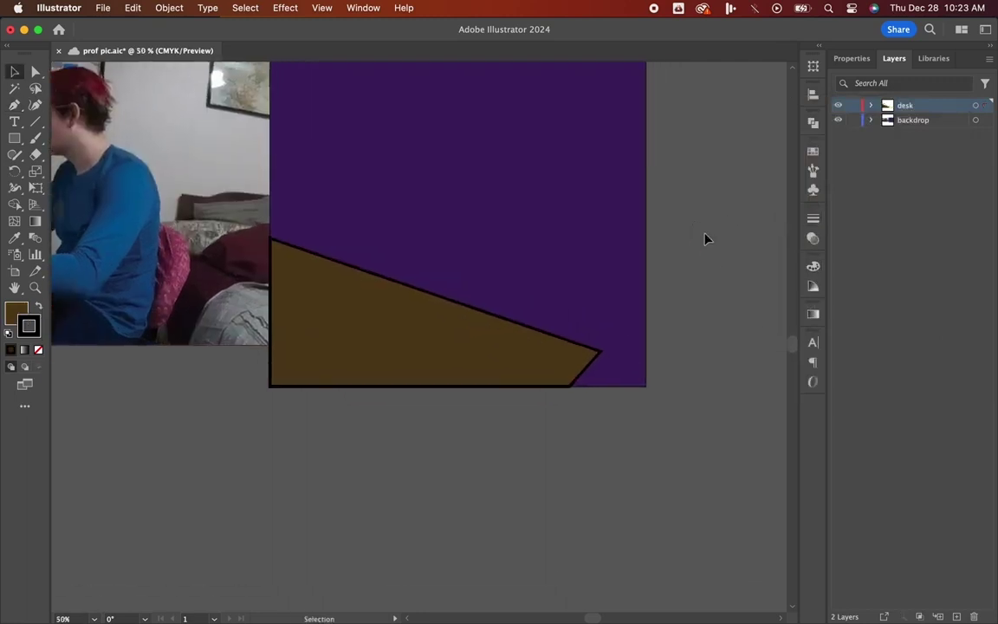
key("p")
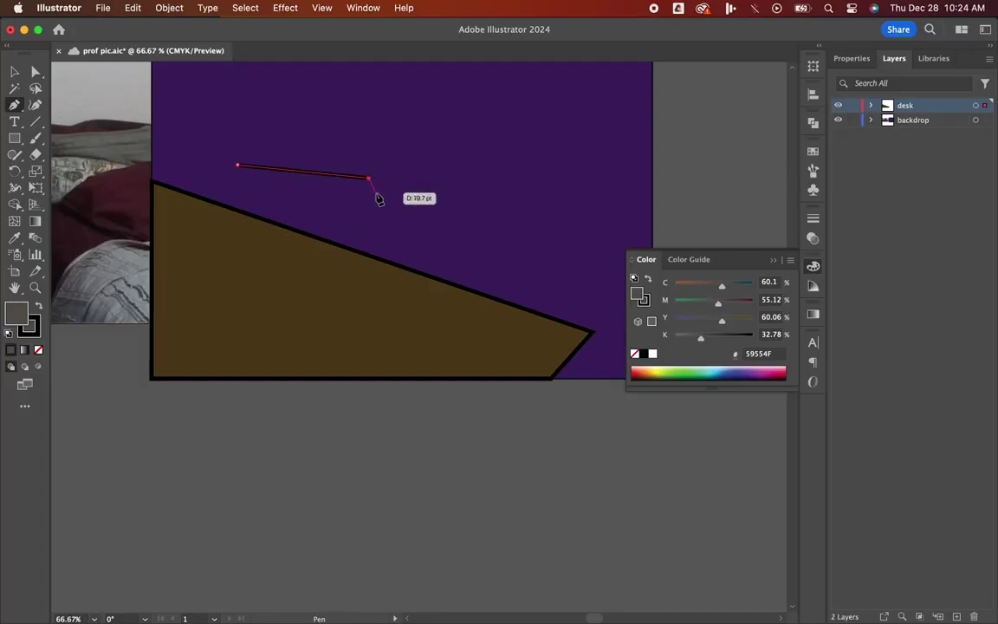
left_click_drag(377, 197, 379, 191)
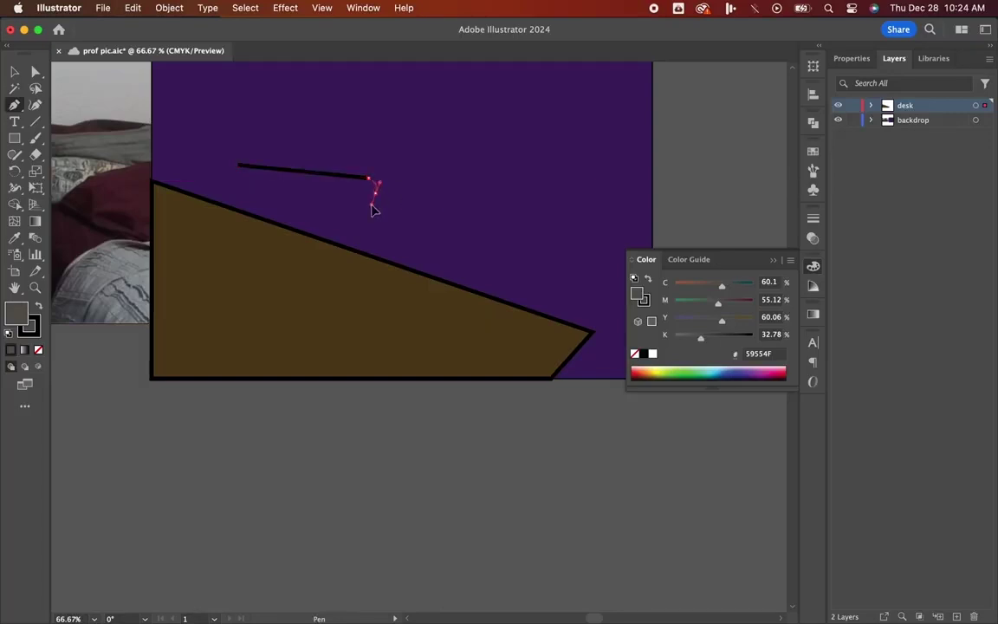
left_click(364, 277)
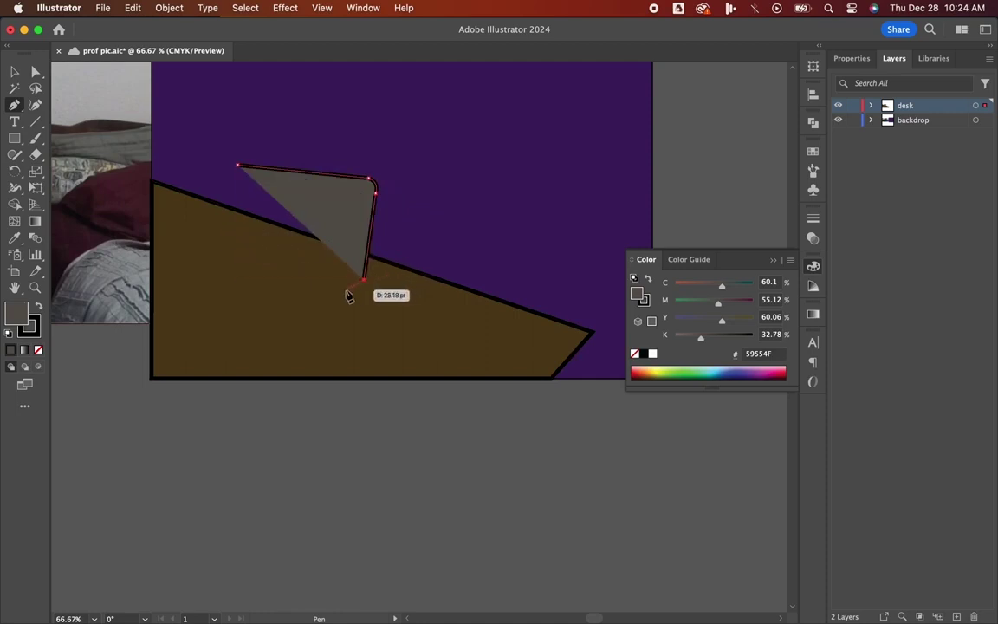
left_click_drag(345, 290, 329, 284)
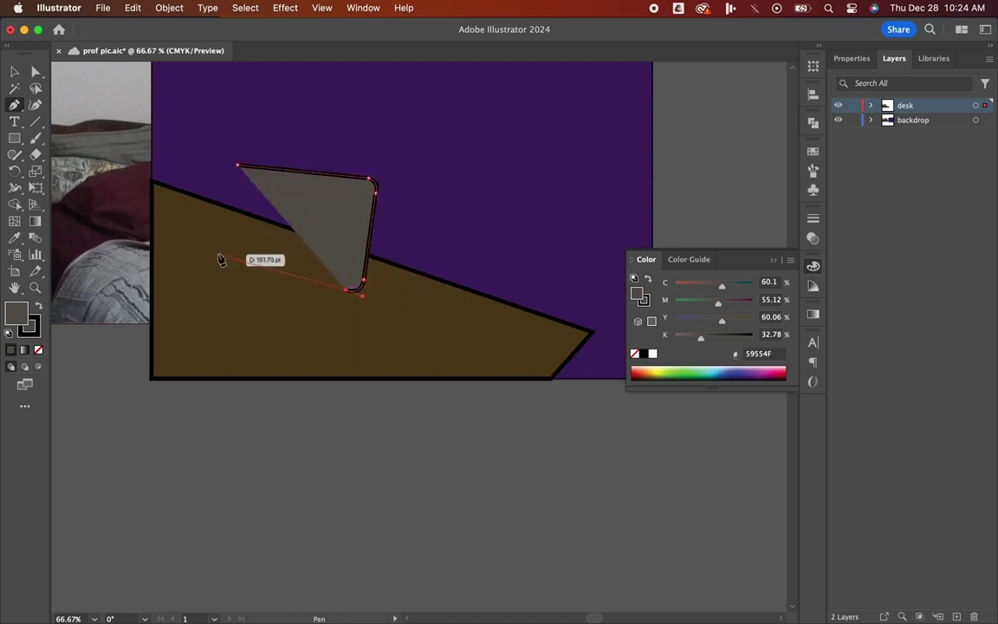
left_click(216, 242)
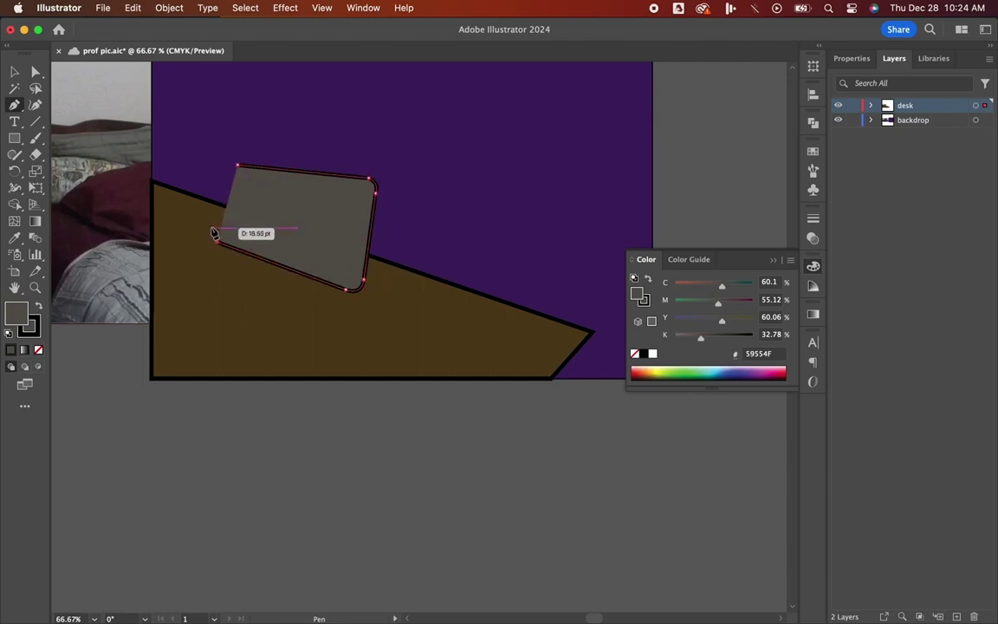
left_click(227, 171)
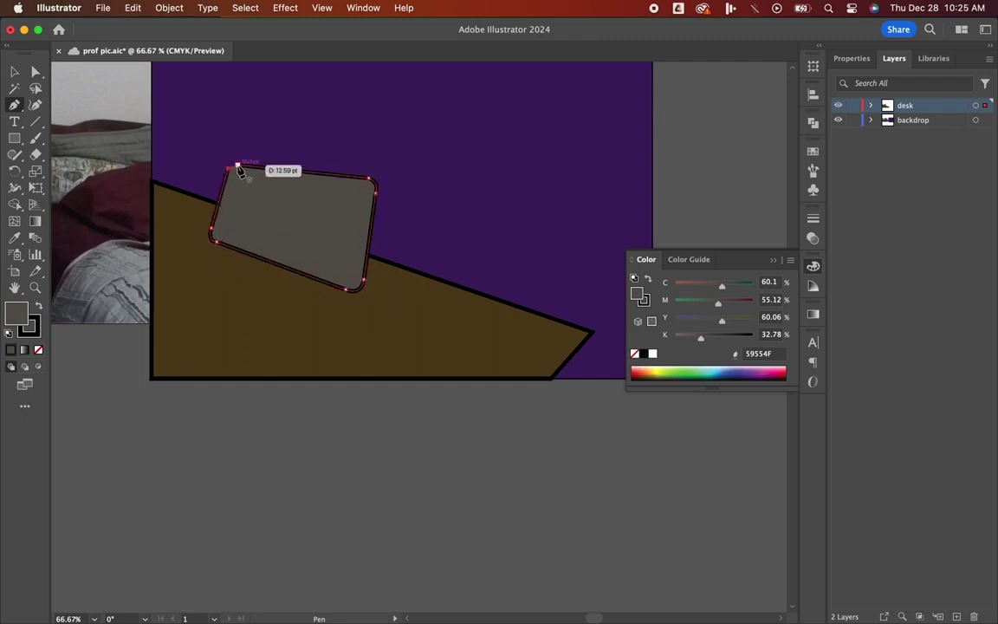
left_click_drag(238, 165, 246, 169)
left_click(14, 72)
left_click(432, 465)
- Refine the upper-left corner of the grey panel by moving its point with the Curvature tool
left_click(271, 193)
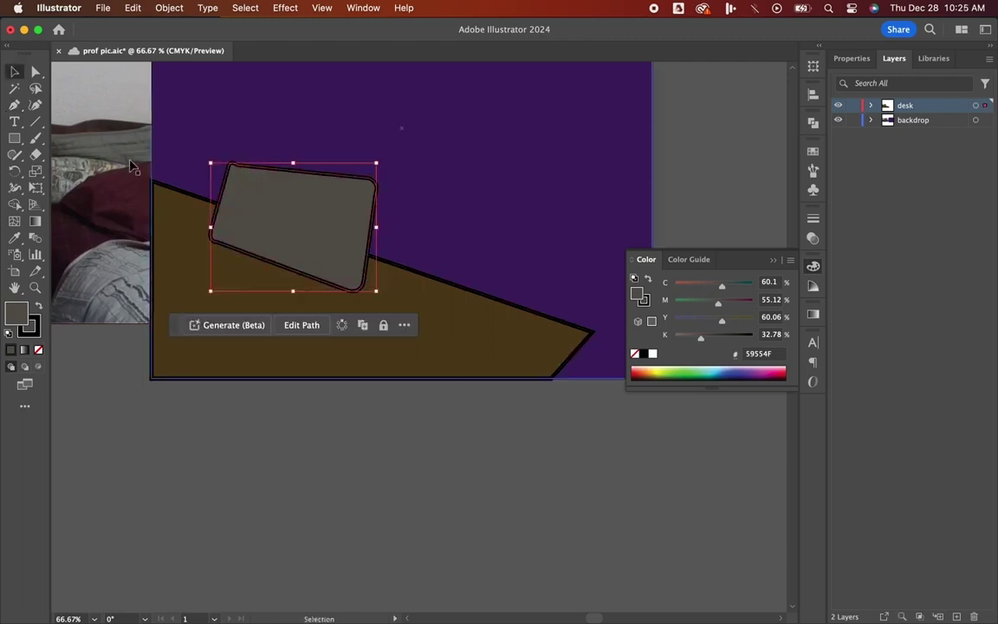
key("super+=")
key("super+=")
left_click(35, 105)
left_click_drag(296, 200, 297, 191)
left_click(18, 72)
key("super+-")
key("super+-")
scroll(575, 211, "down", 2)
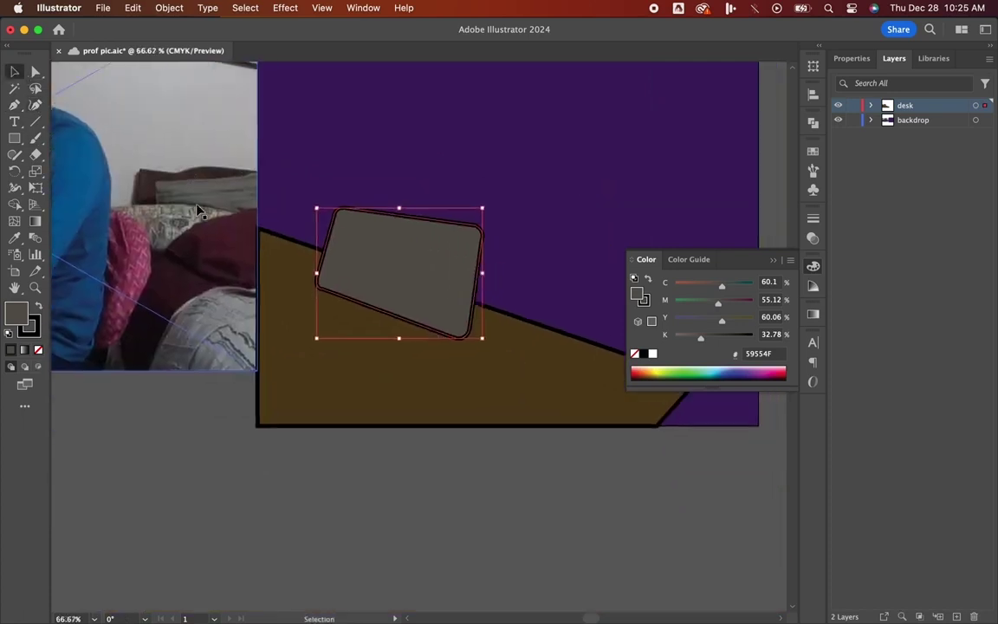
left_click(394, 499)
right_click(446, 282)
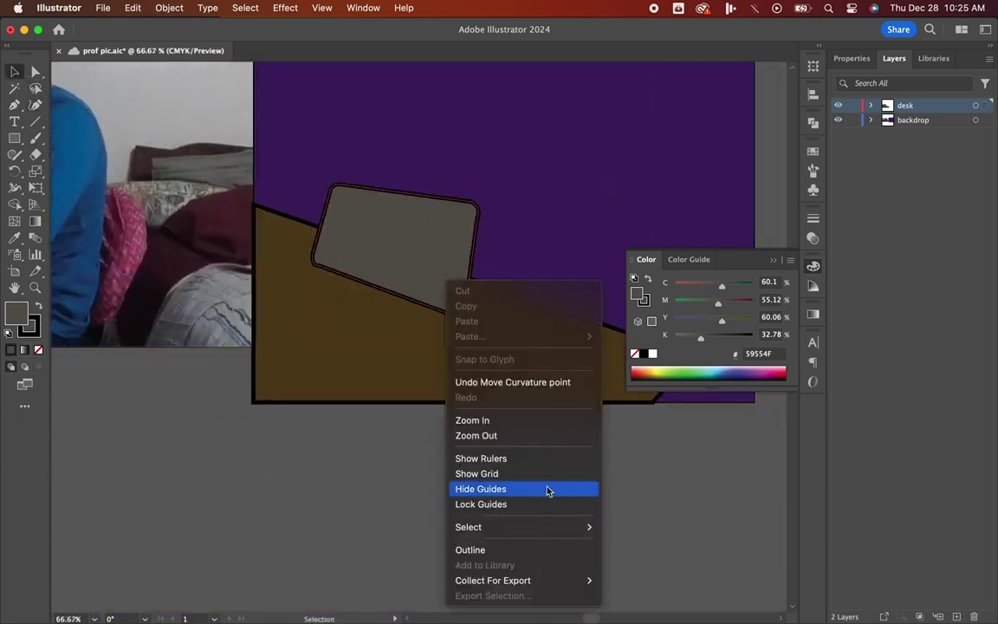
left_click(434, 217)
left_click(435, 240)
right_click(434, 240)
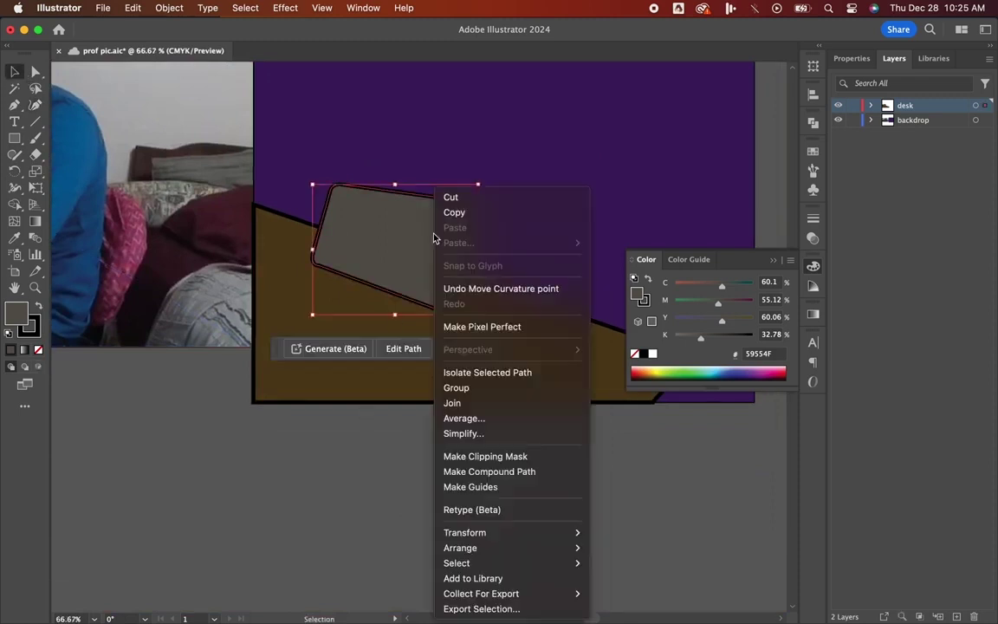
mouse_move(519, 532)
left_click(611, 534)
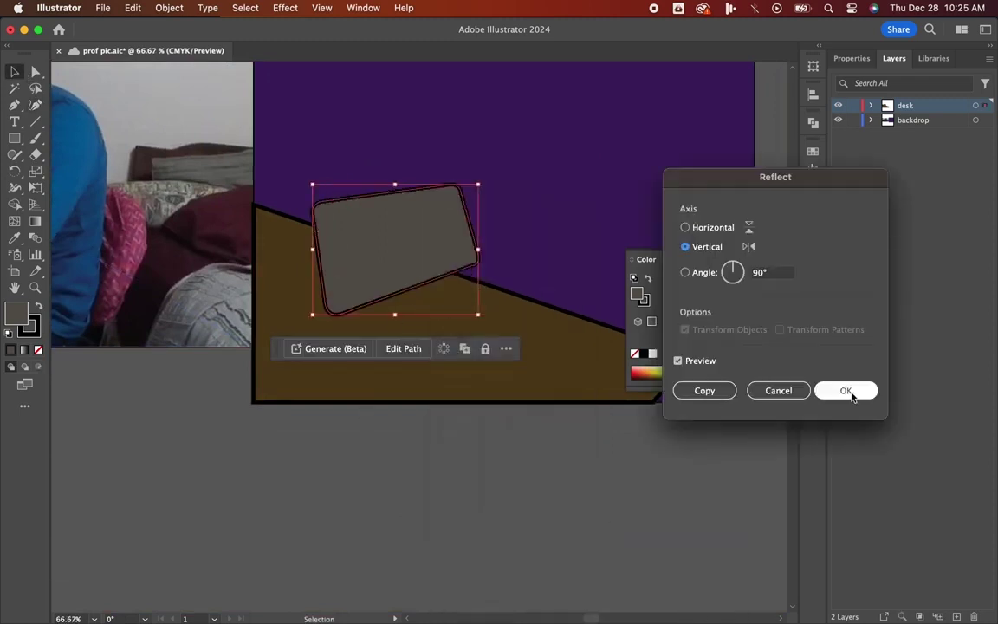
left_click(779, 391)
- Reflect the grey panel again so that it is flipped top to bottom
right_click(411, 189)
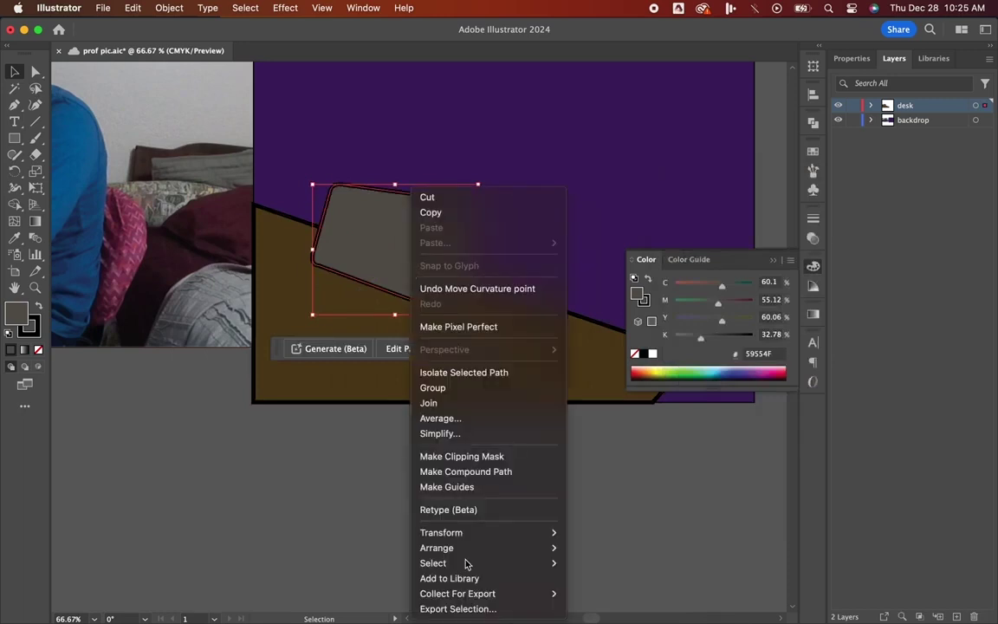
mouse_move(485, 532)
left_click(589, 532)
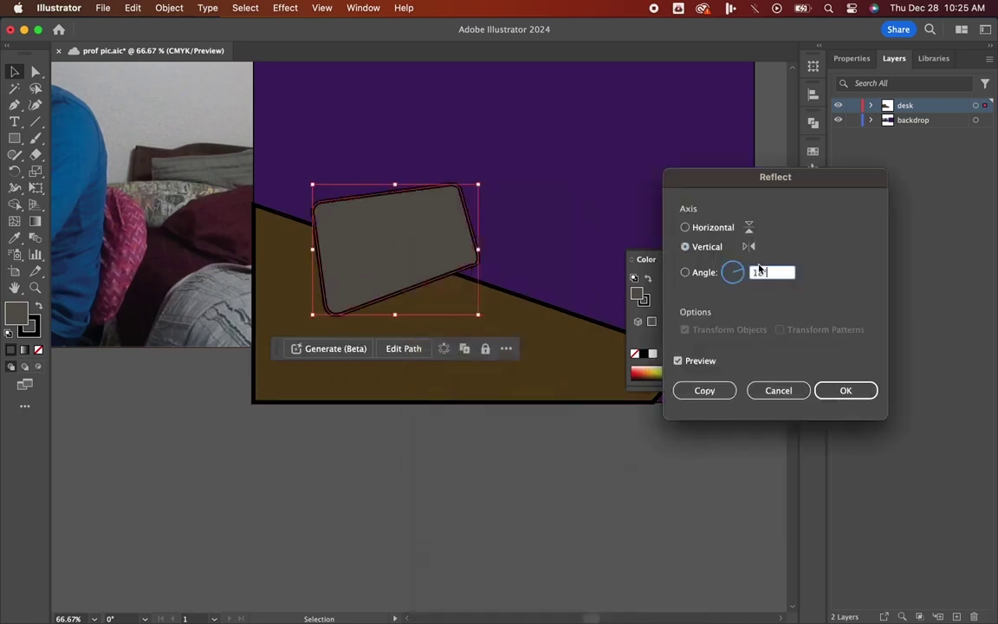
left_click(763, 273)
key("Return")
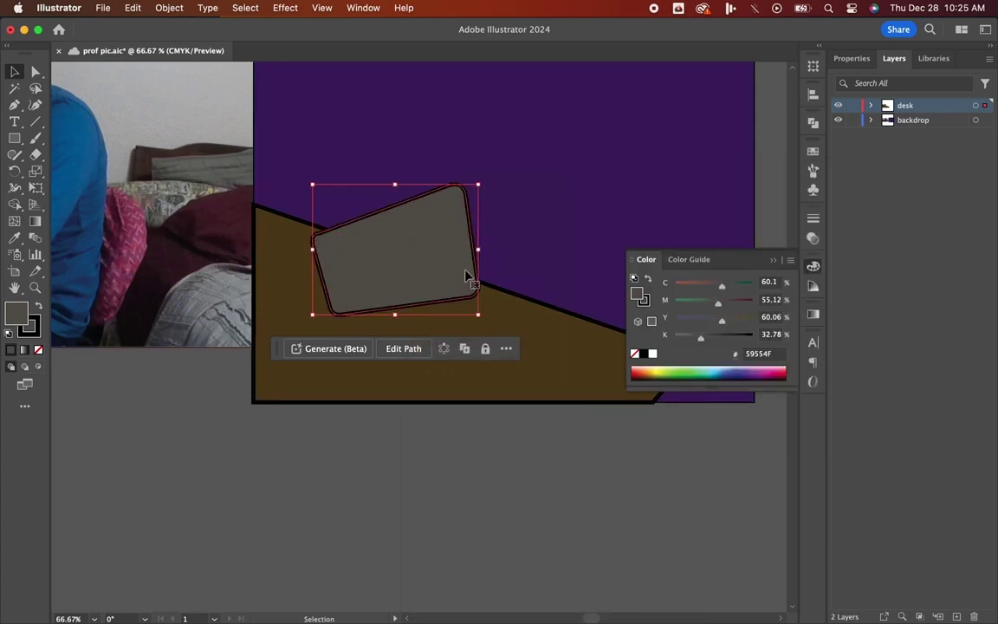
- Rotate the grey panel clockwise, shift it slightly toward the desk's left edge and deselect it
left_click(480, 568)
left_click(424, 279)
left_click_drag(481, 319, 437, 335)
left_click(528, 449)
scroll(507, 441, "down", 3)
scroll(508, 441, "right", 2)
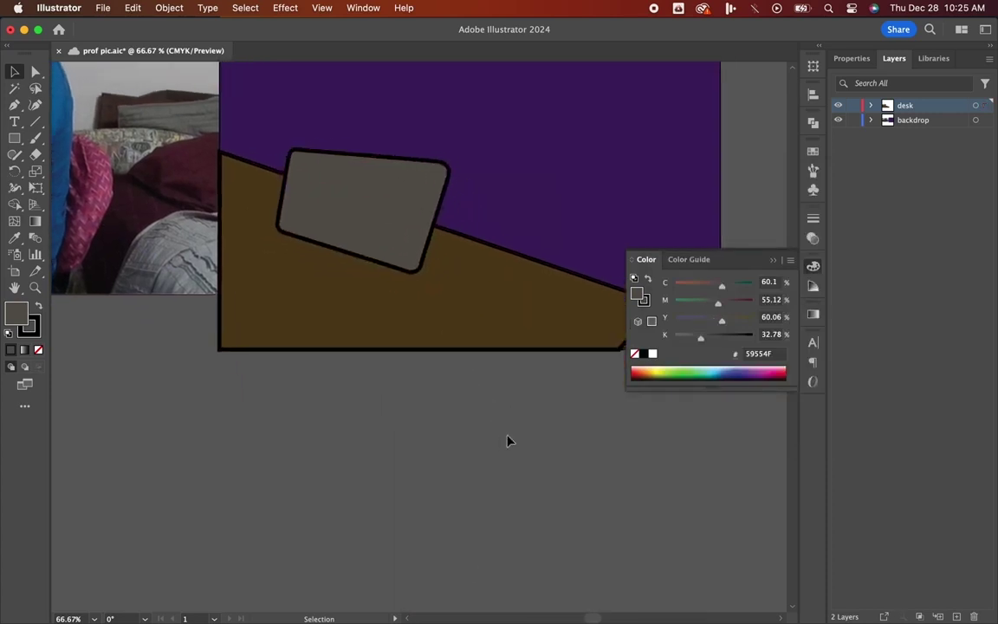
left_click_drag(386, 221, 360, 226)
left_click(390, 399)
- Draw a small triangular side piece filled with dark grey #42403C between the panel's right edge and the desk's sloping edge, using the Pen tool
double_click(24, 309)
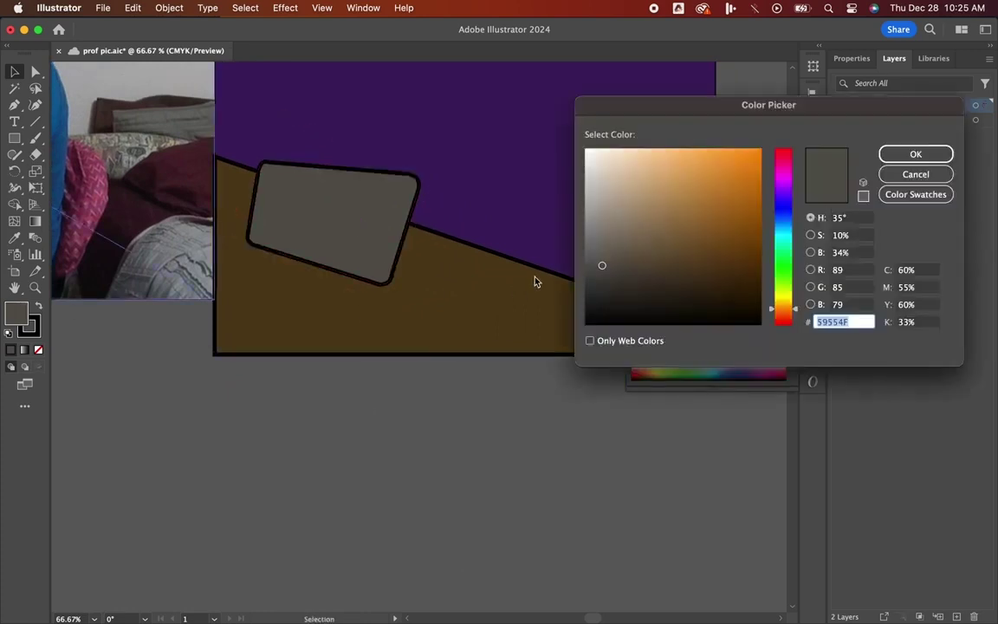
left_click_drag(598, 266, 600, 279)
left_click(899, 154)
key("p")
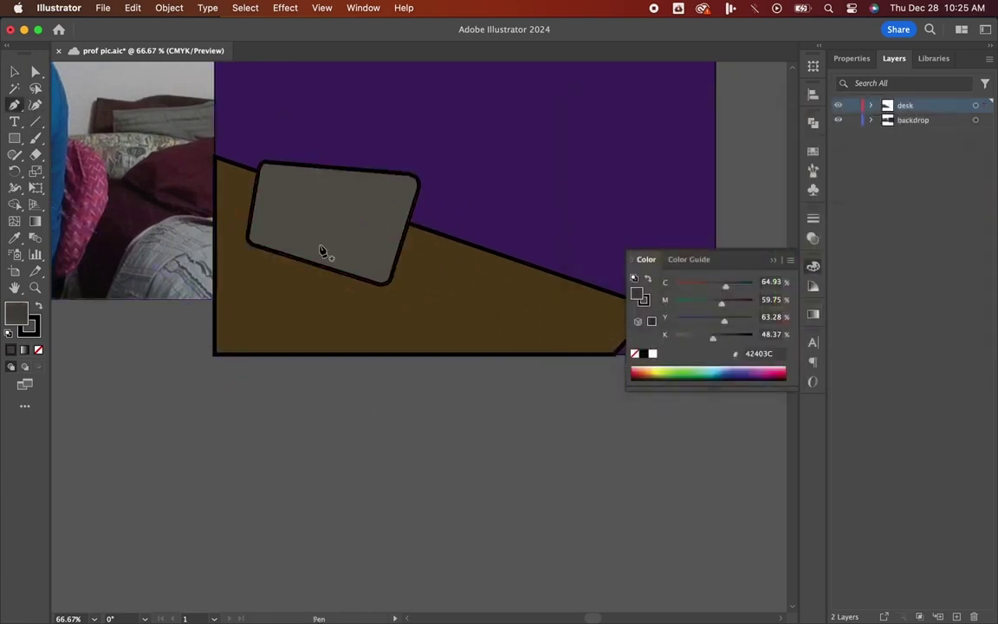
left_click(380, 283)
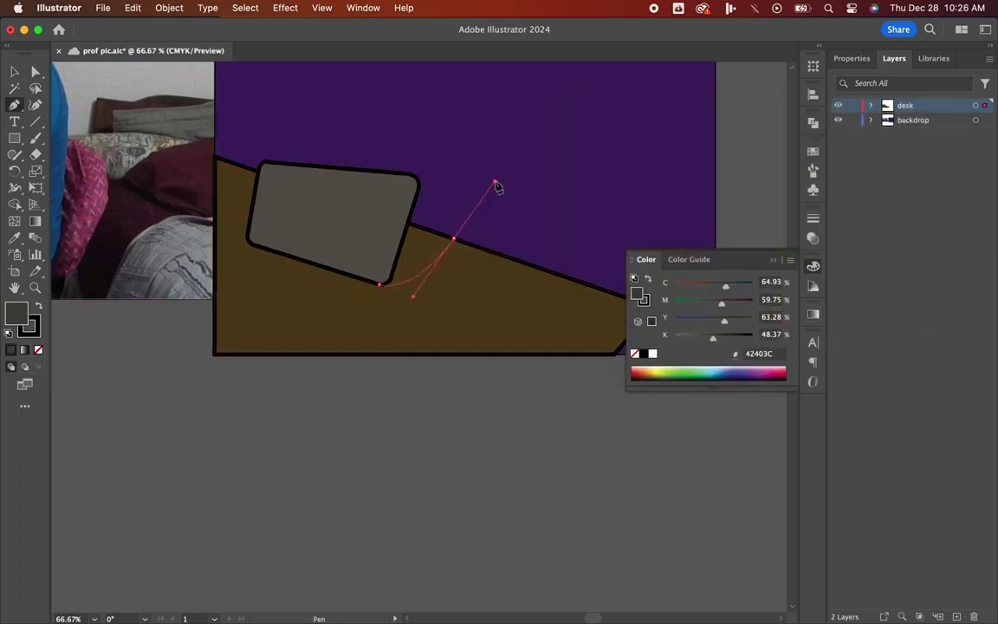
left_click(391, 274)
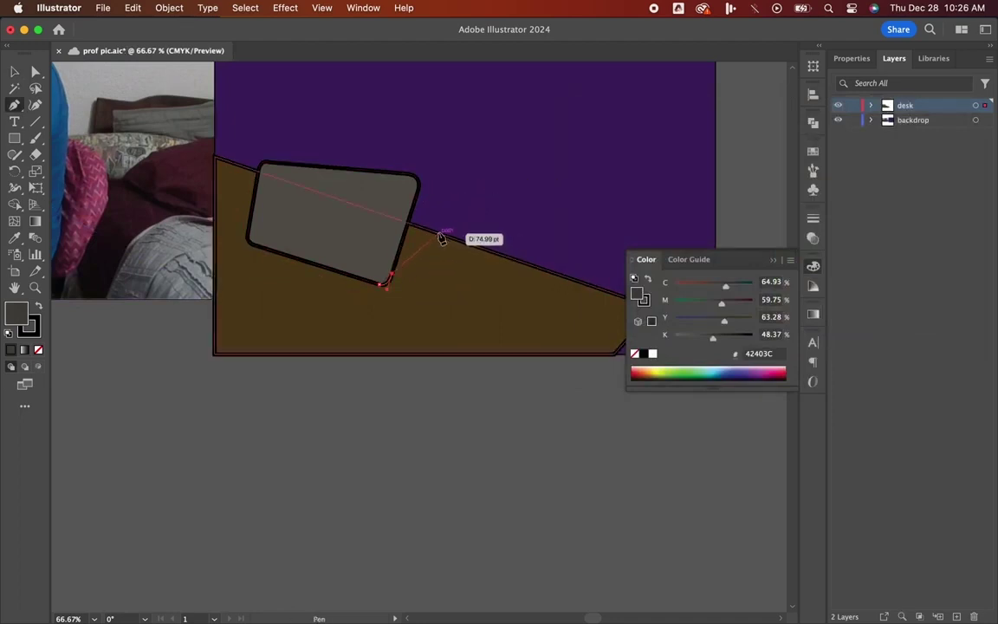
left_click(408, 225)
left_click(439, 234)
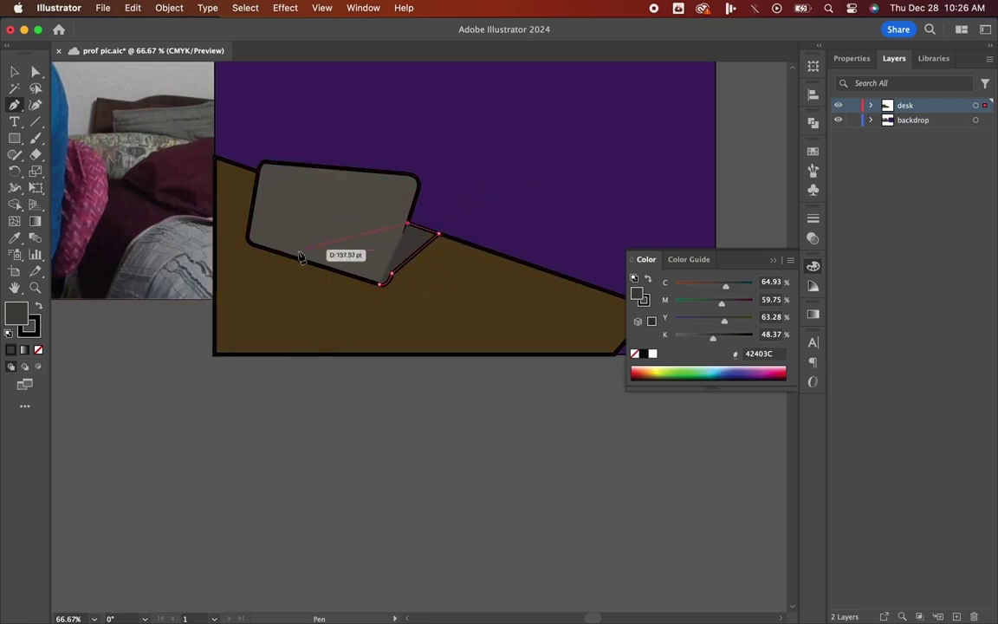
left_click(379, 283)
- Bring the large grey panel in front of the dark triangular side piece
key("v")
left_click(308, 215)
right_click(373, 187)
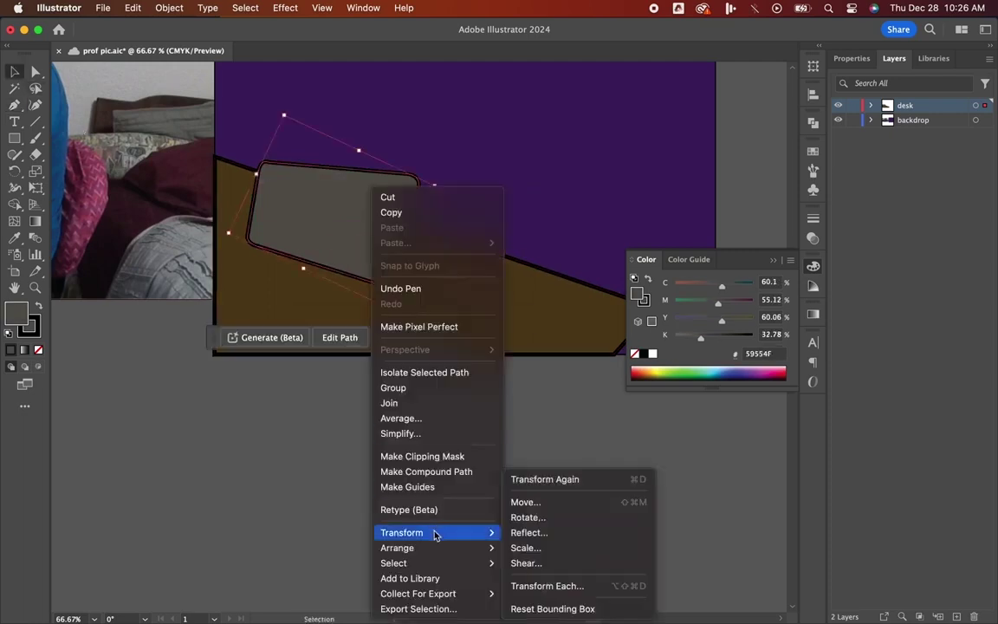
mouse_move(397, 548)
left_click(535, 541)
scroll(481, 492, "right", 5)
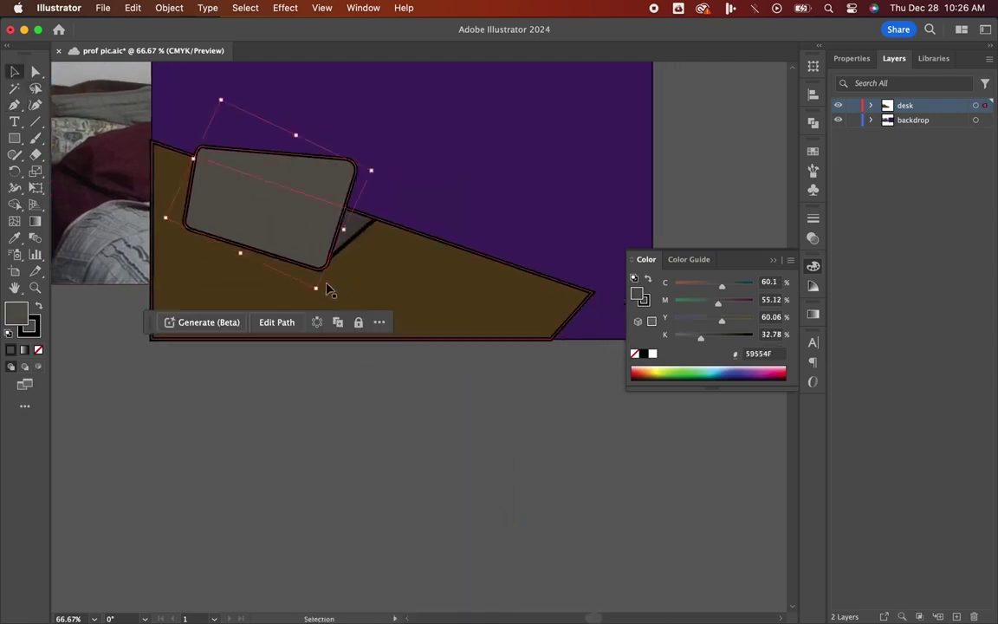
- Reshape the grey panel's upper-left and upper-right corners by moving their points with the Curvature tool
key("shift+grave")
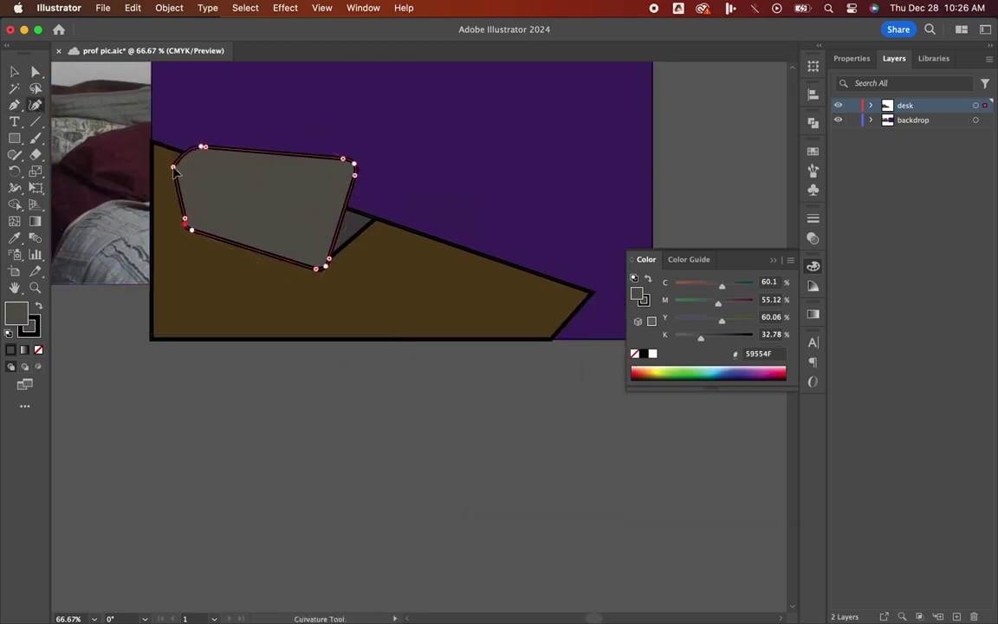
key("Delete")
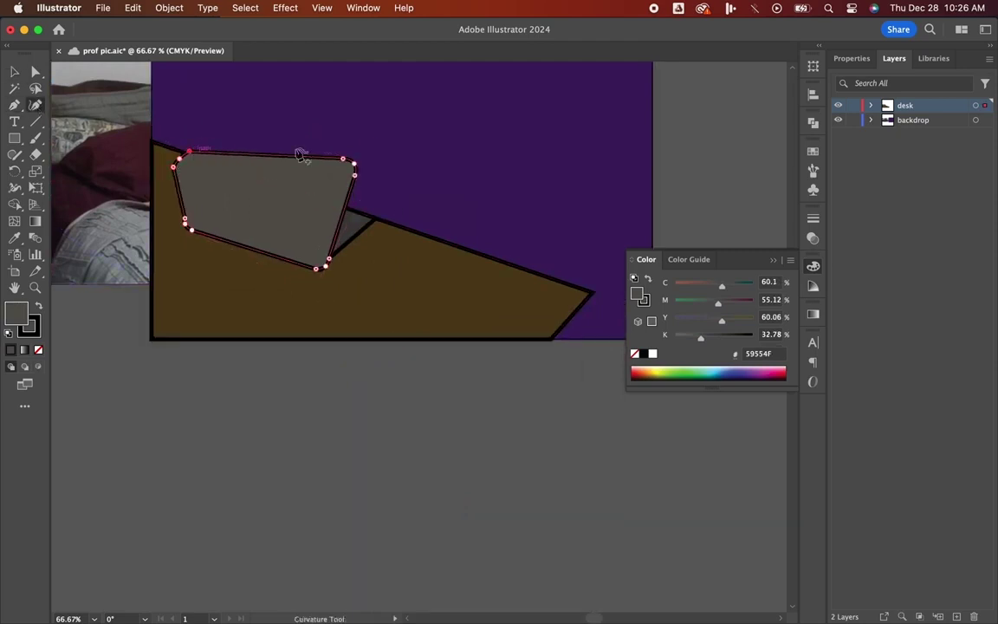
left_click_drag(344, 161, 324, 177)
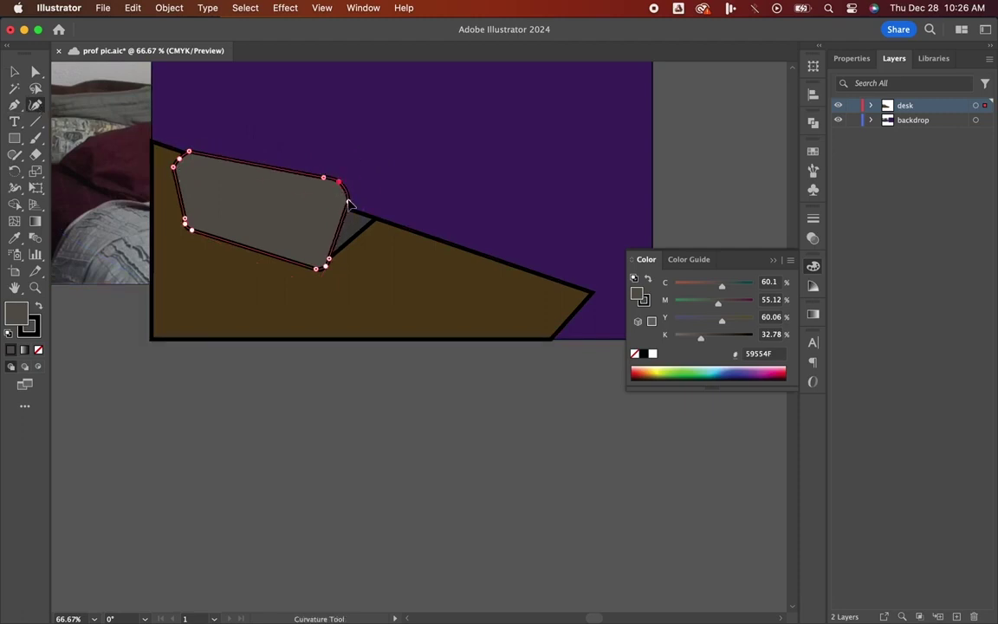
- Stretch the grey panel upward to make it taller and deselect it
scroll(347, 234, "up", 3)
left_click(14, 71)
left_click_drag(252, 215, 268, 187)
left_click(365, 429)
scroll(372, 398, "left", 2)
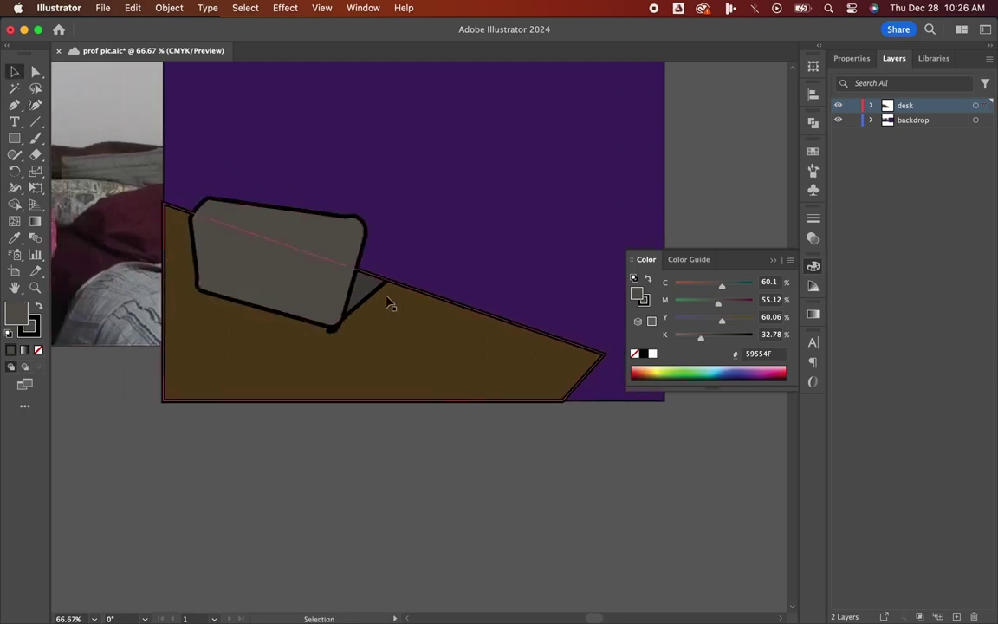
- Adjust the curve points at the grey panel's lower-right, upper-right and lower-left corners with the Curvature tool to round them
left_click(334, 310)
left_click(35, 105)
scroll(165, 206, "up", 3)
scroll(327, 339, "down", 3)
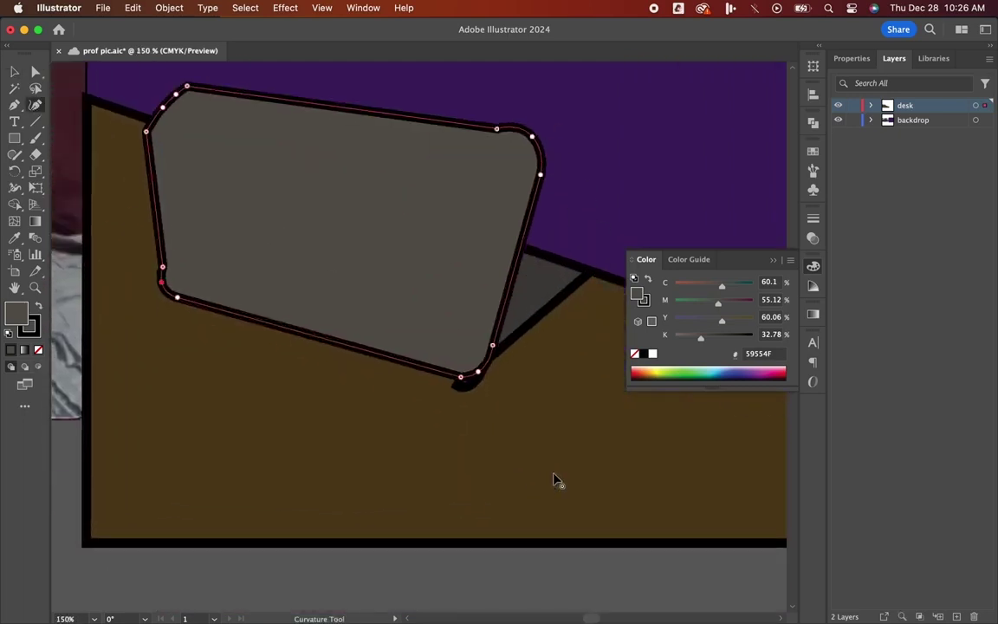
left_click_drag(426, 359, 432, 370)
mouse_move(458, 329)
left_mouse_down()
mouse_move(440, 342)
mouse_move(452, 347)
left_mouse_up()
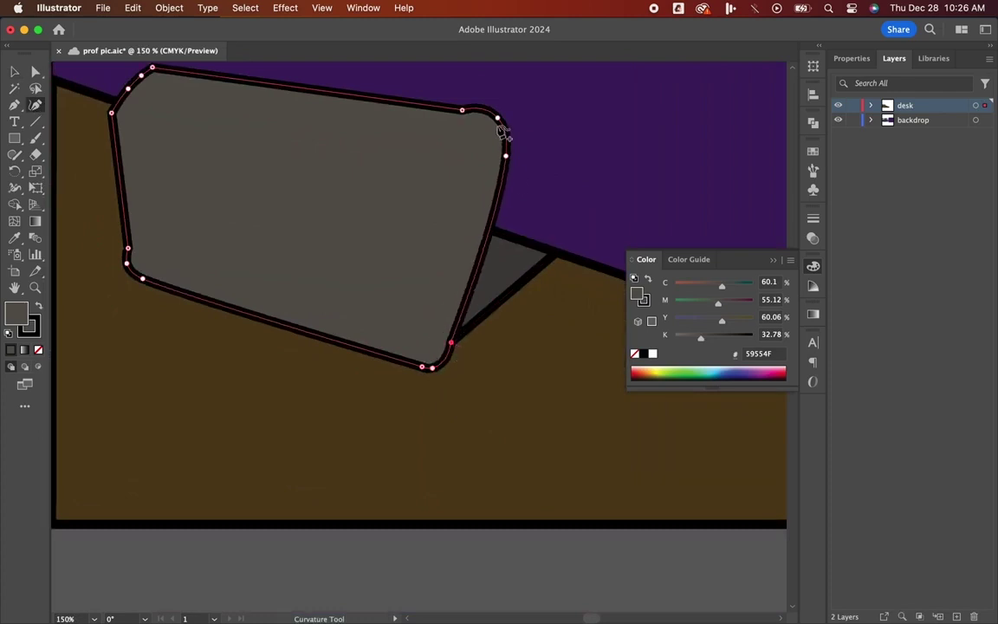
left_click_drag(498, 119, 501, 132)
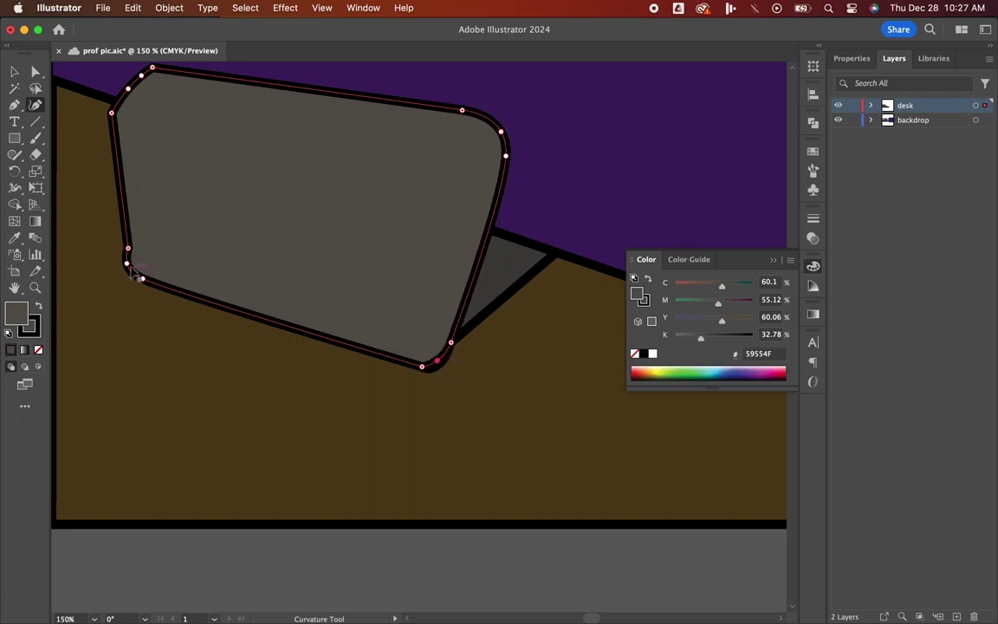
left_click_drag(127, 264, 134, 268)
- Smooth the grey panel's upper-left corner into a rounder curve by moving its anchor point outward
key("super+equal")
key("super+equal")
scroll(137, 277, "left", 3)
scroll(137, 276, "up", 2)
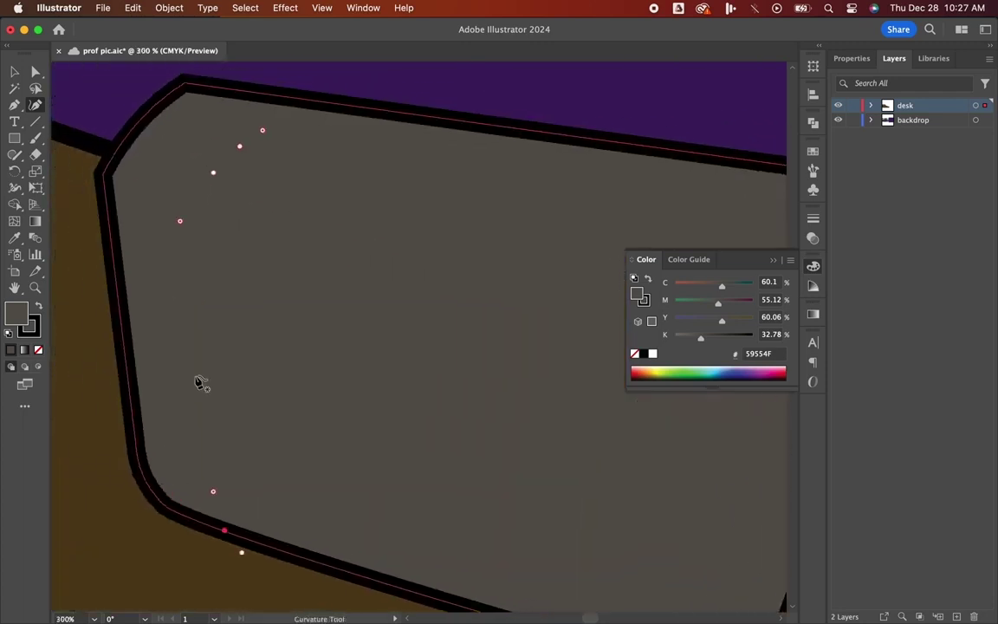
scroll(199, 382, "left", 1)
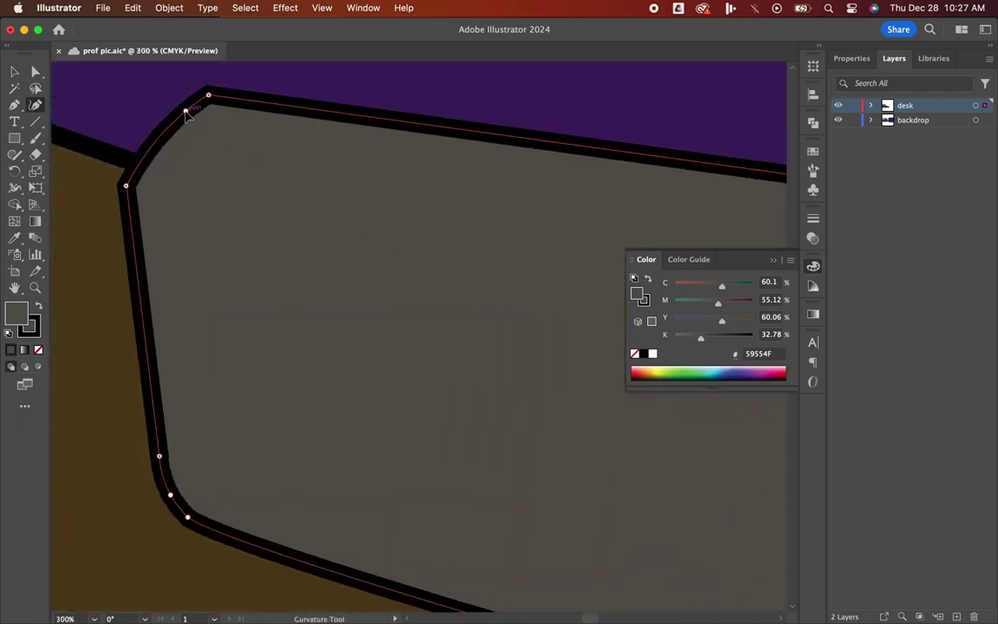
left_click_drag(185, 112, 157, 119)
key("super+minus")
key("super+minus")
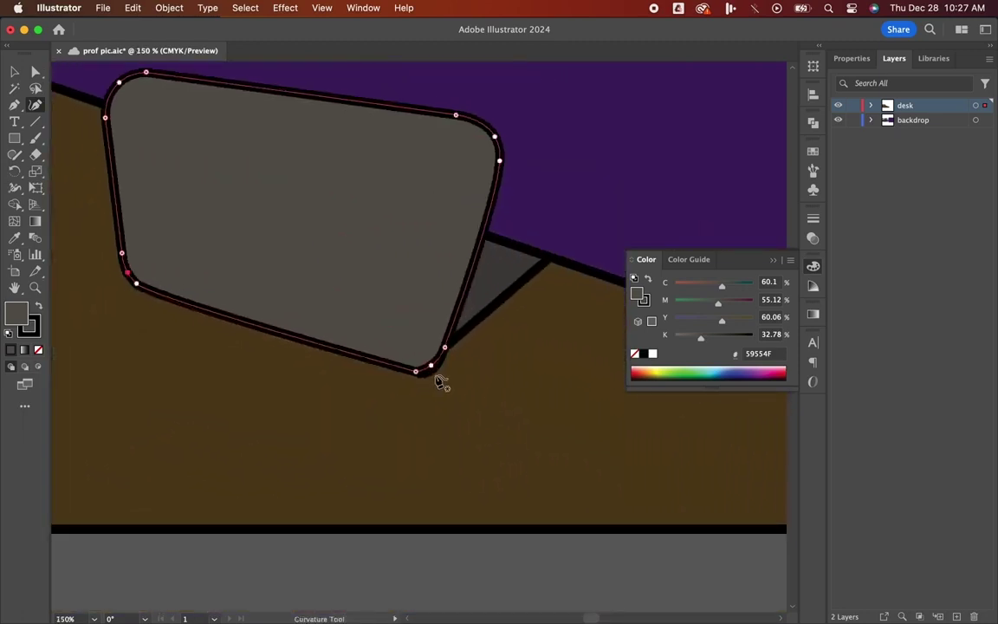
- Refine the points of the grey panel's lower-right corner into a smooth rounded curve and deselect the panel
key("super+plus")
key("super+plus")
scroll(436, 382, "down", 4)
left_click_drag(597, 458, 596, 477)
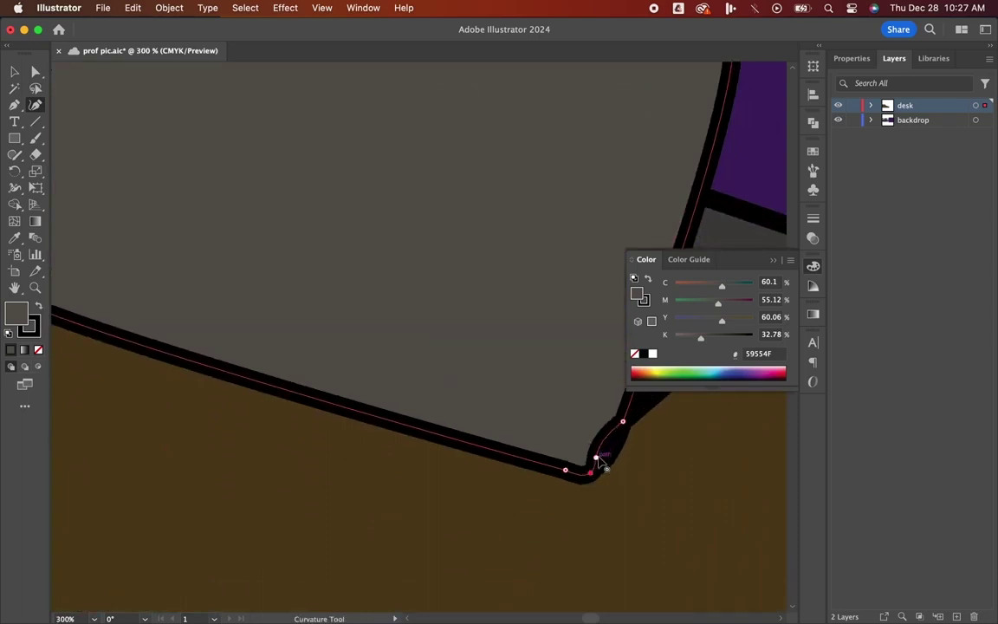
left_click(613, 452)
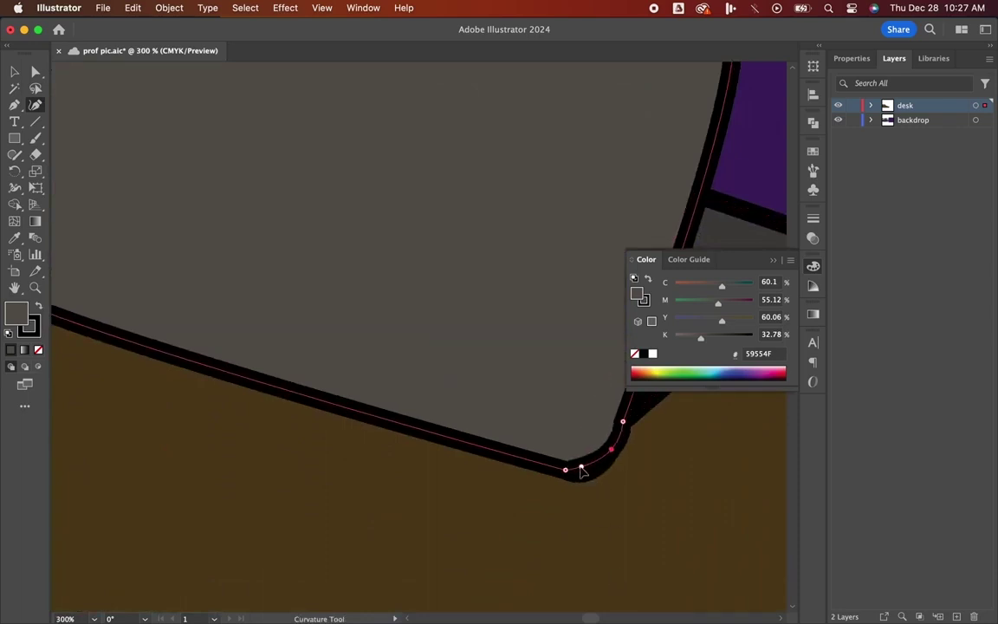
scroll(593, 471, "up", 5)
scroll(595, 472, "down", 3)
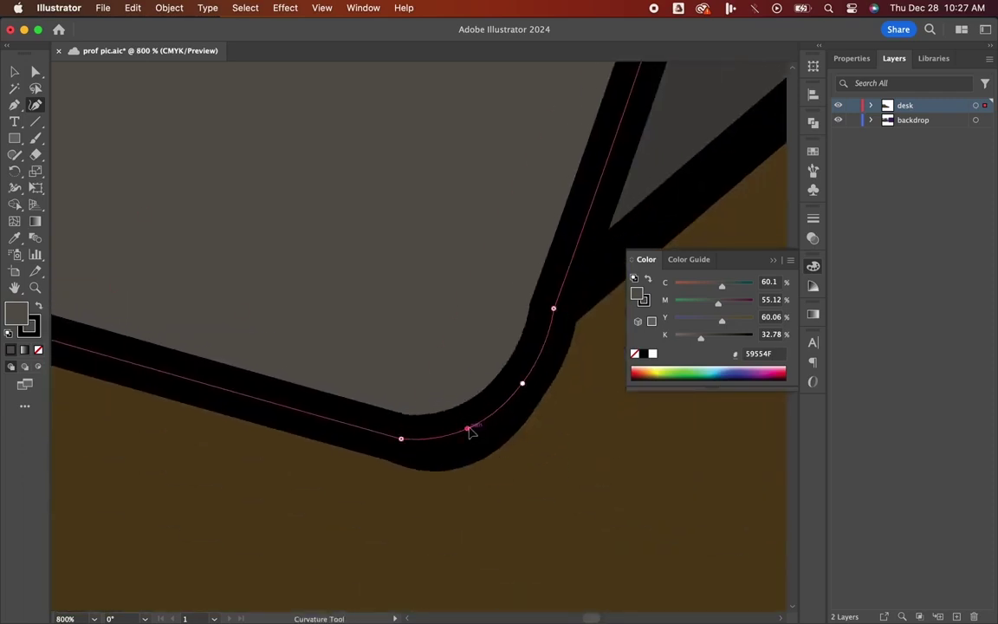
key("v")
scroll(471, 432, "down", 10)
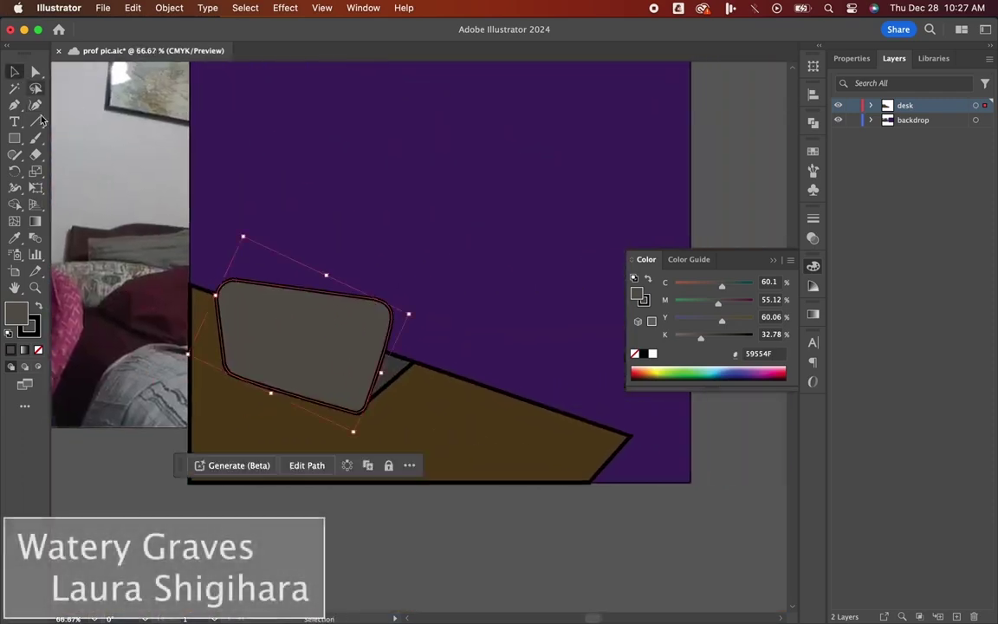
key("a")
left_click(389, 540)
- Set the fill colour to bright green #119317
scroll(389, 539, "up", 2)
scroll(416, 530, "right", 2)
scroll(688, 508, "down", 2)
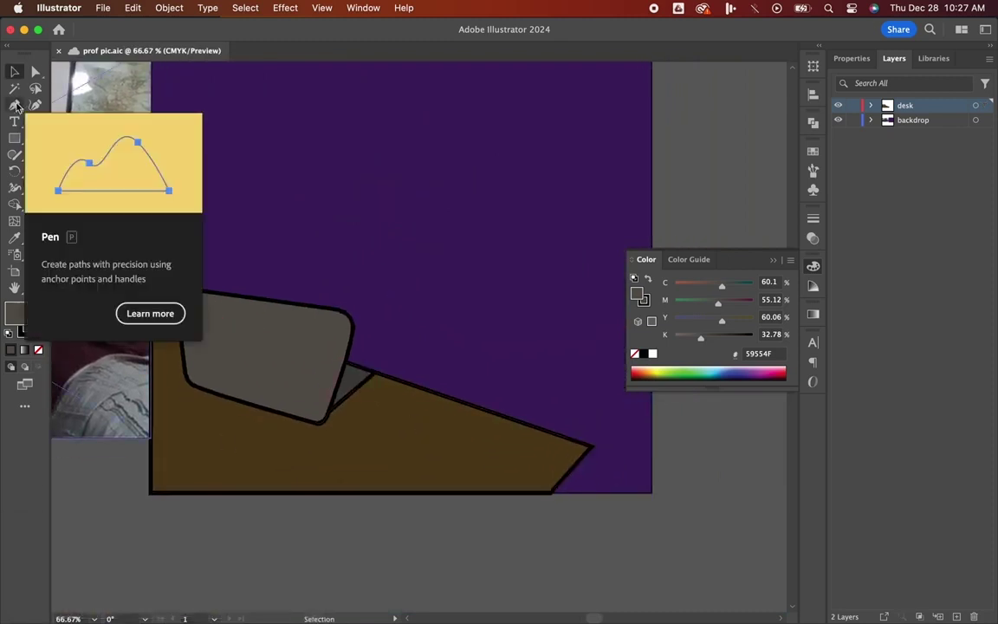
double_click(15, 311)
left_click(785, 265)
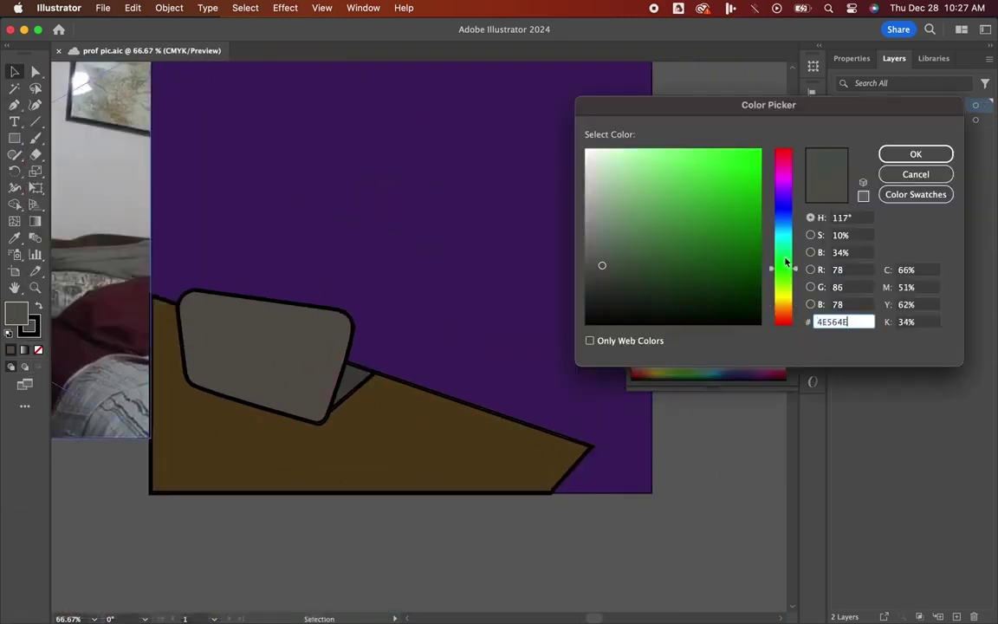
left_click(732, 258)
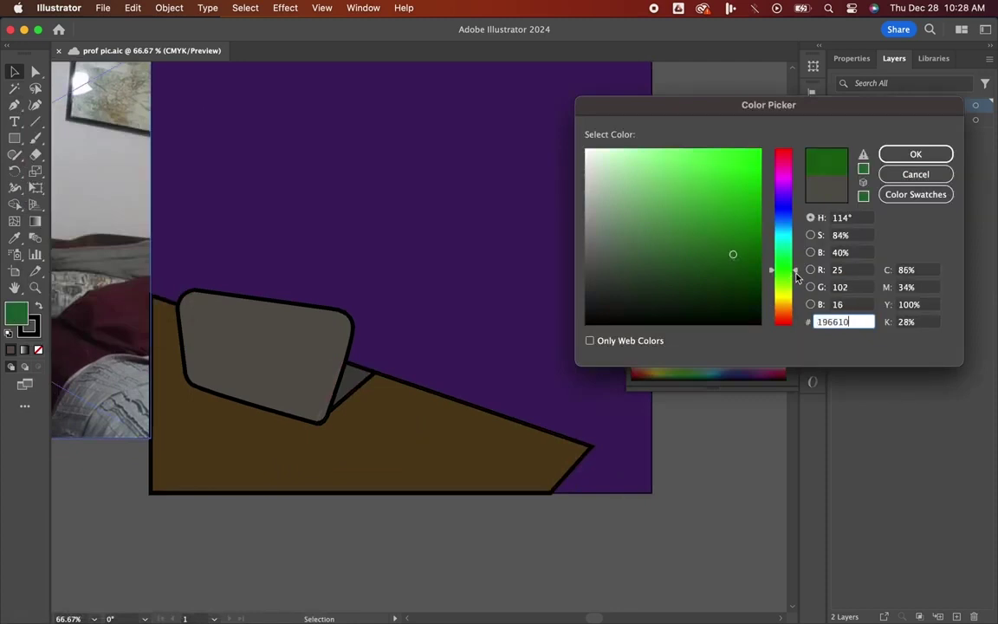
mouse_move(797, 273)
left_mouse_down()
mouse_move(795, 285)
mouse_move(795, 265)
left_mouse_up()
mouse_move(747, 208)
left_mouse_down()
mouse_move(754, 150)
mouse_move(742, 222)
left_mouse_up()
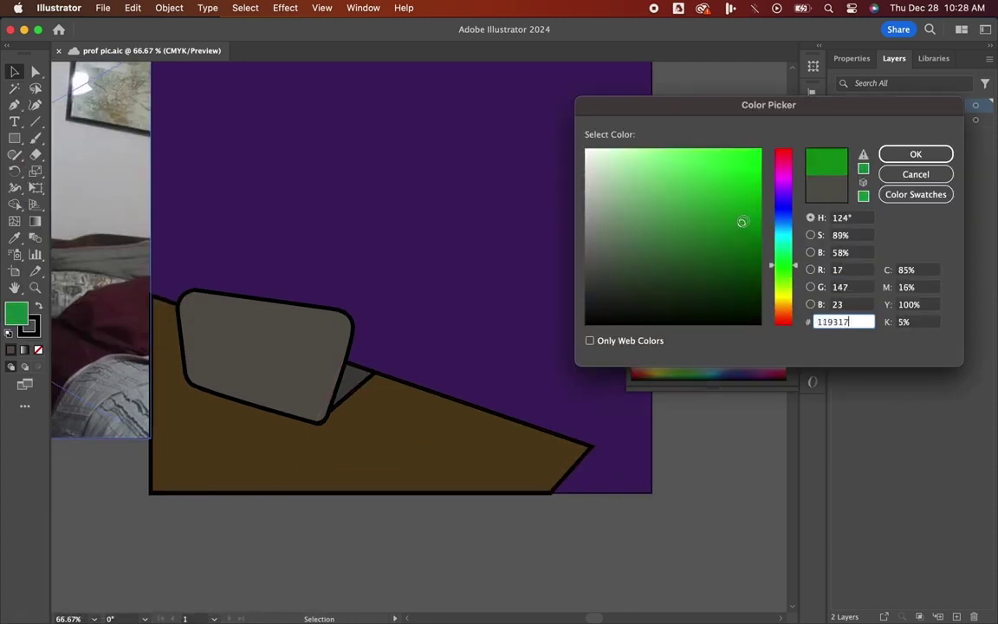
key("Return")
- Draw a pointed green leaf shape about 59 pt long, with curved sides, on the grey panel using the Pen tool
scroll(491, 348, "down", 1)
scroll(491, 348, "left", 1)
left_click(14, 105)
key("super+plus")
key("super+plus")
key("super+plus")
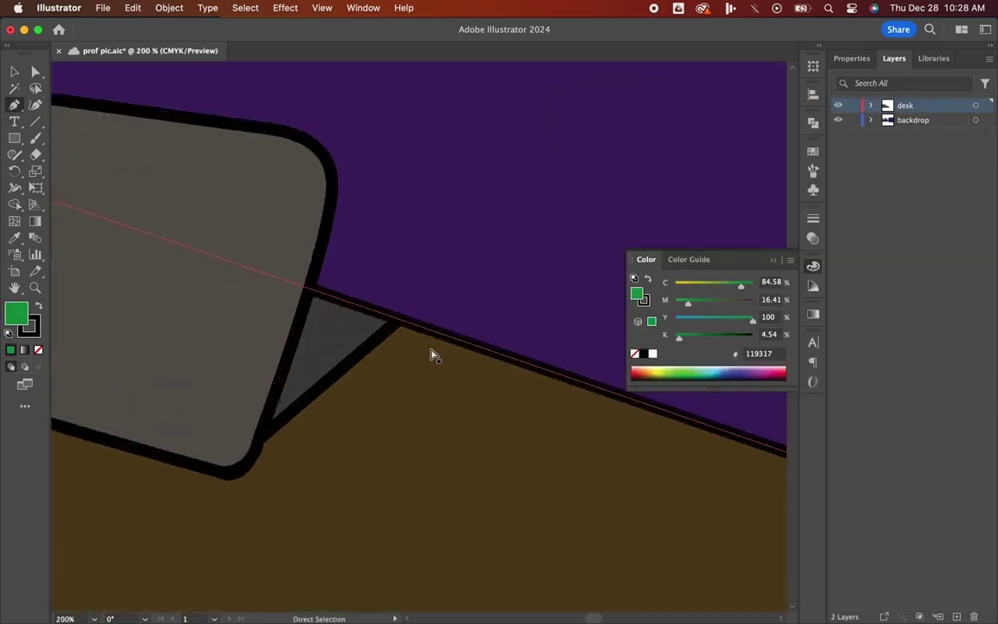
scroll(433, 355, "left", 5)
scroll(433, 355, "up", 1)
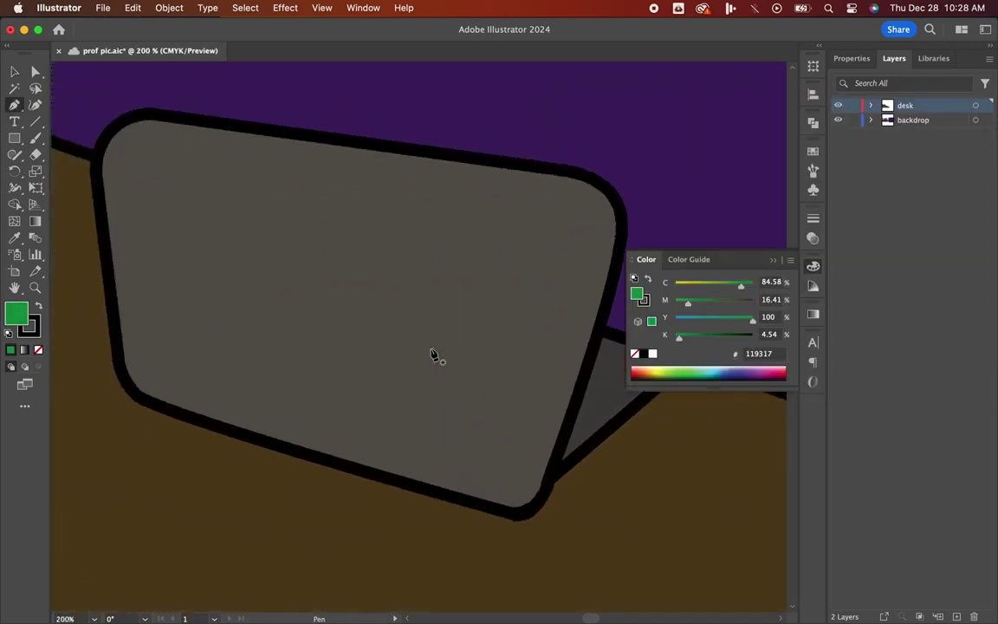
left_click_drag(280, 106, 281, 105)
left_click(287, 240)
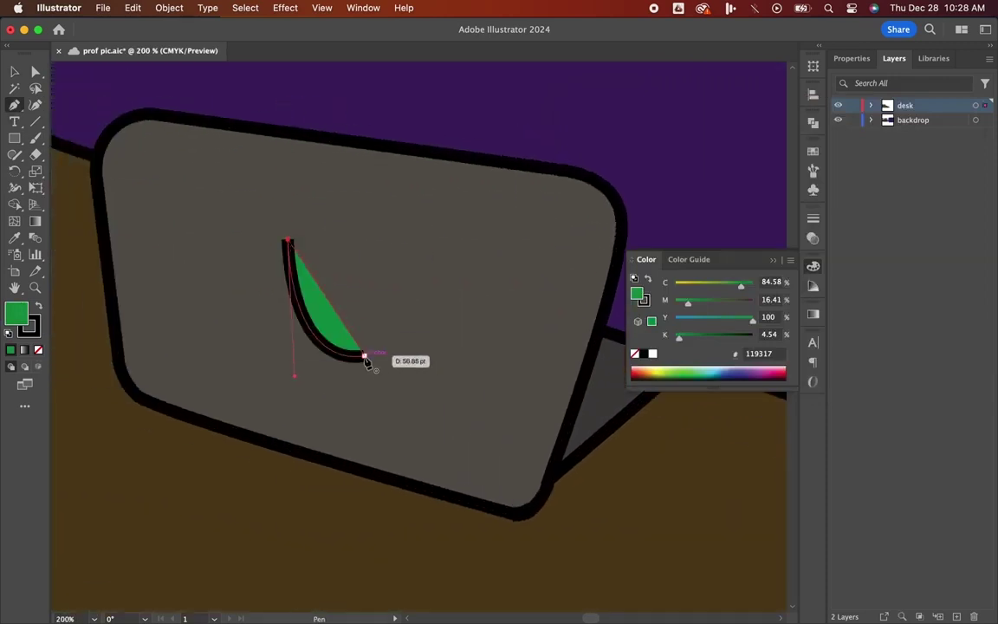
left_click_drag(327, 448, 328, 447)
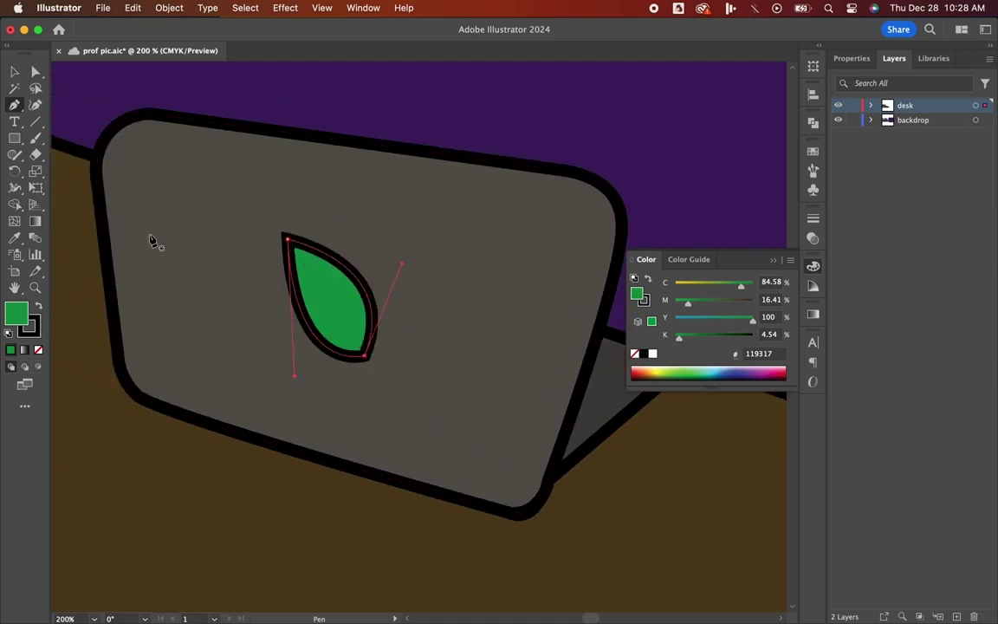
- Move the green leaf toward the upper-left part of the grey panel
left_click(14, 73)
left_click(350, 326)
left_click_drag(350, 326, 299, 251)
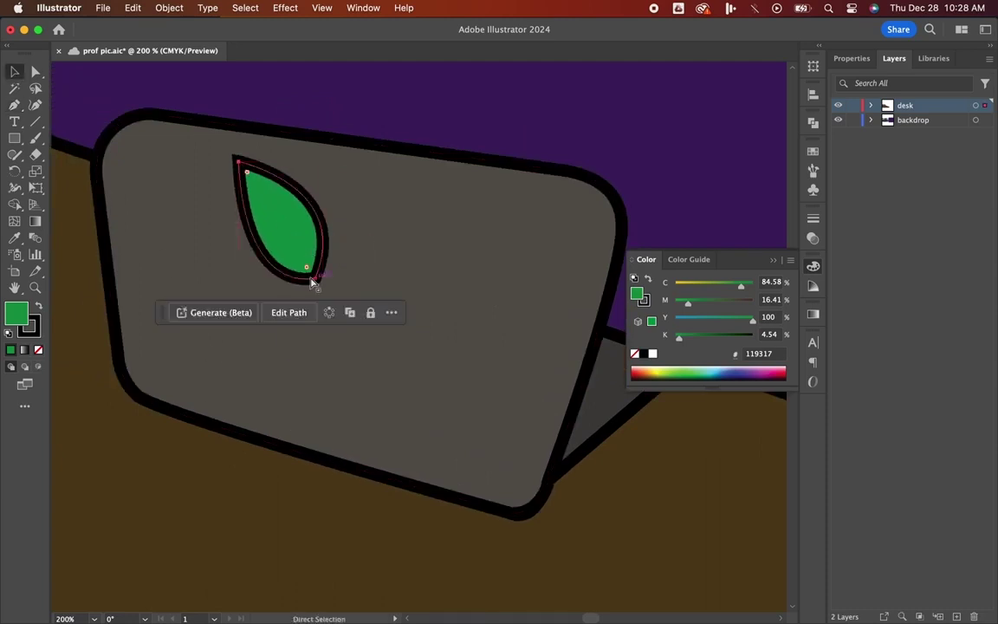
- Duplicate the green leaf lower on the grey panel and reflect the copy at an axis angle of 90°
key("super+c")
key("super+v")
left_click_drag(458, 398, 445, 403)
right_click(437, 375)
mouse_move(494, 537)
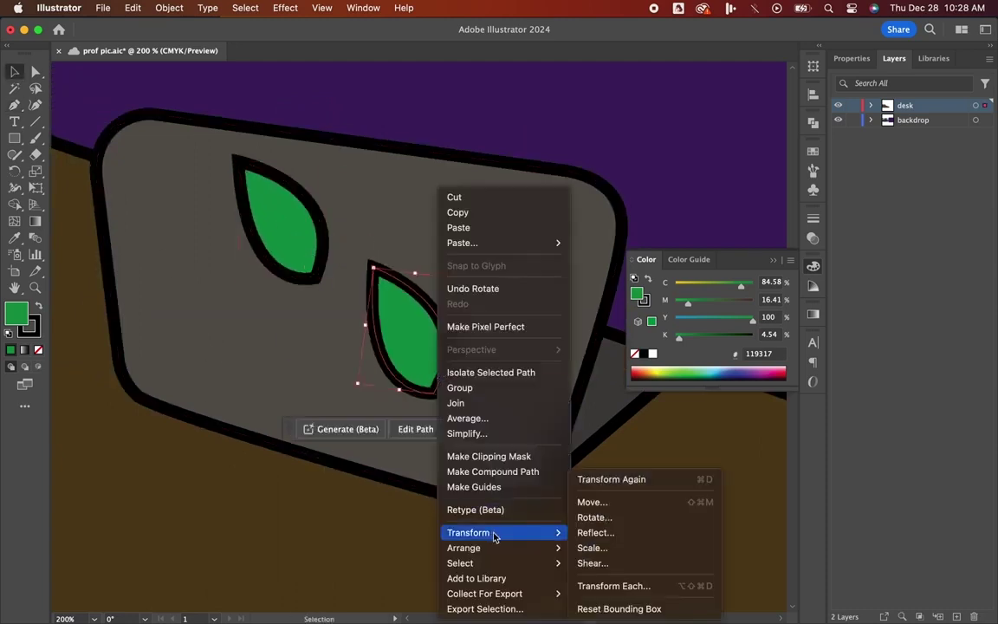
left_click(595, 532)
left_click(758, 273)
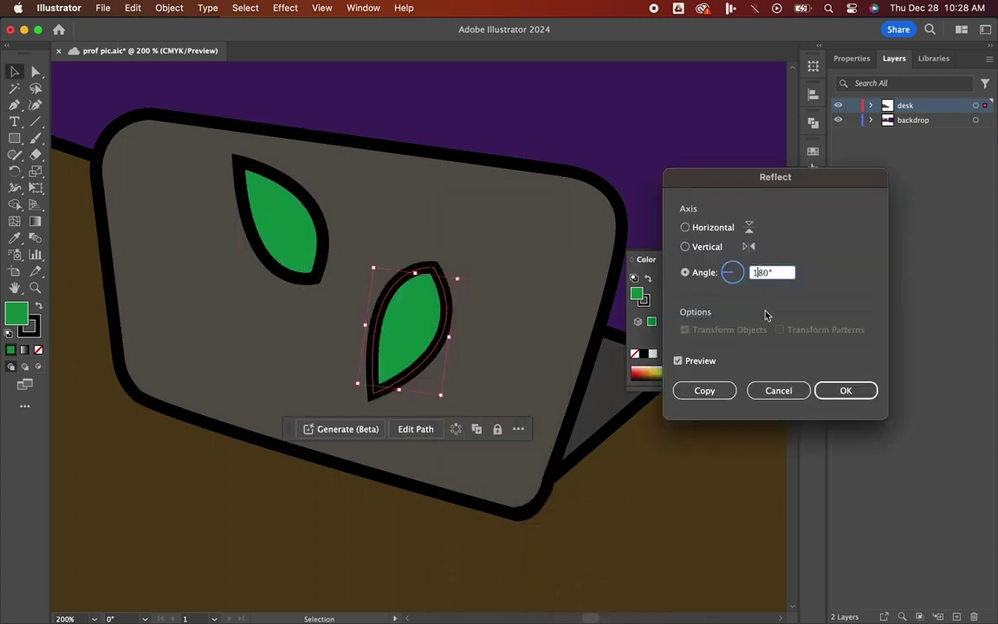
type("90")
key("Return")
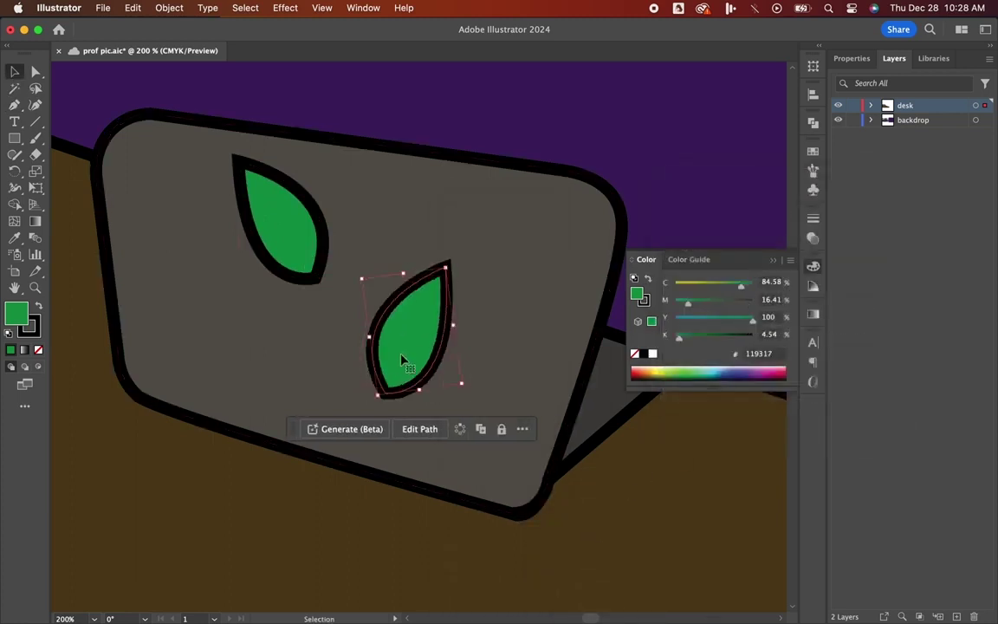
- Shrink and tilt the mirrored leaf, and place it against the base of the larger leaf
left_click_drag(447, 264, 414, 313)
left_click_drag(394, 357, 352, 252)
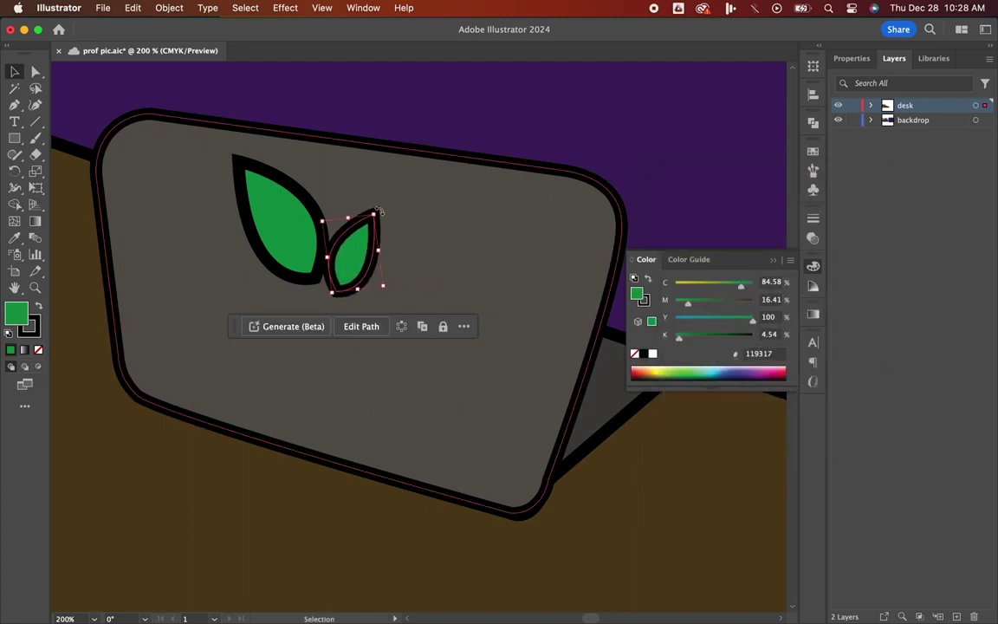
left_click_drag(378, 211, 399, 234)
left_click_drag(350, 268, 347, 275)
scroll(292, 484, "down", 2)
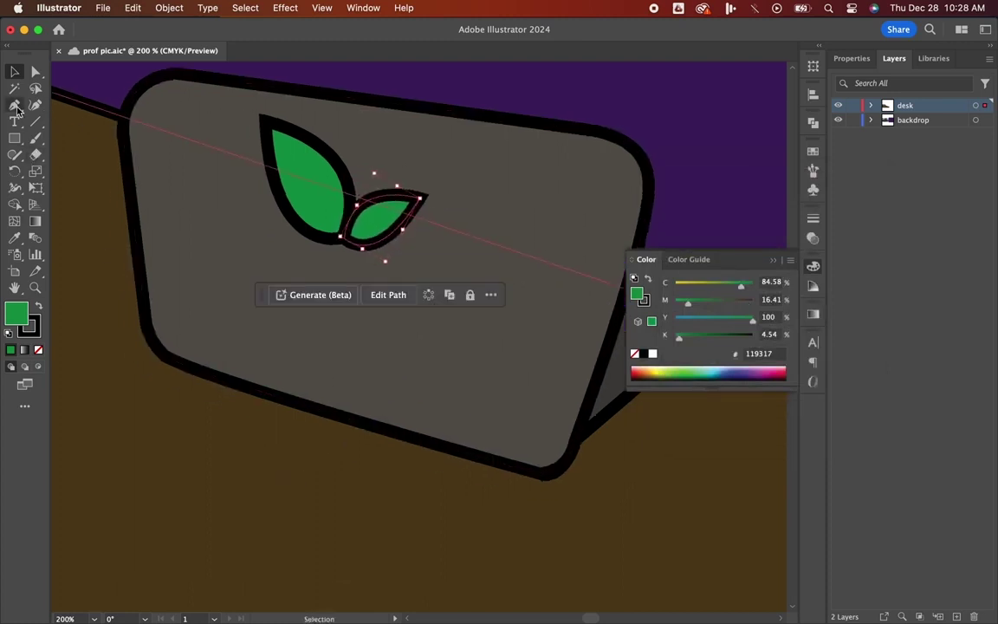
- Draw a narrow, curved green stem below the joint of the two leaves using the Pen tool
left_click(16, 109)
left_click(16, 74)
scroll(90, 296, "left", 5)
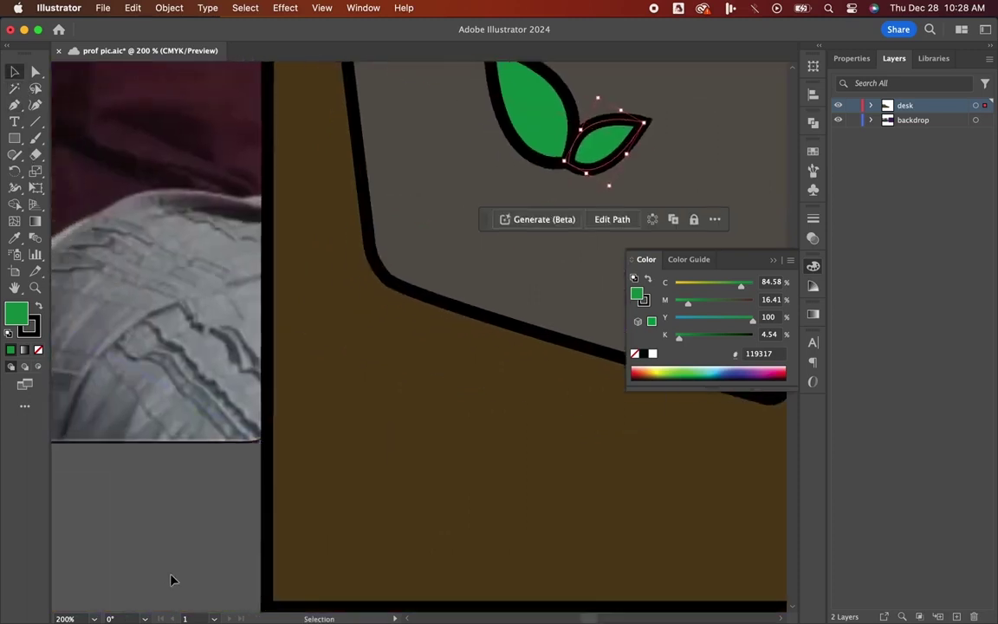
left_click(173, 579)
scroll(173, 578, "right", 3)
left_click(15, 106)
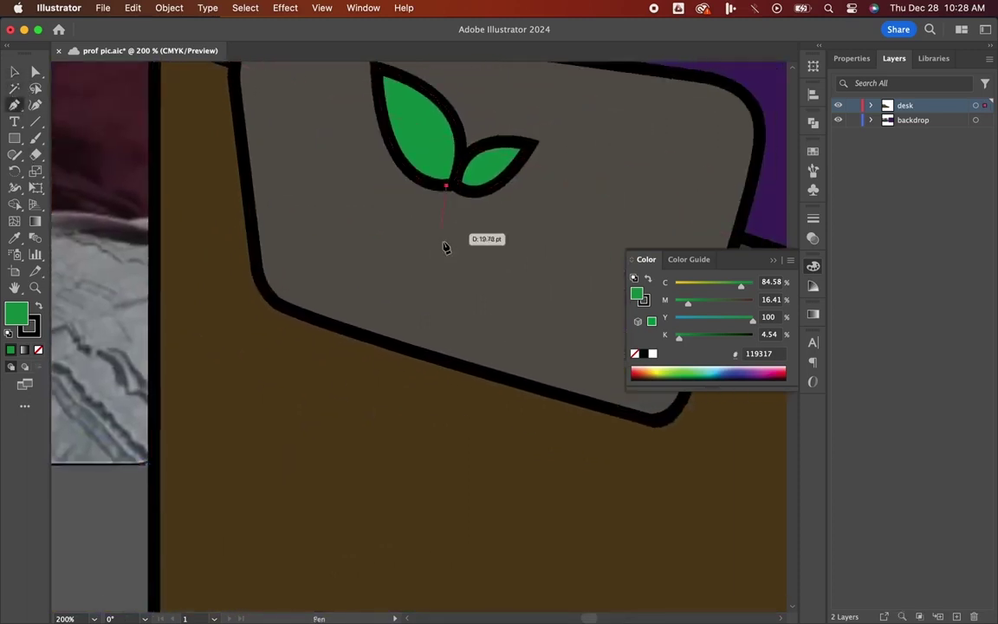
left_click_drag(498, 336, 469, 307)
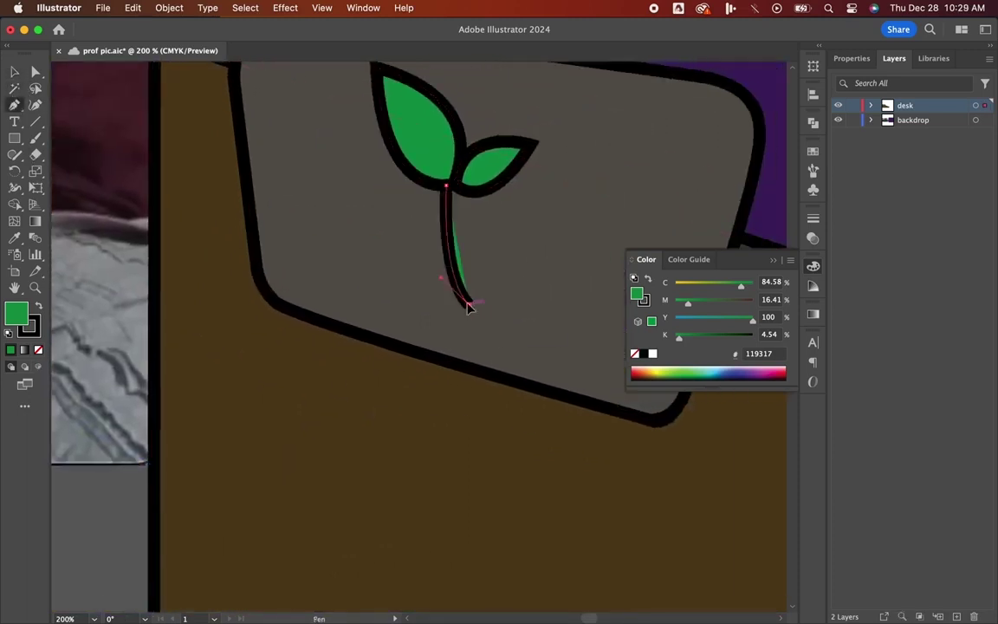
left_click(492, 289)
left_click(455, 186)
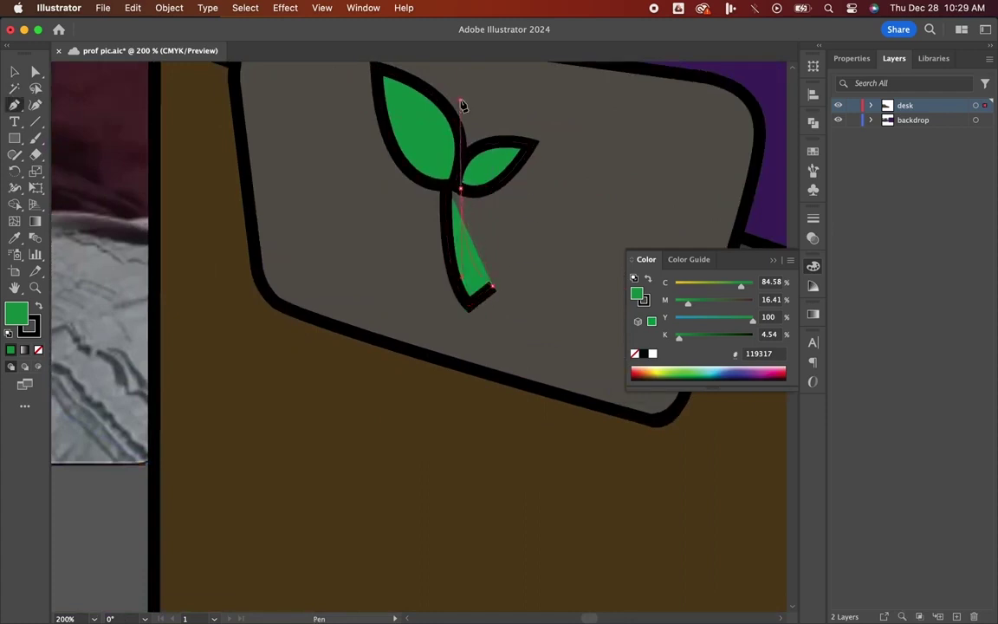
- Reduce the stem's stroke weight below 5 pt and deselect the stem
left_click(813, 217)
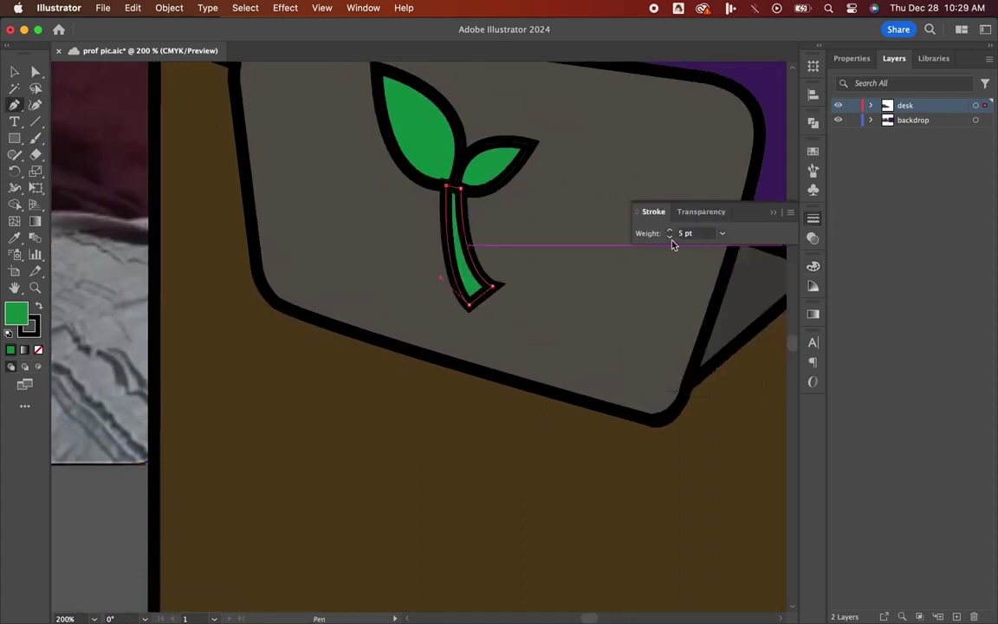
left_click(773, 212)
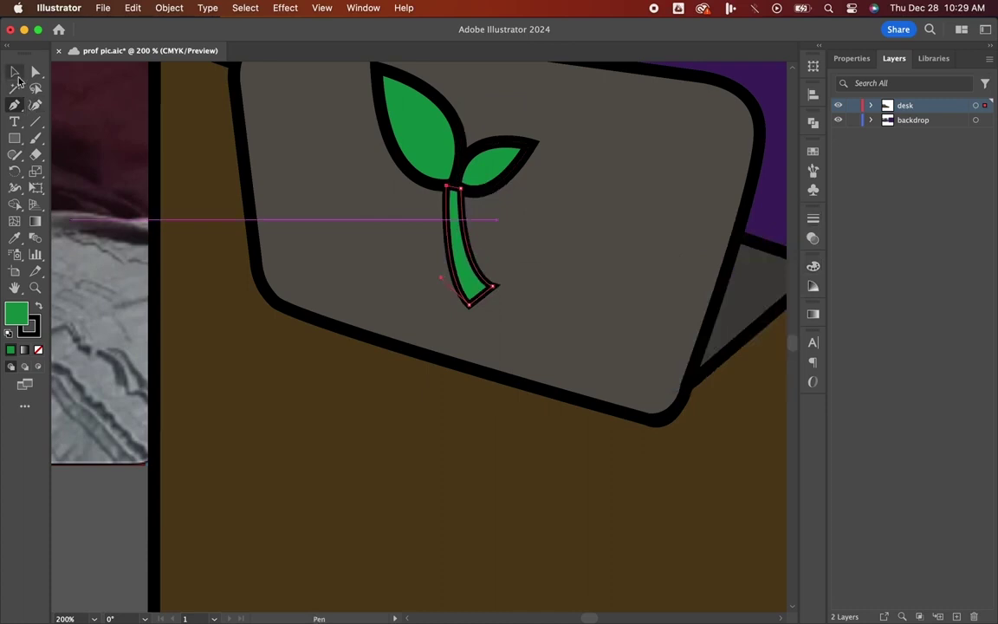
left_click(15, 72)
left_click(83, 426)
- Add the text "Sprout" on the grey panel beside the lower end of the stem
left_click(14, 121)
left_click(321, 288)
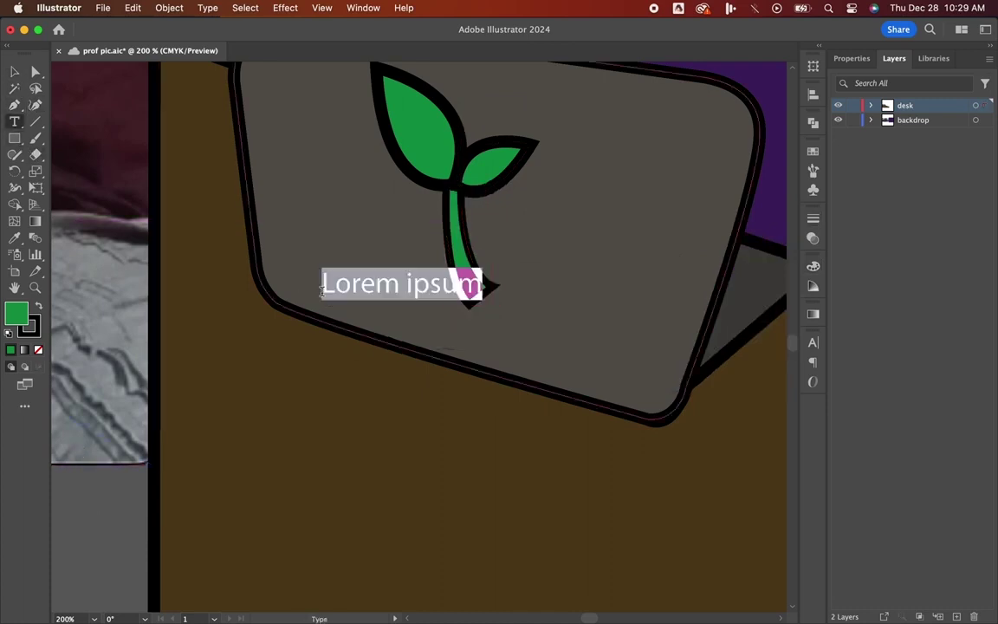
type("Sprout")
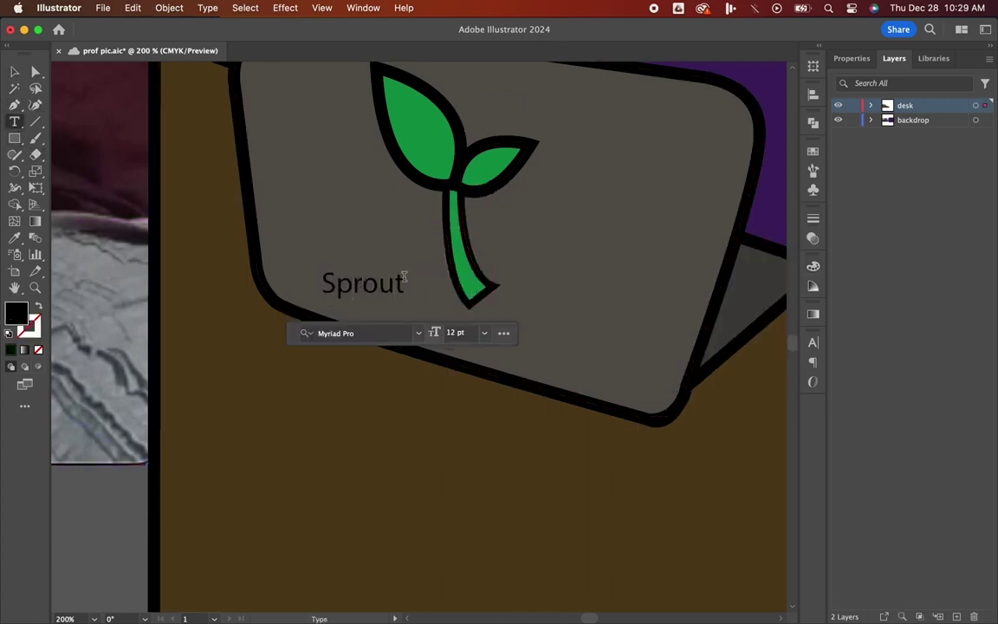
- Set the fill colour of the "Sprout" text to dark green #075B07
left_click_drag(404, 276, 305, 275)
double_click(15, 312)
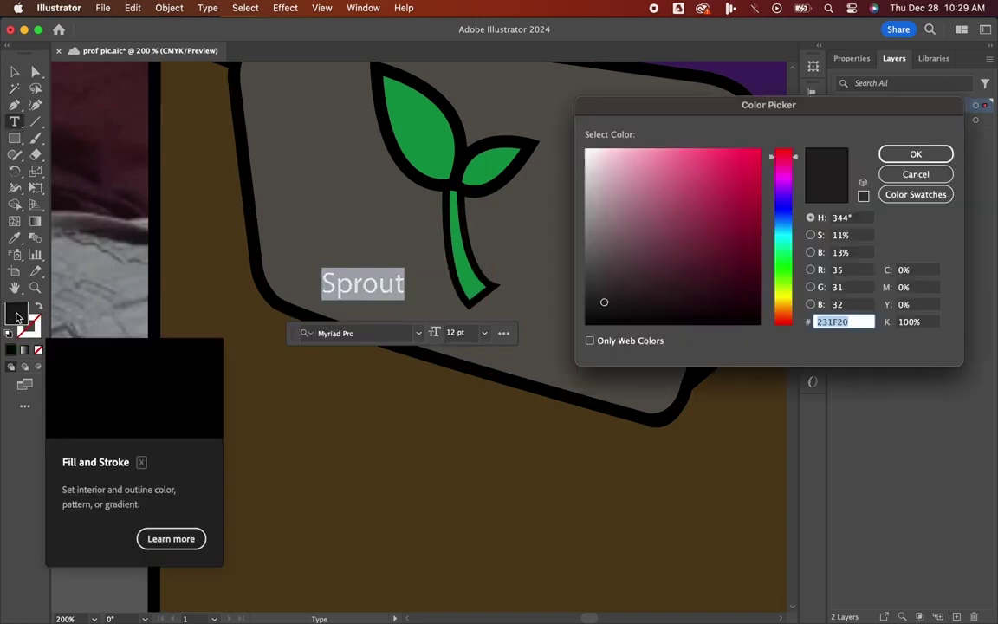
left_click(786, 266)
left_click_drag(733, 236, 742, 272)
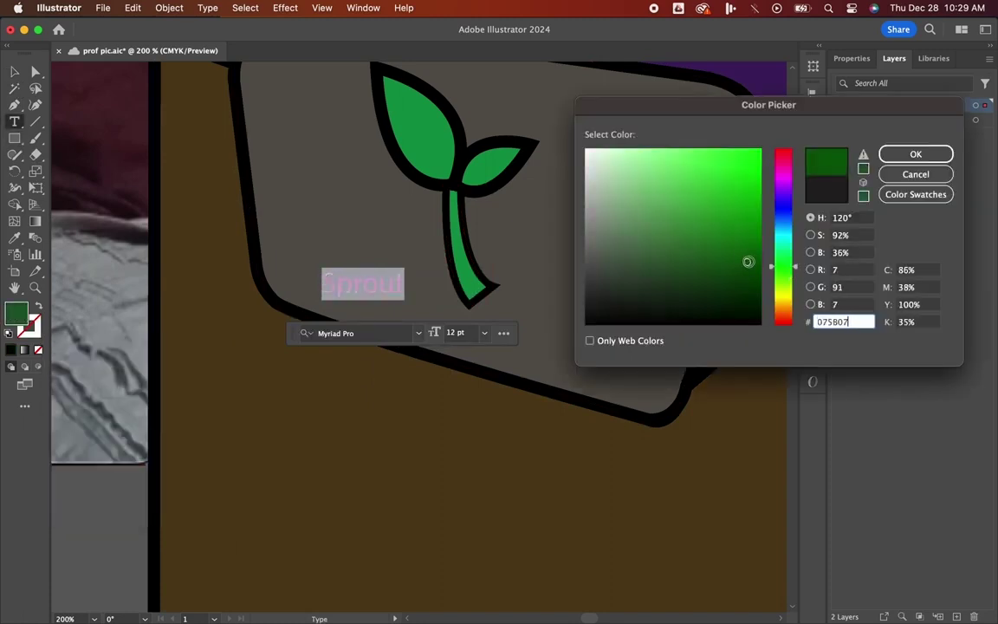
key("Return")
- Enlarge the "Sprout" text to about 24.8 pt and tilt it under the stem along the panel's lower edge
left_click(15, 73)
left_click_drag(410, 305, 455, 317)
- Set the fill colour of the "Sprout" text to bright green #12FF12 and deselect it
double_click(16, 314)
left_click_drag(747, 259, 751, 139)
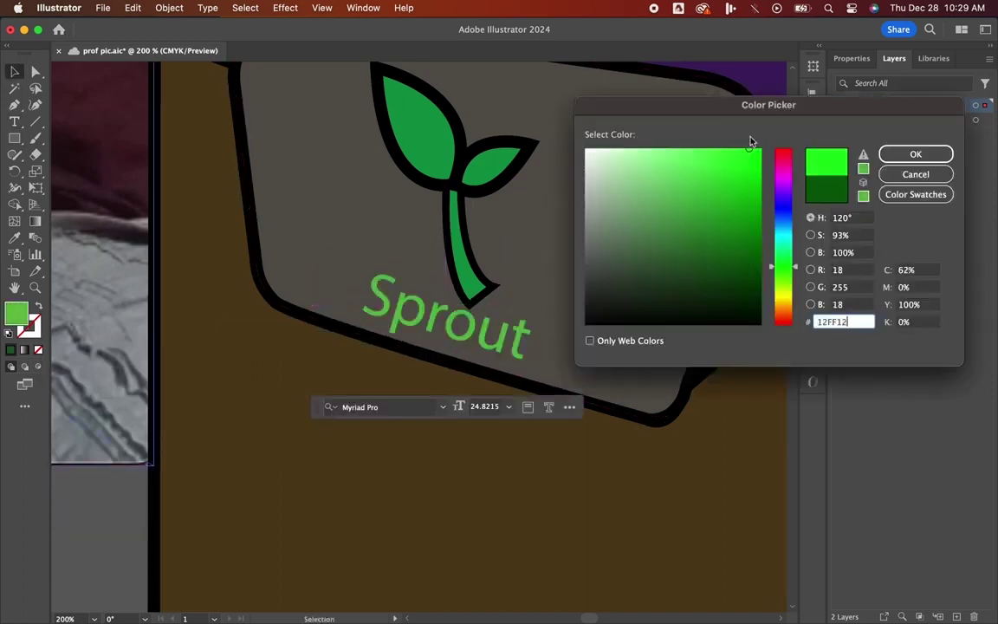
left_click(915, 155)
left_click(126, 536)
scroll(124, 535, "down", 3)
key("super+minus")
key("super+minus")
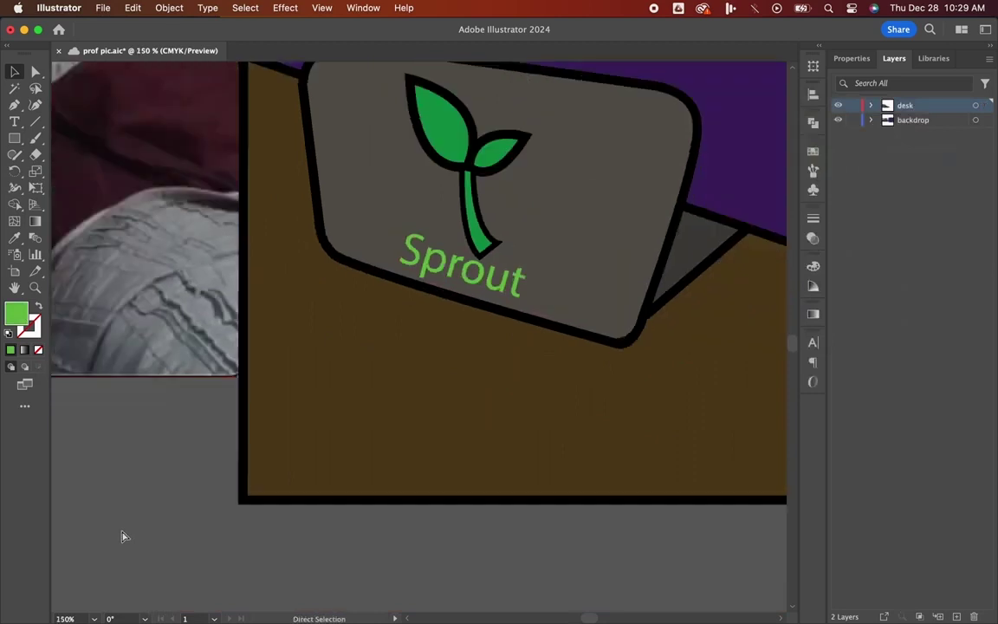
scroll(123, 536, "right", 2)
double_click(401, 297)
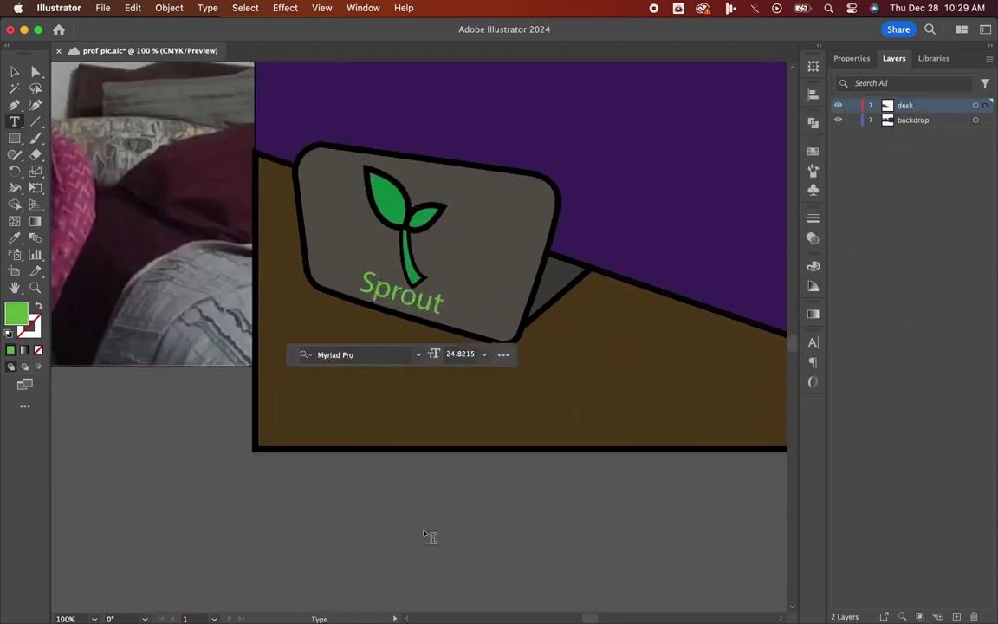
key("Escape")
left_click(178, 370)
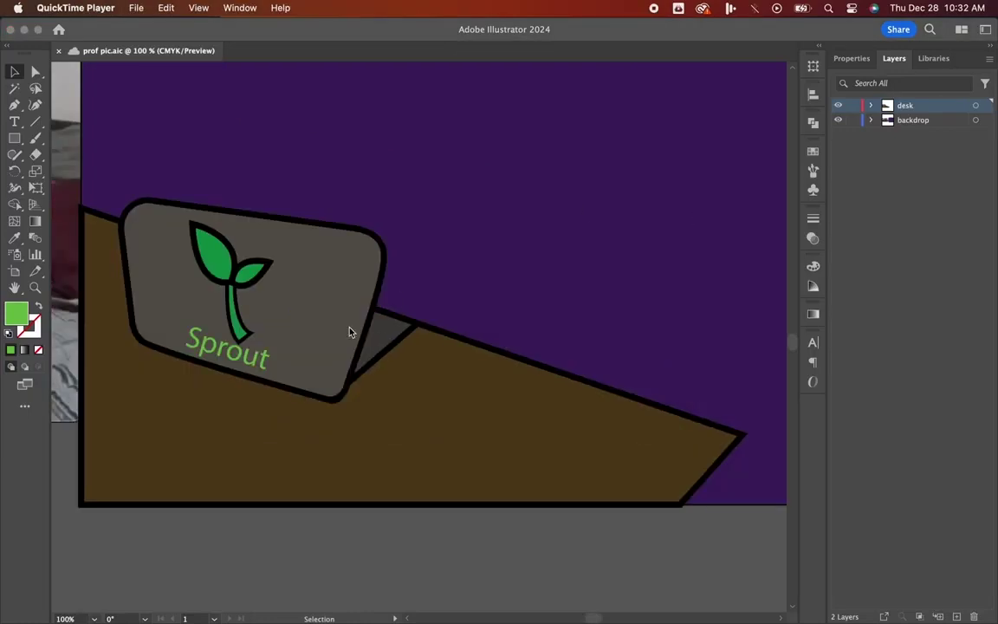
- Select the grey panel, its dark grey side piece, the sprout artwork and text, and move them together down onto the desk
left_click(350, 332)
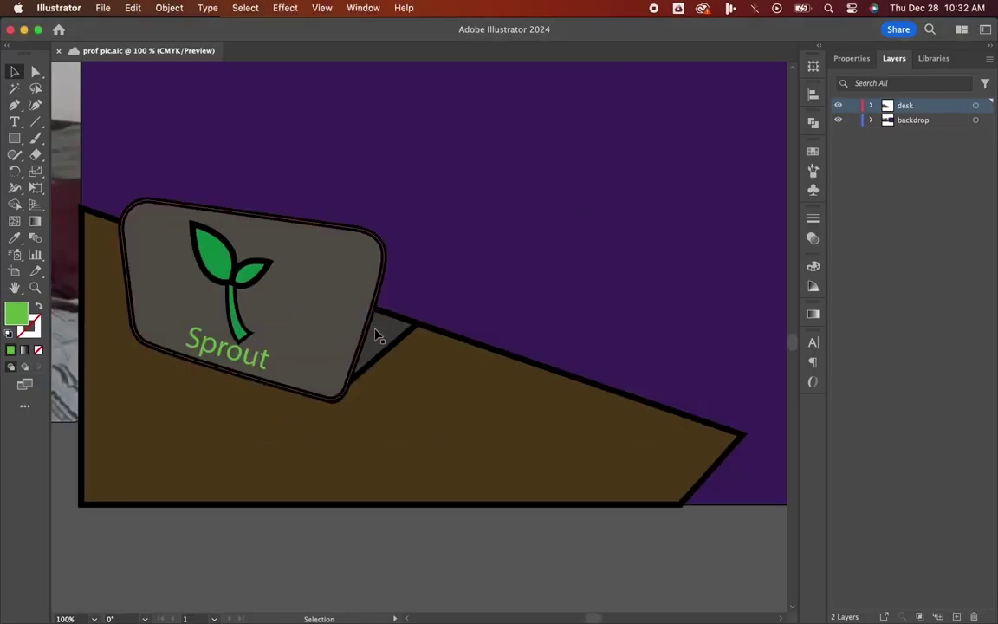
left_click(329, 367)
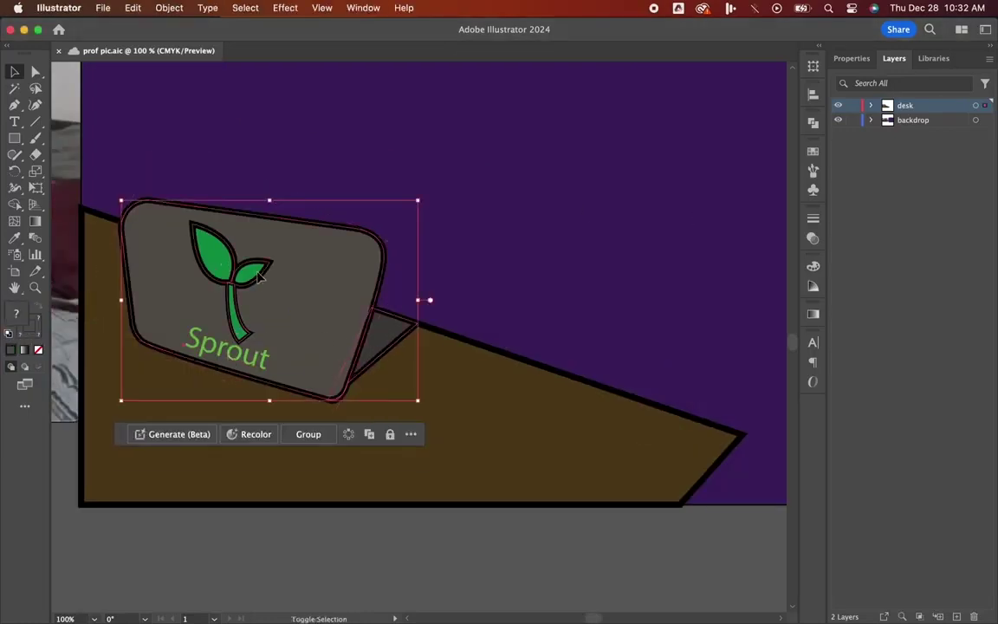
left_click_drag(336, 327, 323, 361)
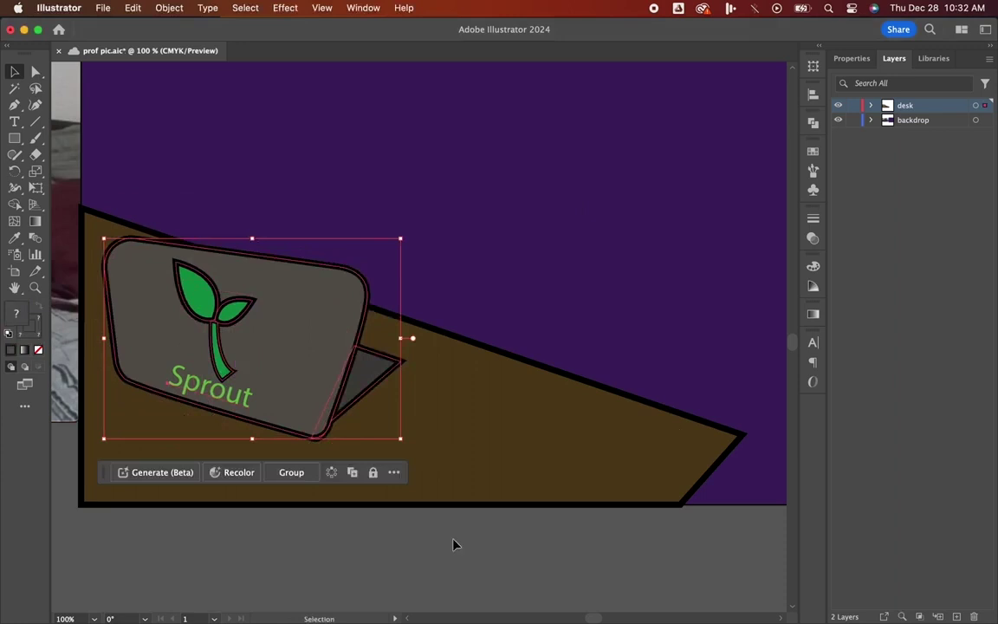
scroll(454, 543, "down", 1)
left_click(454, 529)
- Round the outer corner of the dark grey side piece with the Curvature tool, keeping its edges straight
left_click(385, 351)
left_click(35, 106)
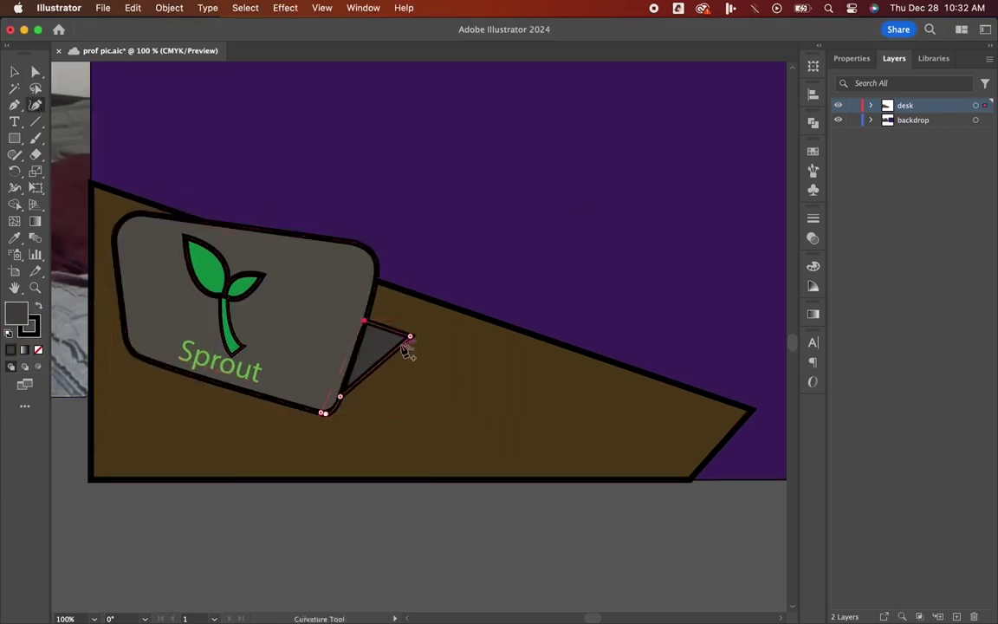
key("super+equal")
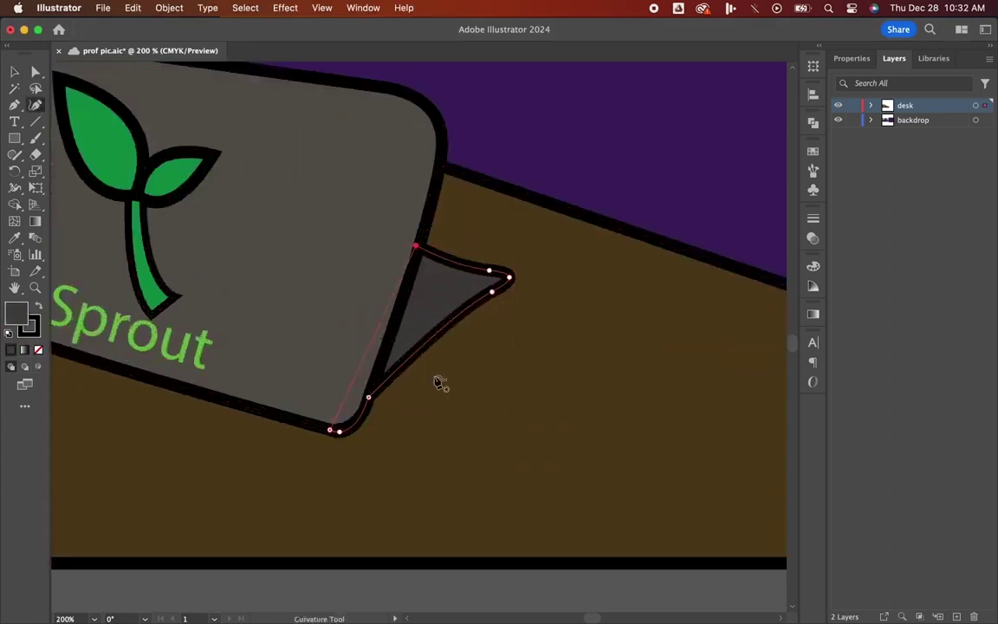
key("super+z")
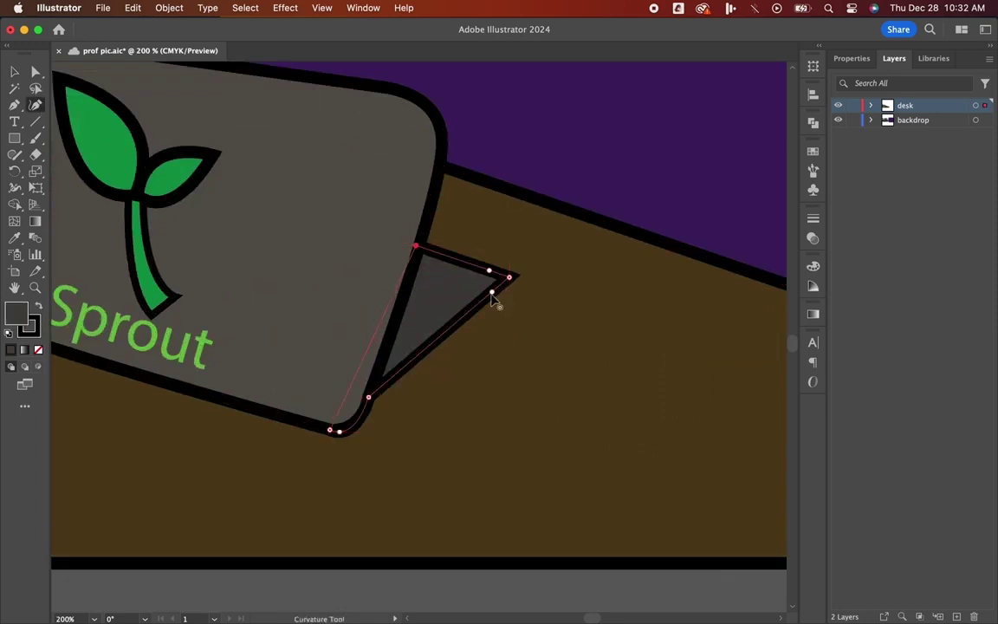
mouse_move(492, 293)
left_mouse_down()
mouse_move(492, 305)
mouse_move(492, 295)
left_mouse_up()
left_click(10, 70)
scroll(483, 506, "down", 3)
left_click(492, 541)
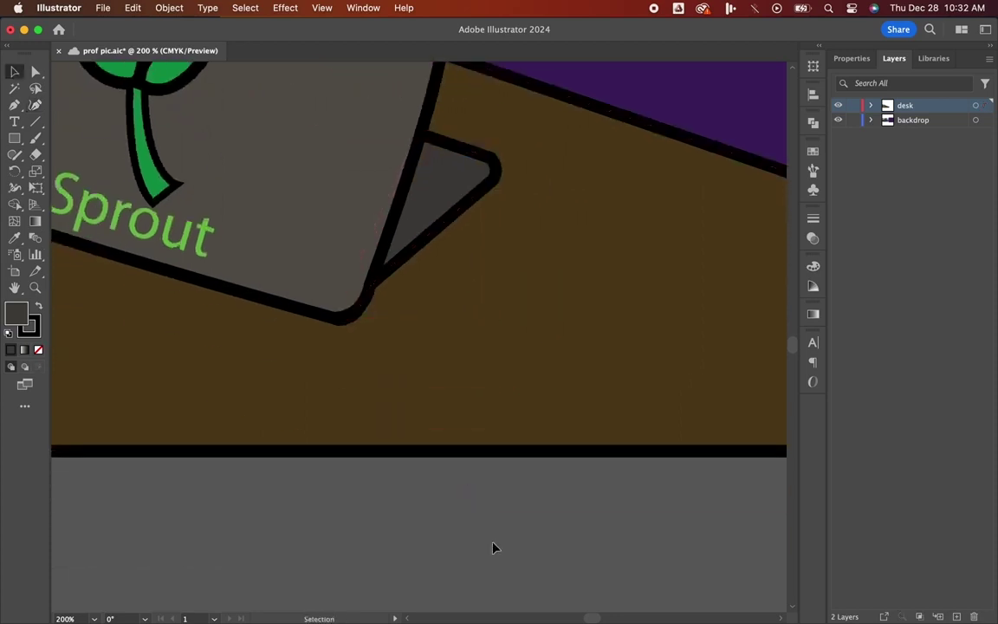
- Move the dark grey side piece away from the grey panel onto the open desk area
scroll(492, 541, "up", 1)
scroll(492, 542, "right", 1)
left_click(317, 345)
left_click_drag(399, 250, 562, 244)
- Refine the curve of the grey panel's lower-right corner with the Curvature tool
left_click(303, 252)
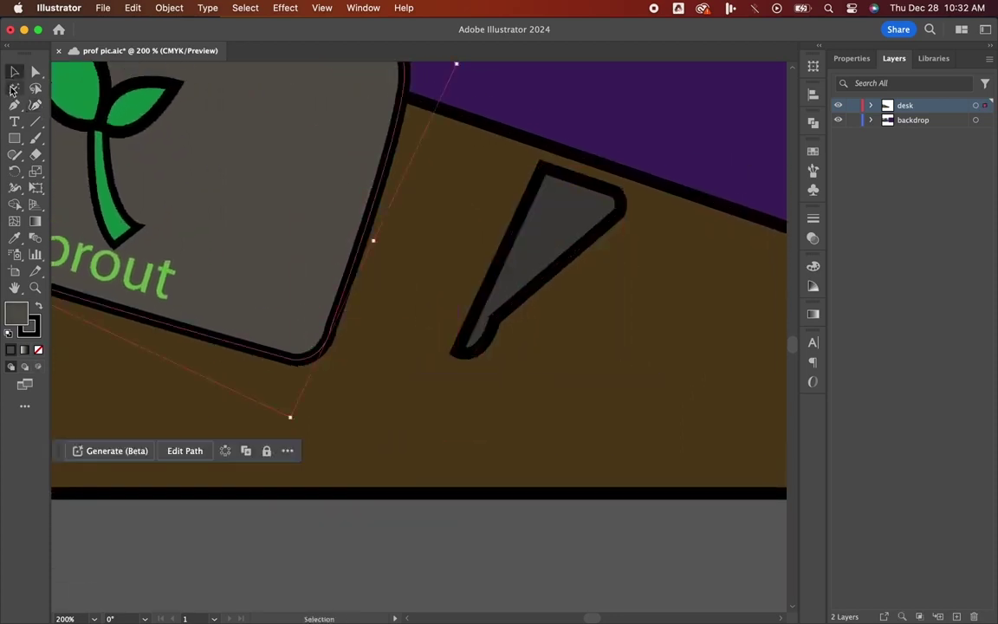
left_click(35, 105)
key("super+equal")
key("super+equal")
scroll(396, 362, "down", 3)
scroll(396, 362, "right", 2)
mouse_move(611, 512)
left_mouse_down()
mouse_move(605, 502)
mouse_move(630, 475)
mouse_move(626, 514)
mouse_move(614, 510)
left_mouse_up()
key("super+minus")
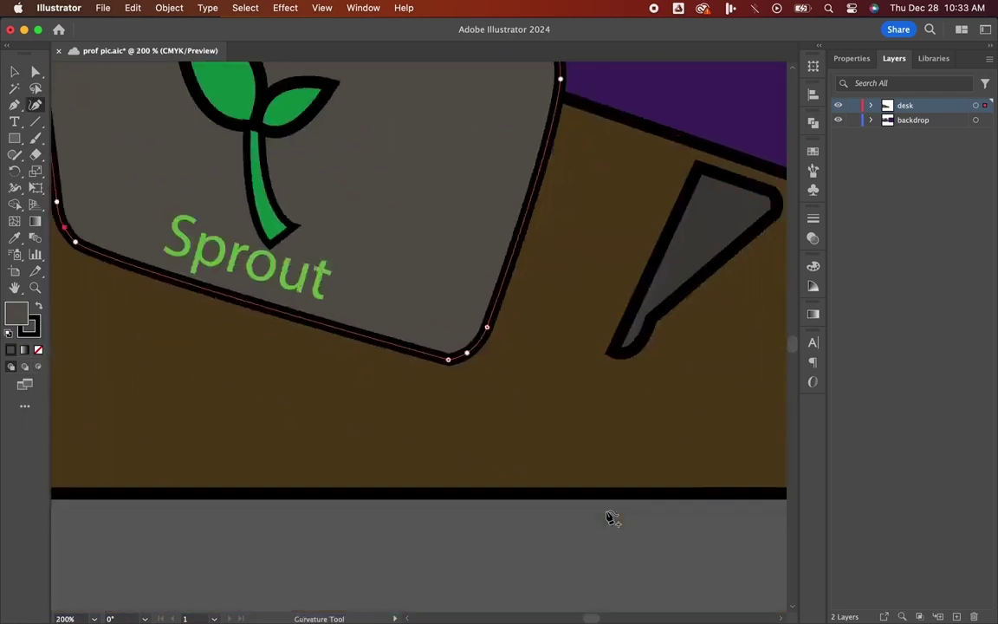
- Move the dark grey side piece back against the panel's right edge and enlarge it upward
key("v")
left_click_drag(662, 280, 517, 281)
left_click_drag(532, 173, 540, 111)
left_click_drag(613, 232, 656, 232)
- Reshape the side piece's bottom points so its lower edge runs straight into the panel's lower-right corner, and deselect it
left_click(36, 105)
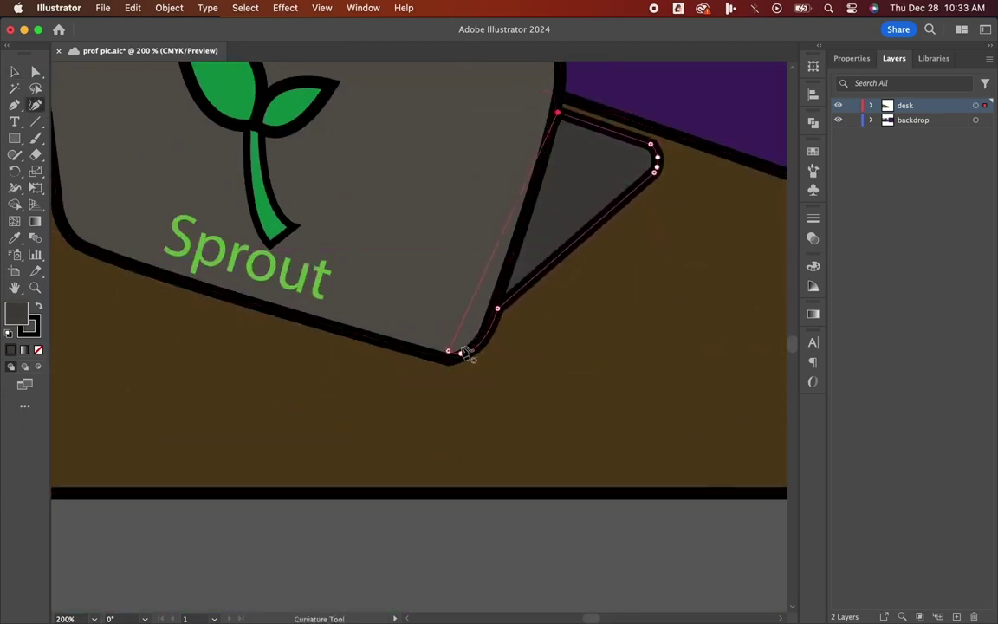
left_click_drag(502, 322, 452, 368)
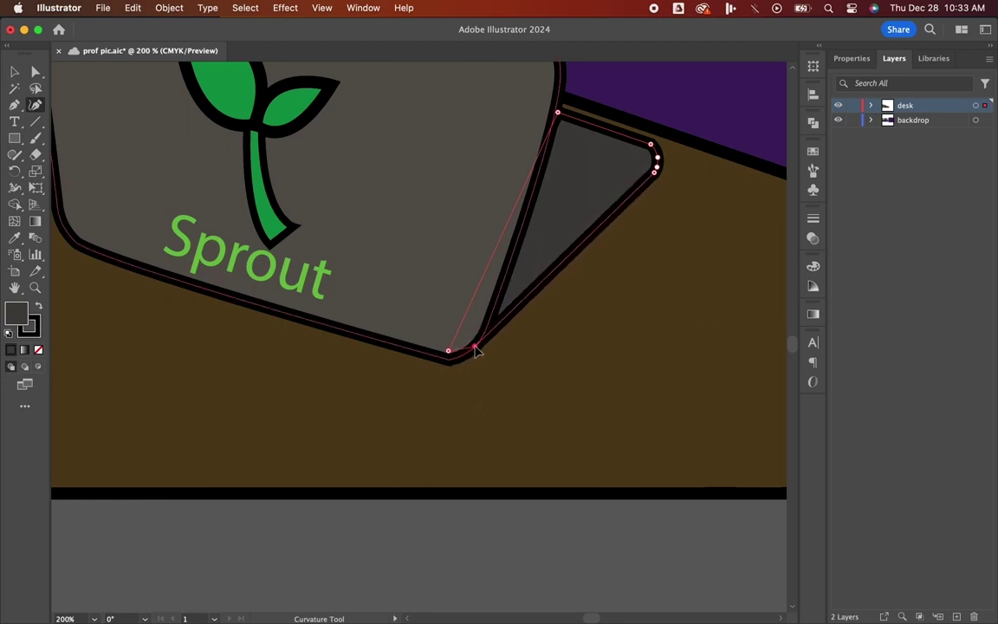
key("v")
key("shift+grave")
left_click(14, 72)
left_click(511, 525)
- Scale the dark grey side piece down slightly so its top edge sits clear of the desk's back edge
key("super+minus")
key("super+minus")
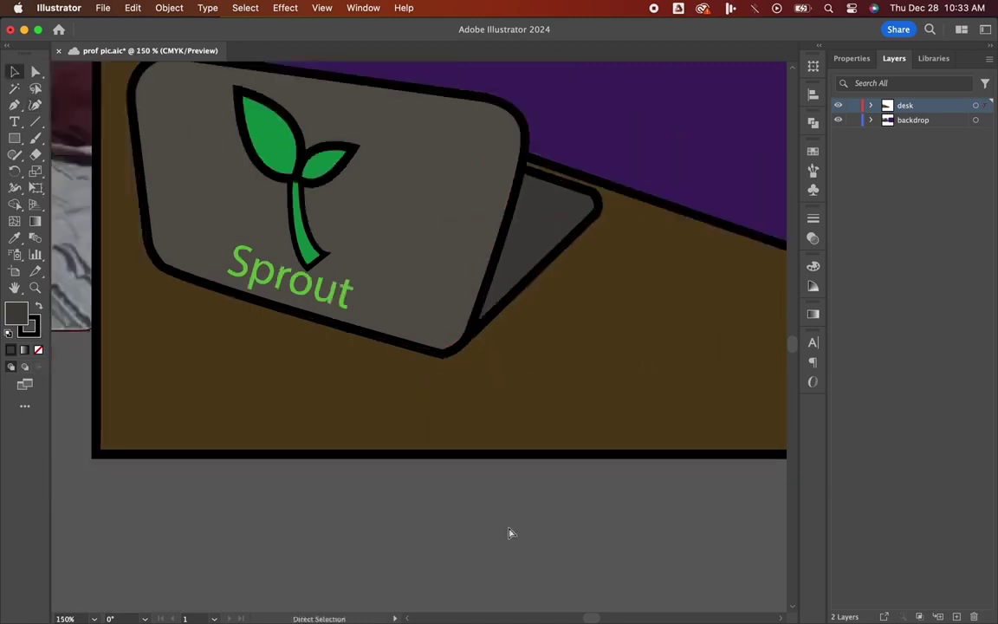
scroll(510, 533, "right", 3)
scroll(510, 533, "up", 1)
scroll(508, 530, "up", 2)
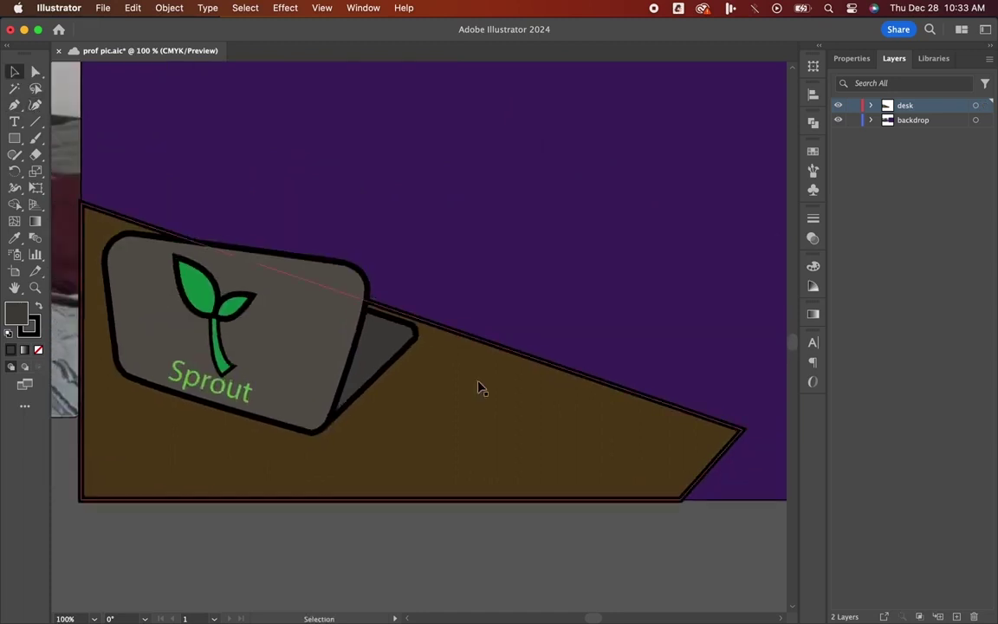
left_click(379, 305)
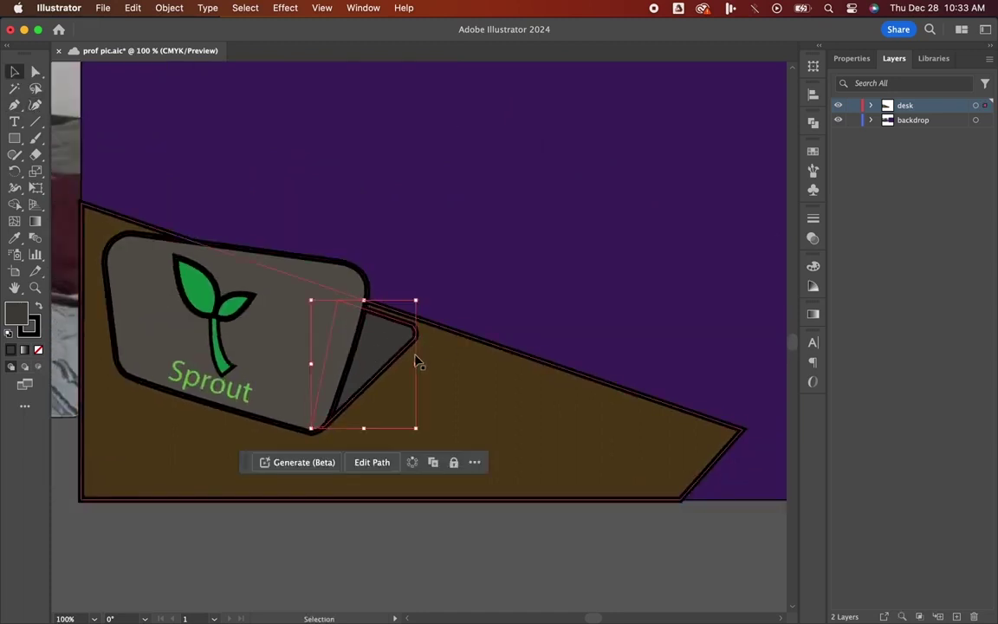
left_click_drag(364, 299, 363, 316)
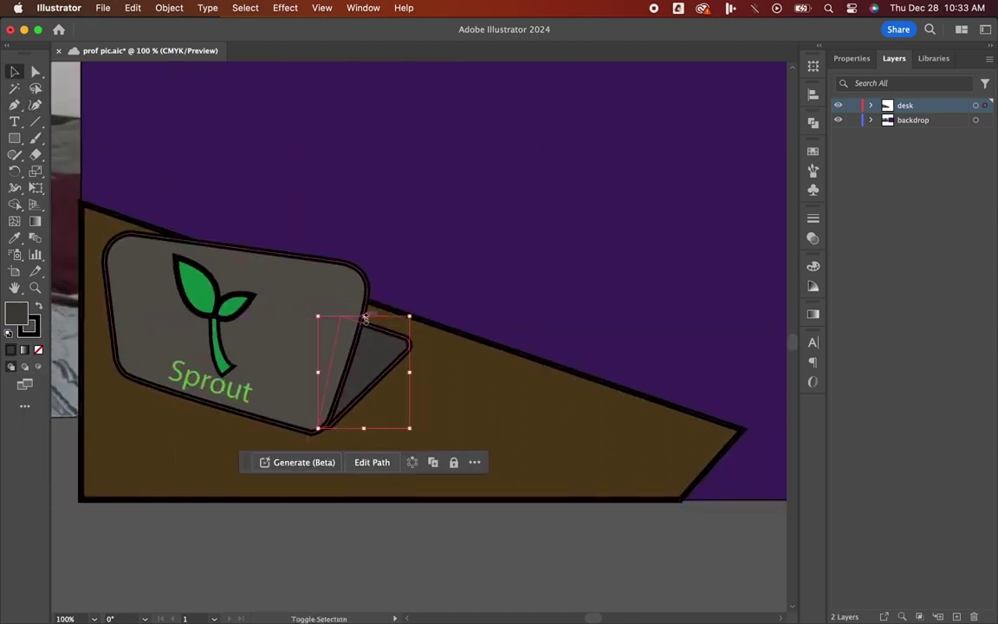
left_click(397, 517)
- Rotate the laptop's grey panel with its Sprout logo and lettering slightly counter-clockwise, nudge it down, and deselect it
left_click(344, 323)
scroll(344, 323, "down", 2)
scroll(344, 322, "left", 2)
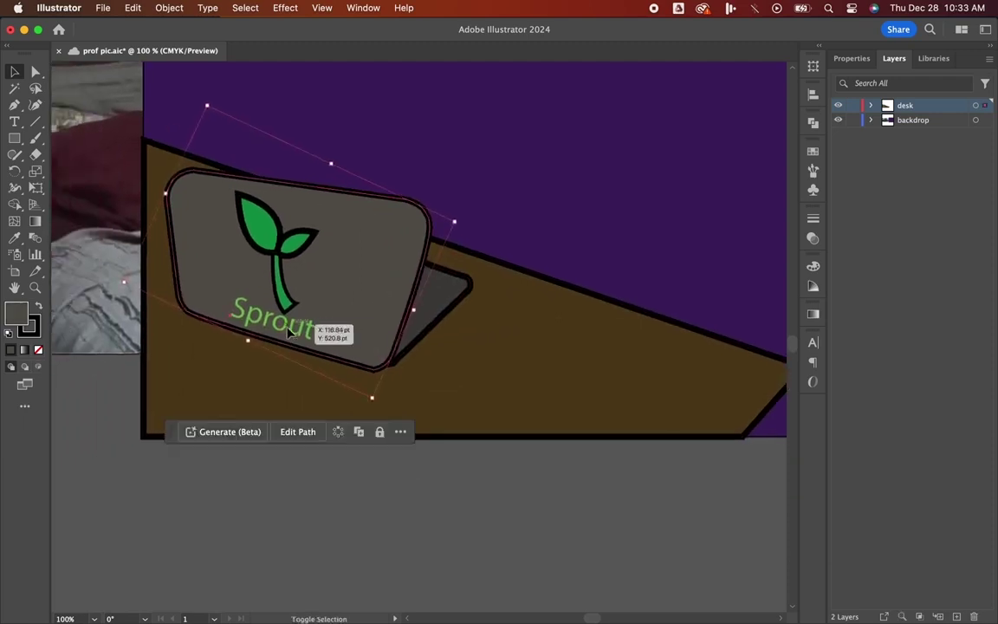
left_click(287, 330, "shift")
left_click(262, 231, "shift")
left_click(291, 225, "shift")
left_click(356, 262, "shift")
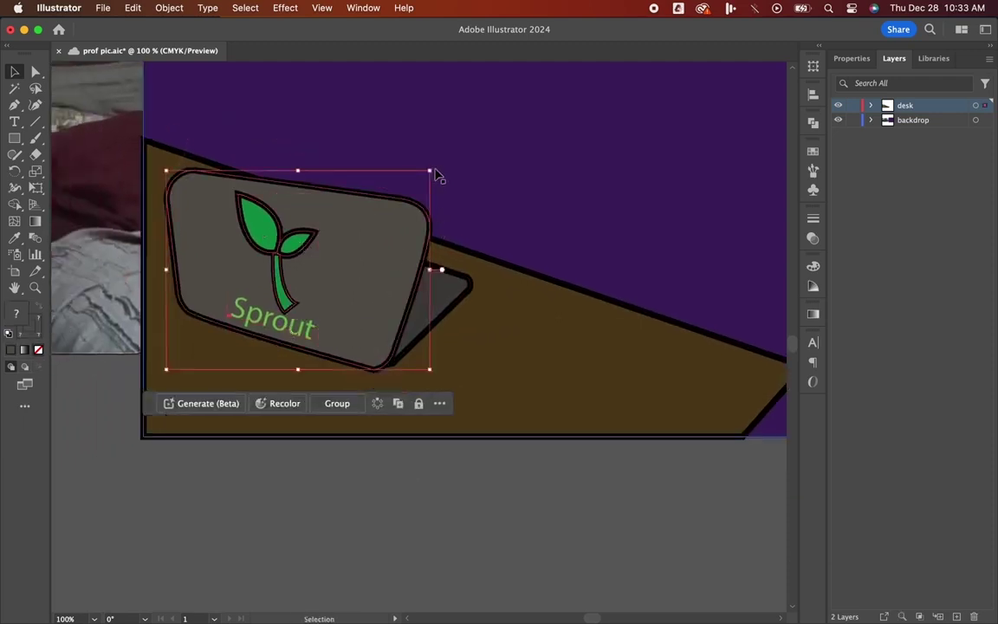
left_click_drag(437, 165, 422, 161)
left_click_drag(379, 260, 379, 267)
left_click(662, 550)
- Raise the anchors of the grey panel's upper-left corner with the Curvature tool so the top edge slopes down to the right
scroll(662, 550, "up", 2)
scroll(661, 550, "right", 2)
scroll(662, 550, "up", 1)
scroll(662, 551, "right", 1)
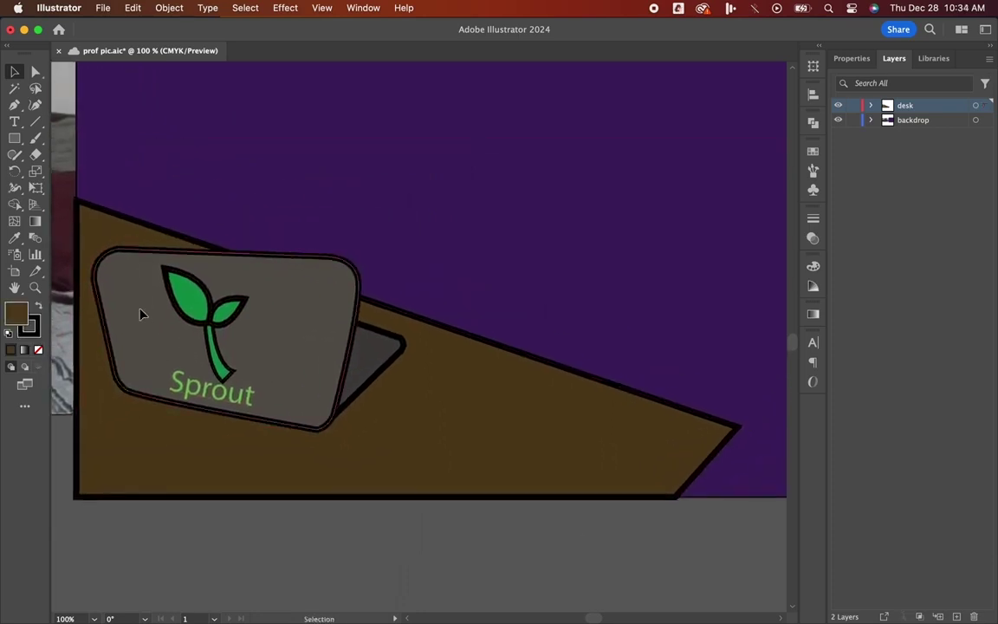
left_click(141, 313)
left_click(35, 106)
left_click_drag(119, 249, 120, 240)
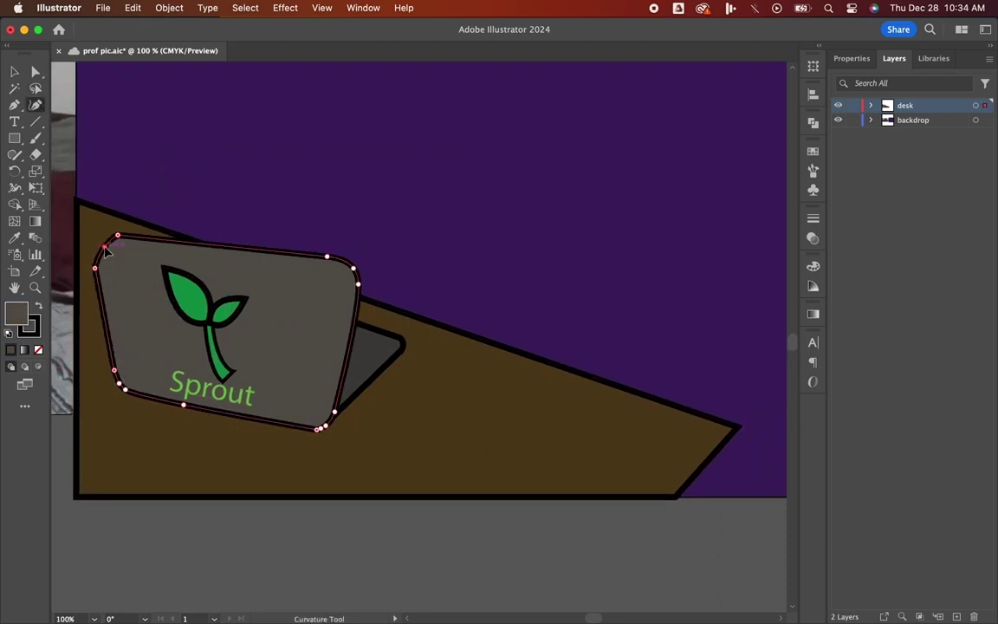
- Delete the extra anchor on the grey panel's bottom edge, smooth its lower-left corner, and deselect it
left_click(184, 405)
key("Delete")
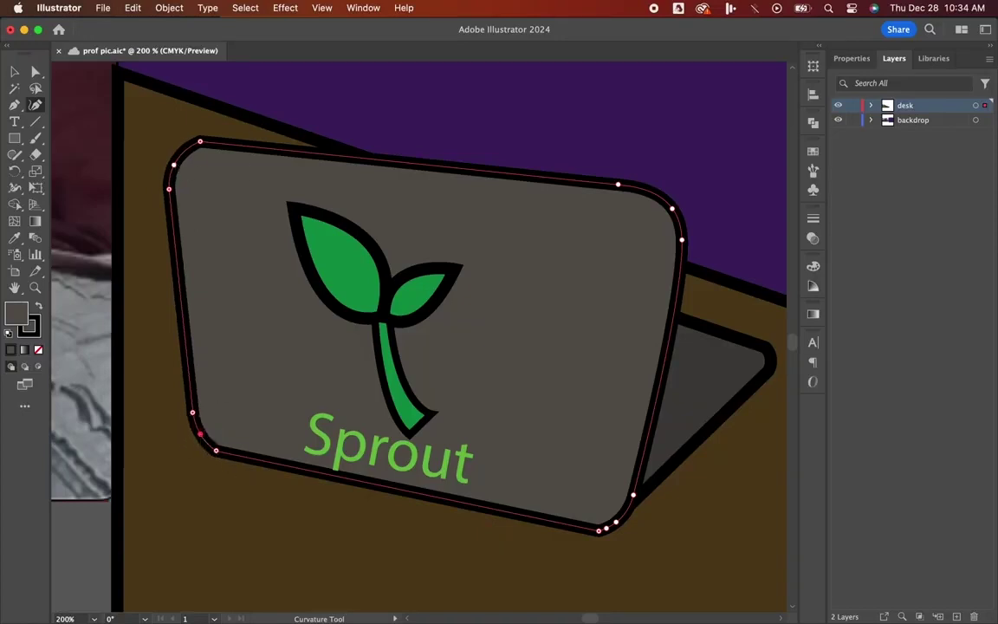
key("super+minus")
key("super+minus")
scroll(218, 459, "right", 3)
left_click(13, 70)
left_click(642, 565)
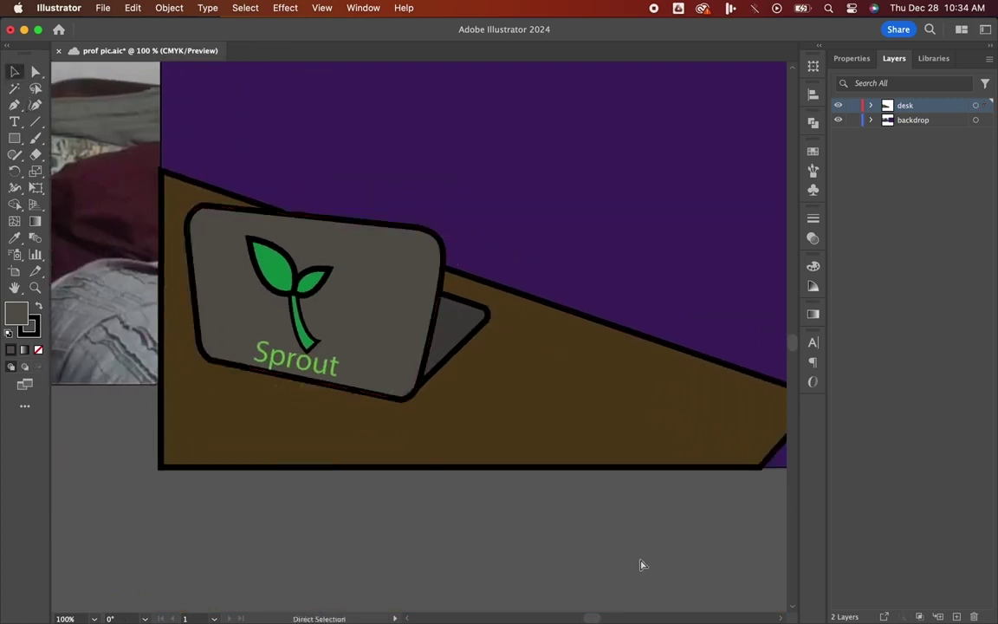
- Select the laptop's panel, side piece, logo and lettering together and move the whole laptop slightly right and down on the desk
key("super+minus")
key("v")
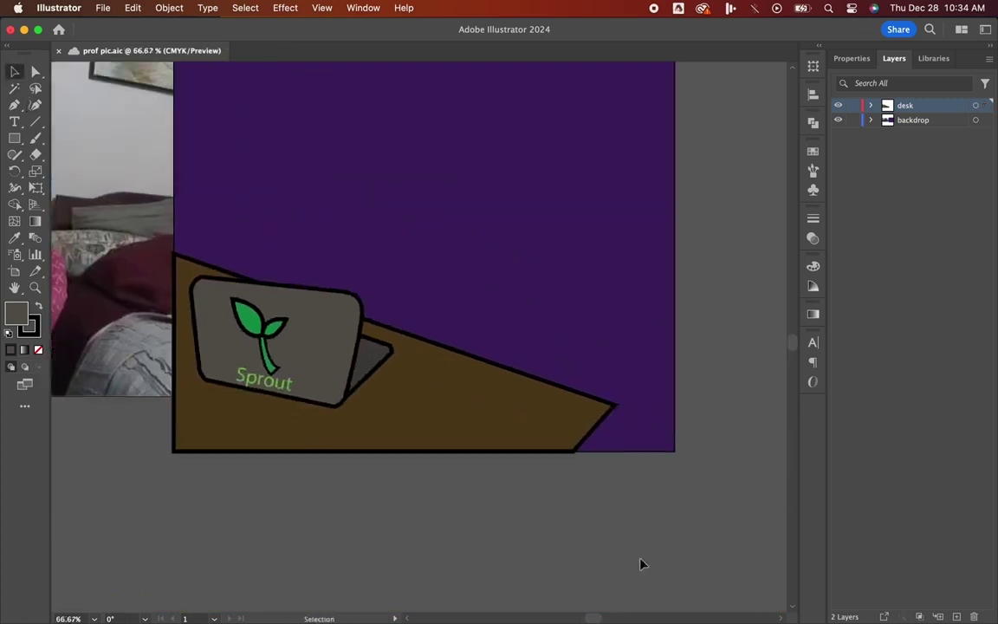
scroll(641, 563, "up", 3)
left_click(368, 383)
left_click(277, 410, "shift")
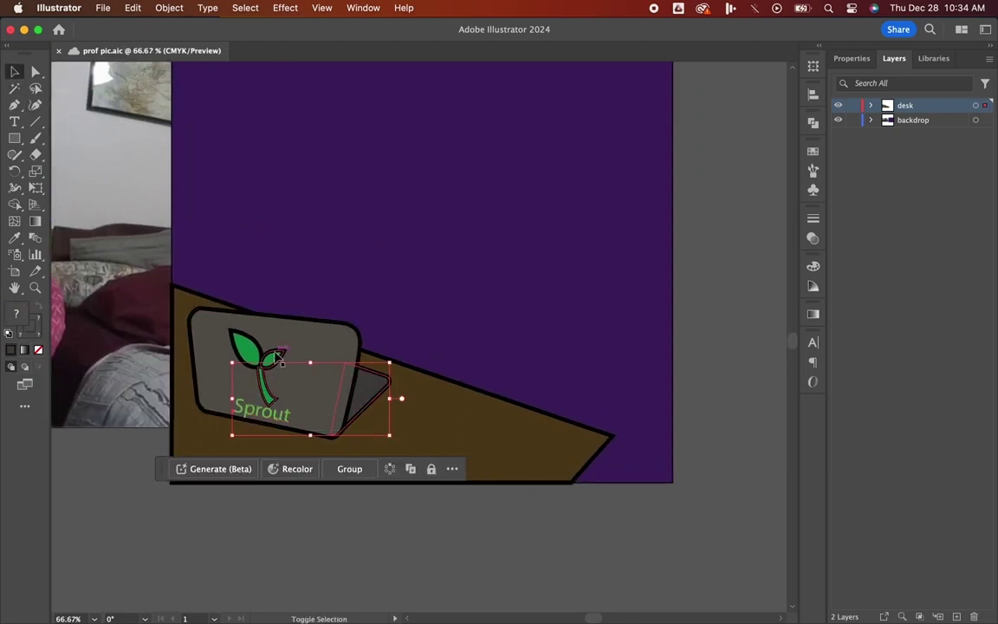
left_click(275, 357, "shift")
left_click(250, 345, "shift")
left_click_drag(337, 394, 370, 405)
key("super+z")
left_click(326, 369, "shift")
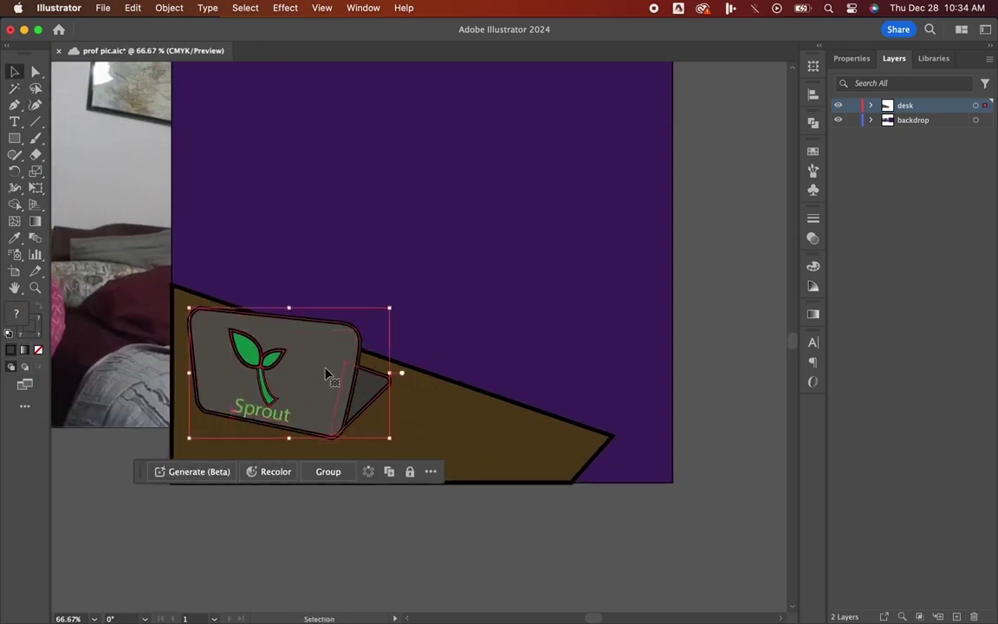
left_click_drag(327, 374, 363, 387)
left_click(512, 546)
- Set the fill to black and place a tilted rounded rectangle on the desk to the right of the laptop
scroll(512, 546, "down", 3)
scroll(512, 546, "right", 2)
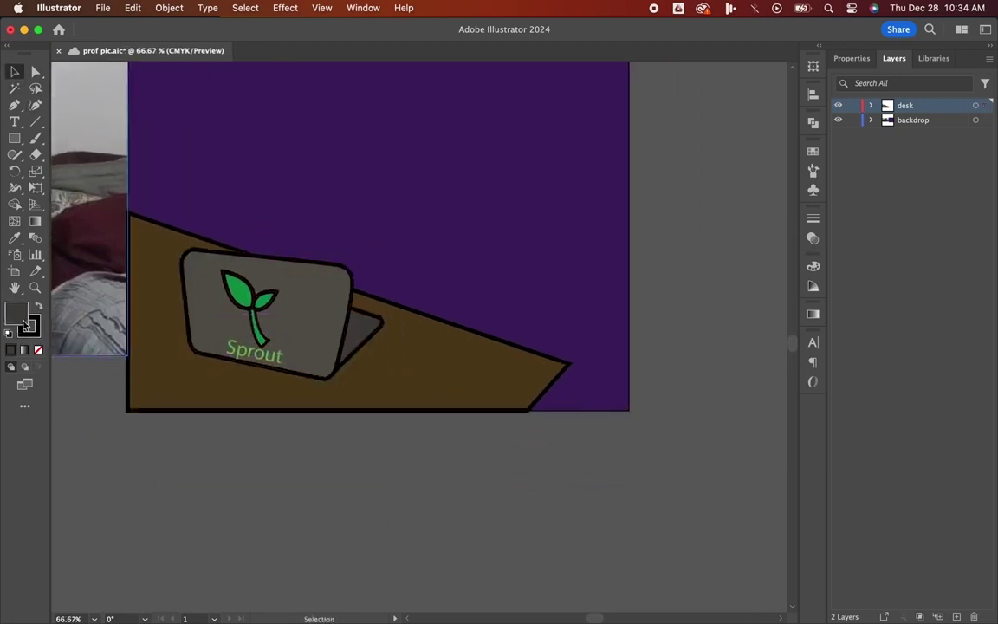
double_click(27, 323)
left_click(914, 153)
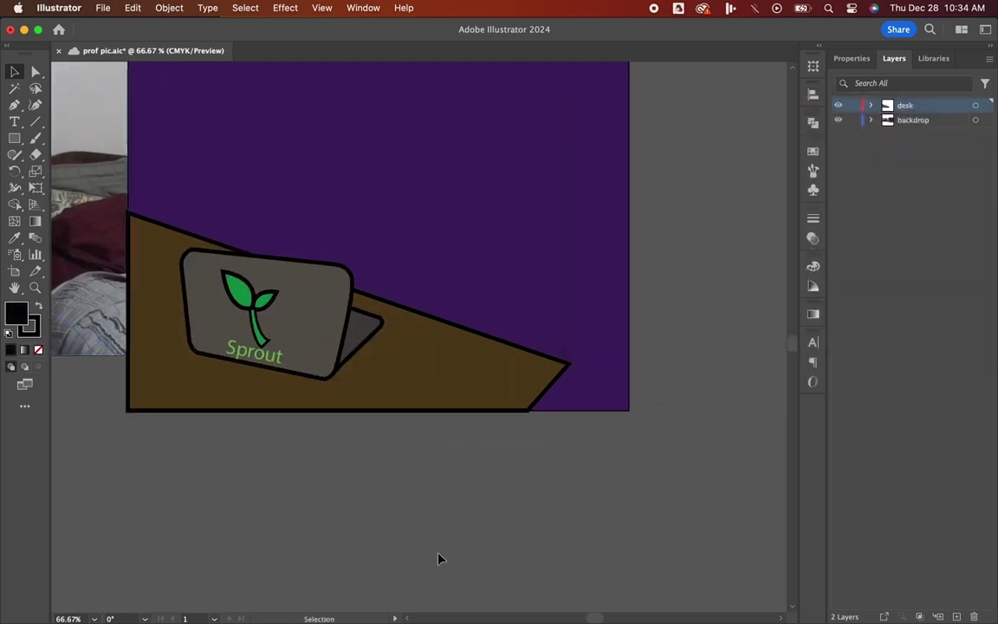
key("super+equal")
scroll(385, 504, "right", 2)
key("m")
mouse_move(373, 184)
left_mouse_down()
mouse_move(517, 329)
mouse_move(548, 284)
mouse_move(524, 288)
mouse_move(486, 263)
mouse_move(497, 269)
mouse_move(495, 308)
mouse_move(441, 394)
left_mouse_up()
key("v")
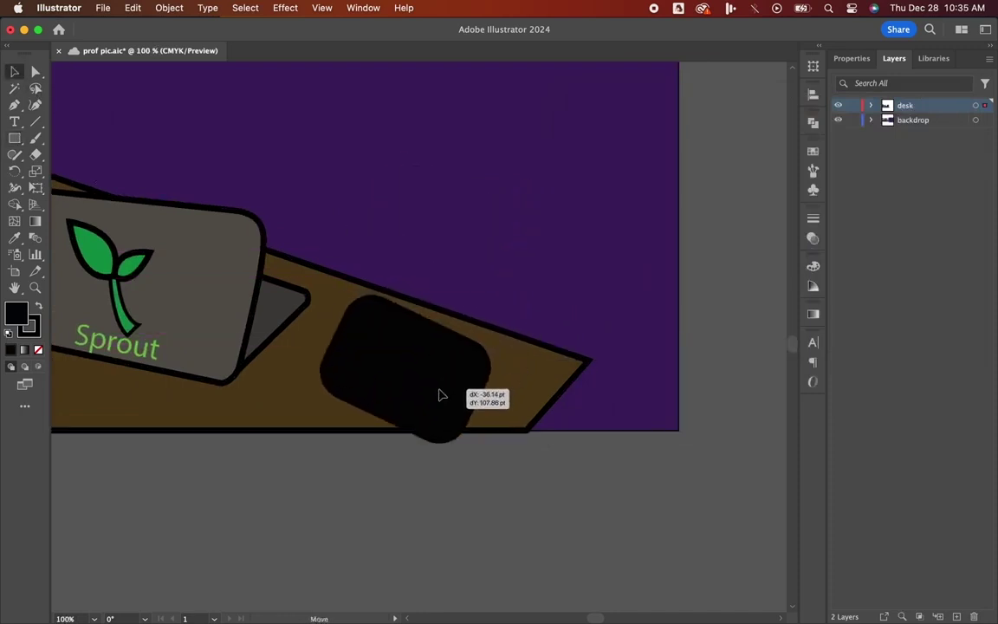
left_click_drag(455, 454, 360, 295)
- Reduce the black rounded rectangle's height, move it up inside the desk, and rotate it to a flatter tilt
scroll(465, 388, "down", 3)
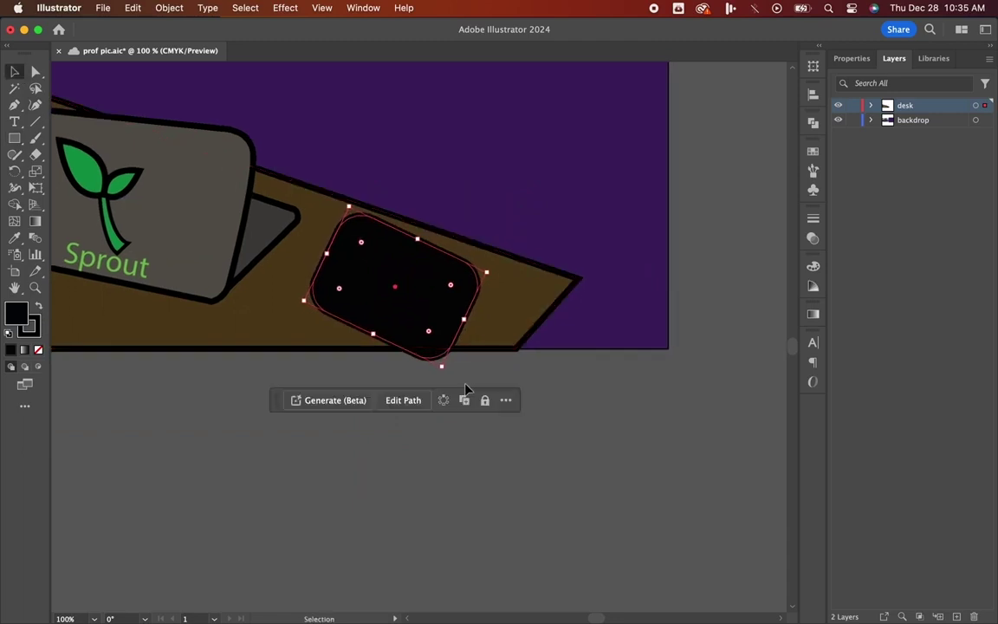
left_click_drag(419, 240, 413, 251)
key("super+plus")
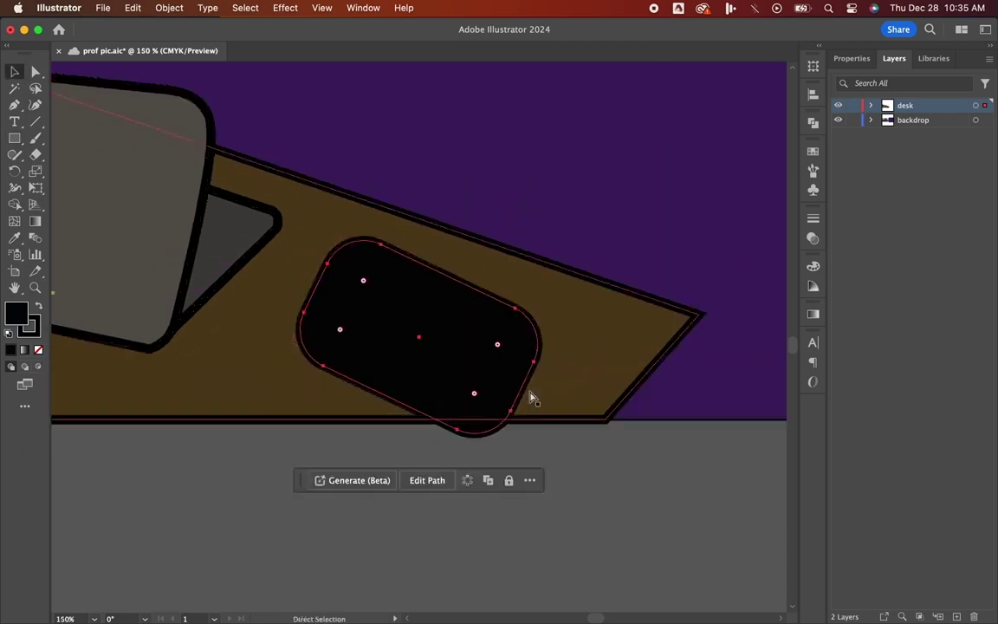
key("super+plus")
scroll(402, 317, "down", 2)
left_click_drag(402, 318, 402, 285)
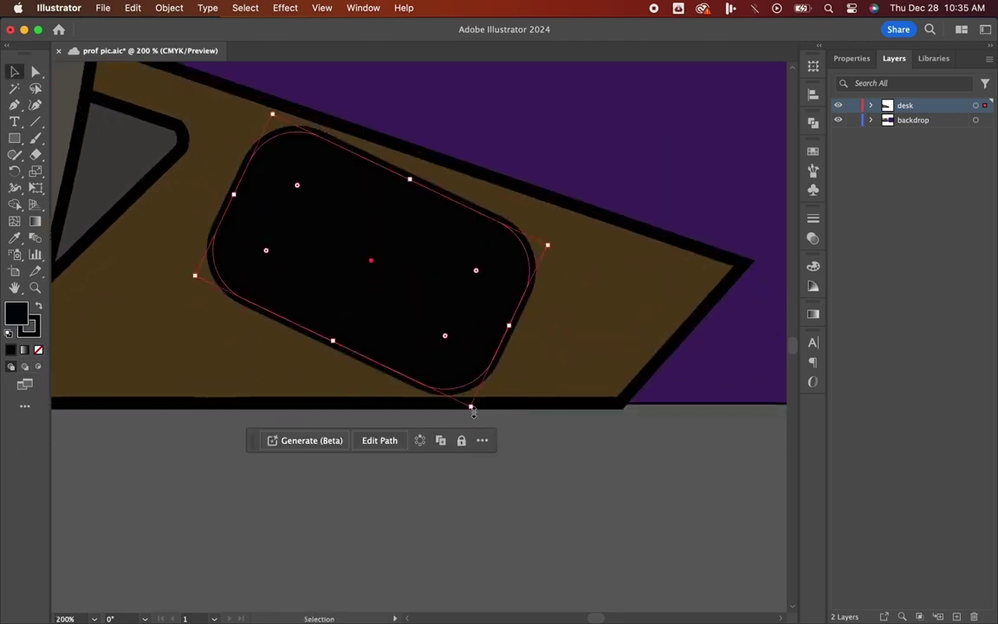
left_click_drag(472, 410, 519, 394)
- Pull the black shape's upper corners inward with the Curvature tool to give it perspective, and deselect it
scroll(656, 520, "down", 3)
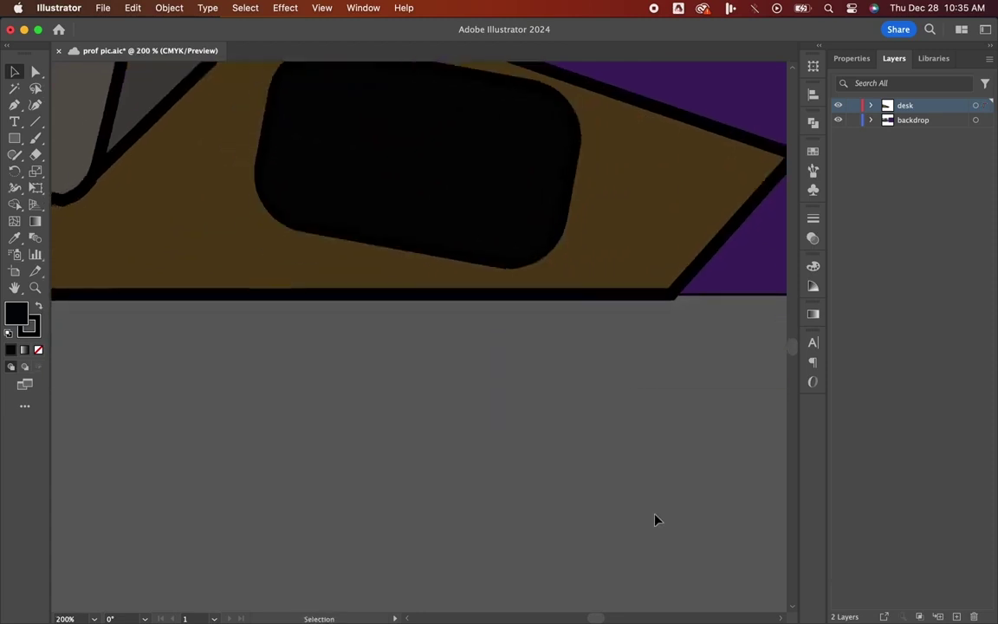
scroll(655, 519, "down", 3)
scroll(656, 520, "up", 2)
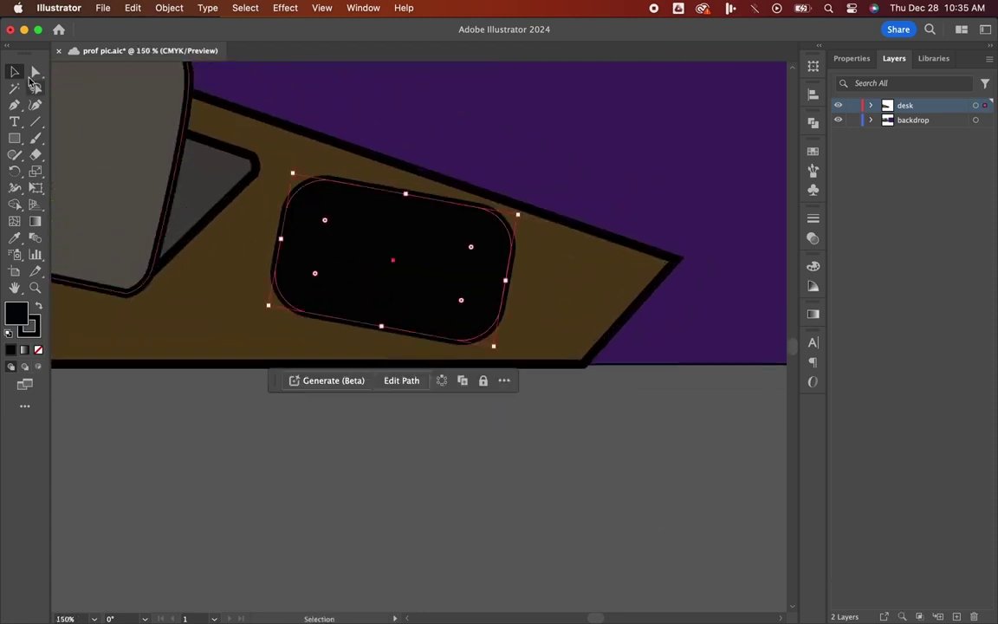
left_click(36, 104)
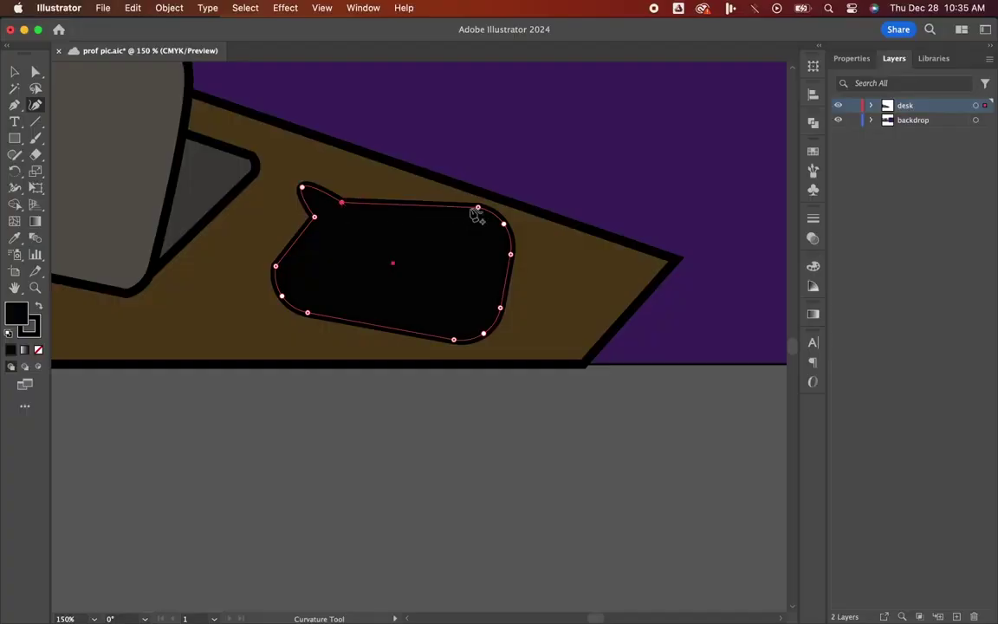
left_click_drag(477, 209, 476, 225)
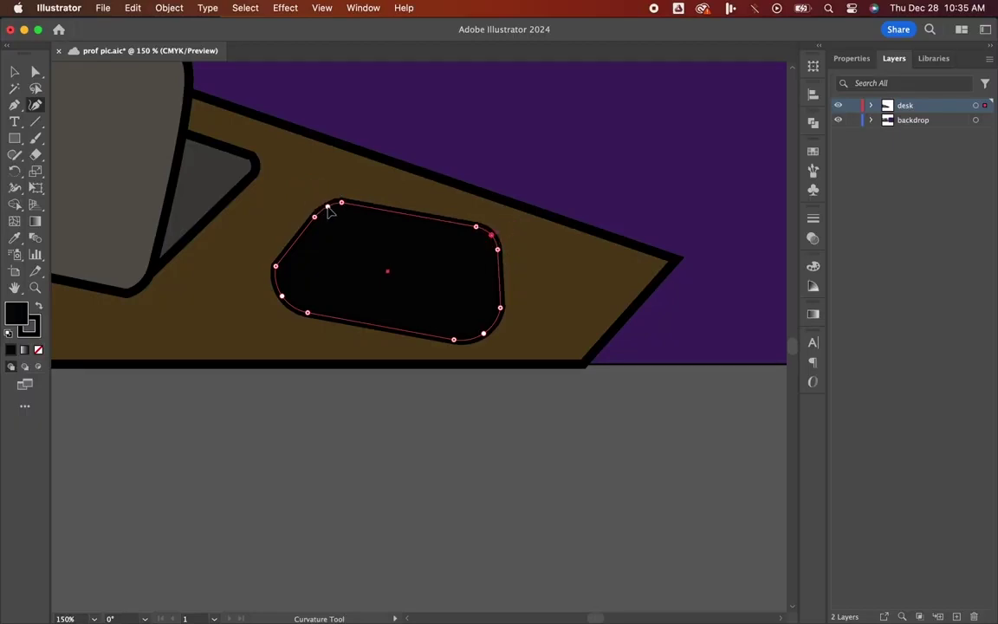
scroll(364, 455, "up", 2)
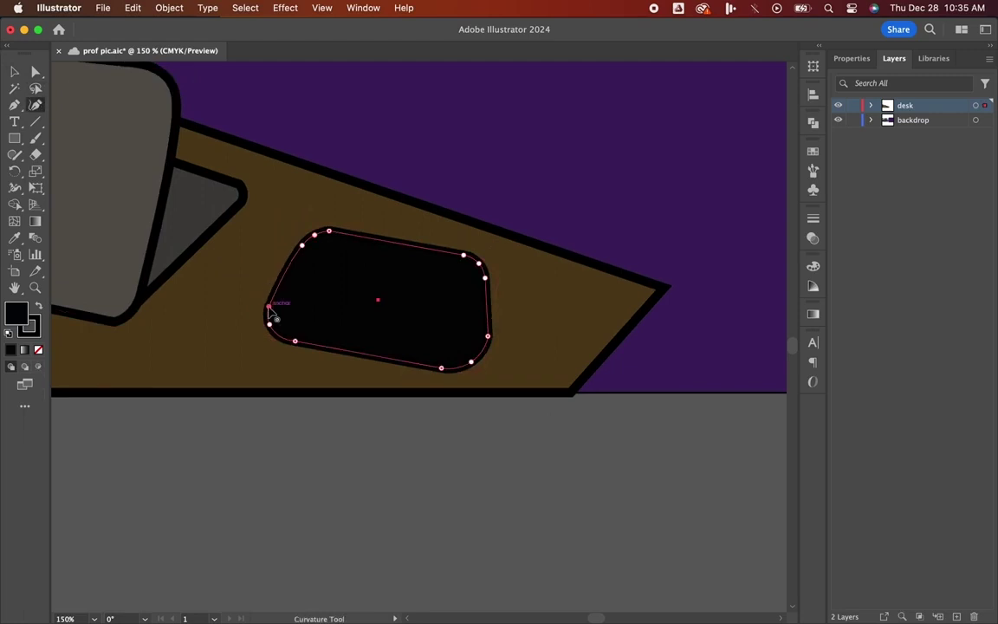
key("v")
left_click(311, 470)
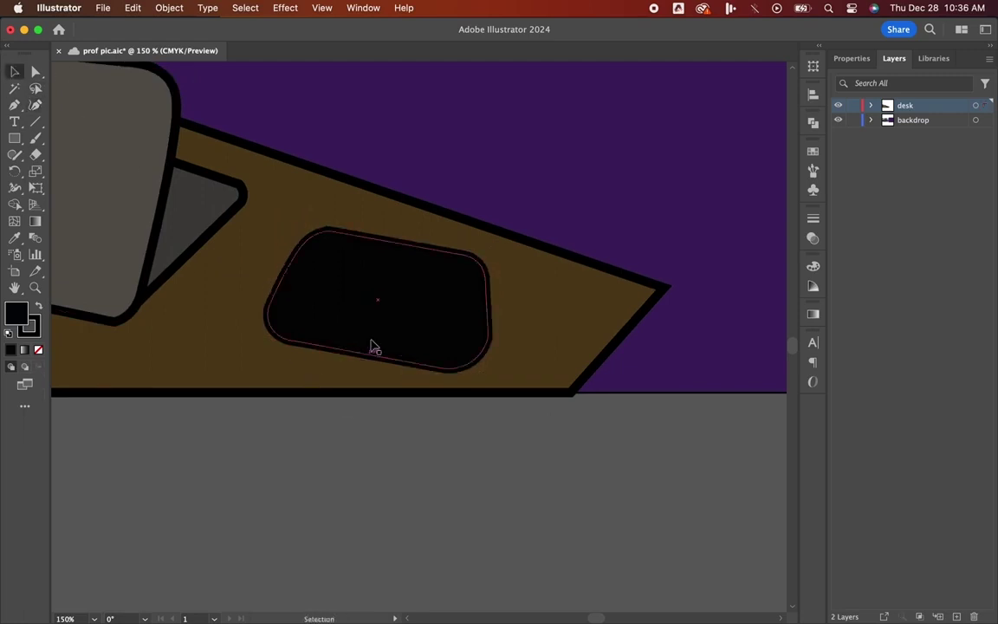
- Round the black shape's lower-left corner, reduce its stroke weight to 3 pt, and deselect it
left_click(370, 345)
key("super+=")
key("super+=")
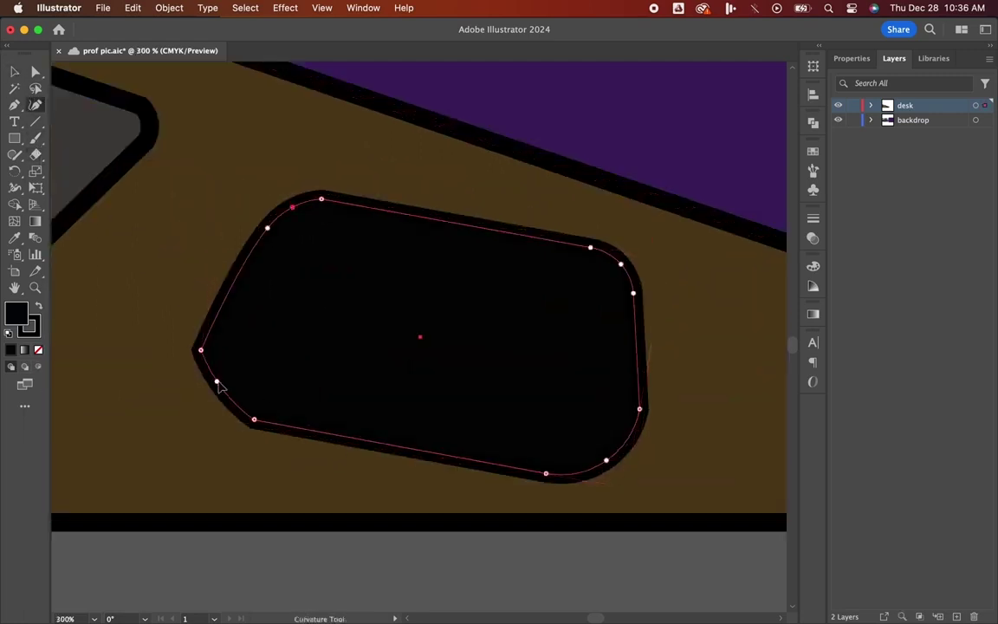
left_click(813, 218)
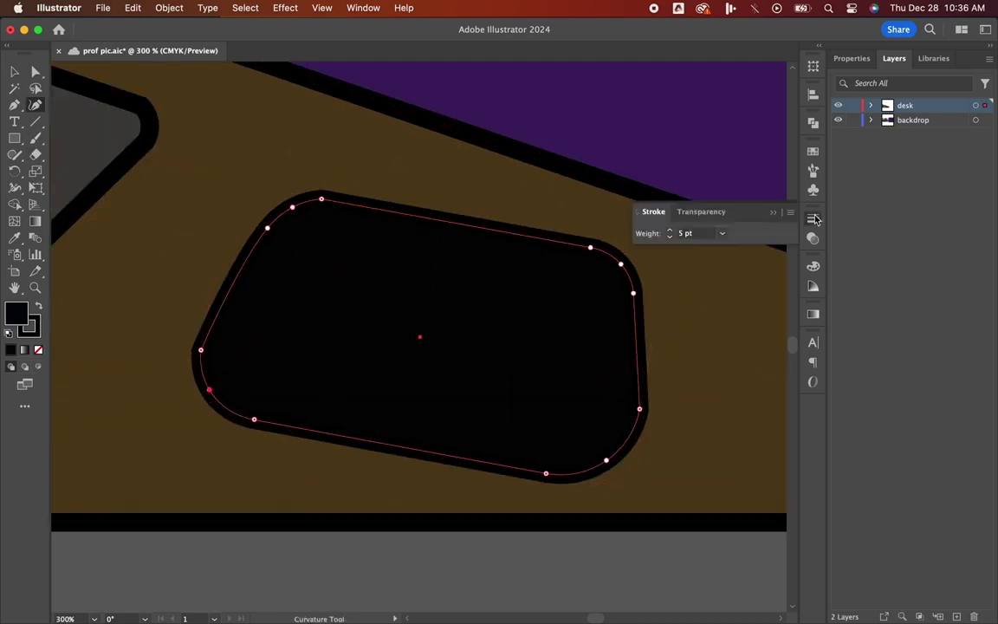
double_click(669, 238)
left_click(13, 72)
left_click(257, 560)
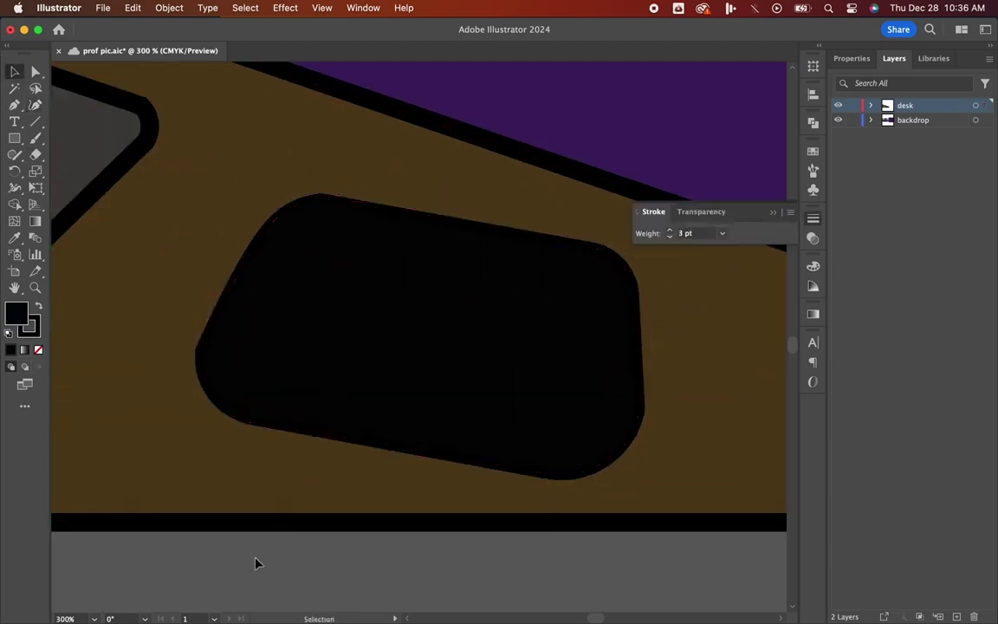
- Adjust the black shape's lower-left anchors with the Curvature tool so its left edge runs straight into a rounded corner
scroll(255, 560, "left", 2)
left_click(311, 382)
key("shift+grave")
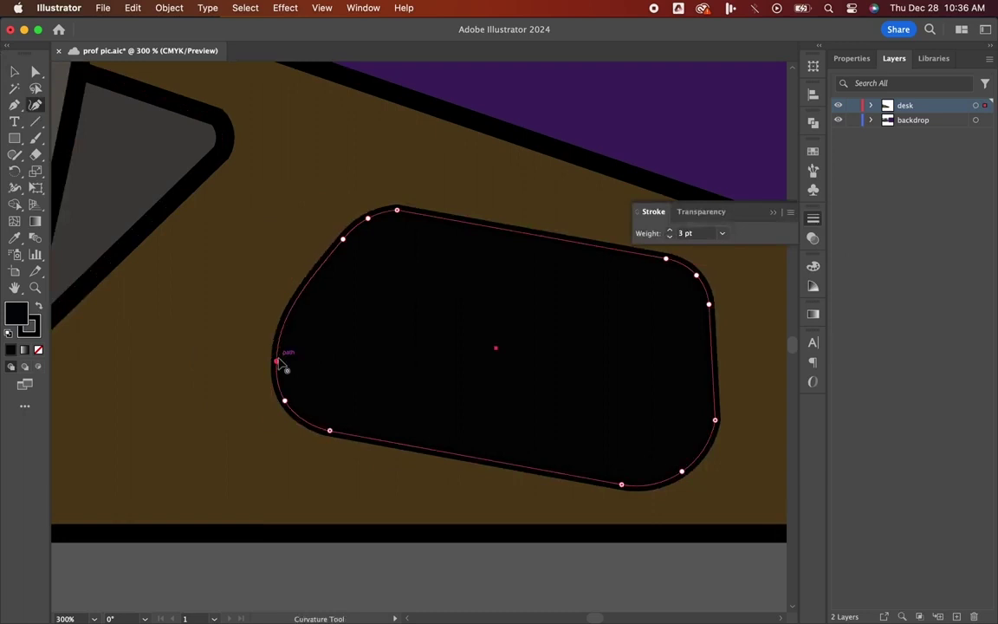
key("shift+grave")
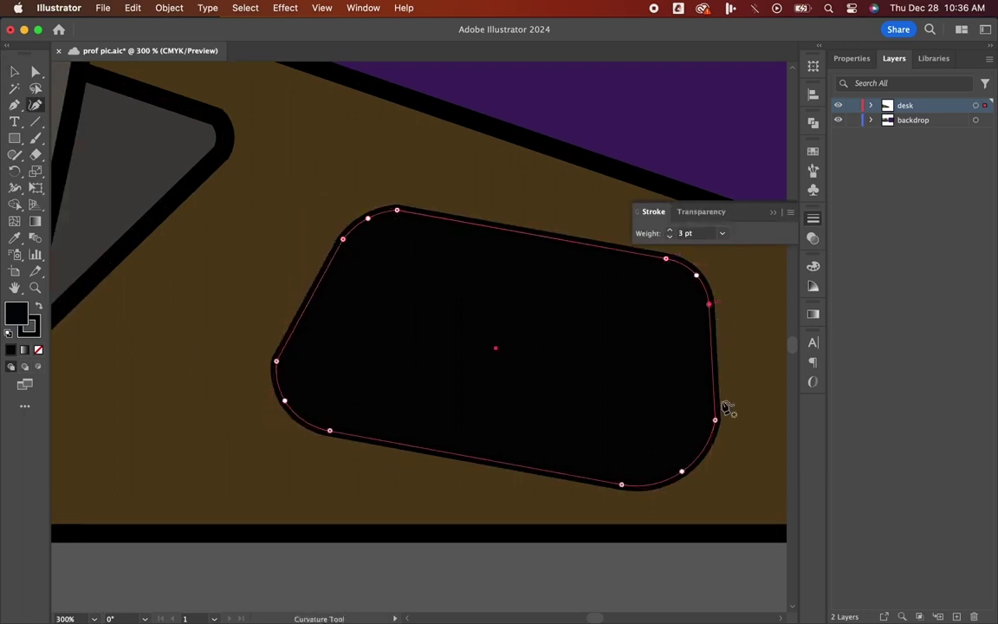
scroll(566, 526, "down", 2)
scroll(565, 526, "right", 2)
key("v")
left_click(605, 531)
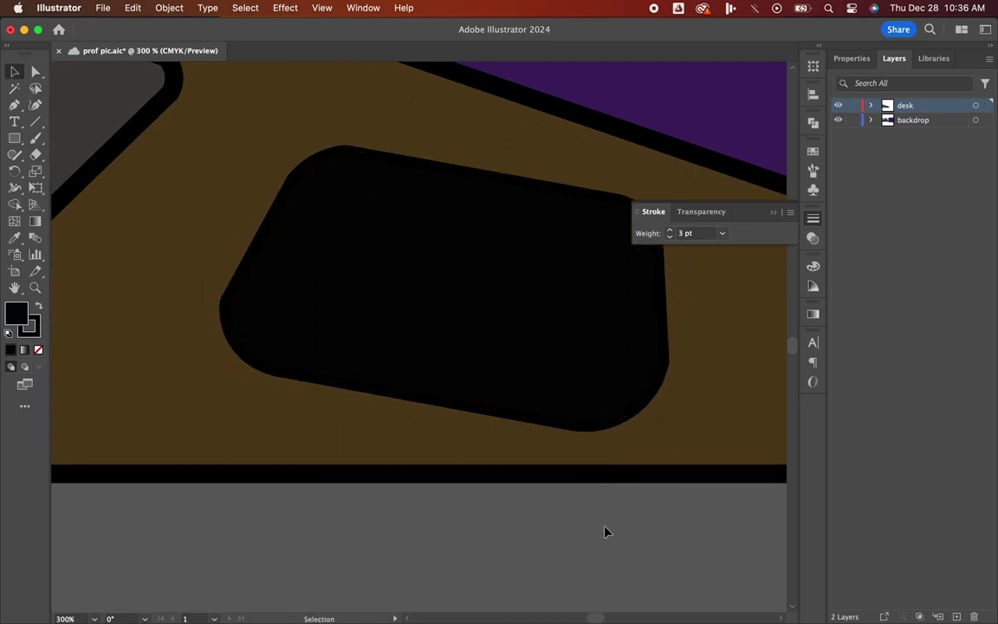
- Try thinning the black shape's stroke to 0.75 pt and below
left_click(546, 389)
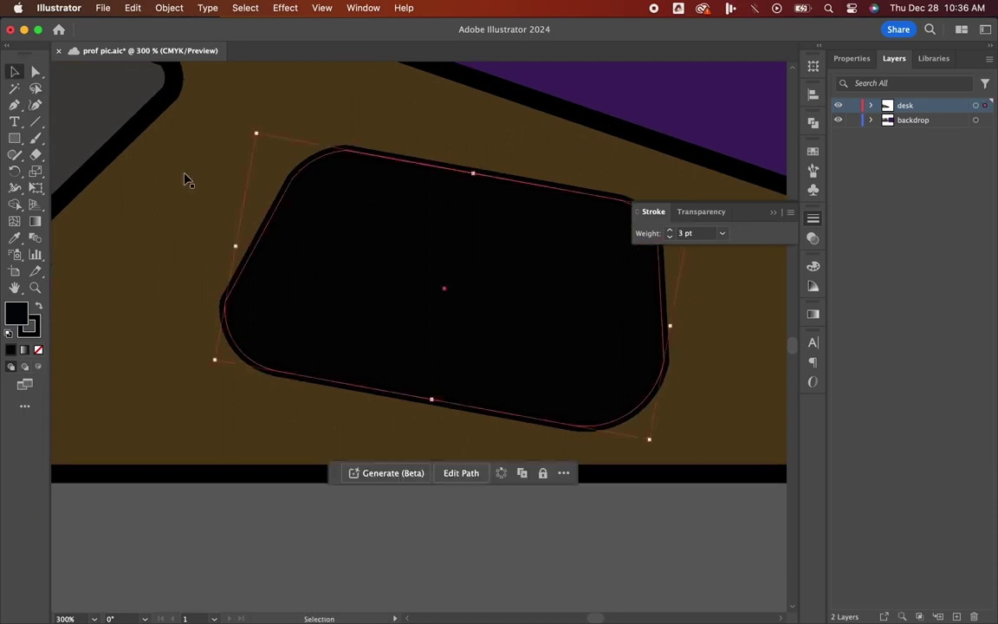
left_click(669, 237)
left_click(669, 237)
left_click(669, 236)
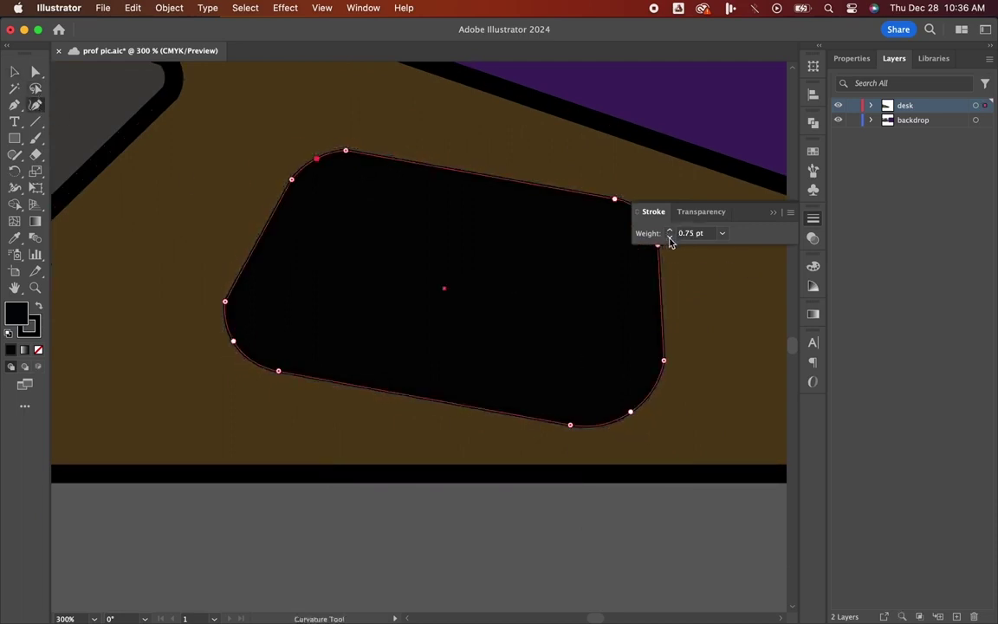
key("v")
left_click(360, 488)
left_click(534, 334)
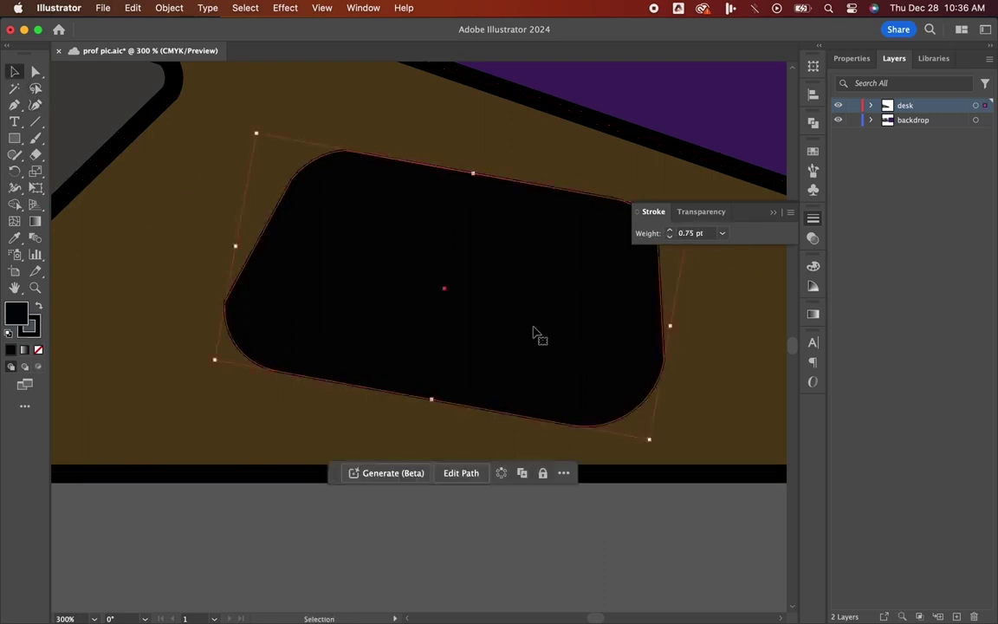
left_click(669, 237)
left_click(669, 236)
left_click(669, 237)
left_click(667, 526)
- Undo the stroke weight reductions on the black shape
key("super+z")
key("super+z")
key("super+z")
key("super+z")
key("super+z")
key("super+z")
key("super+z")
key("super+z")
key("super+z")
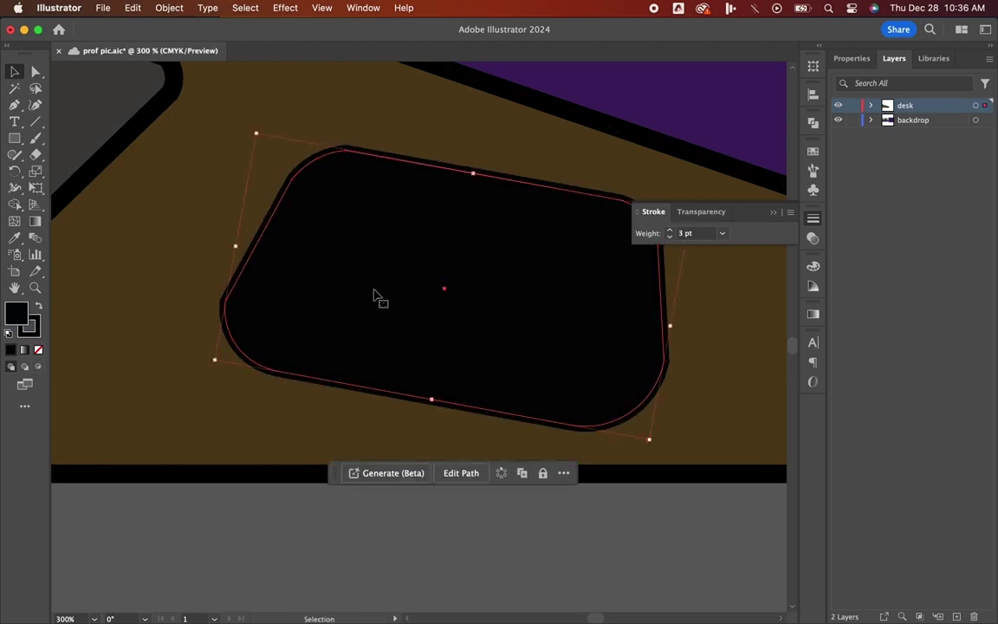
- Set the black shape's stroke colour to red FF0000 and its weight to 2 pt
double_click(31, 327)
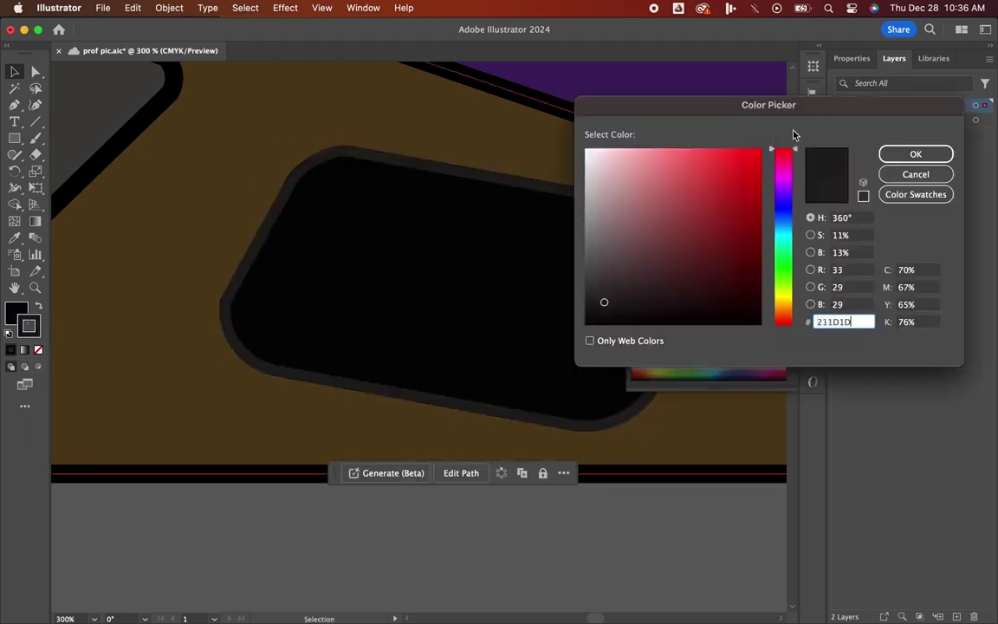
type("ff0000")
left_click(914, 153)
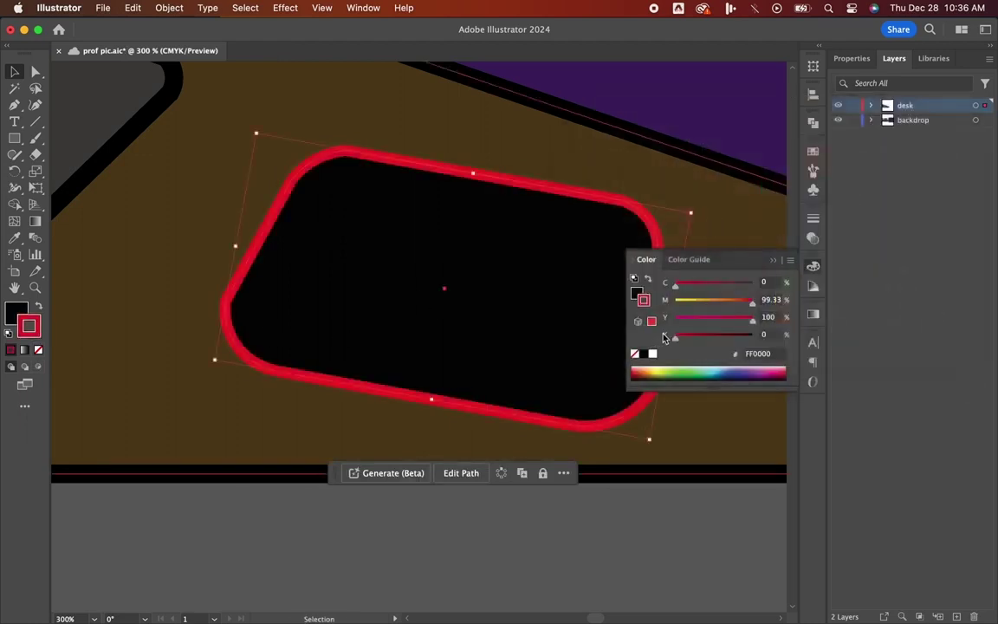
left_click(814, 220)
left_click(670, 237)
left_click(670, 237)
left_click(670, 229)
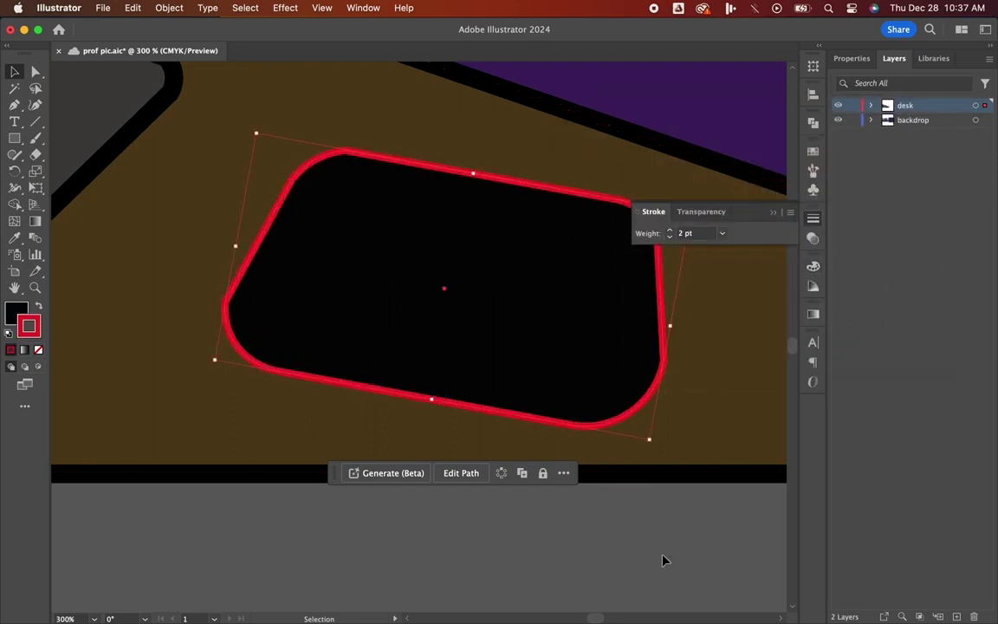
- Refine the black shape's lower-left and lower-right corners by repositioning their anchors with the Curvature tool
left_click(35, 107)
left_click_drag(226, 303, 233, 308)
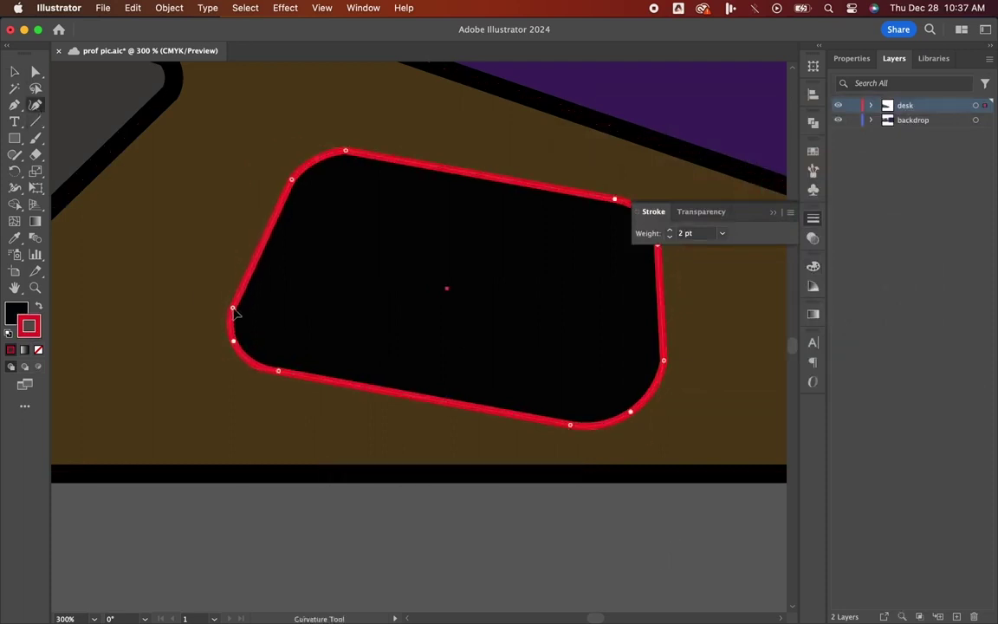
scroll(583, 330, "right", 3)
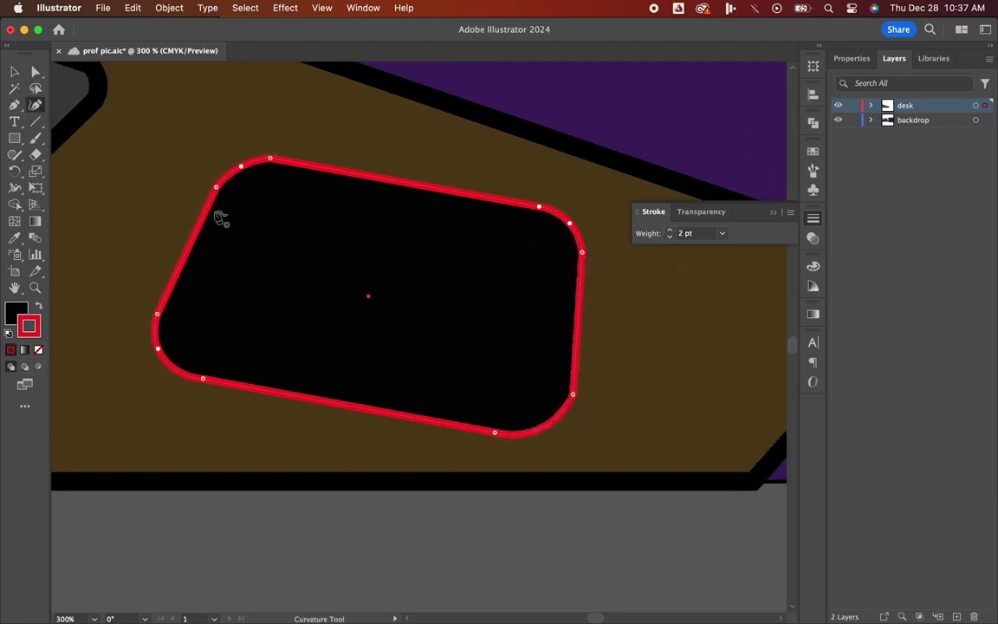
left_click(12, 74)
left_click(168, 500)
- Set the fill colour for new shapes to light grey AAAAAA
scroll(170, 511, "left", 3)
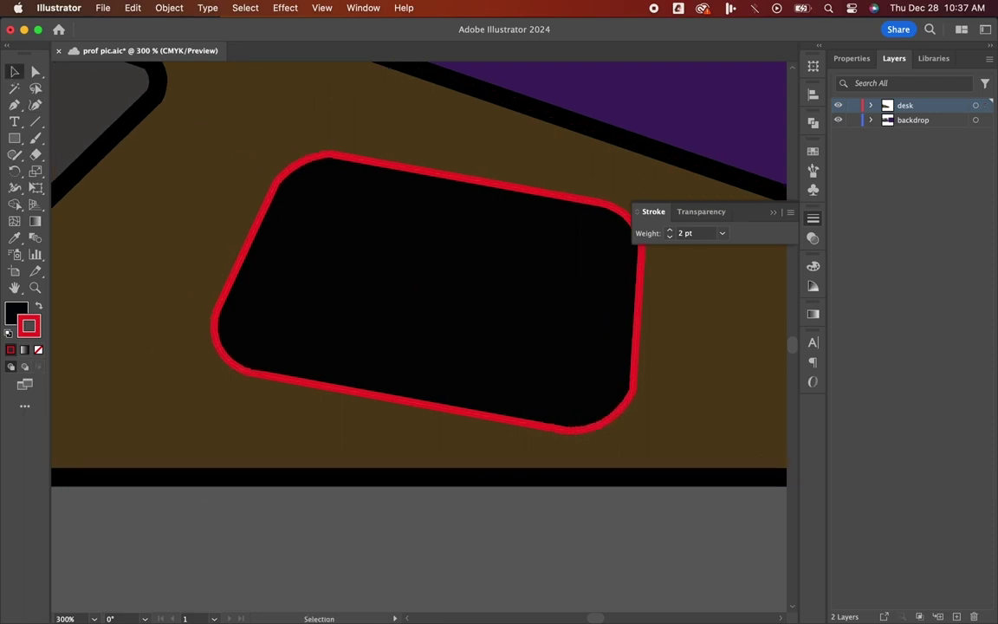
key("super+minus")
key("super+minus")
scroll(173, 528, "left", 6)
scroll(173, 528, "up", 4)
key("super+minus")
key("super+minus")
scroll(347, 511, "down", 2)
scroll(346, 511, "right", 2)
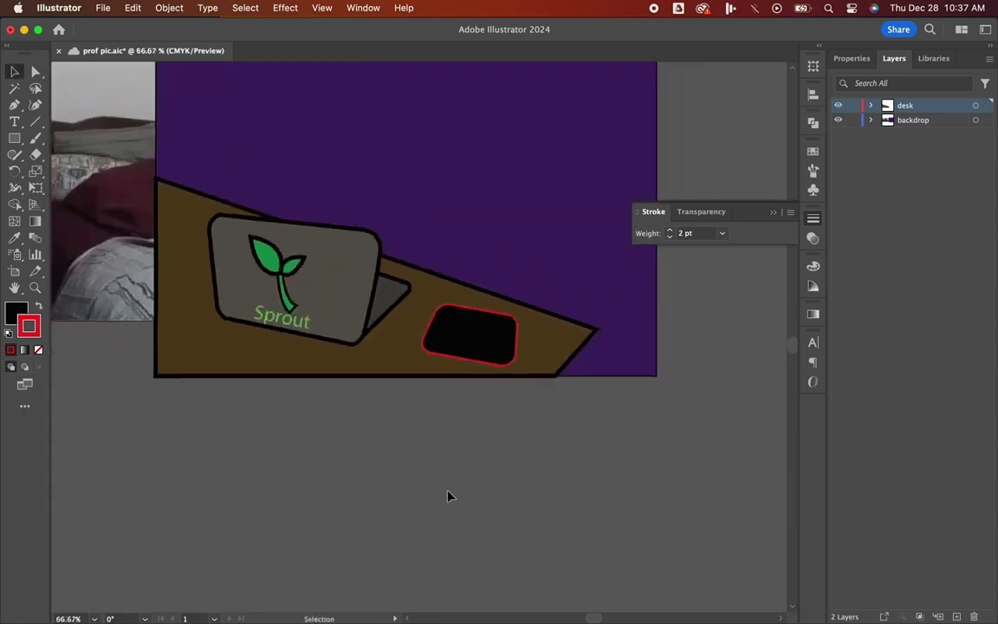
scroll(450, 496, "left", 1)
scroll(450, 496, "up", 1)
double_click(17, 314)
left_click_drag(610, 241, 582, 203)
left_click(932, 157)
scroll(438, 216, "up", 3)
scroll(438, 215, "left", 1)
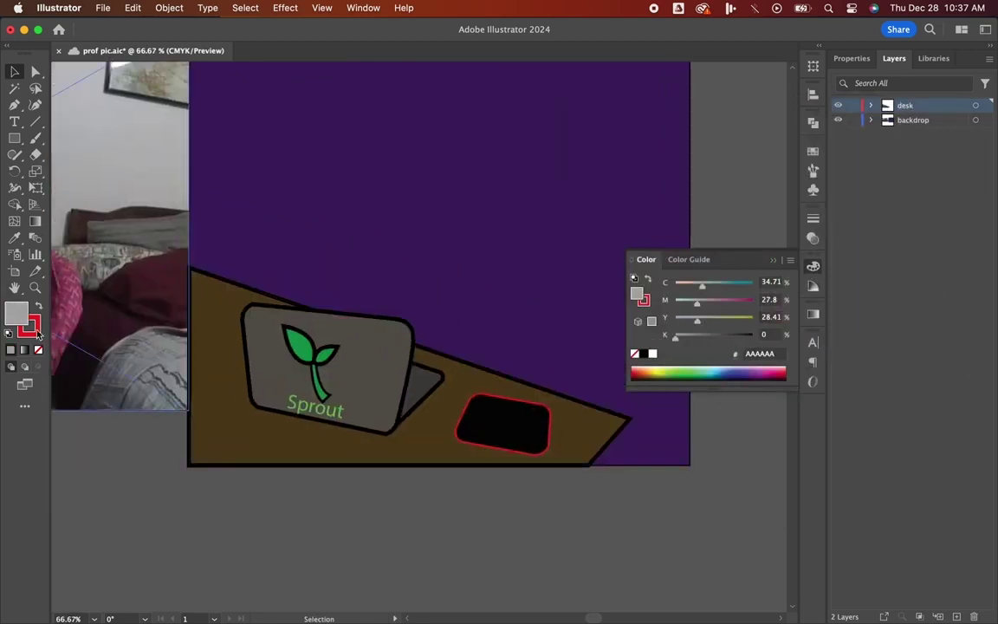
- Set the stroke colour for new shapes to black 000000
double_click(36, 331)
left_click_drag(637, 239, 584, 328)
left_click(926, 158)
scroll(350, 267, "left", 2)
scroll(350, 268, "down", 1)
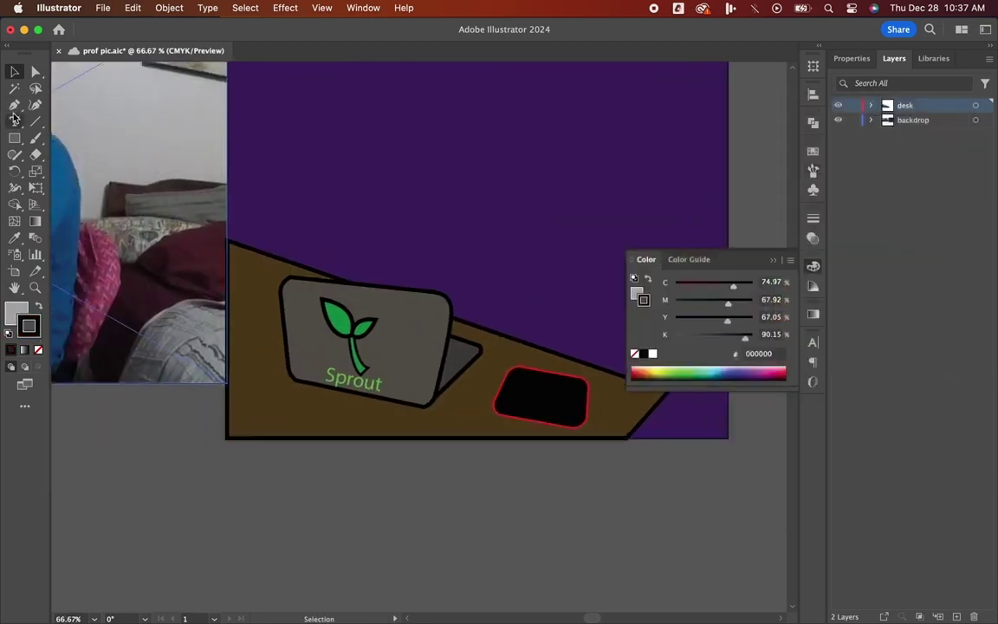
- Draw a narrow upright grey rectangle with fully rounded ends on the purple backdrop above the laptop
left_click(15, 138)
mouse_move(346, 121)
left_mouse_down()
mouse_move(376, 195)
mouse_move(362, 143)
mouse_move(309, 163)
left_mouse_up()
left_click(14, 72)
key("super+equal")
key("super+equal")
scroll(309, 165, "down", 2)
scroll(310, 165, "right", 1)
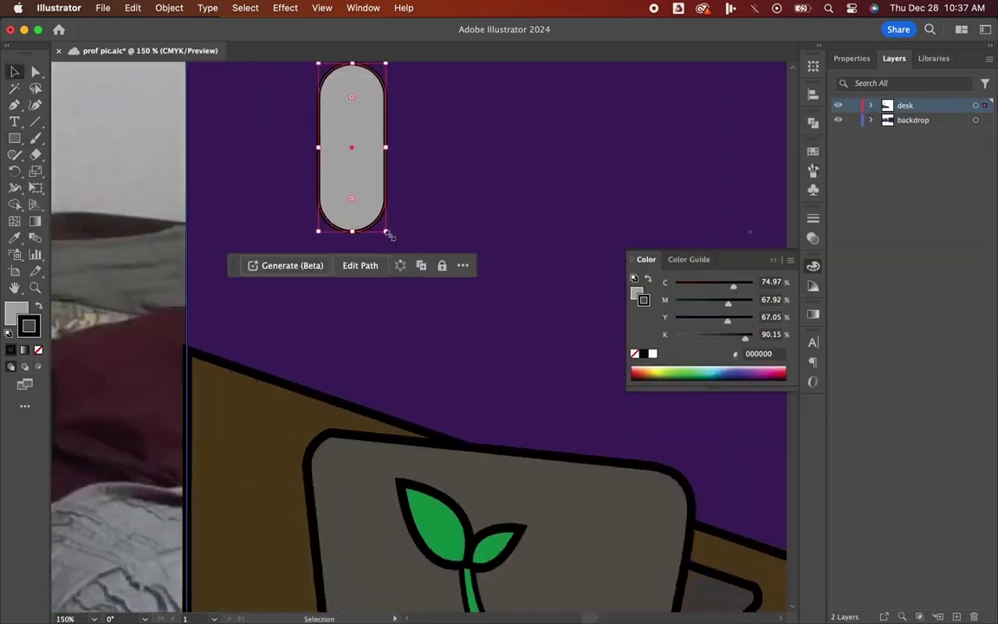
- Enlarge the grey rounded rectangle and tilt it clockwise so its upper end leans toward the right
left_click_drag(389, 235, 367, 318)
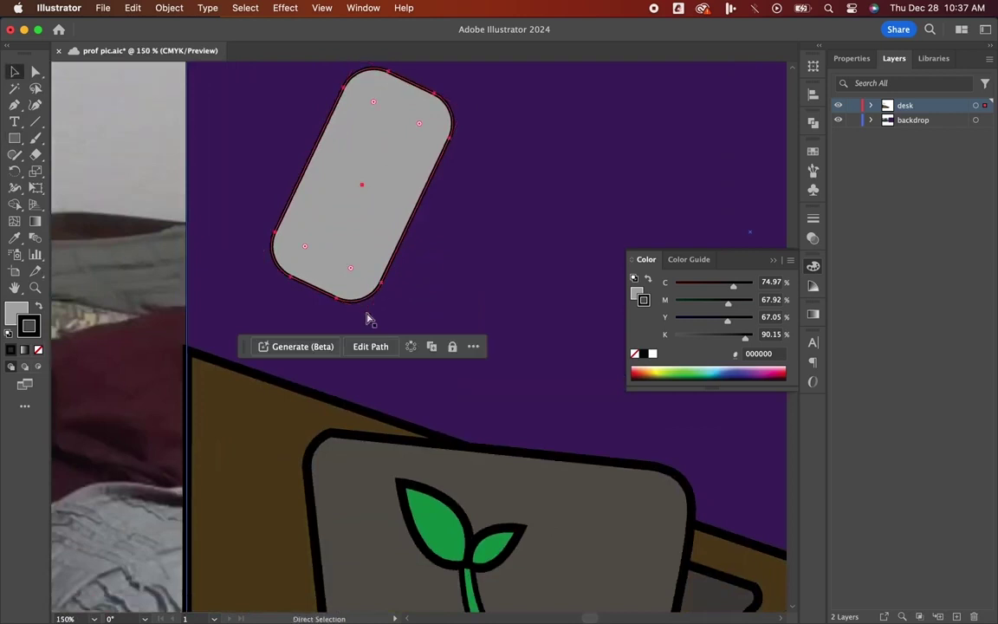
key("super+minus")
key("super+minus")
key("super+z")
left_click_drag(411, 359, 413, 396)
scroll(414, 396, "down", 2)
scroll(413, 395, "left", 3)
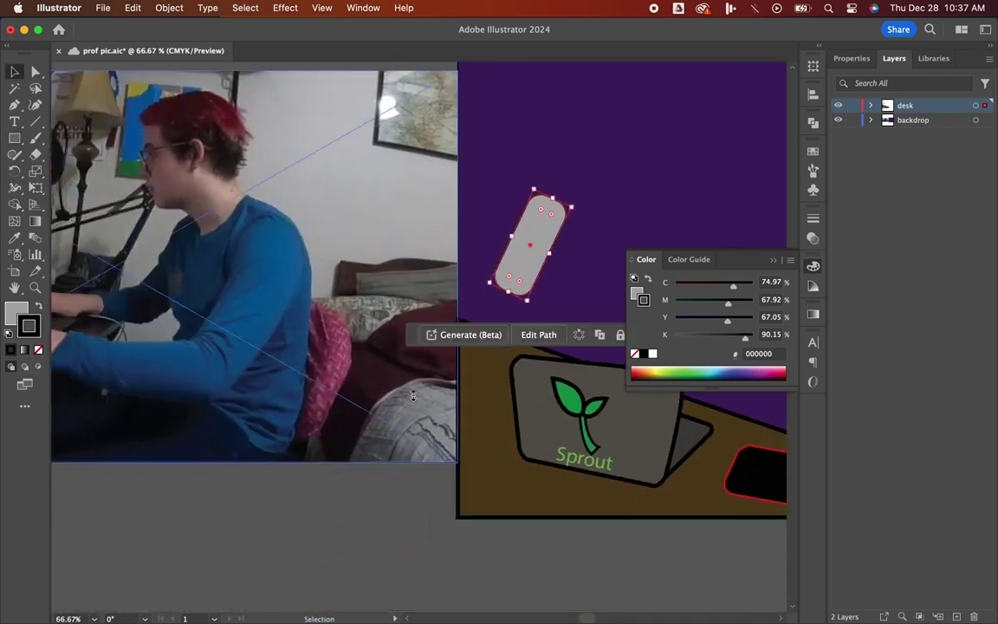
- Move the tilted grey rounded rectangle slightly higher above the laptop and deselect it
scroll(412, 395, "left", 5)
scroll(346, 338, "right", 10)
left_click_drag(274, 274, 285, 249)
scroll(286, 251, "left", 5)
scroll(286, 251, "down", 3)
scroll(286, 254, "up", 3)
left_click(158, 591)
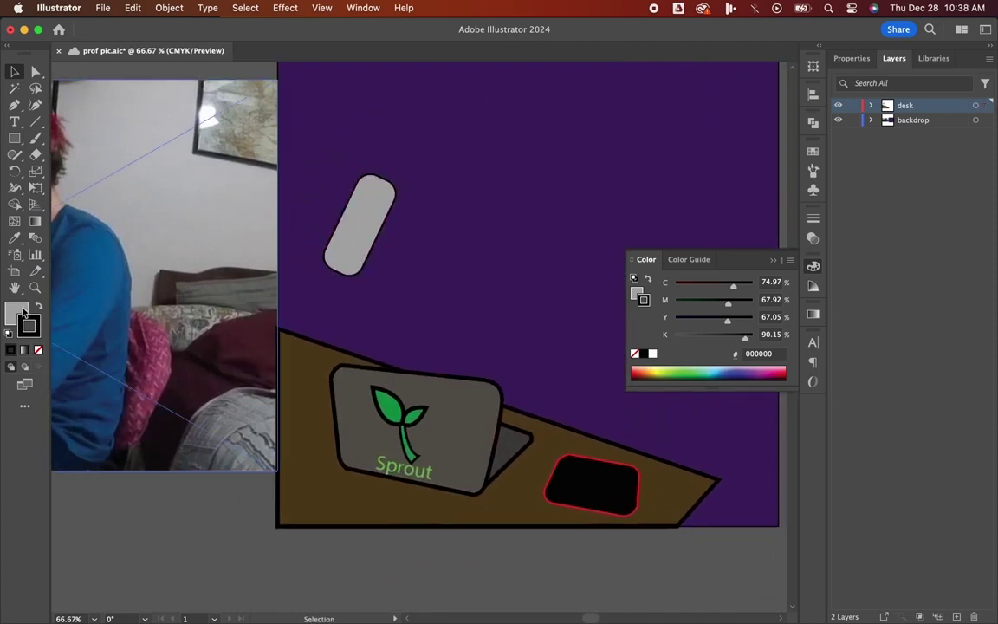
- Set the fill colour for new shapes to dark grey 333131
double_click(16, 309)
left_click(593, 270)
left_click(590, 287)
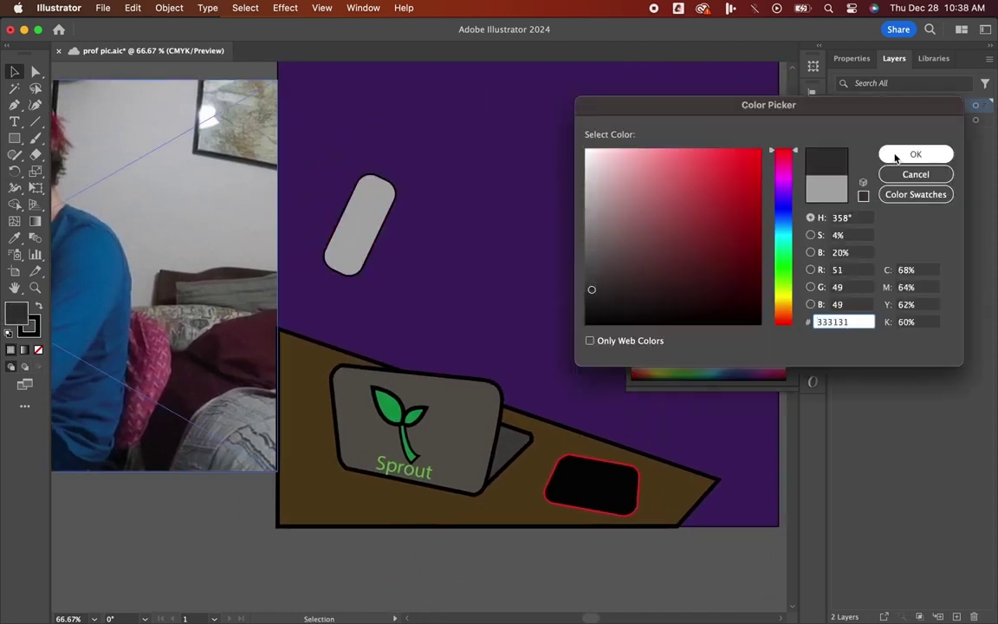
left_click(913, 152)
- Draw a dark grey circle with the Ellipse tool and place it over the upper part of the tilted rounded rectangle
key("l")
left_click_drag(359, 143, 452, 233)
left_click_drag(409, 195, 390, 217)
key("v")
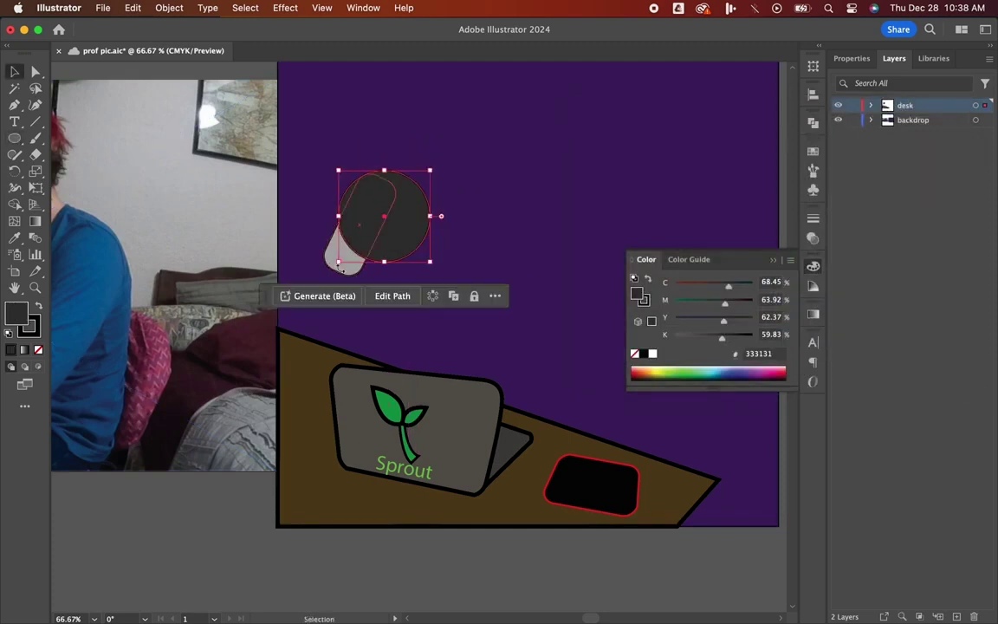
- Bring the light grey rounded rectangle to the front of the dark circle
left_click(330, 263)
right_click(355, 276)
mouse_move(383, 548)
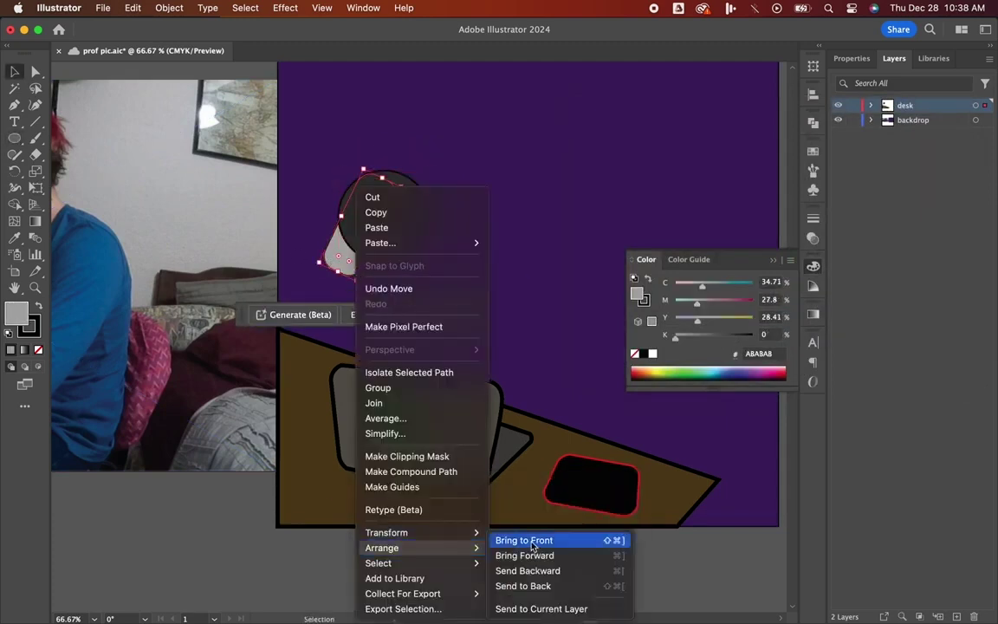
left_click(523, 539)
left_click(214, 508)
- Thicken the dark circle's stroke and shrink the circle so it sits behind the rounded rectangle's right side
left_click(416, 233)
left_click(812, 218)
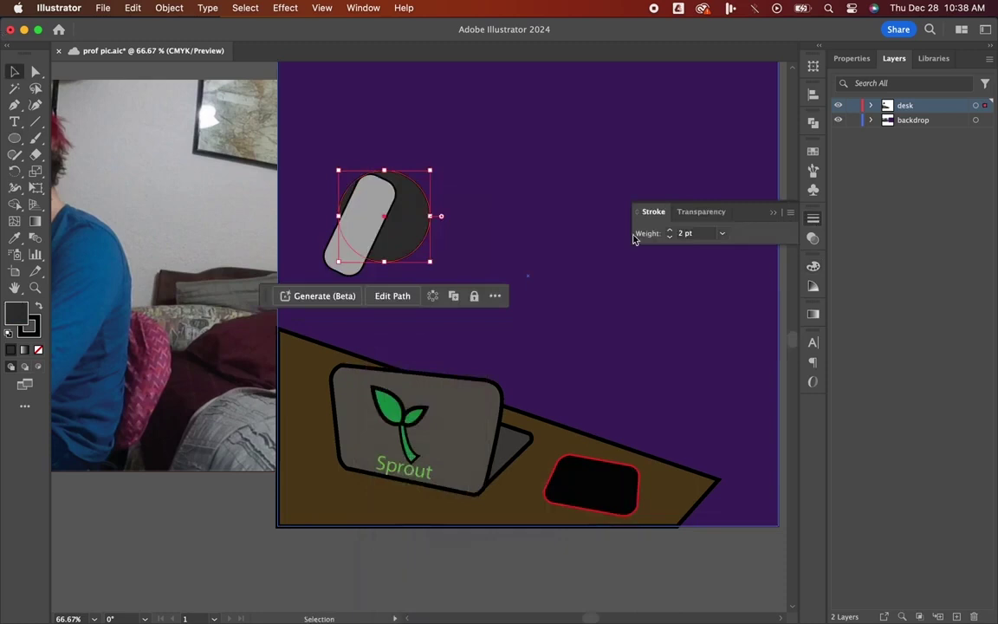
left_click(462, 213)
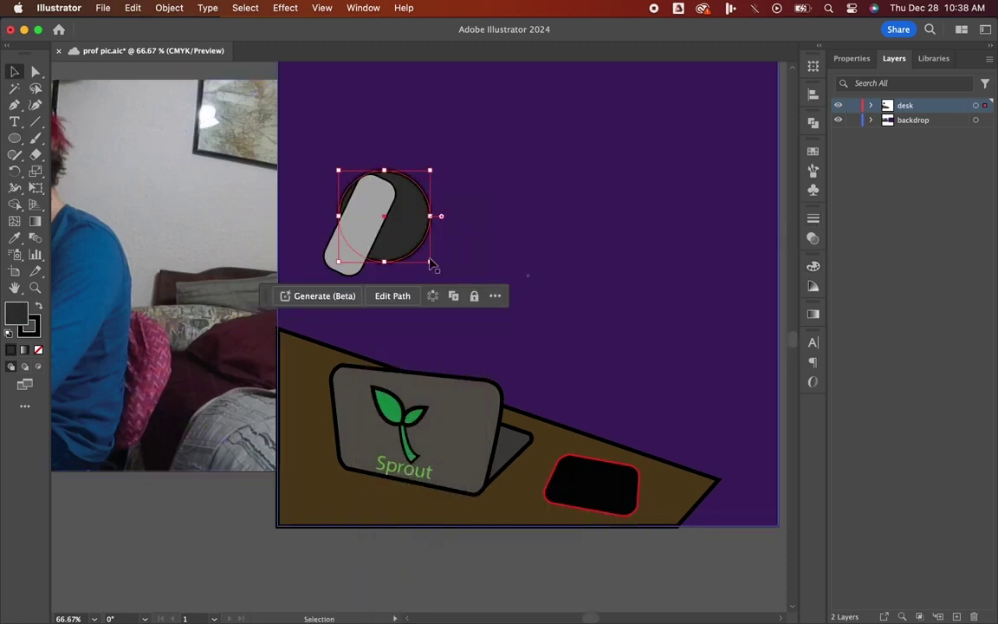
mouse_move(431, 264)
left_mouse_down()
mouse_move(408, 241)
mouse_move(422, 254)
left_mouse_up()
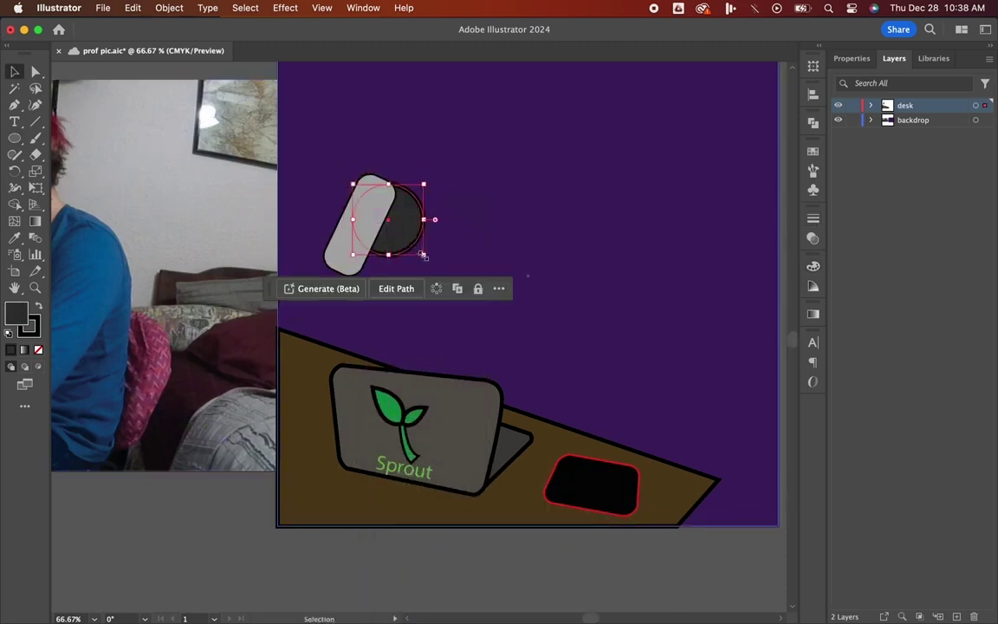
scroll(423, 256, "down", 2)
scroll(423, 256, "left", 2)
left_click(192, 521)
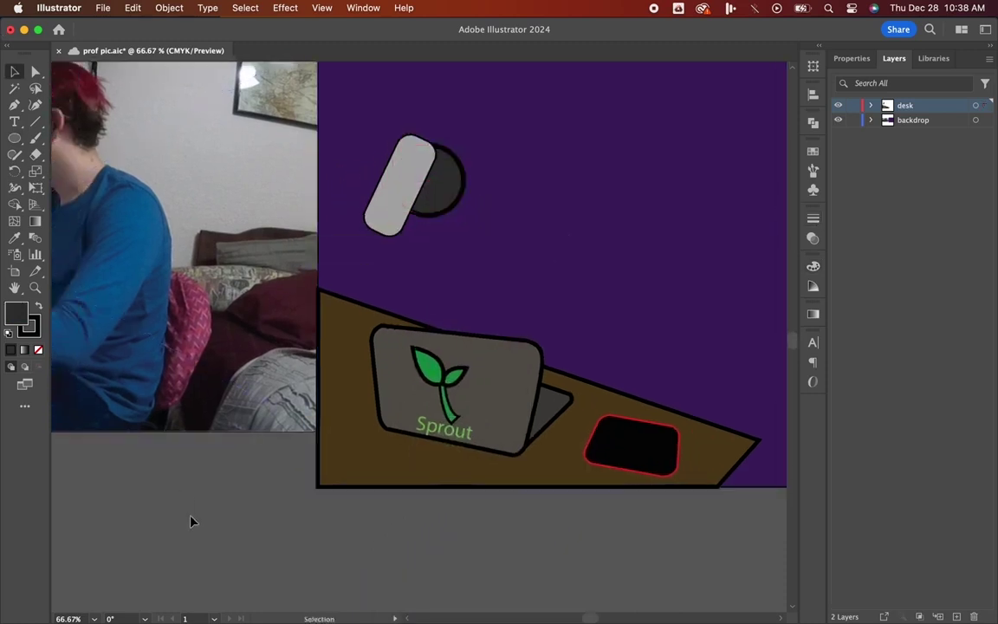
- Draw an unfilled curved Pen path from the circle's upper edge over the rounded rectangle and down its left side
left_click(14, 104)
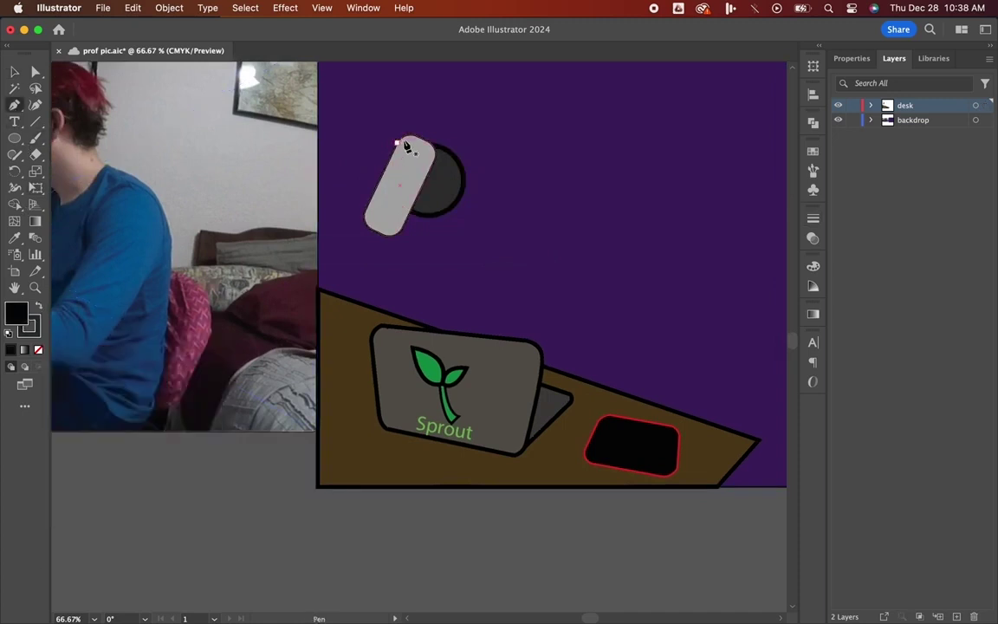
left_click(440, 149)
left_click_drag(307, 200, 308, 198)
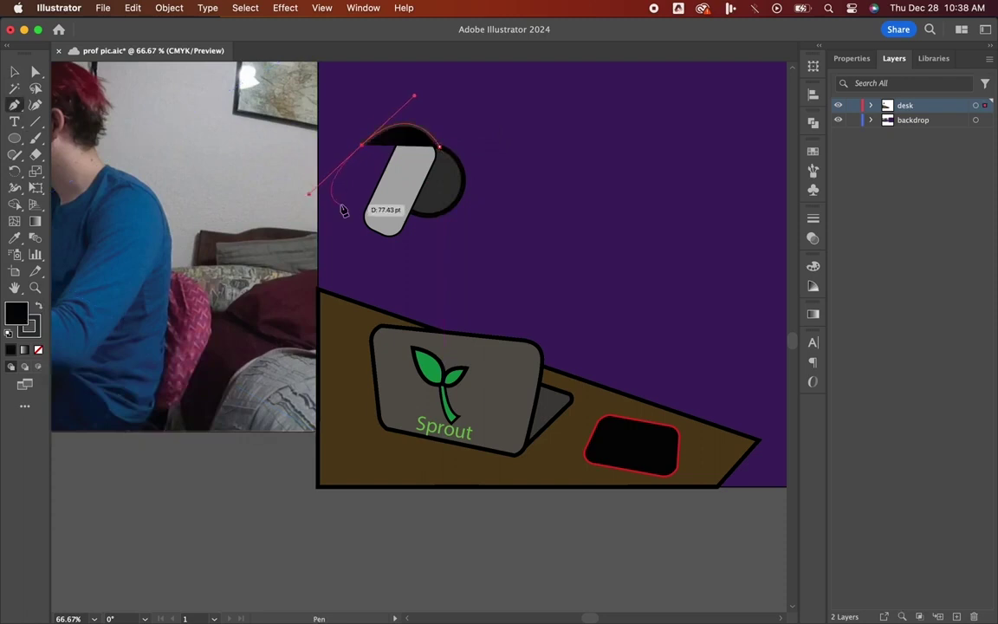
left_click(37, 348)
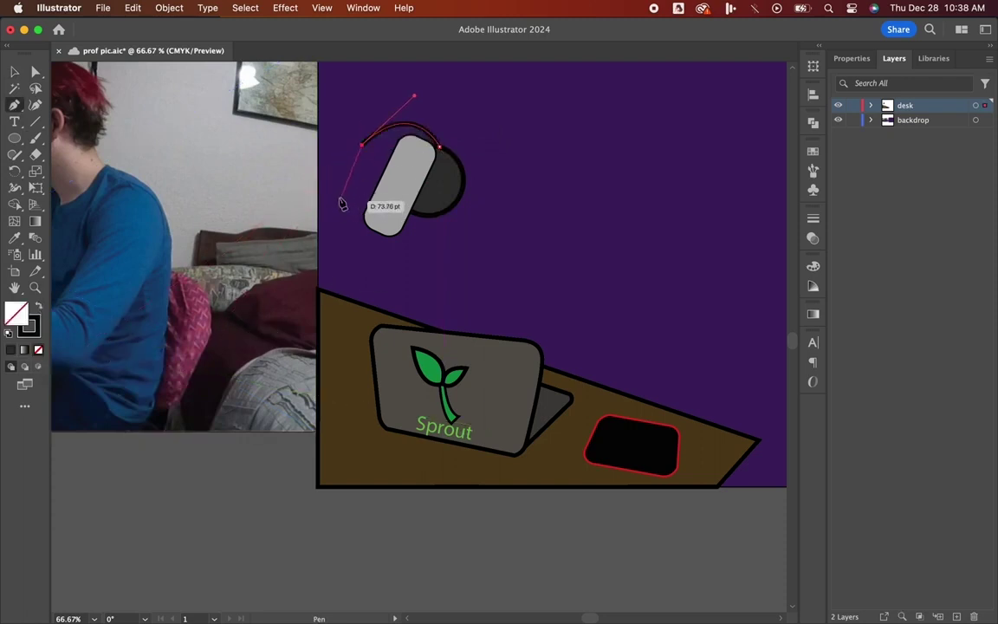
left_click(329, 219)
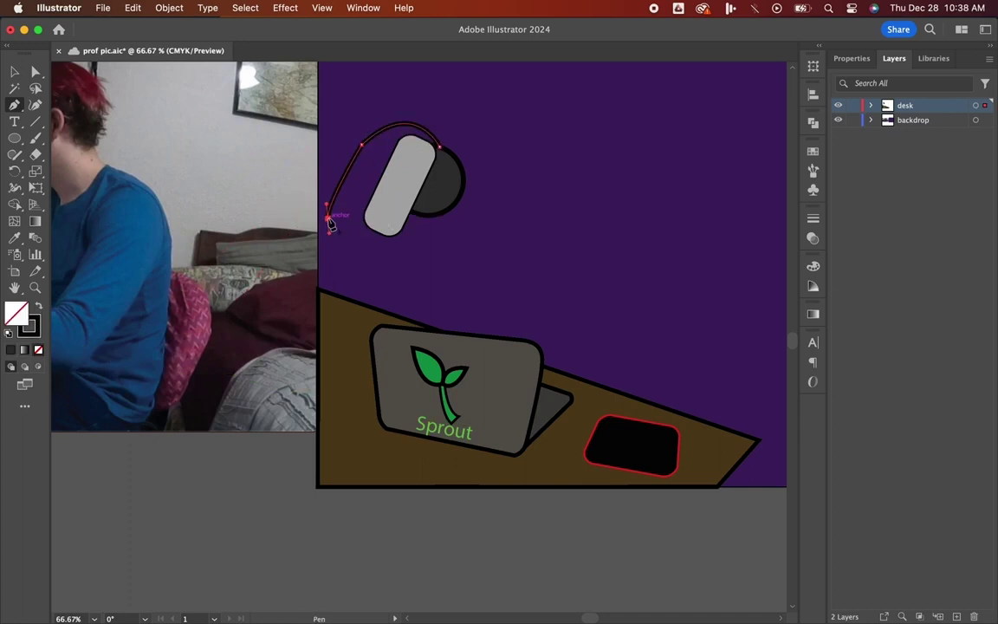
- Smooth the curved path into one continuous arc with the Curvature tool and deselect it
left_click(35, 104)
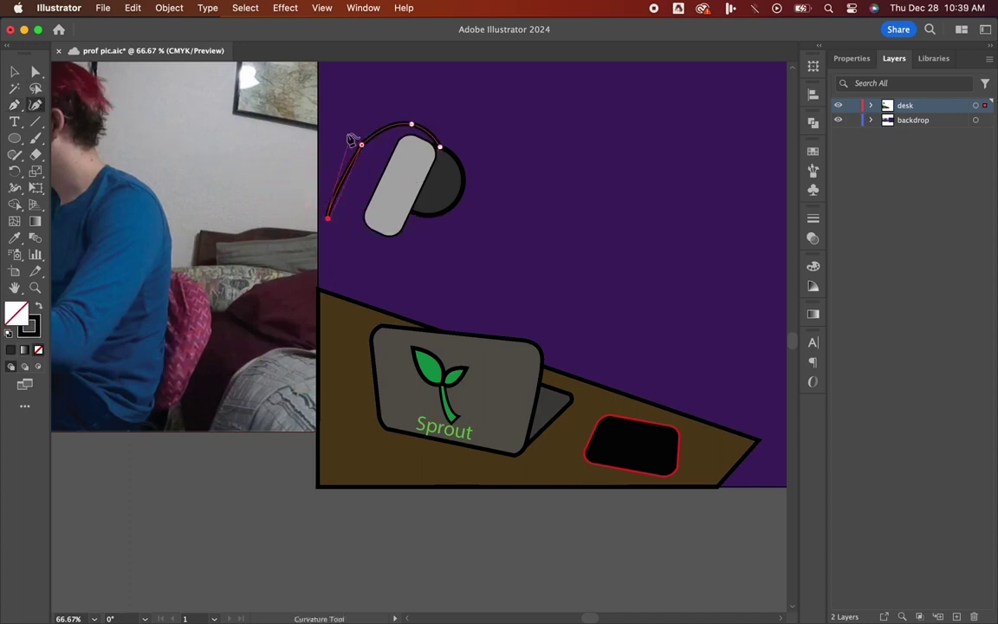
left_click(15, 72)
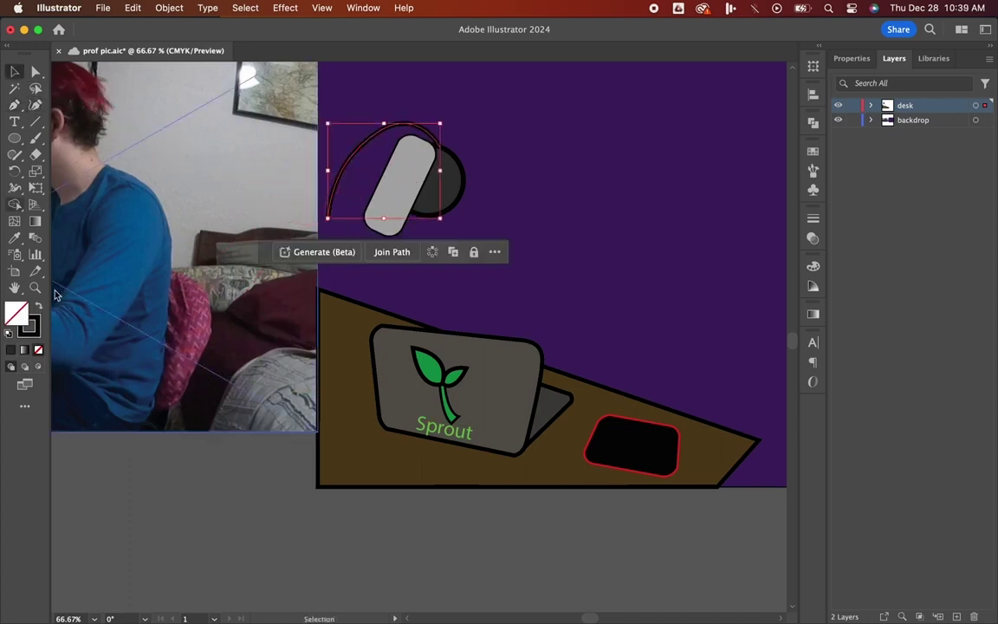
left_click(108, 468)
- Draw an angular Pen path from below the rounded rectangle through a pointed end and back to the artboard's left edge
left_click(14, 105)
key("super+equal")
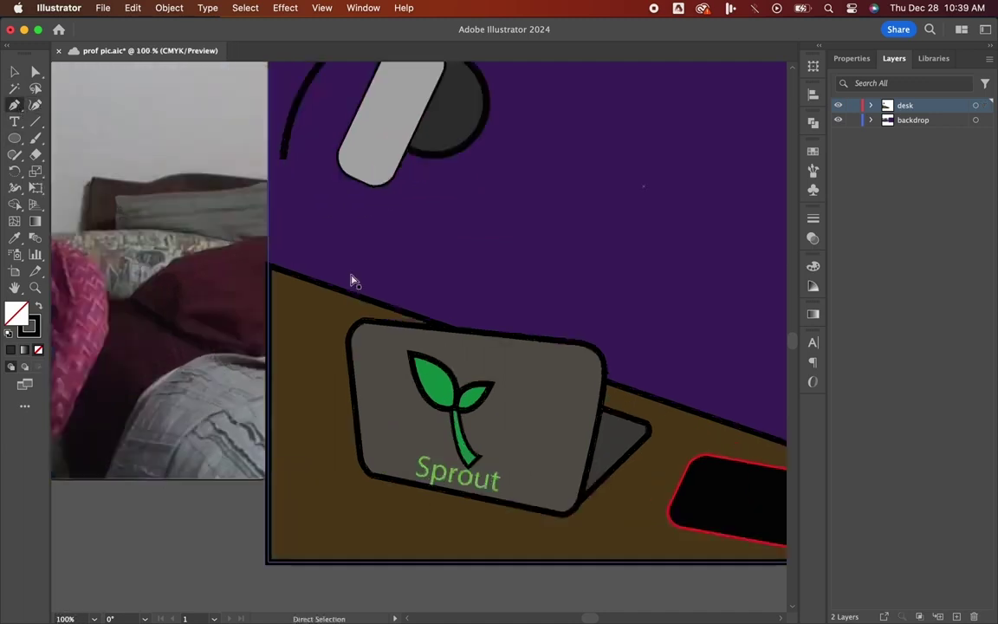
key("super+equal")
scroll(342, 251, "up", 3)
left_click(329, 212)
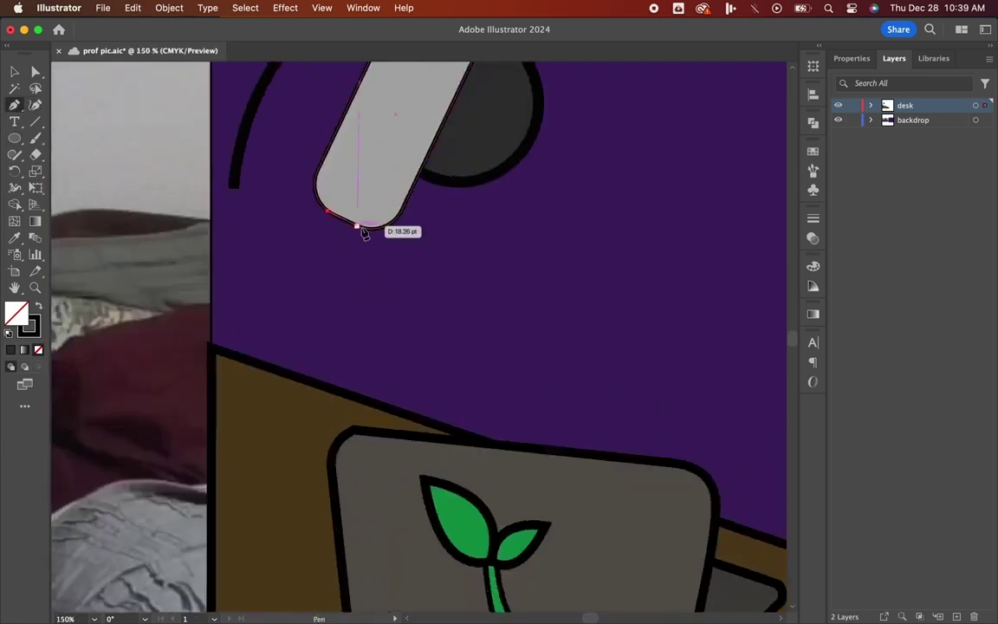
left_click(324, 229)
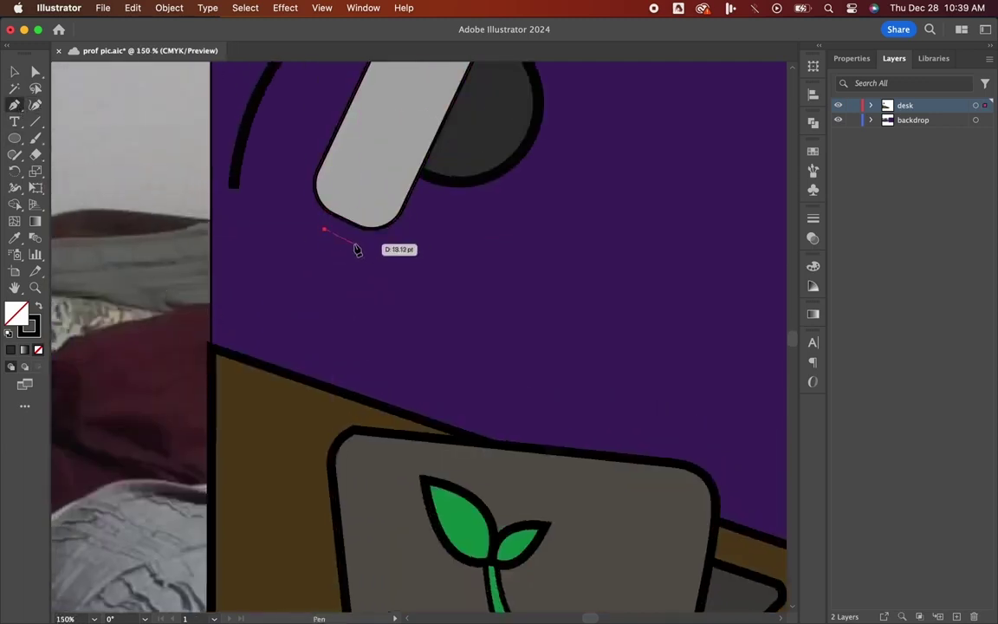
left_click(351, 243)
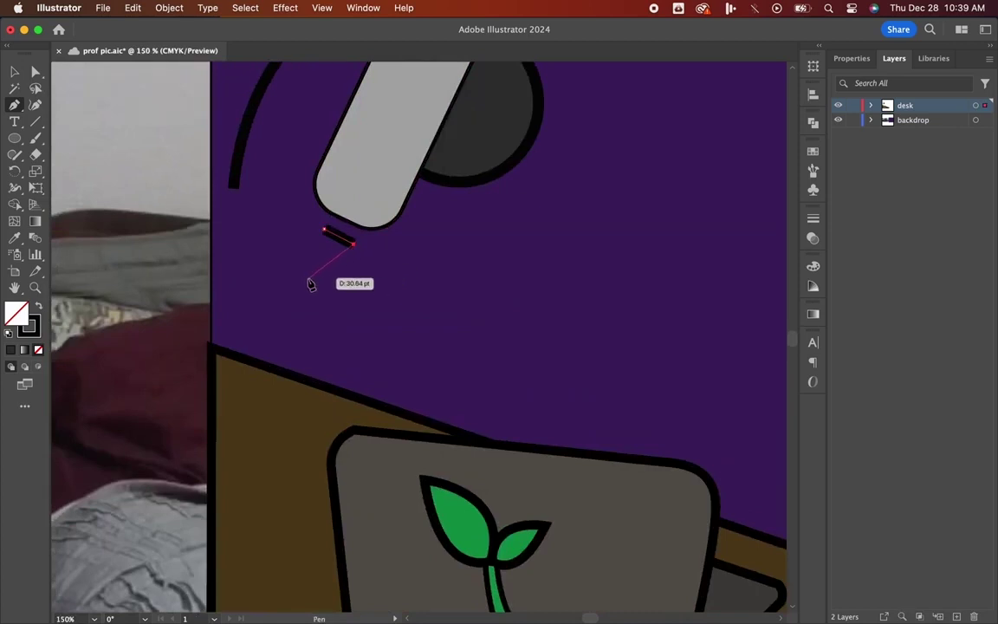
left_click_drag(292, 277, 306, 287)
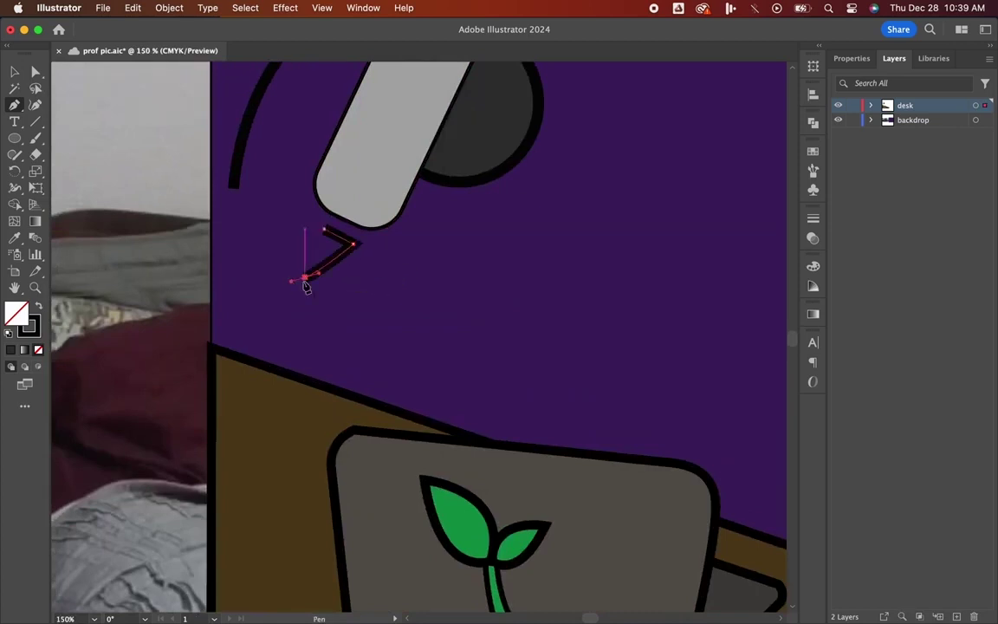
left_click(211, 252)
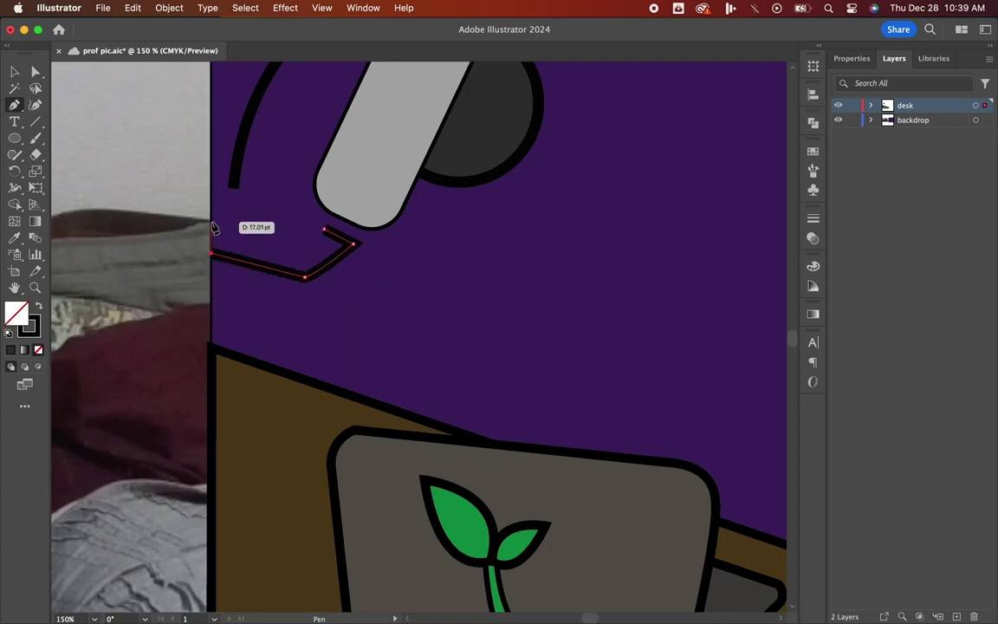
left_click(182, 252)
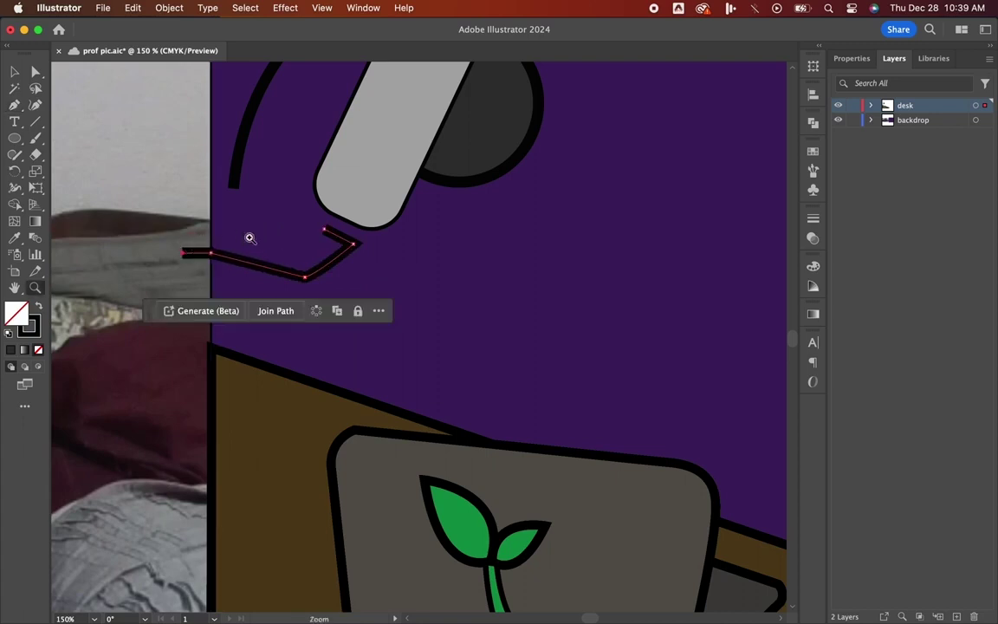
left_click(14, 74)
key("super+z")
- Extend the angular path's open upper end to the artboard's left edge below the arc
key("p")
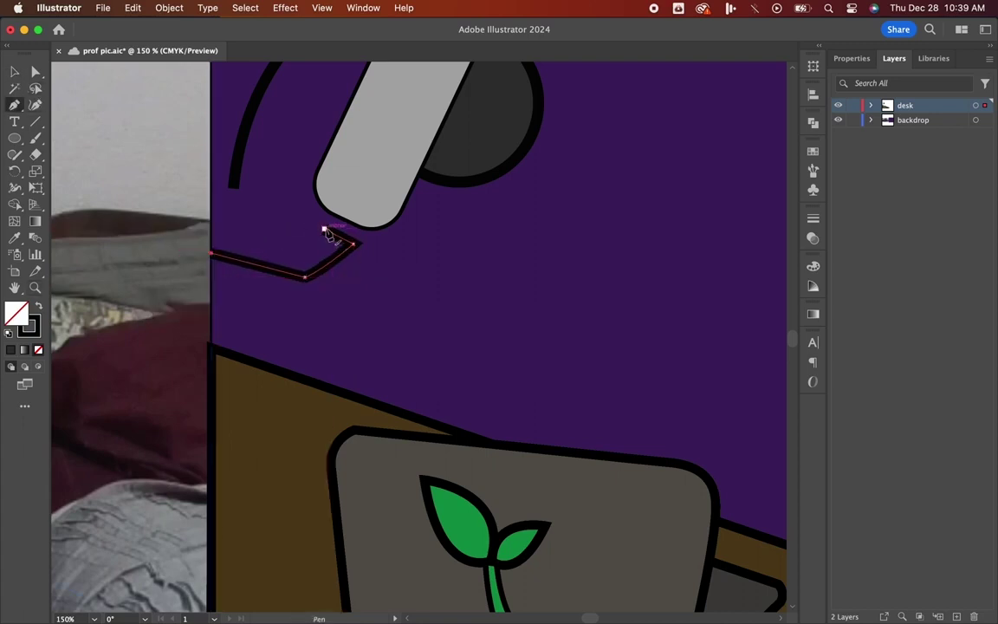
left_click(324, 230)
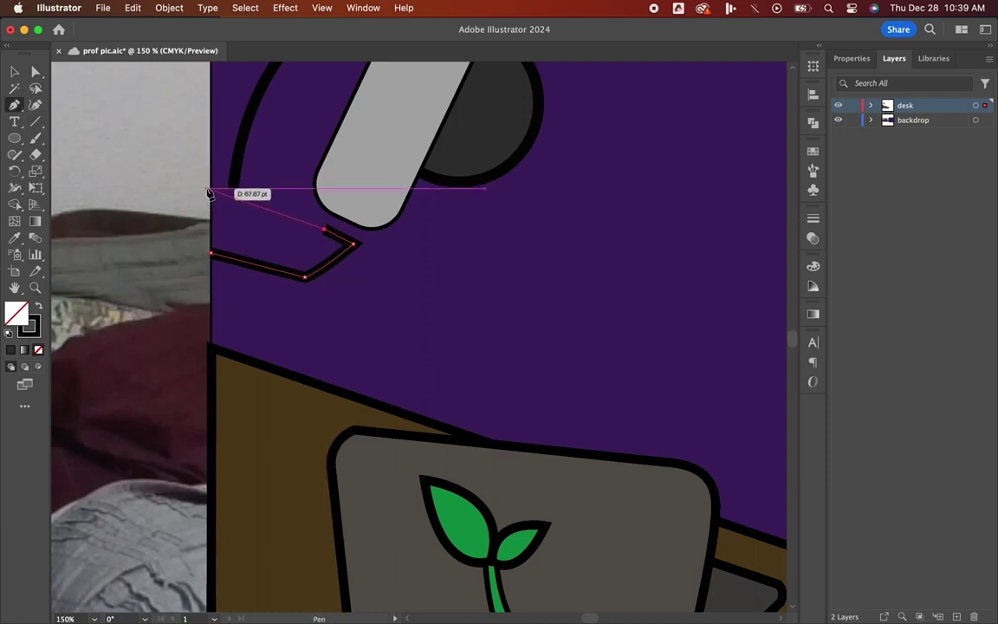
left_click(212, 190)
- Move the arc's lower end slightly left with the Curvature tool so it meets the angular outline's upper edge
left_click(17, 74)
left_click(235, 166)
left_click(36, 105)
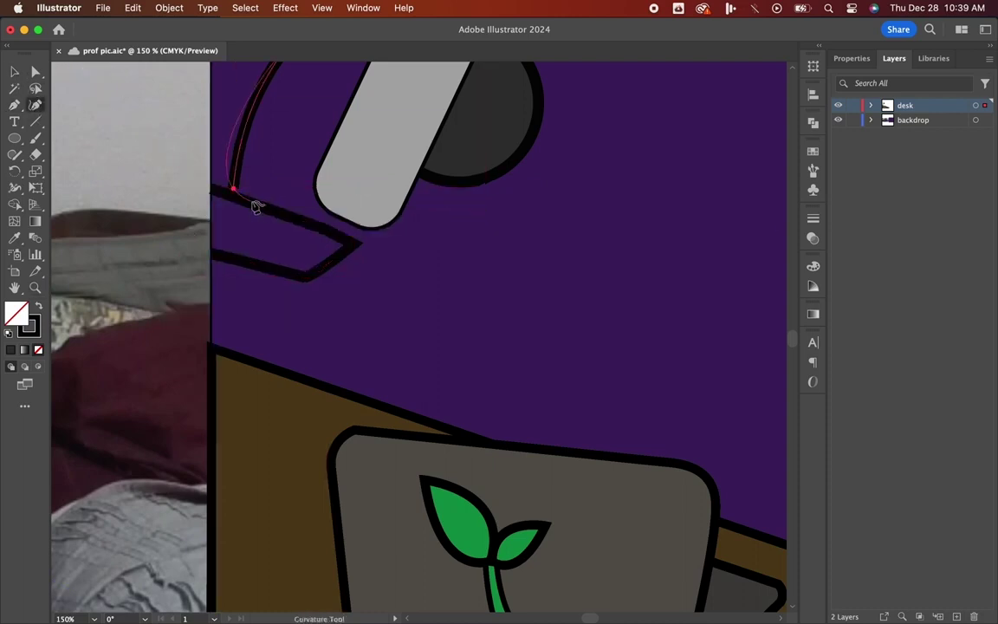
left_click_drag(233, 188, 225, 191)
left_click(16, 73)
- Draw a closed four-point Pen shape inside the pointed end of the angular outline below the rounded rectangle
left_click(234, 259)
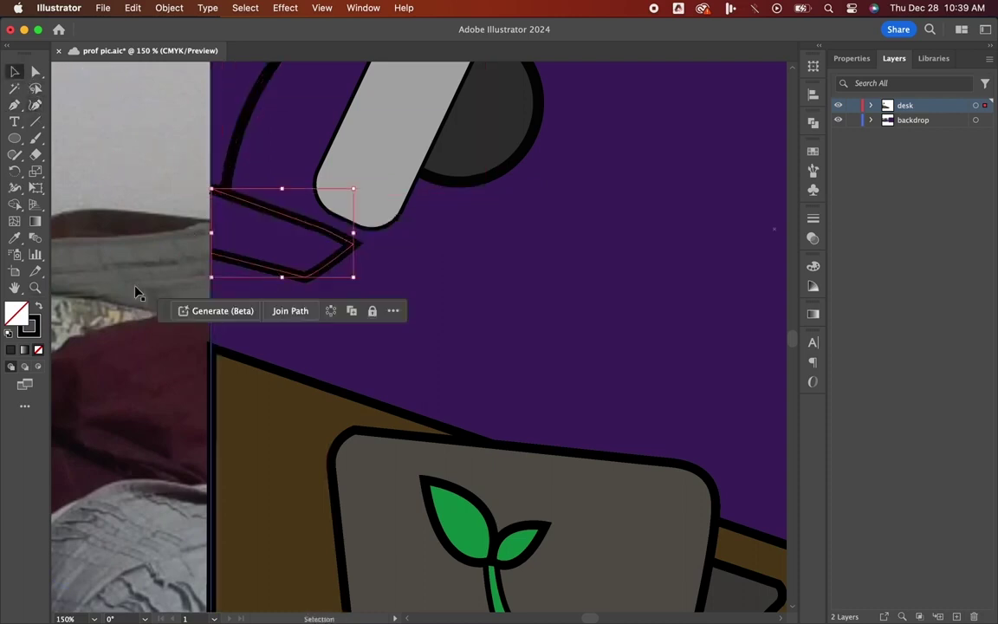
left_click(17, 105)
left_click(318, 238)
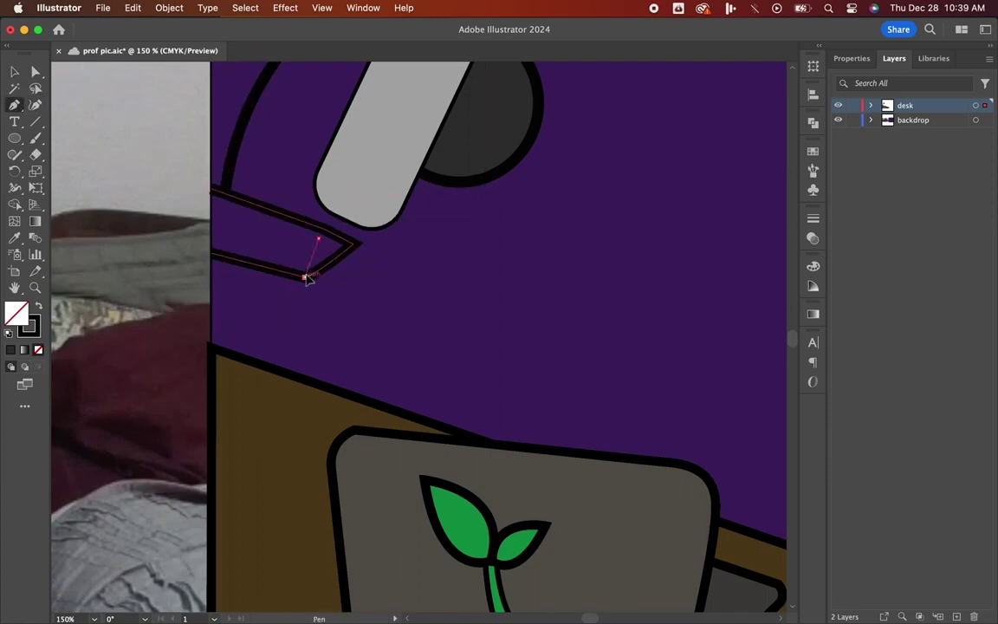
left_click(305, 278)
left_click(354, 244)
left_click(324, 229)
left_click(320, 238)
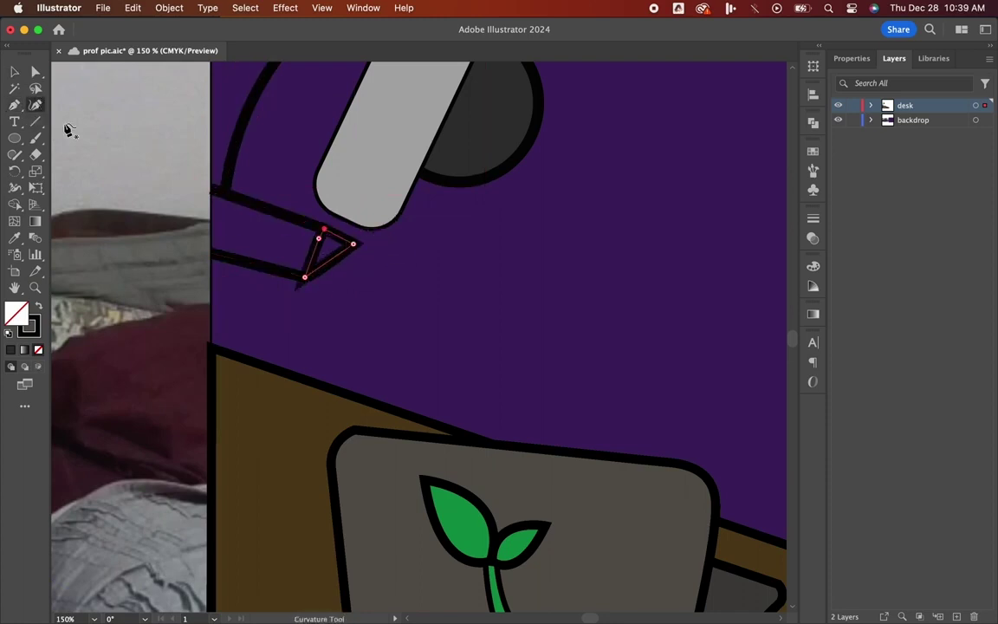
- Swap the pointed end shape's fill and stroke so that it is solid black without an outline
left_click(39, 306)
left_click(15, 71)
key("super+equal")
key("super+equal")
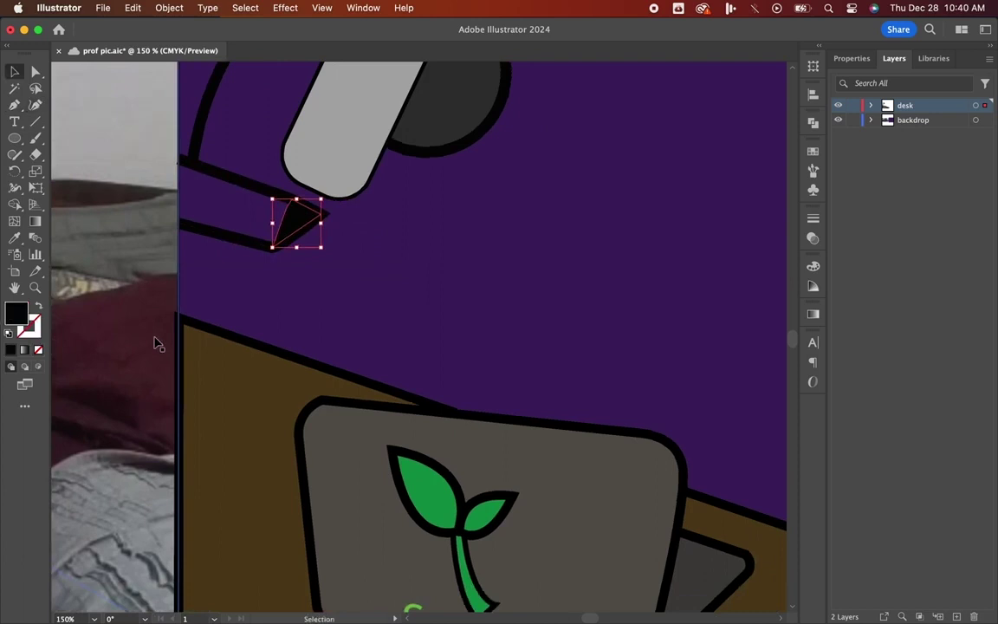
- Bow the black tip's inner edge inward with the Curvature tool and move the shape slightly left and down
left_click(35, 106)
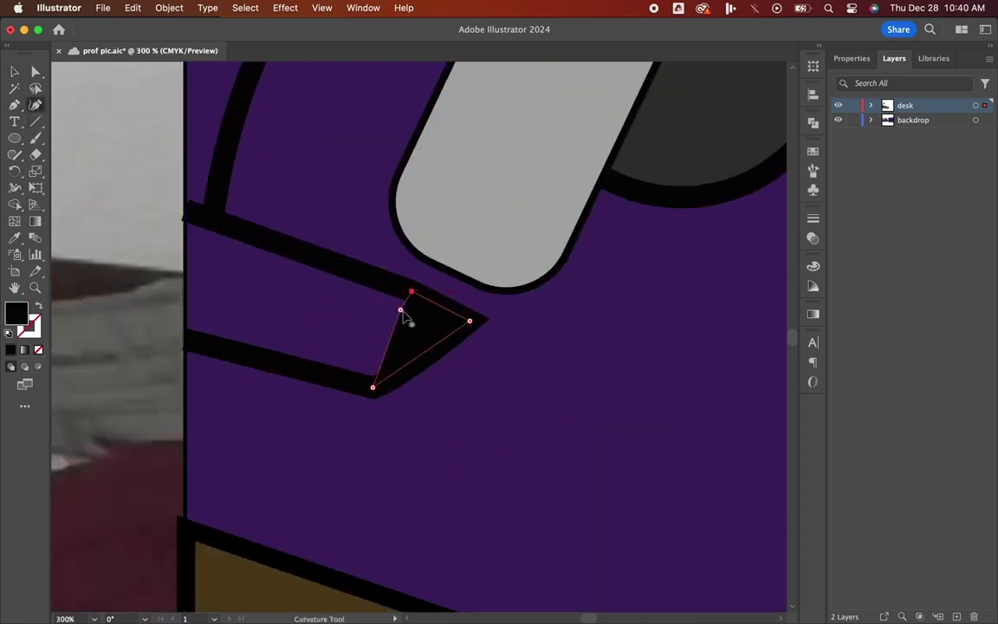
left_click(15, 72)
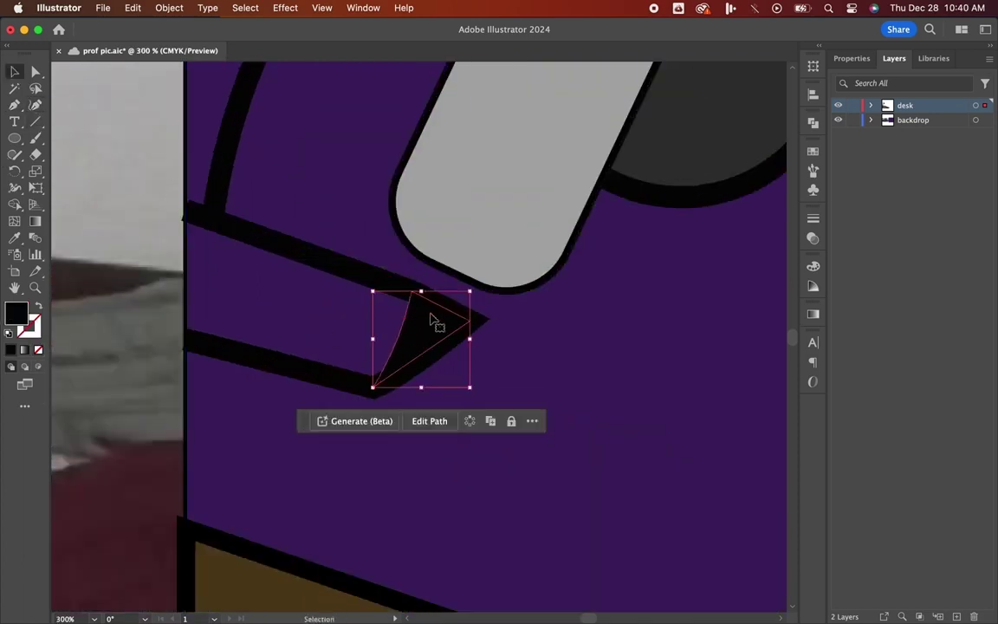
left_click_drag(430, 327, 418, 332)
- Draw a small grey, black-outlined quadrilateral with the Pen tool, linking the rounded rectangle's lower end to the black tip
left_click(488, 218)
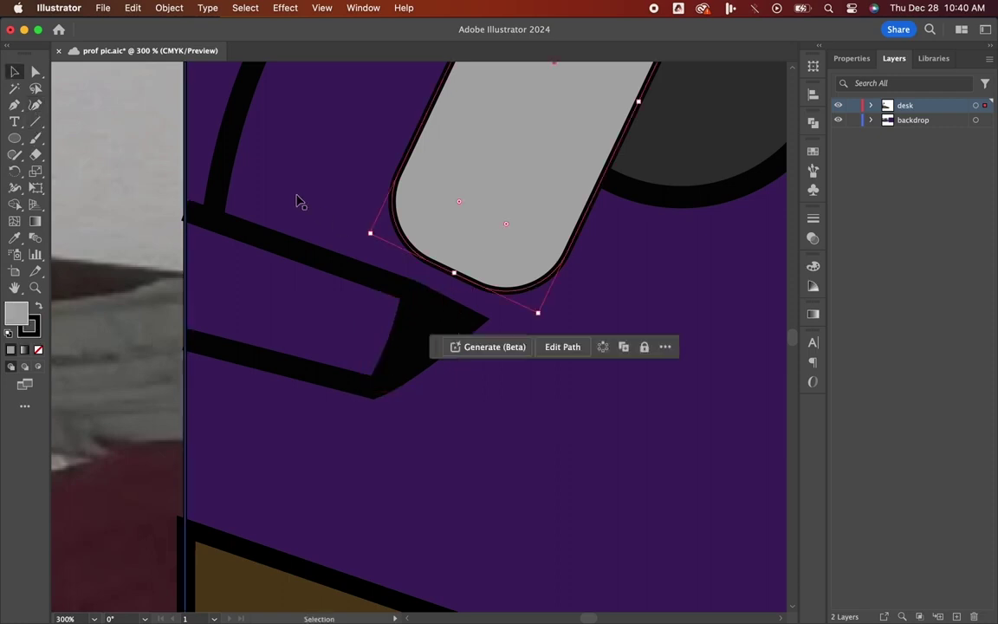
key("super+shift+a")
left_click(15, 104)
left_click(428, 290)
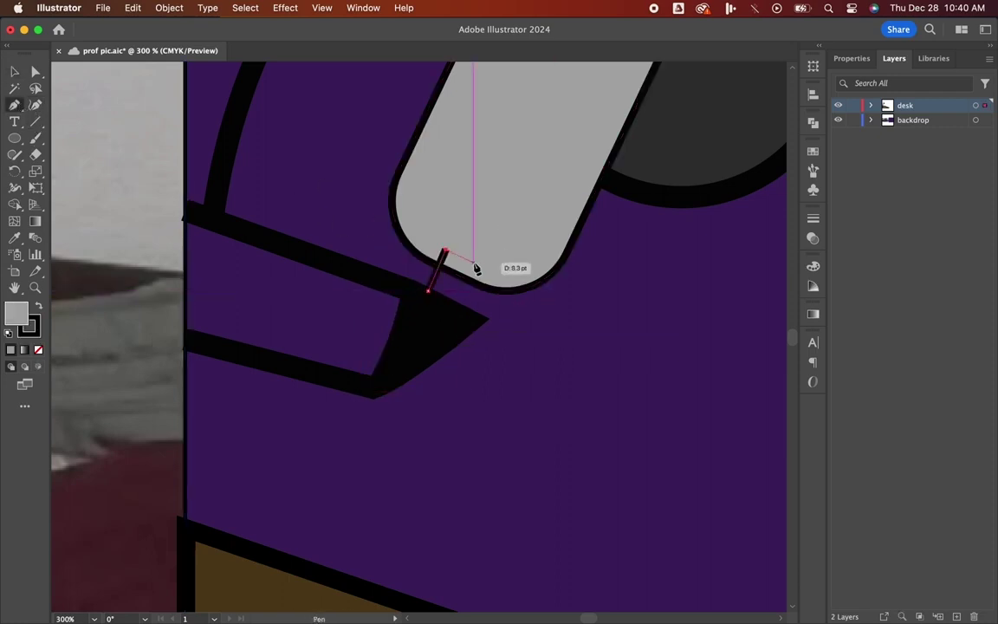
left_click(479, 270)
left_click(466, 301)
left_click(428, 290)
- Send the small connector behind the rounded rectangle and stretch it downward into the black tip
left_click(15, 71)
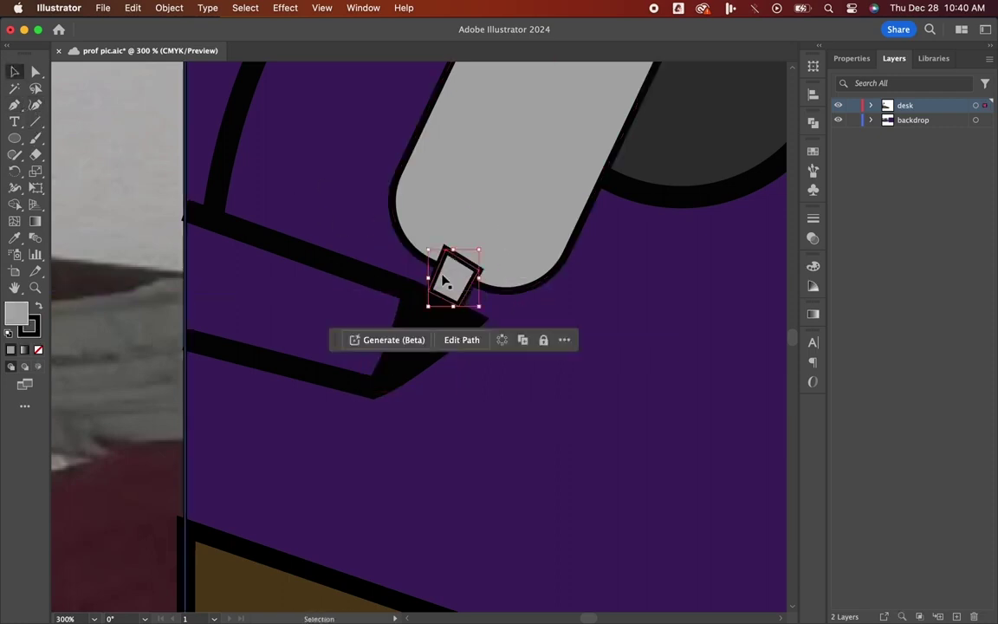
right_click(445, 279)
mouse_move(512, 543)
left_click(605, 585)
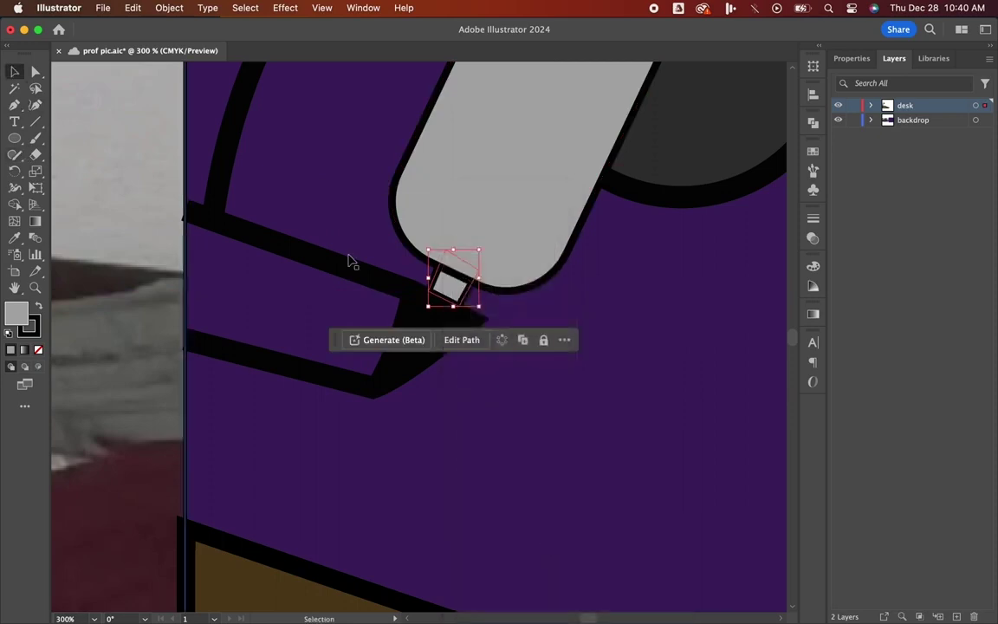
left_click_drag(453, 306, 453, 321)
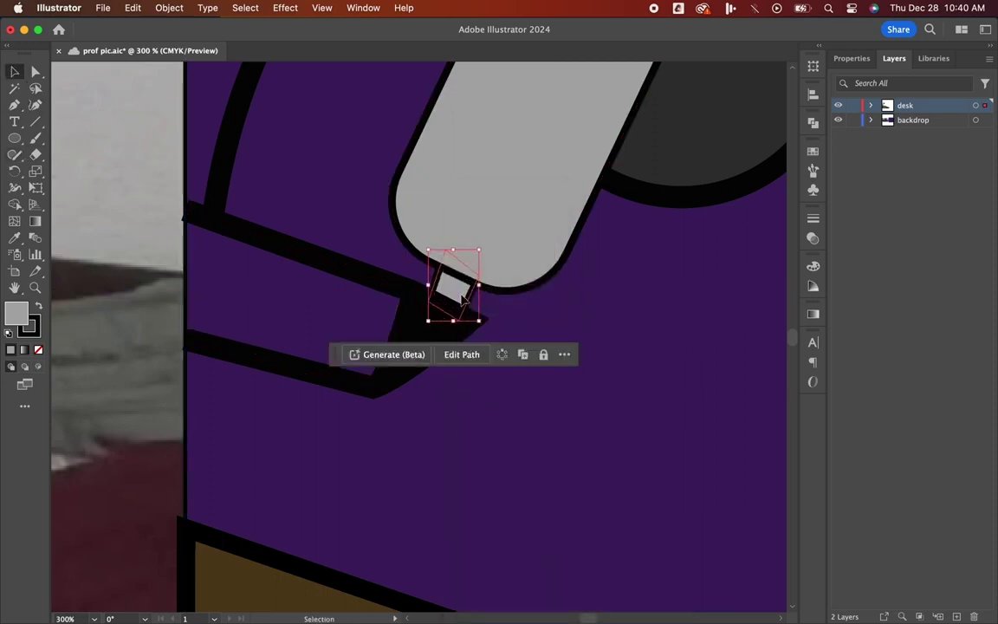
left_click(163, 419)
key("super+minus")
key("super+minus")
key("super+minus")
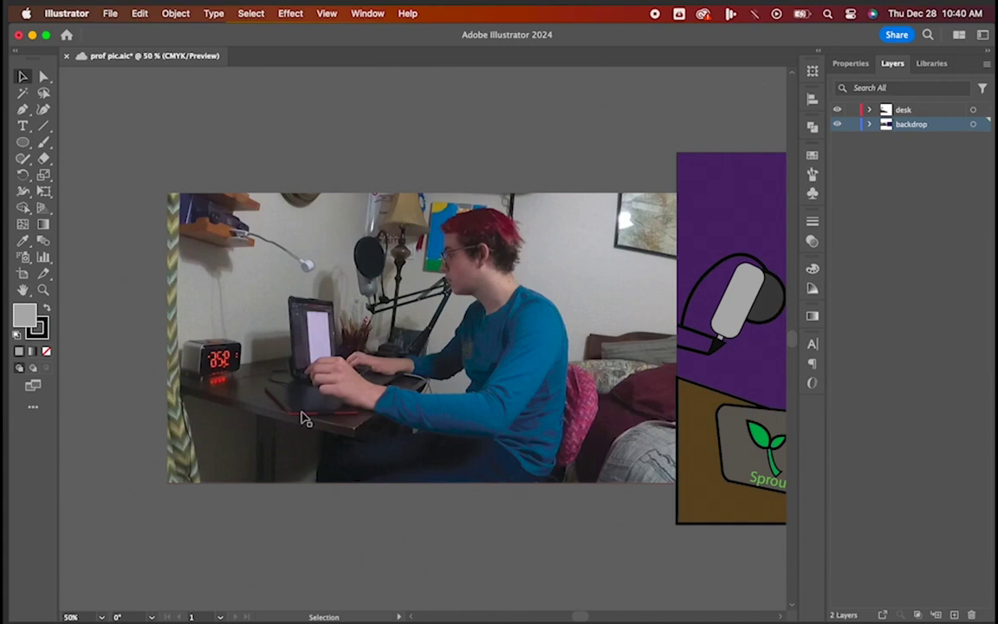
- Place the photo on a locked bottom layer named "reference"
left_click(304, 418)
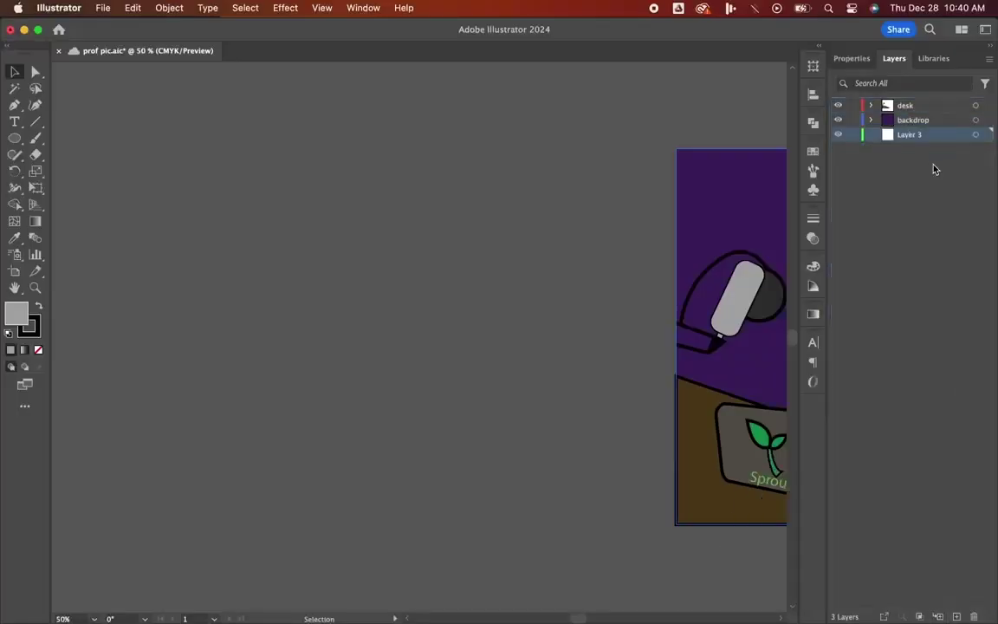
double_click(915, 136)
type("refera")
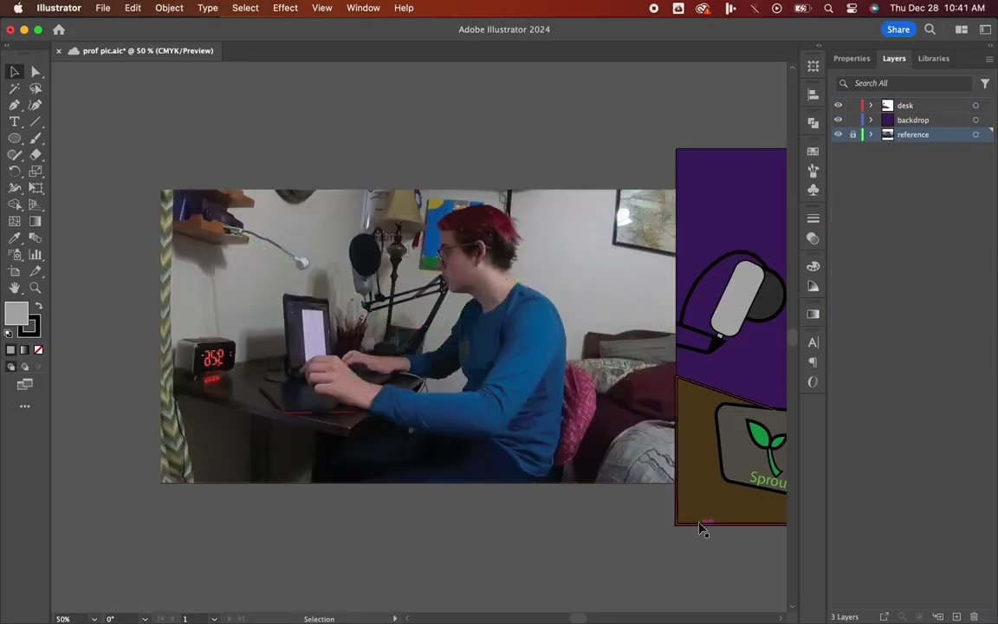
- Prepare the Ellipse tool with nothing selected and the fill colour set to 8E8282
scroll(702, 528, "up", 5)
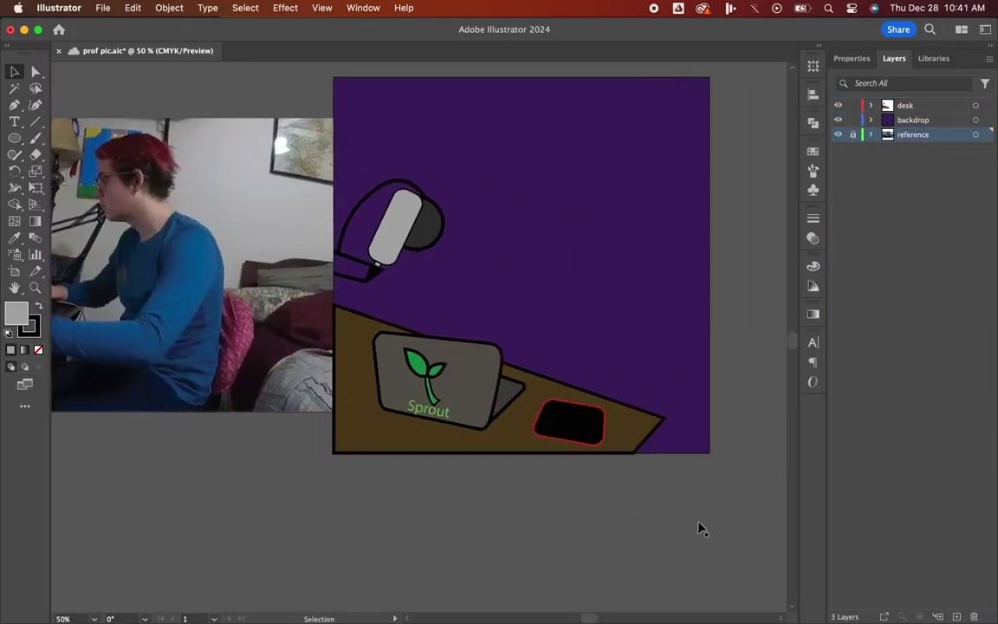
key("super+plus")
scroll(701, 528, "up", 5)
left_click(367, 303)
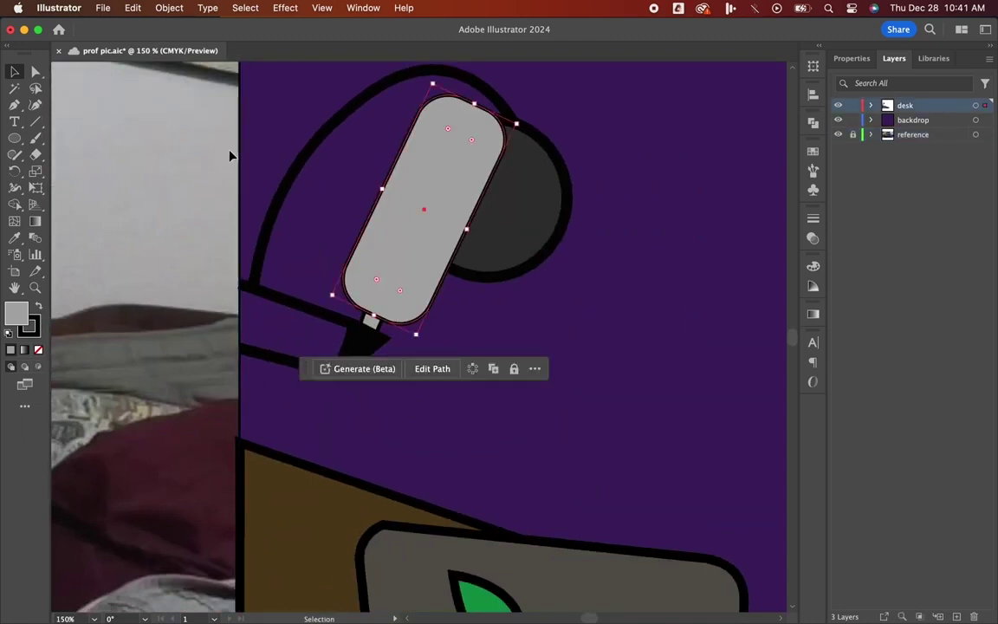
scroll(190, 171, "up", 3)
scroll(188, 171, "up", 3)
left_click(183, 163)
left_click(15, 138)
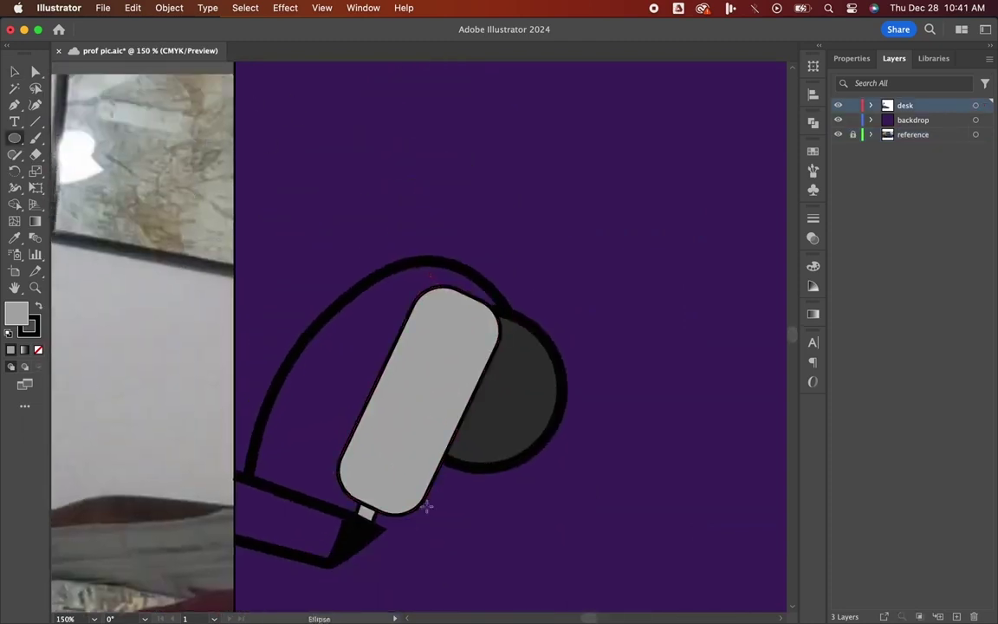
scroll(428, 506, "down", 5)
double_click(19, 317)
type("8e8c8d")
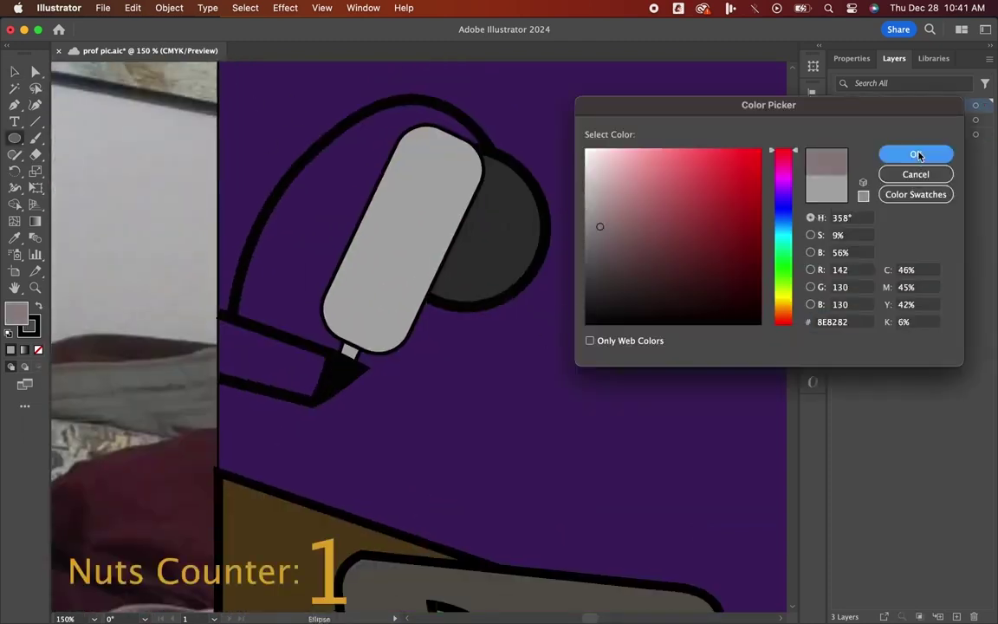
left_click(918, 151)
- Draw a small circle on the black tip below the connector and remove its outline
key("super+plus")
key("super+plus")
scroll(445, 375, "down", 3)
key("super+plus")
key("super+plus")
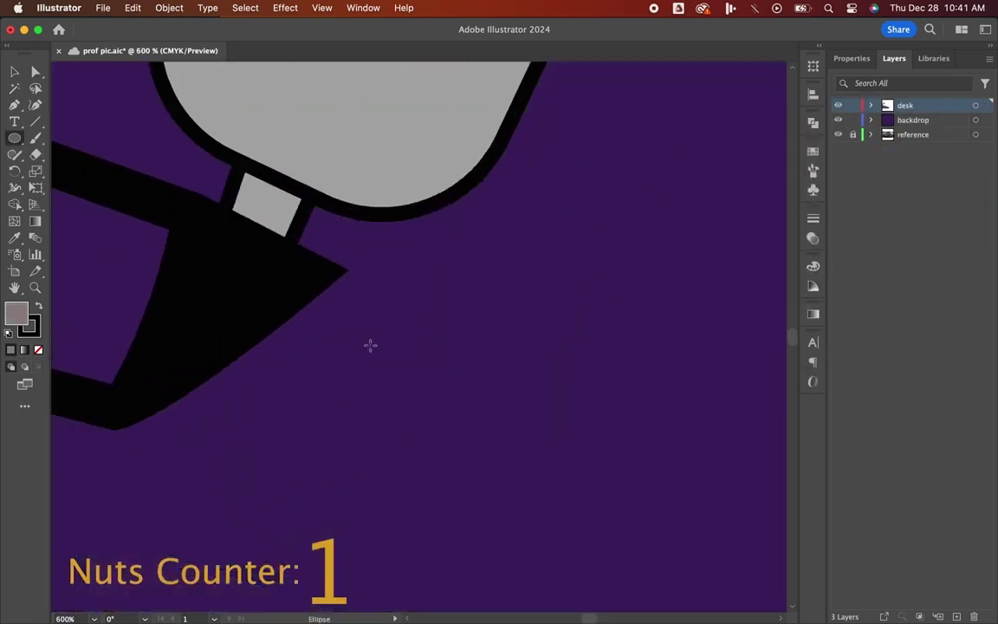
scroll(370, 346, "left", 2)
left_click_drag(328, 241, 368, 283)
left_click(813, 266)
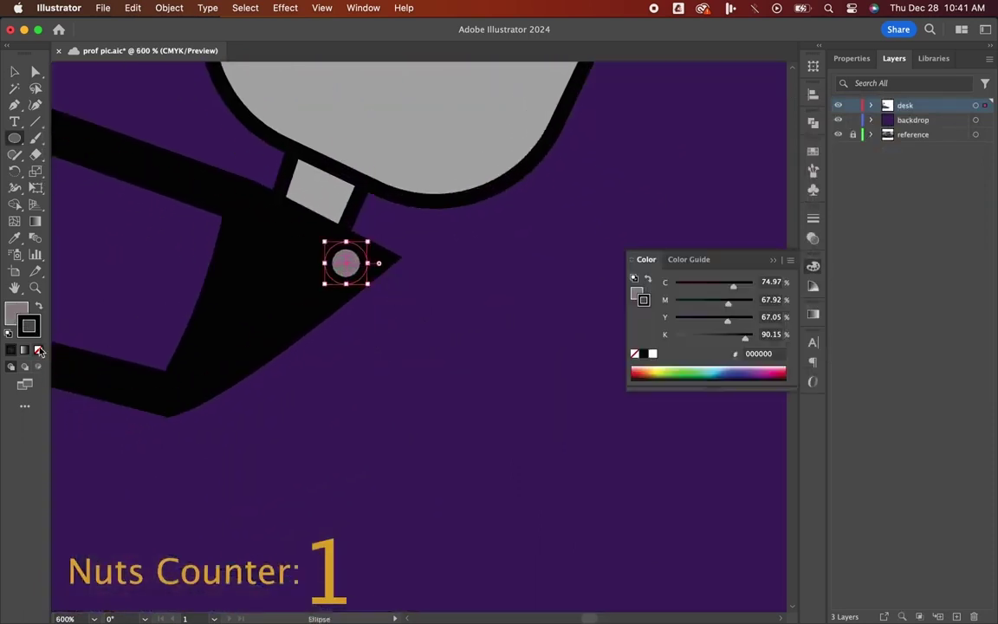
left_click(813, 266)
- Add two more small outline-free circles, at the black tip's upper joint and its lower corner, and deselect them
left_click_drag(233, 202, 269, 237)
left_click_drag(161, 377, 191, 407)
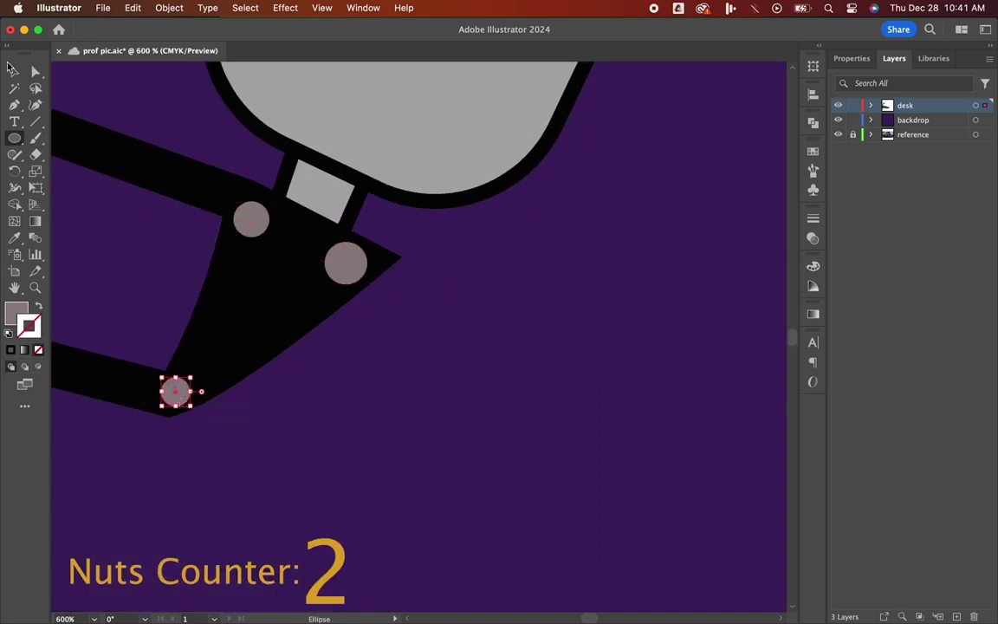
left_click(12, 69)
left_click(466, 386)
- Examine the whole artwork beside the reference photo
key("super+minus")
key("super+minus")
key("super+minus")
key("super+minus")
key("super+minus")
key("super+minus")
key("super+minus")
left_click(713, 327)
scroll(712, 327, "down", 3)
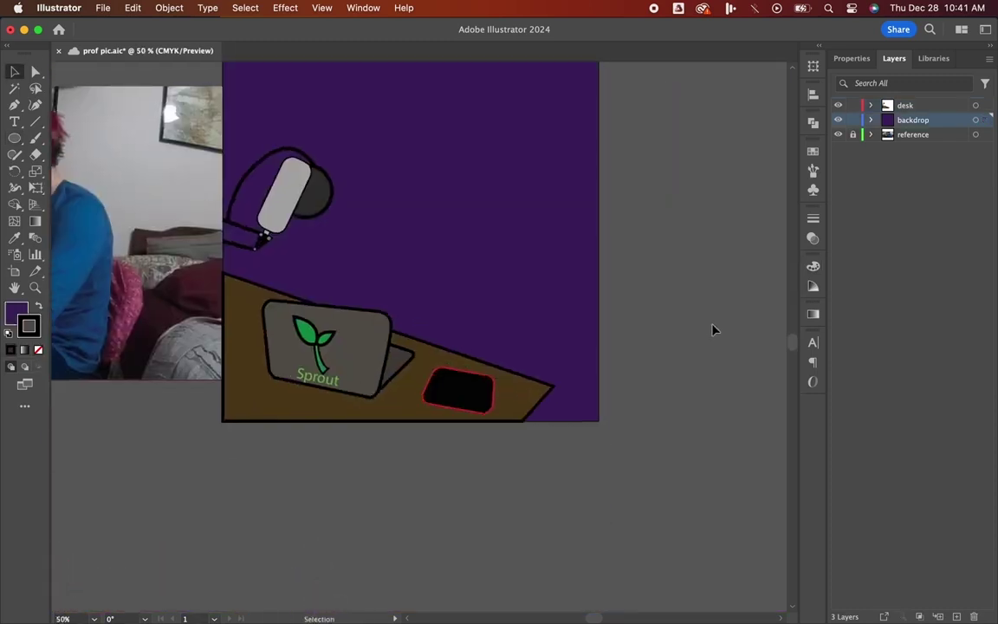
scroll(715, 329, "up", 3)
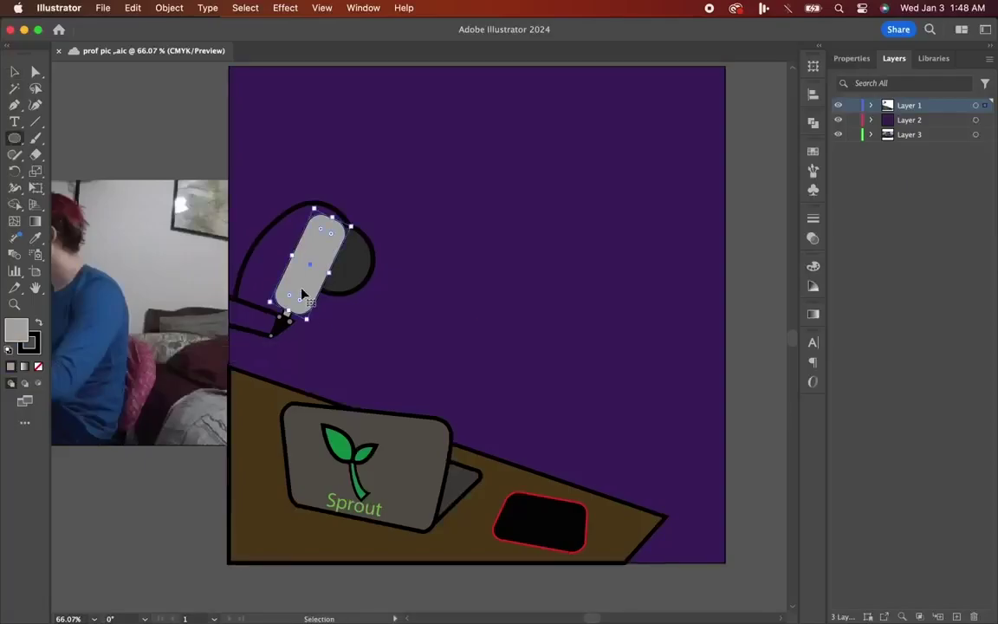
- Place two matching grey circles with black outlines, one above the other, on the rounded rectangle's lower half
key("super+equal")
key("super+equal")
mouse_move(403, 307)
left_mouse_down()
mouse_move(442, 347)
mouse_move(395, 390)
left_mouse_up()
key("super+c")
key("super+v")
- Outline a closed cap over the rounded rectangle's upper end with the Pen tool and fit its corners using the Curvature tool
left_click(14, 106)
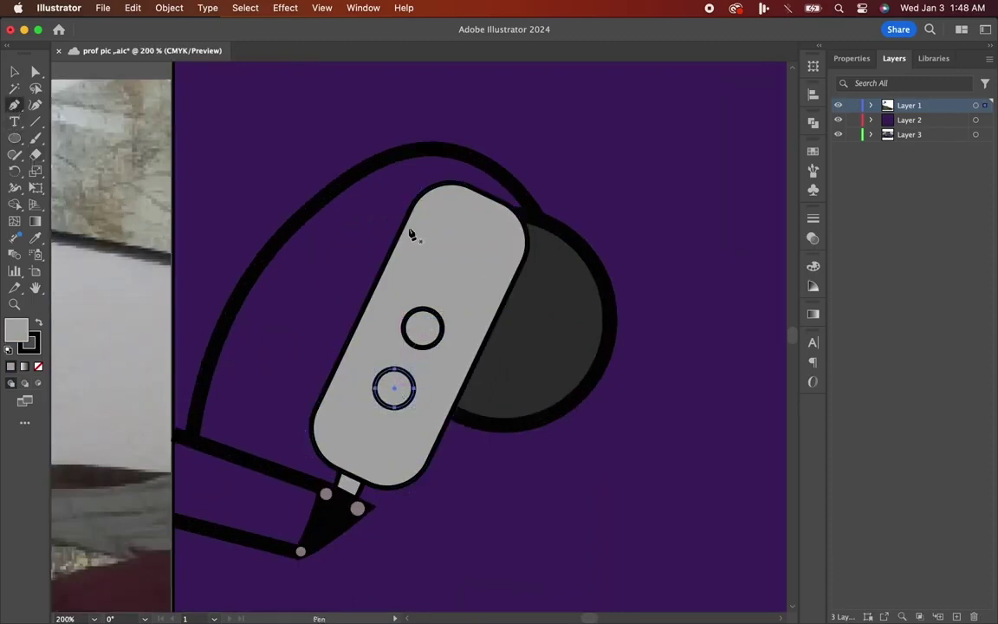
left_click(405, 220)
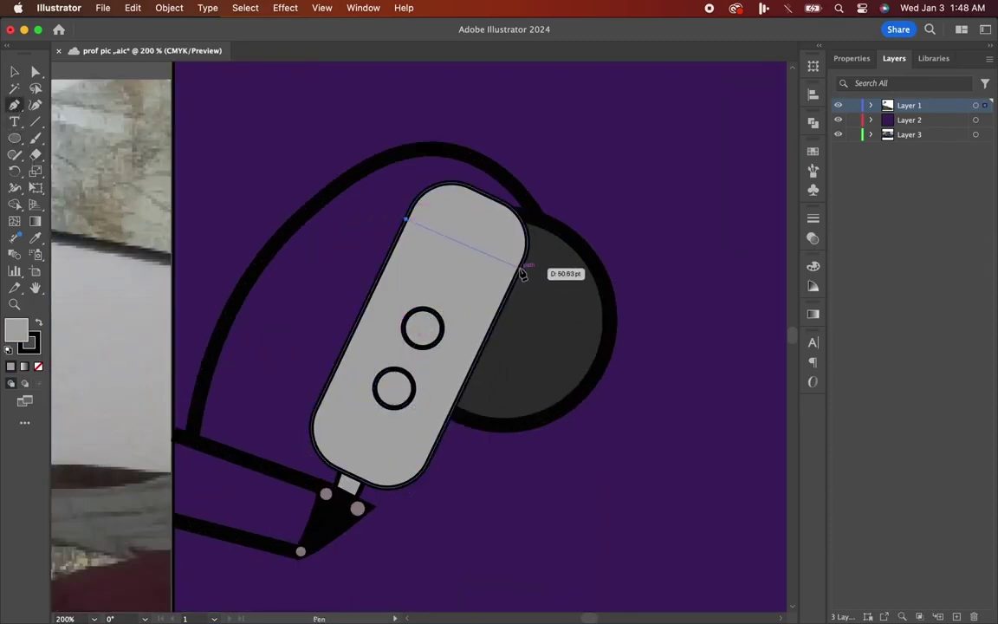
left_click(519, 271)
left_click_drag(462, 183, 365, 162)
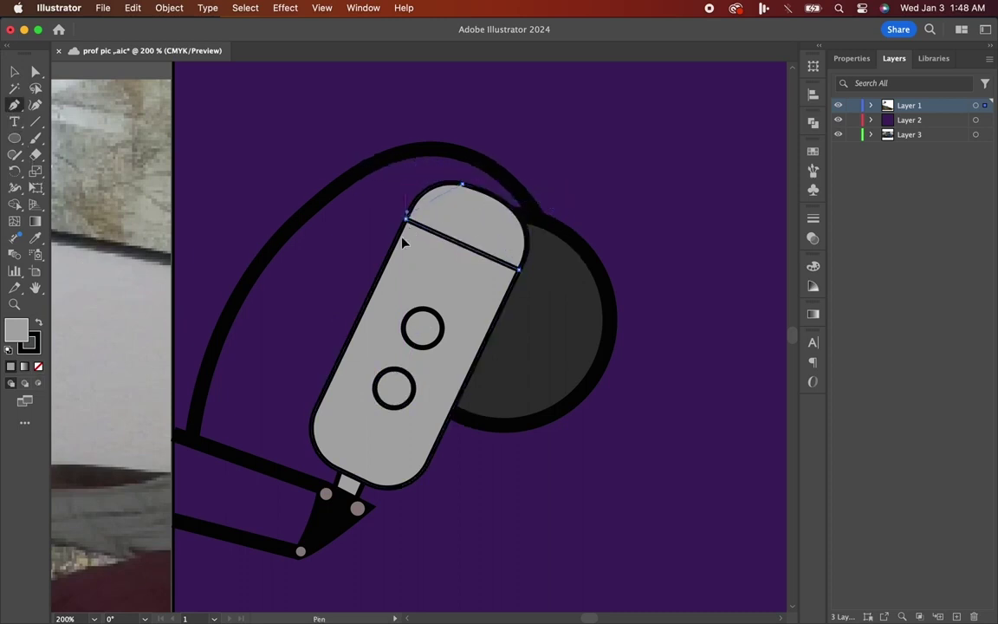
left_click_drag(405, 220, 383, 272)
left_click(35, 104)
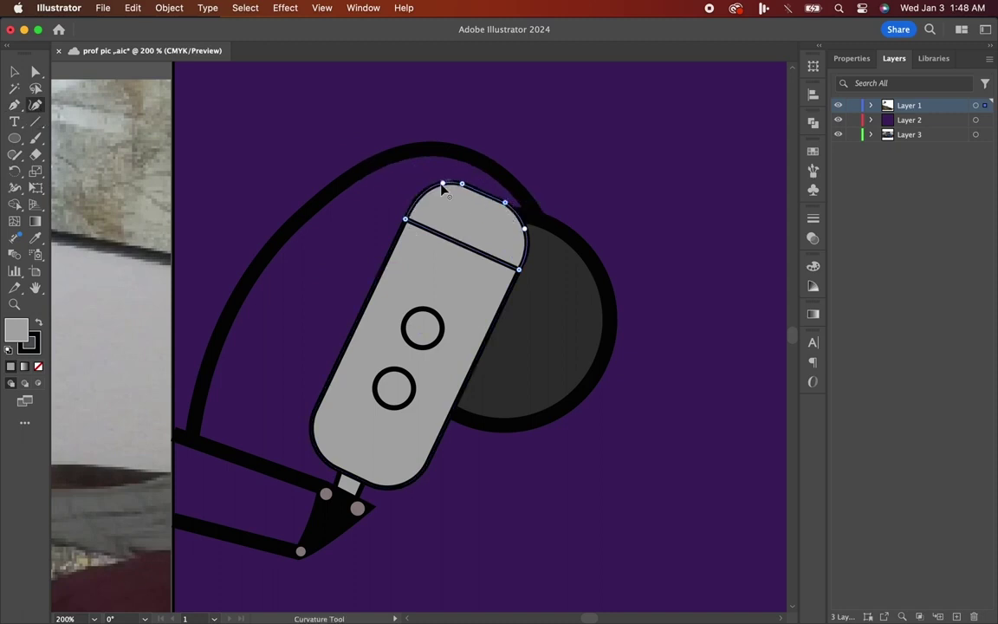
- Fill the cap at the rounded rectangle's upper end with a muted yellow
double_click(24, 336)
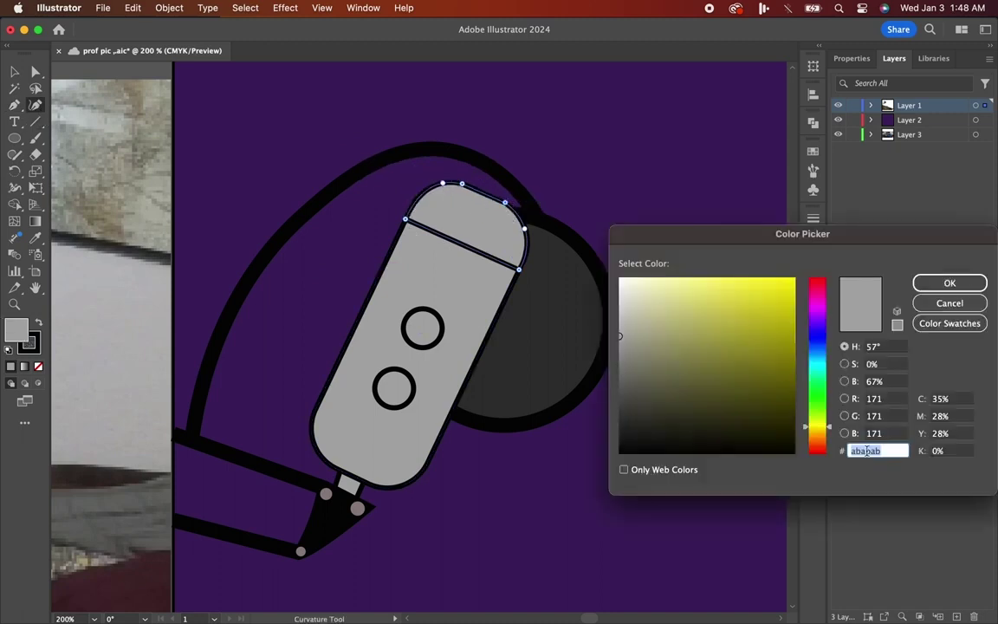
mouse_move(732, 320)
left_mouse_down()
mouse_move(737, 336)
mouse_move(679, 310)
left_mouse_up()
left_click(950, 282)
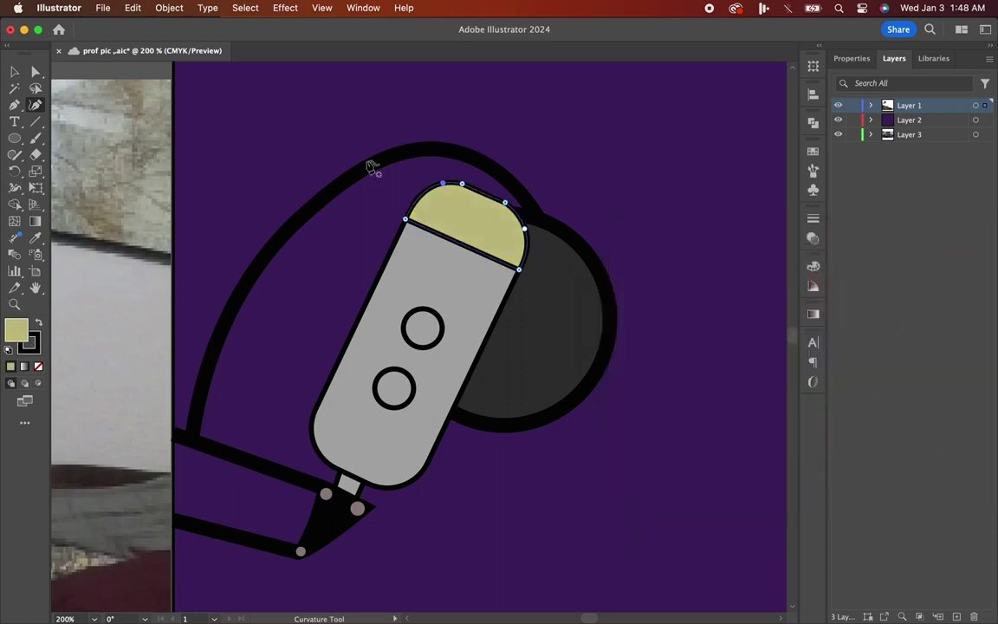
- Lock Layer 2, which holds the purple backdrop, and deselect the cap
key("v")
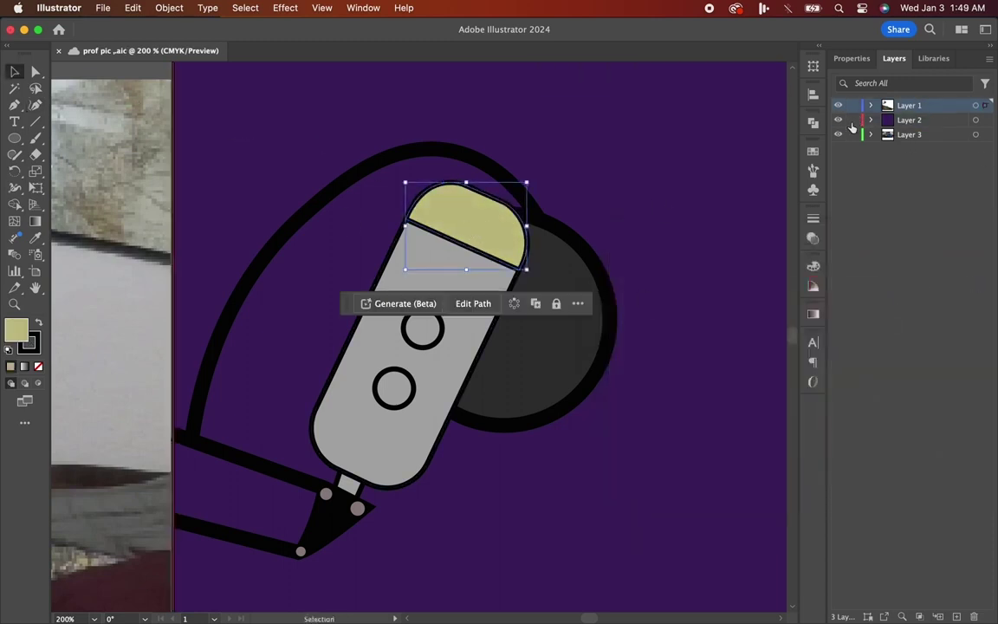
left_click(853, 120)
left_click(227, 220)
- Draw a thin four-sided Pen strip along the cap's straight lower edge, extending slightly past the rounded rectangle's left side
key("p")
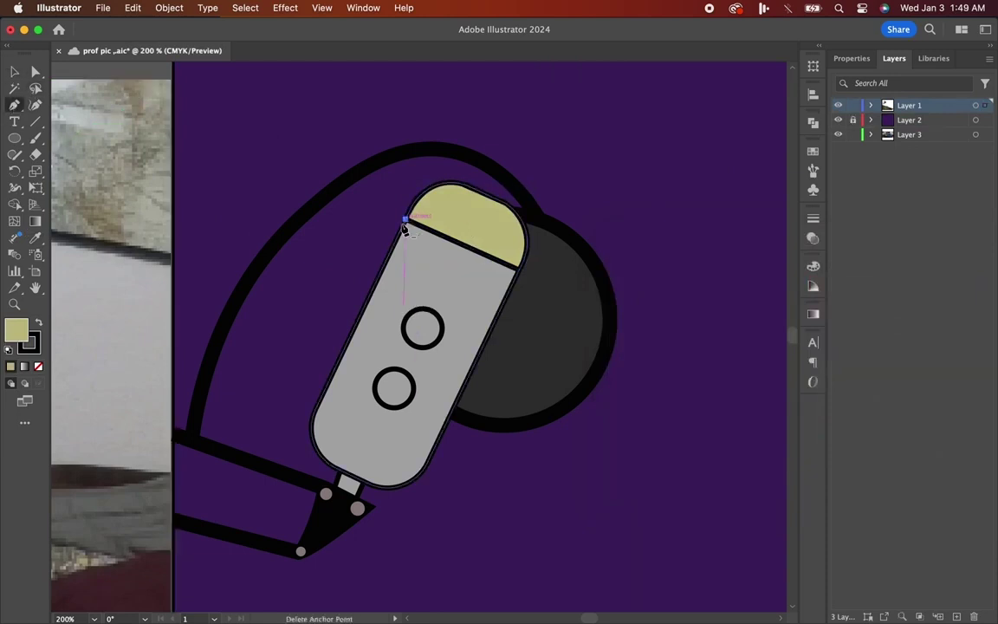
left_click(390, 226)
left_click(519, 275)
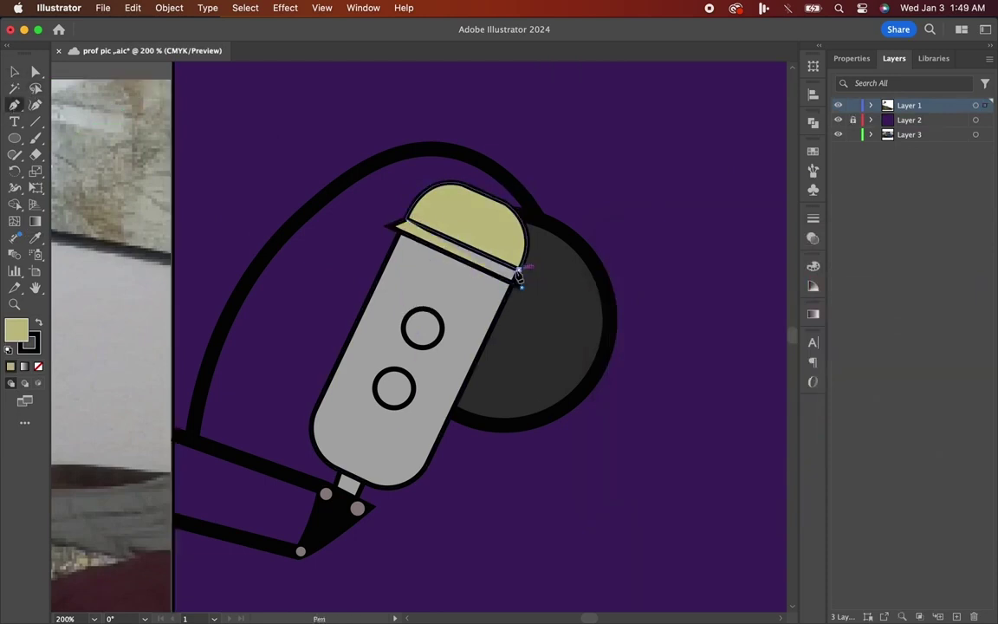
- Fill the thin strip below the cap with the grey-green colour 93a3a0
left_click(381, 346)
double_click(17, 330)
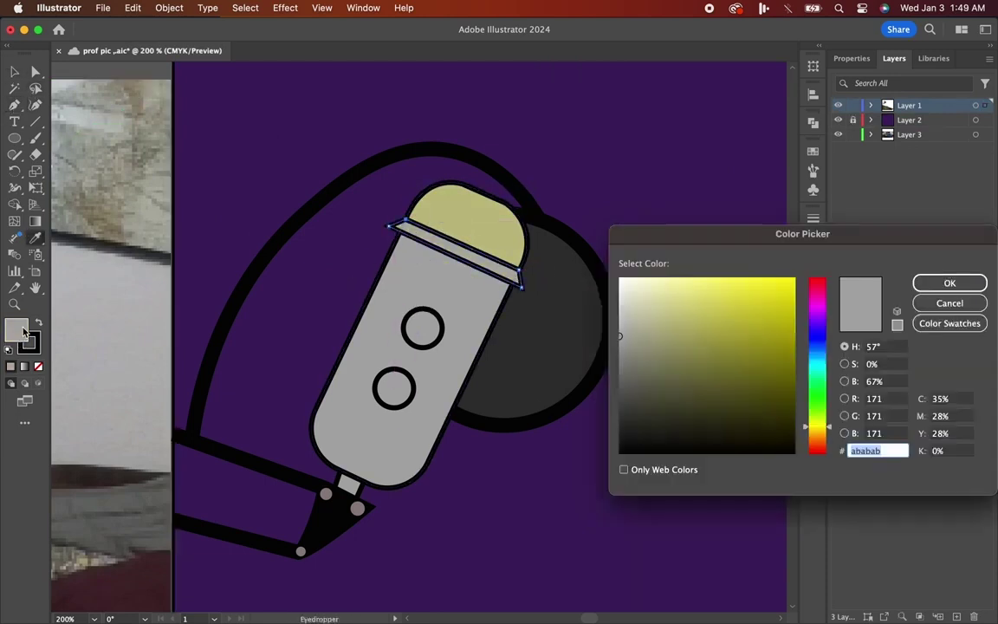
left_click_drag(823, 421, 830, 371)
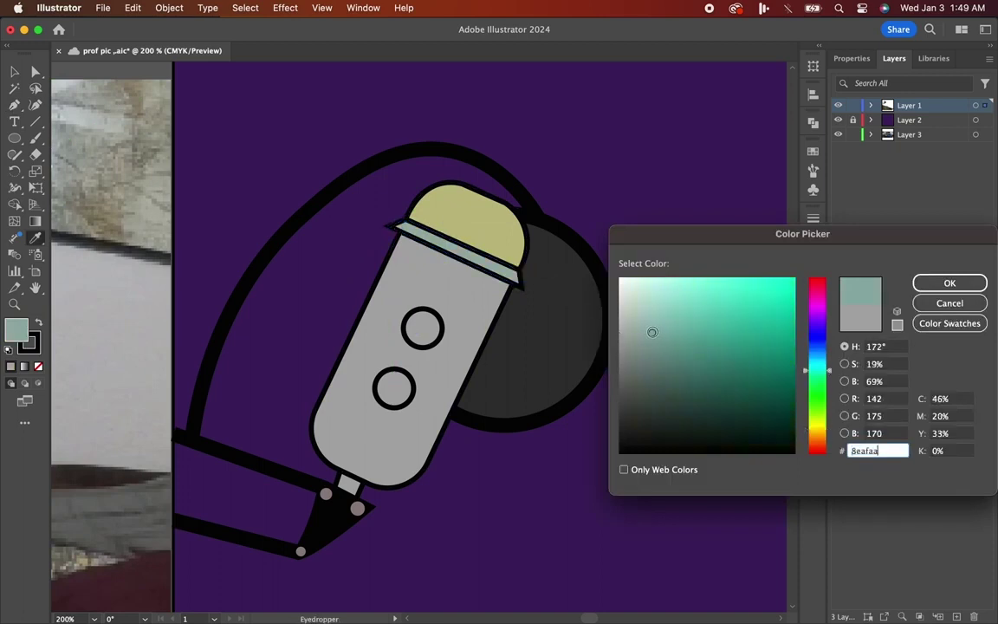
left_click_drag(652, 332, 663, 337)
left_click(971, 284)
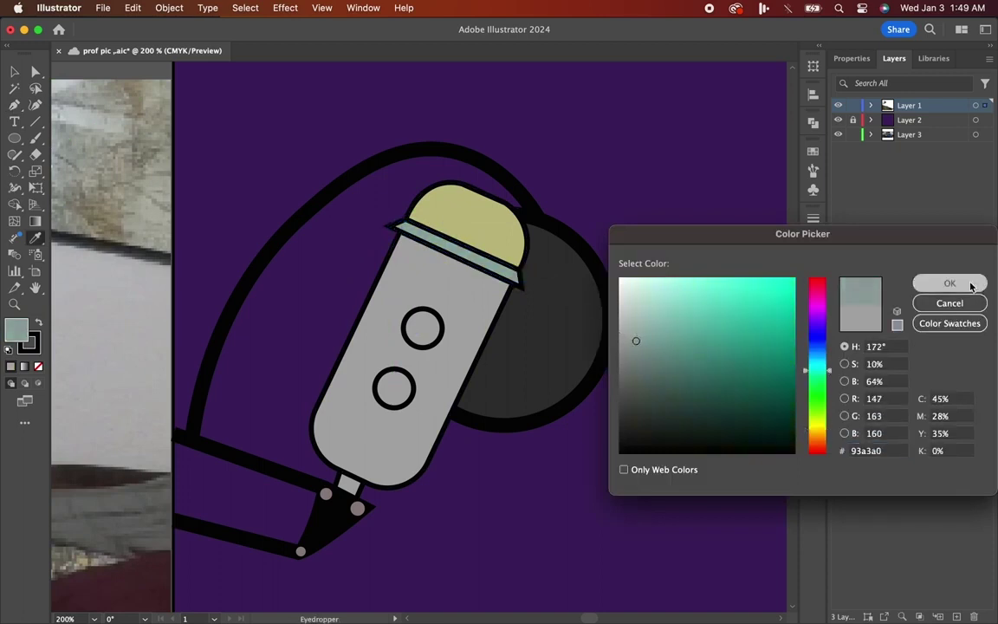
- Deselect the grey-green strip below the microphone's cap
left_click(14, 72)
left_click(393, 173)
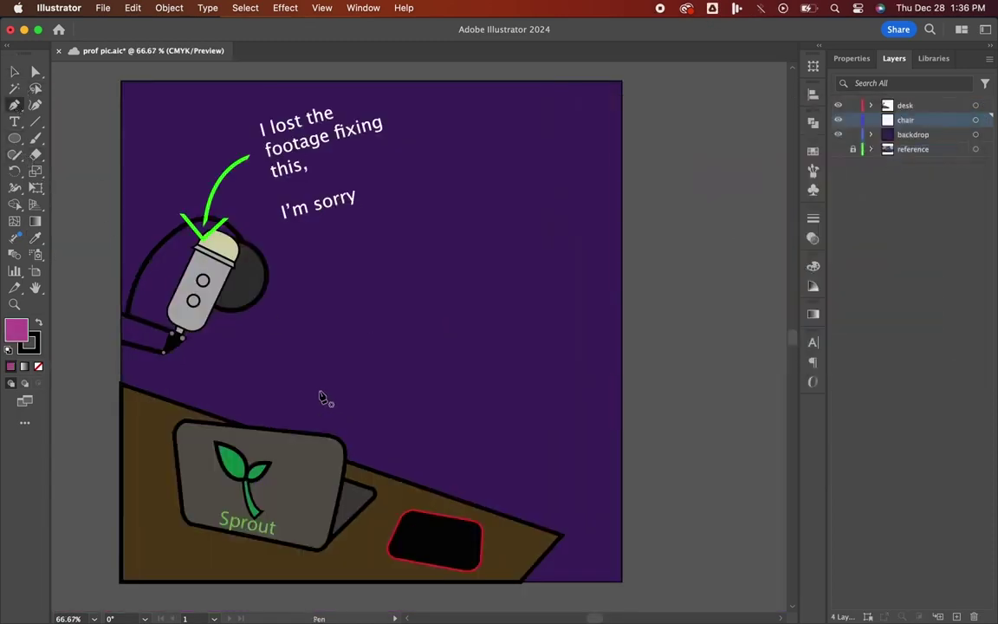
left_click(330, 364)
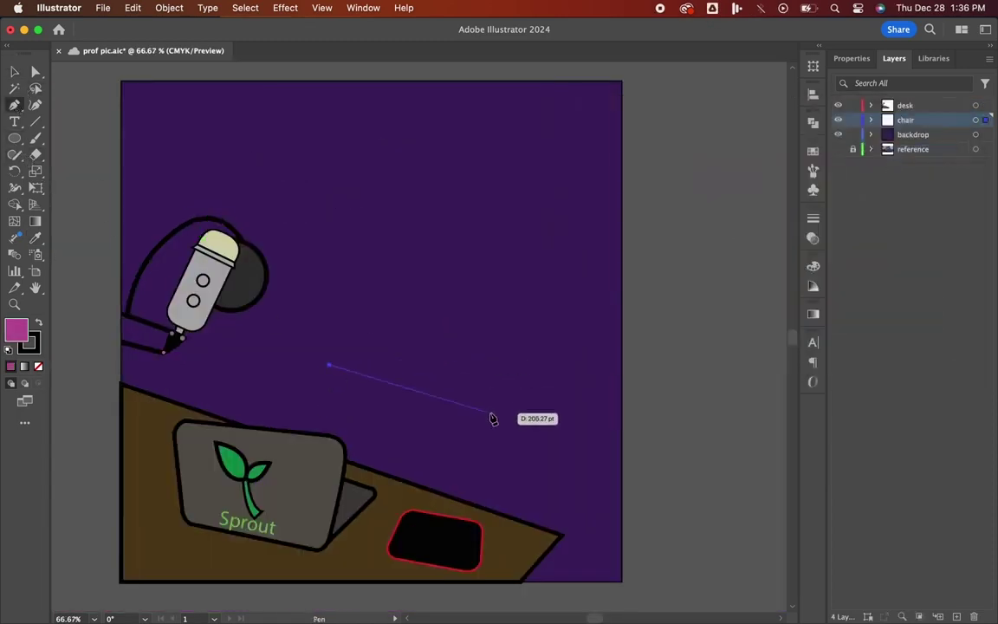
left_click_drag(472, 416, 486, 532)
key("super+z")
- Show the reference layer and draw a closed, rounded magenta Pen shape above the desk on the chair layer
left_click(837, 149)
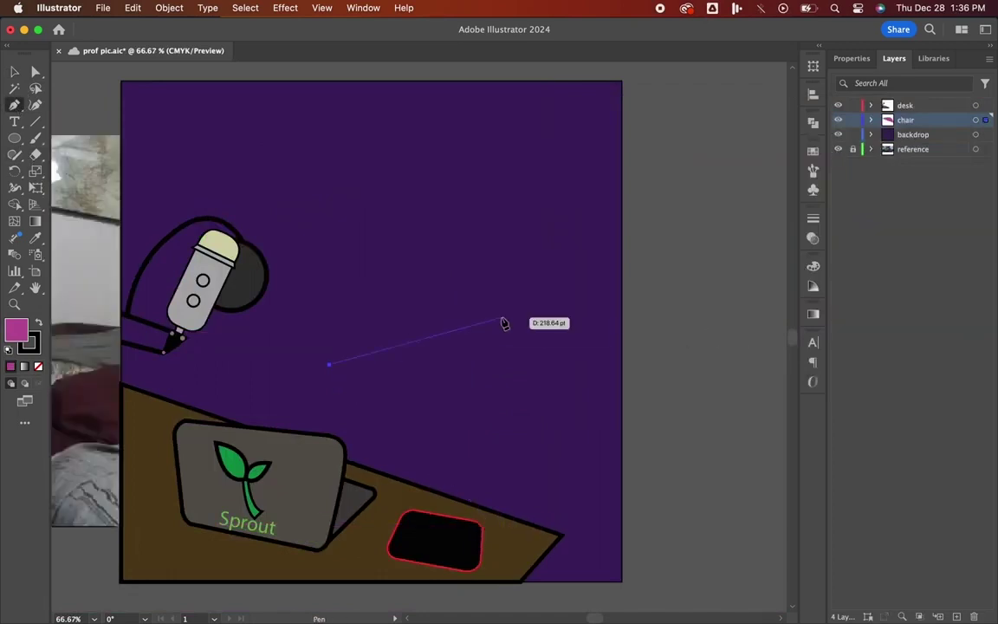
left_click_drag(494, 321, 440, 299)
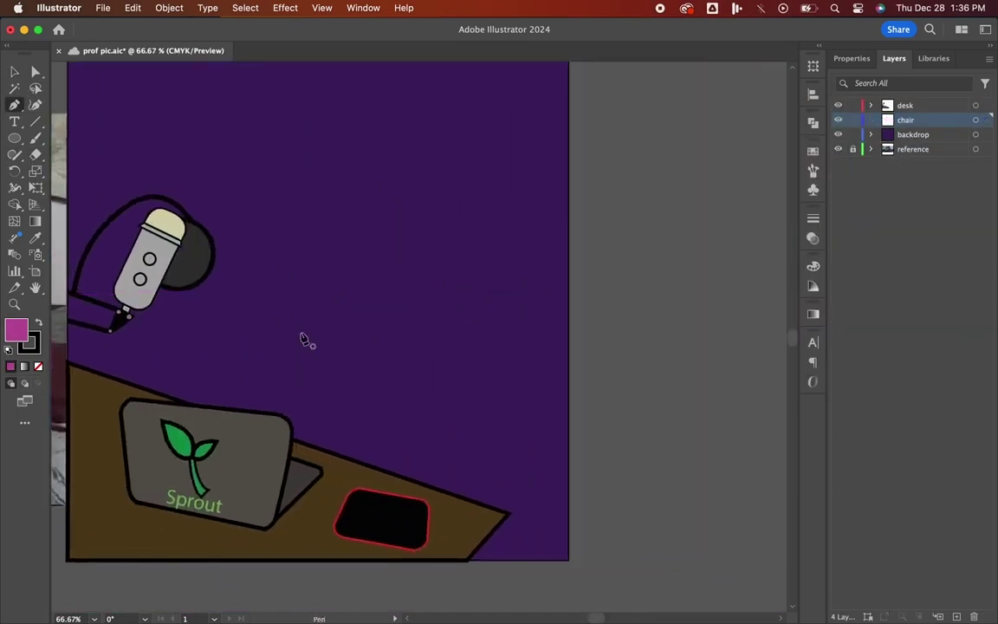
left_click_drag(334, 265, 466, 228)
left_click(334, 267)
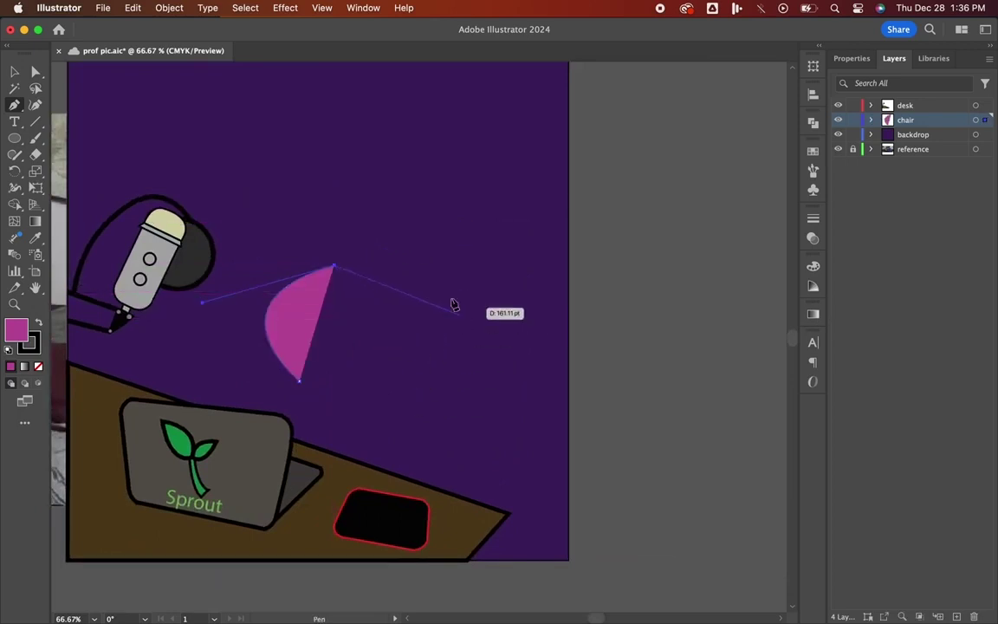
left_click_drag(460, 295, 486, 388)
left_click(460, 295)
scroll(461, 296, "down", 2)
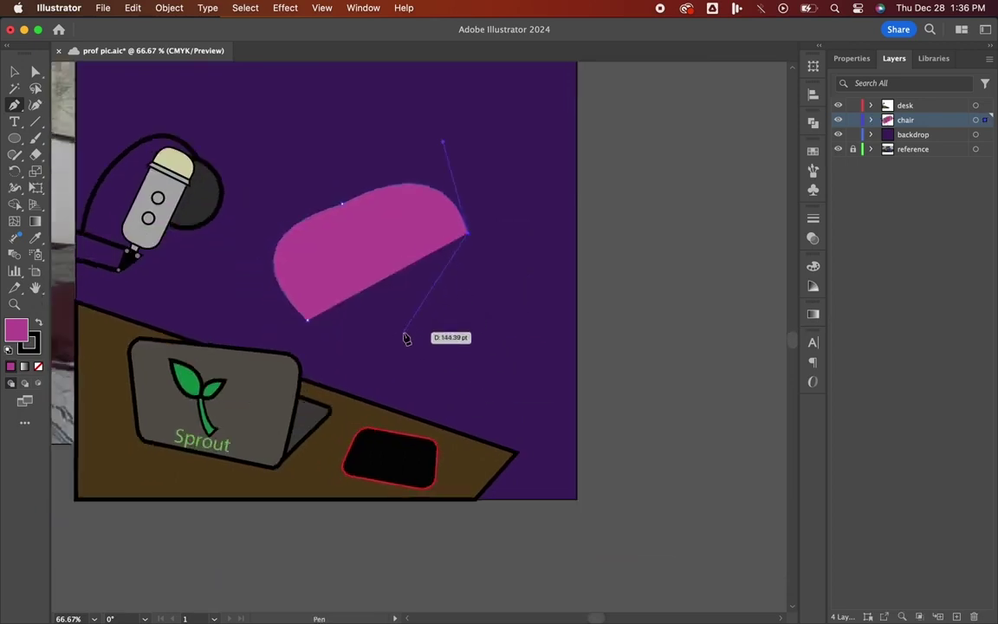
mouse_move(425, 350)
left_mouse_down()
mouse_move(314, 366)
mouse_move(407, 348)
left_mouse_up()
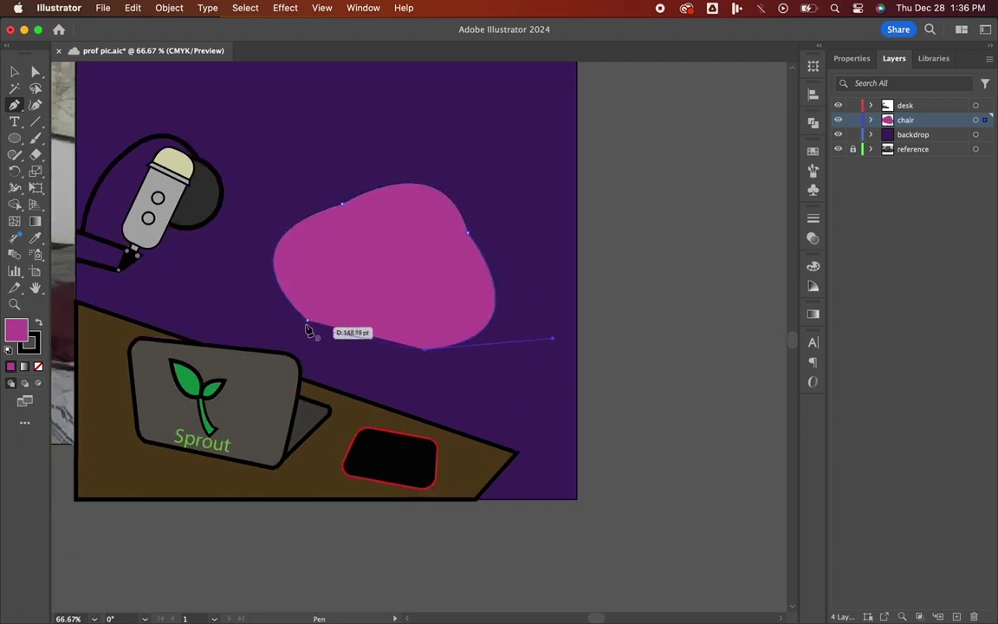
left_click_drag(309, 322, 258, 258)
- Smooth the magenta shape into a tilted oval by deleting its surplus anchor points with the Curvature tool
left_click(35, 102)
left_click(425, 350)
key("Delete")
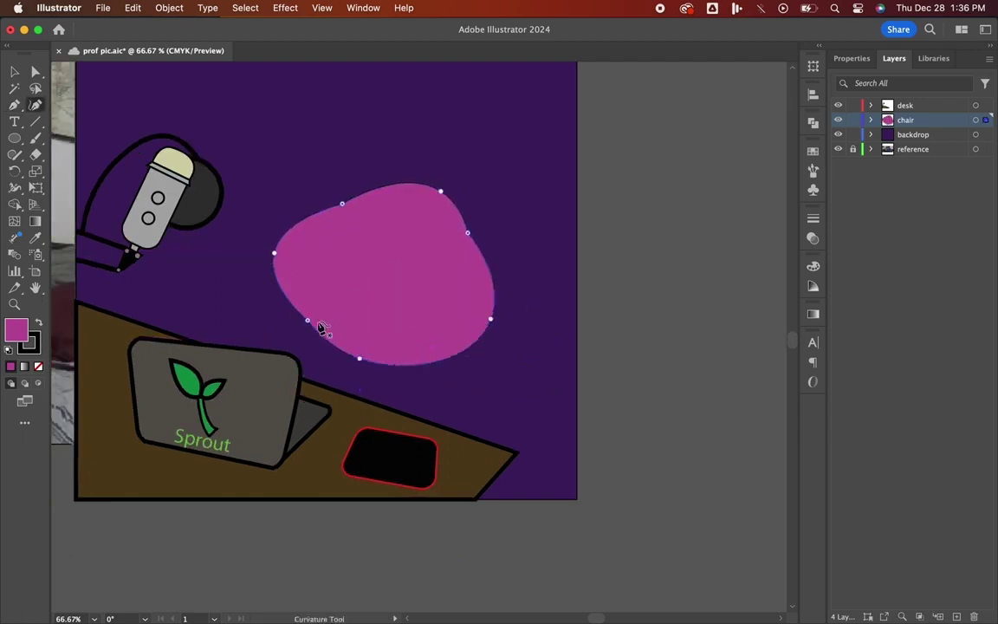
left_click(307, 321)
key("Delete")
left_click(342, 203)
key("Delete")
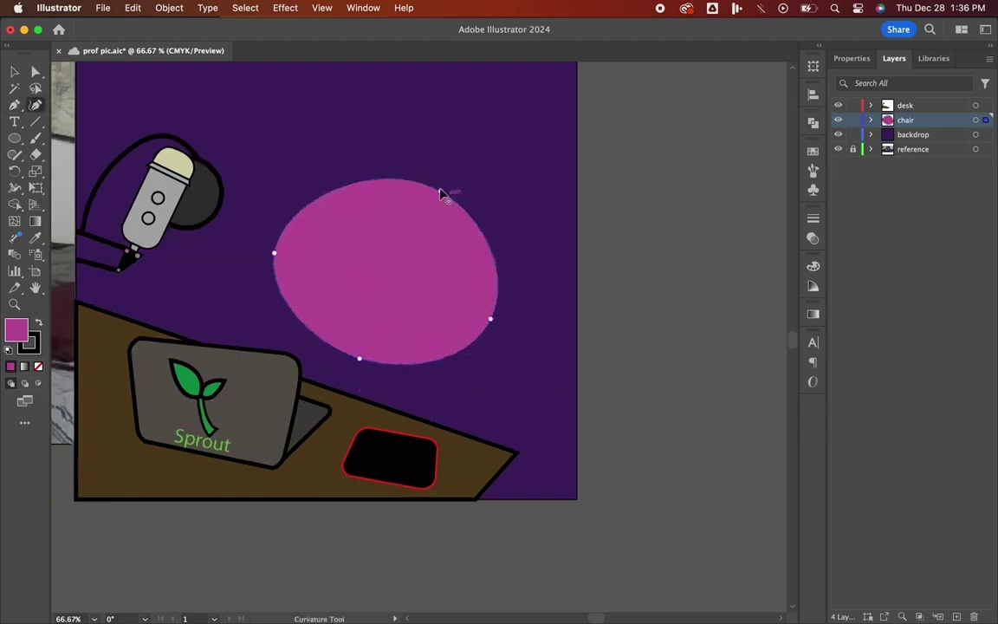
left_click(440, 191)
key("Delete")
left_click(16, 73)
left_click(743, 390)
left_click(352, 305)
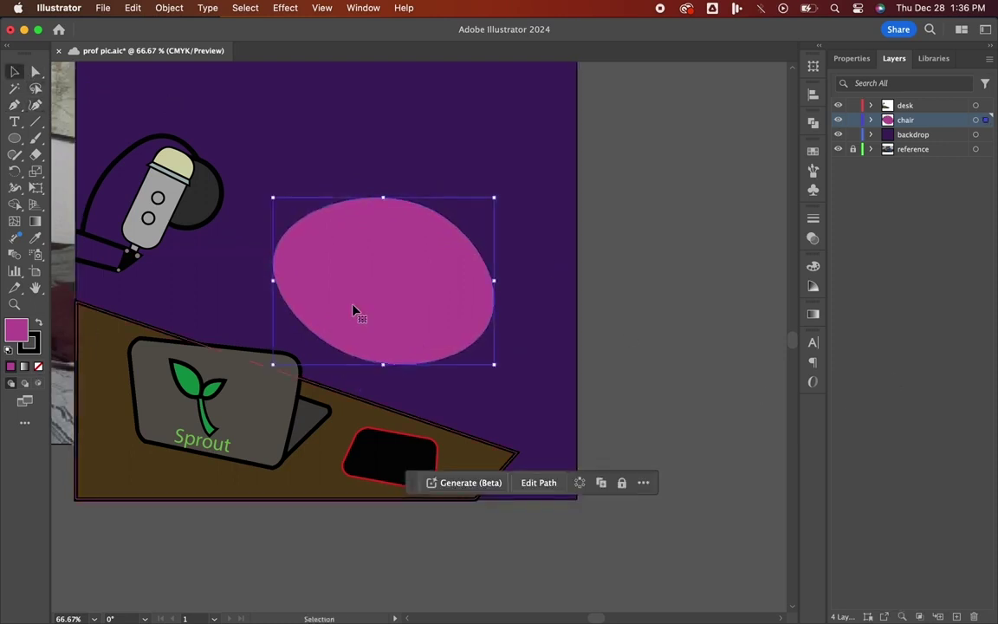
left_click(699, 284)
- Draw a four-sided Pen shape across the oval from its upper-left to lower-right edge and fill it with a darker magenta
key("p")
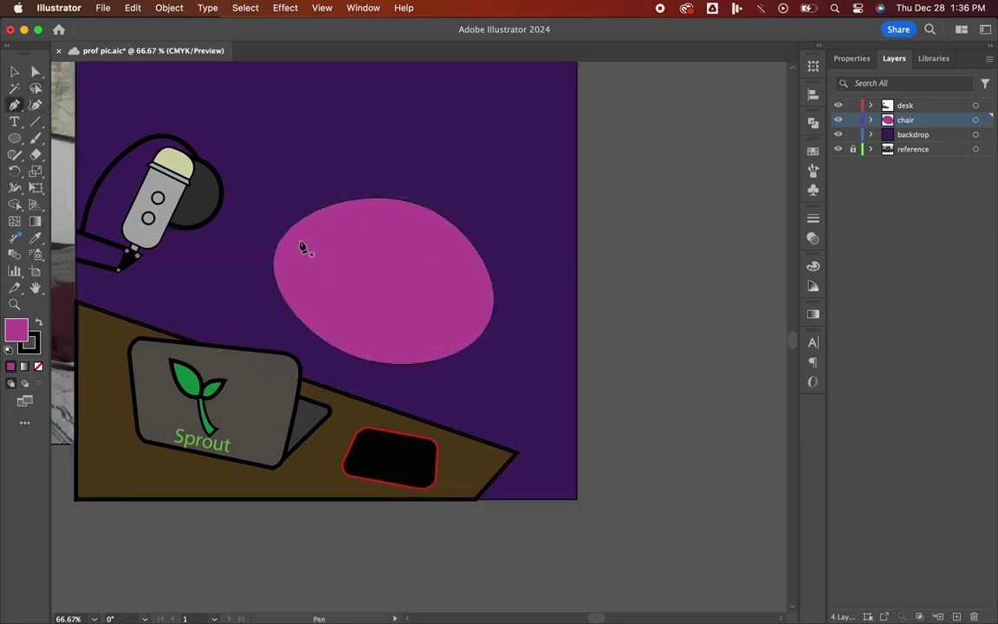
left_click(287, 231)
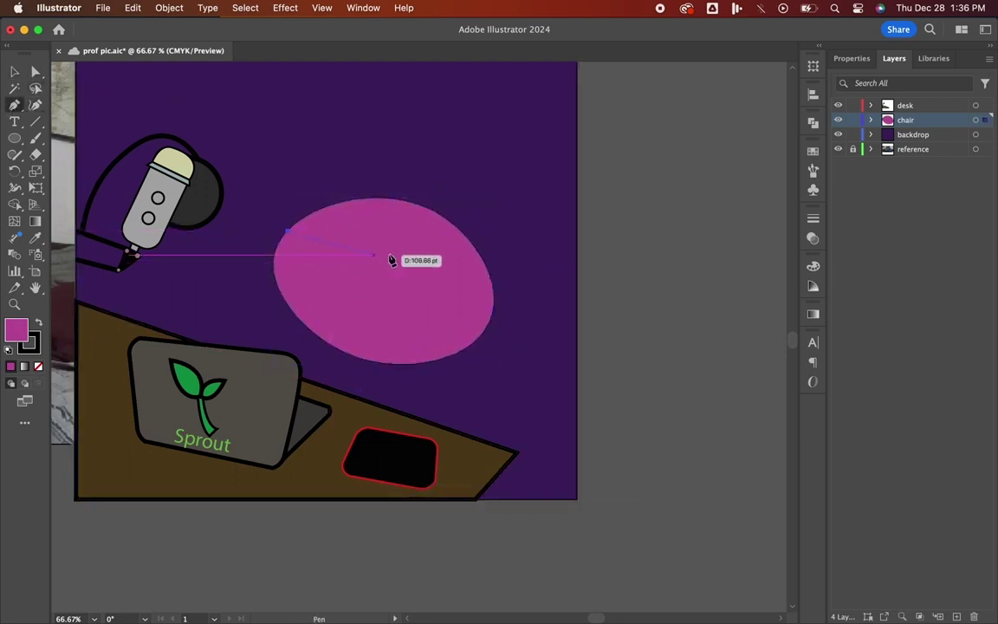
left_click(380, 233)
left_click(491, 319)
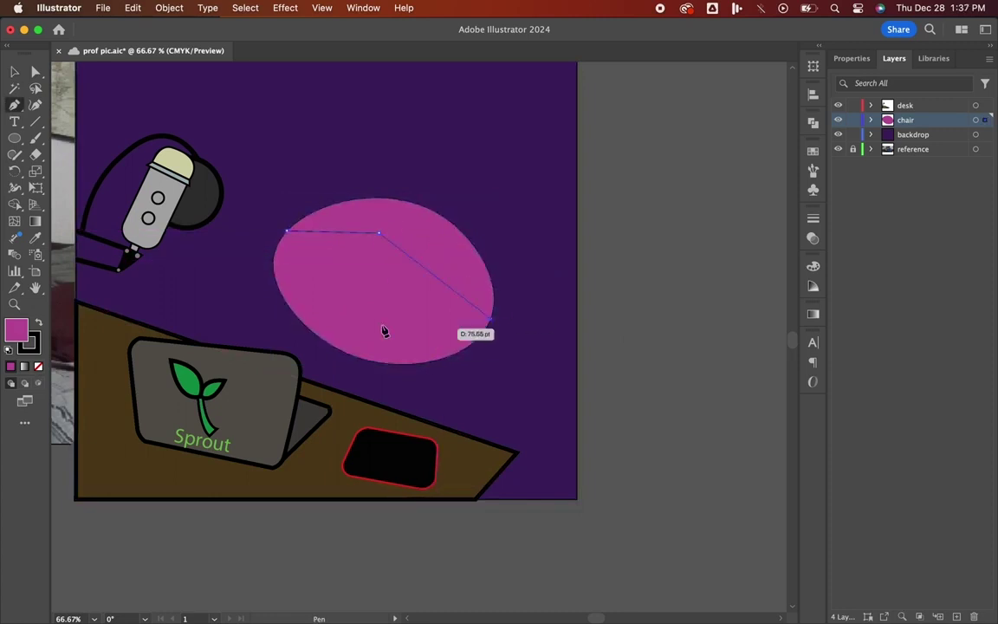
double_click(16, 328)
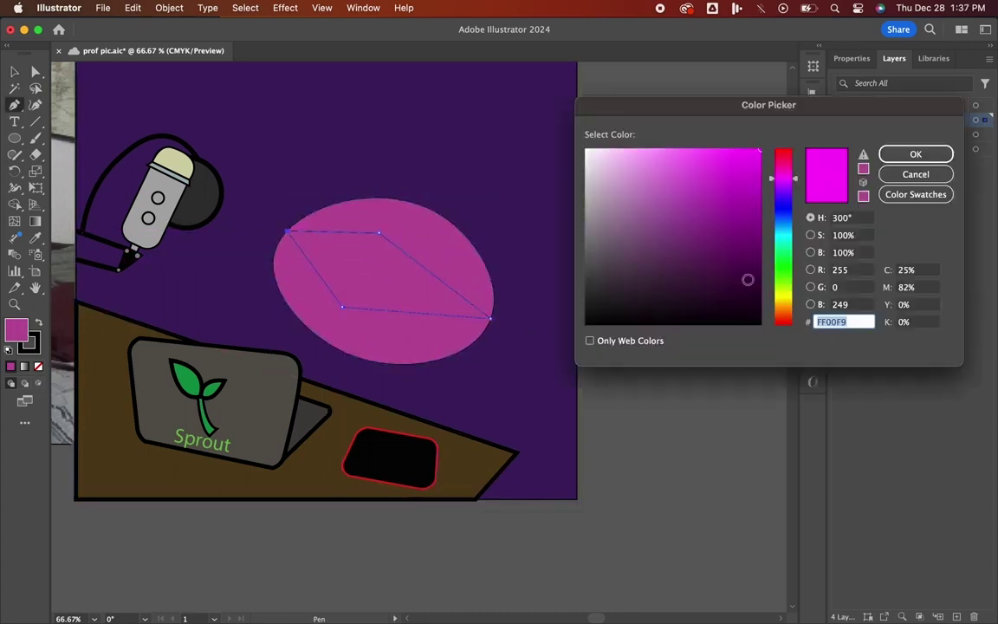
left_click_drag(759, 163, 757, 195)
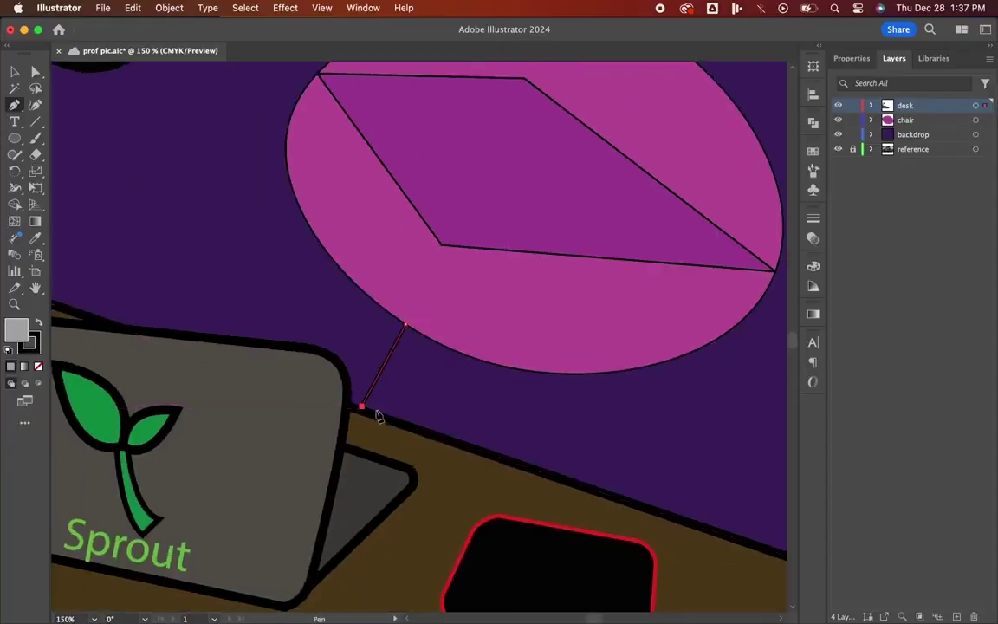
- Draw two tapered grey Pen legs from the oval's lower edge to the desk's upper edge
left_click(389, 421)
left_click(440, 346)
left_click(483, 361)
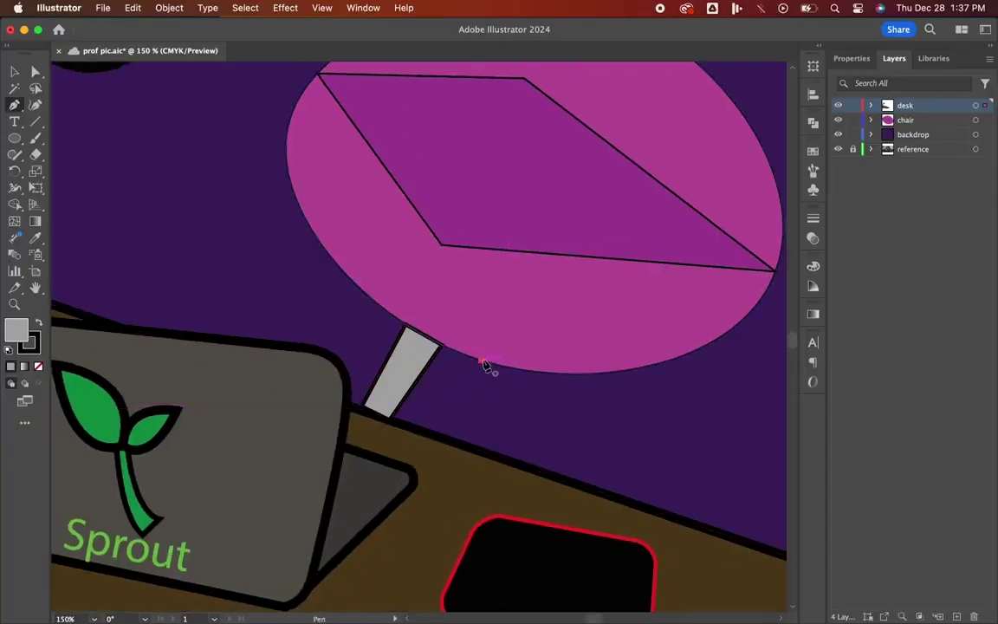
left_click(515, 370)
left_click(472, 453)
left_click(457, 447)
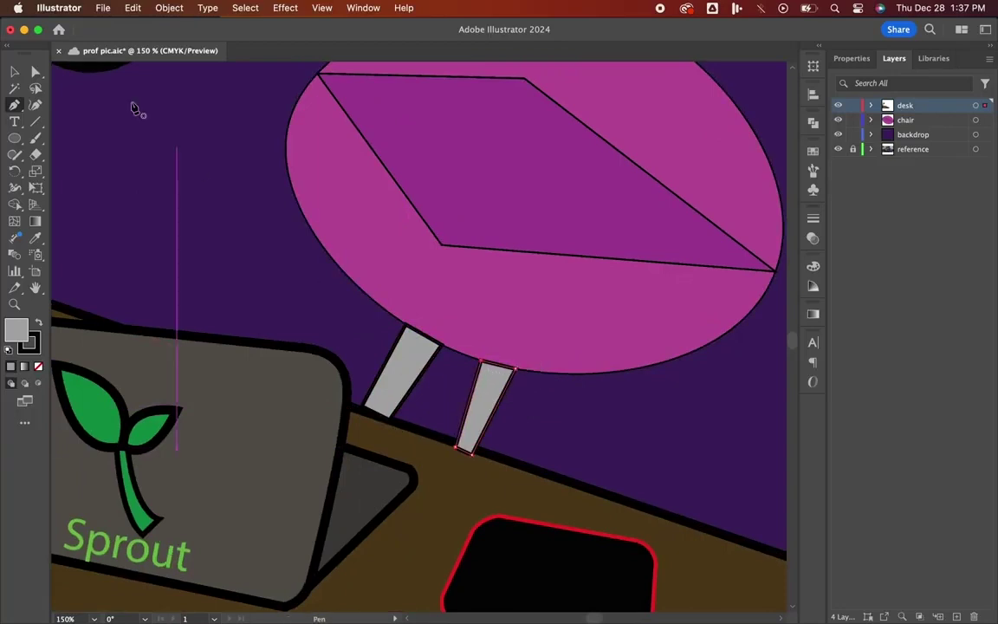
- Select both grey legs and stretch them slightly downward over the desk edge
key("v")
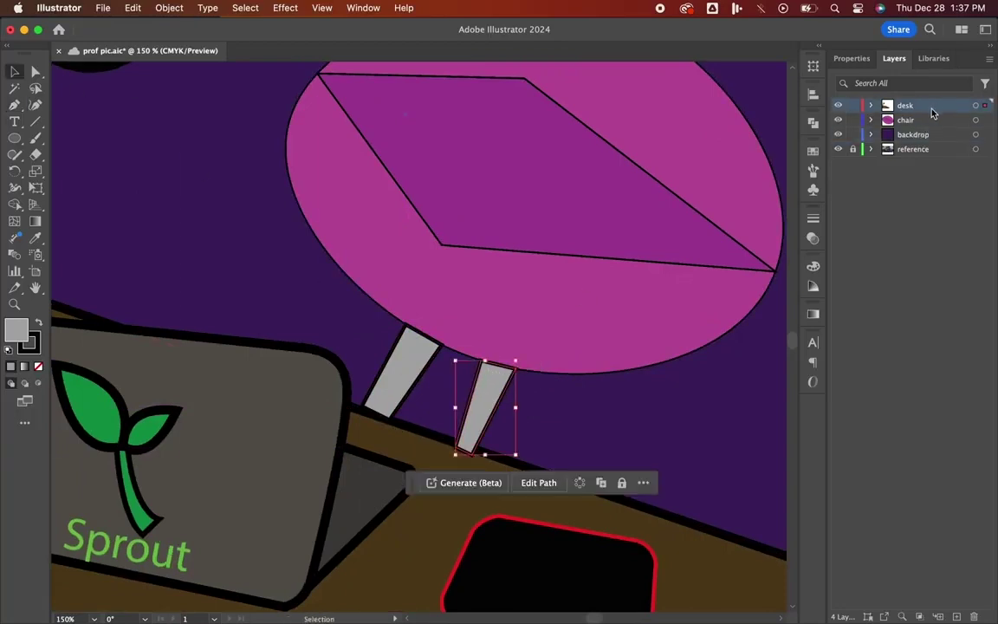
left_click(401, 385, "shift")
mouse_move(438, 455)
left_mouse_down()
mouse_move(432, 475)
mouse_move(433, 465)
left_mouse_up()
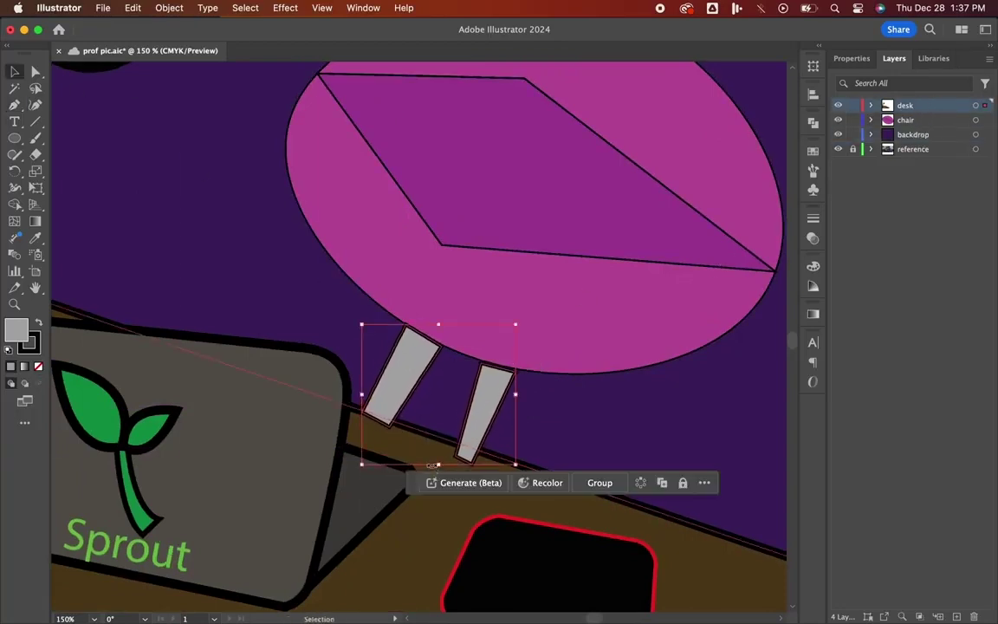
key("super+x")
key("super+z")
left_click(572, 403)
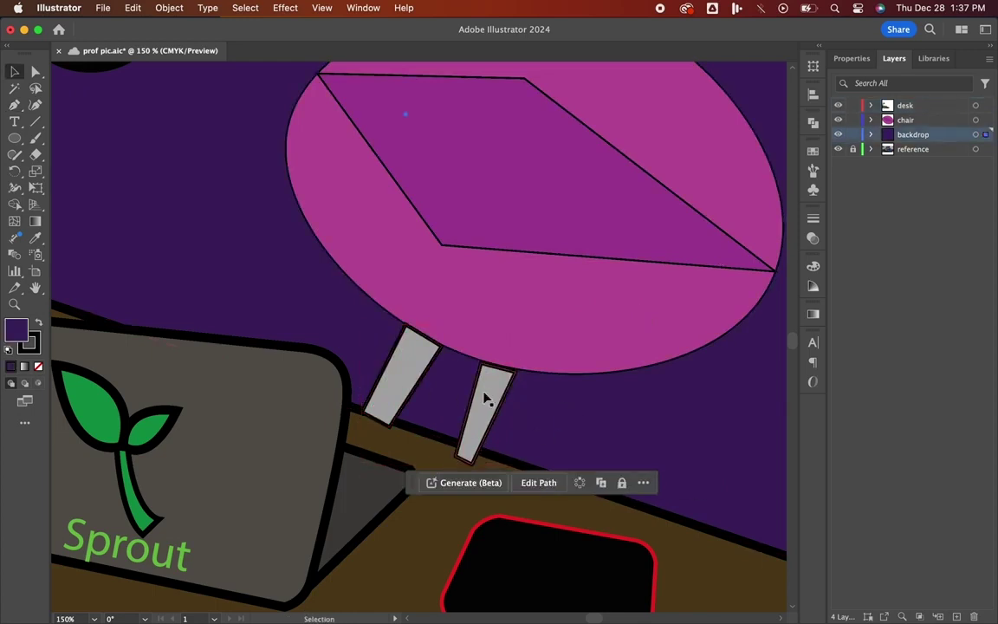
- Move both grey legs to the chair layer by cutting them and pasting them in place
left_click(485, 398)
left_click(423, 372, "shift")
key("super+x")
left_click(906, 121)
key("super+f")
left_click(581, 414)
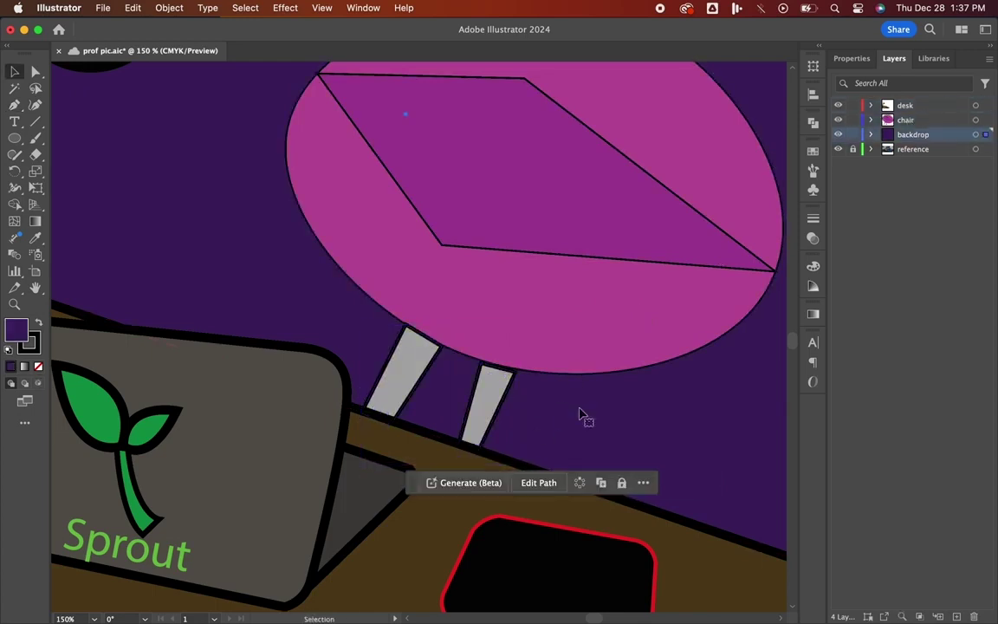
- Bring the magenta oval and its inner four-sided shape in front of the legs
scroll(579, 414, "down", 5)
left_click(423, 378)
right_click(439, 331)
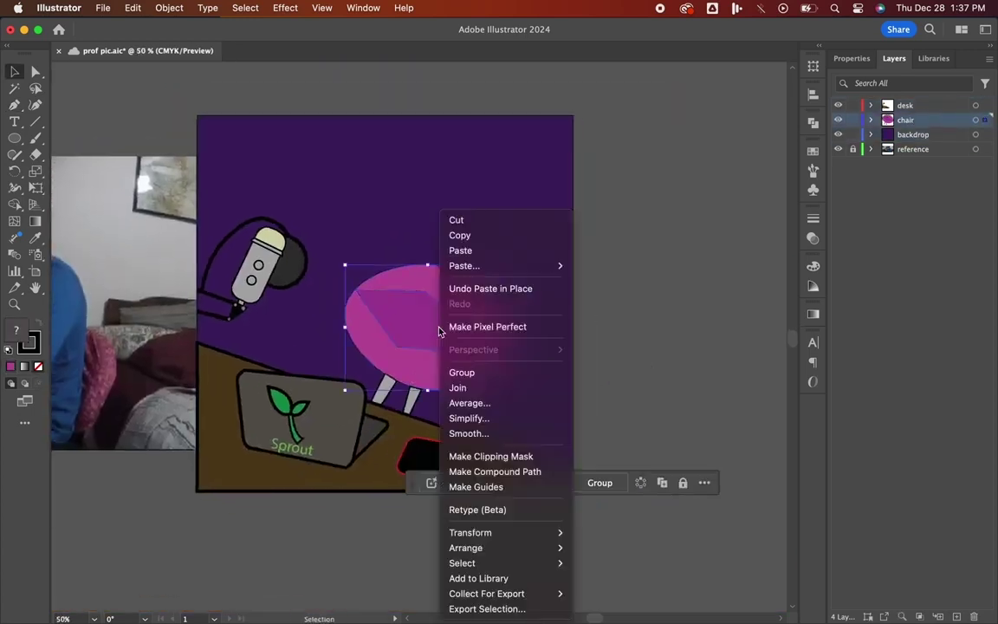
mouse_move(512, 548)
left_click(588, 541)
- Set the stroke weight of the oval and inner shape to 3 pt and nudge them slightly down
left_click(814, 218)
double_click(671, 230)
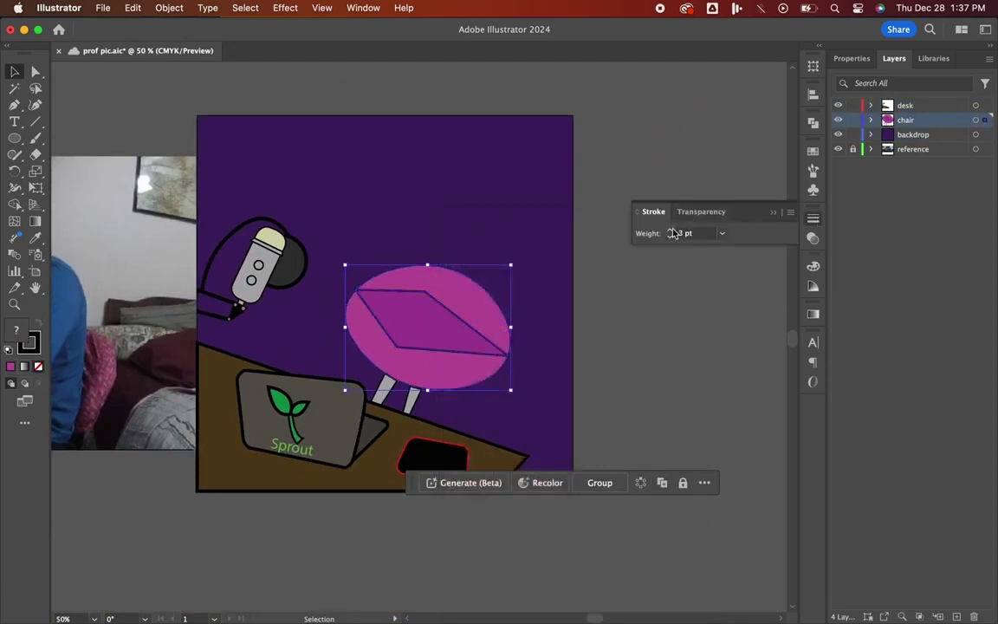
left_click(774, 212)
left_click_drag(460, 345, 459, 351)
left_click(631, 343)
- Move the whole chair to the right, closer to the backdrop's right edge
scroll(631, 343, "right", 2)
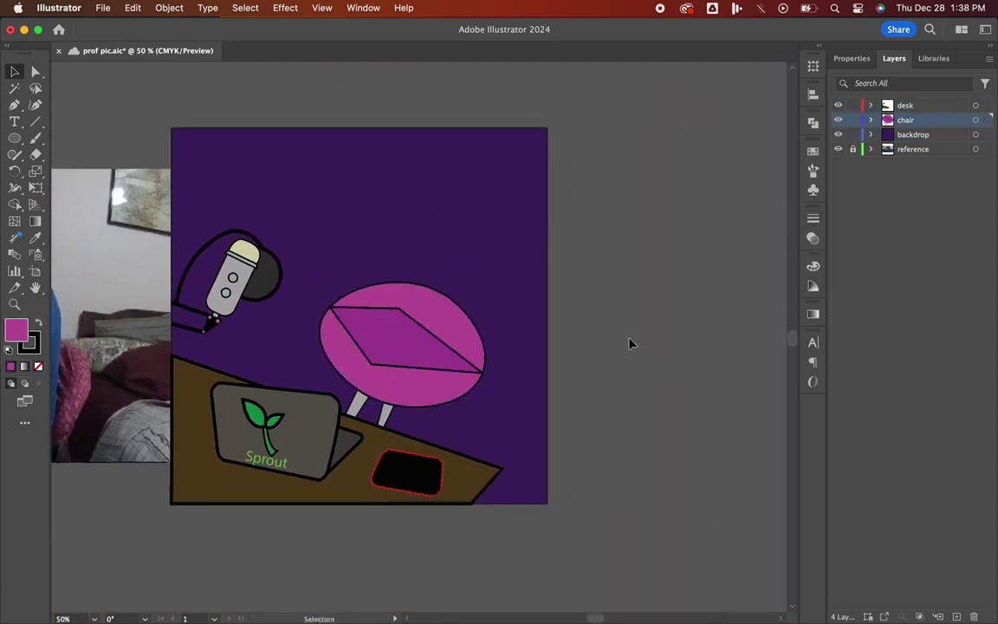
key("super+equal")
left_click(412, 376)
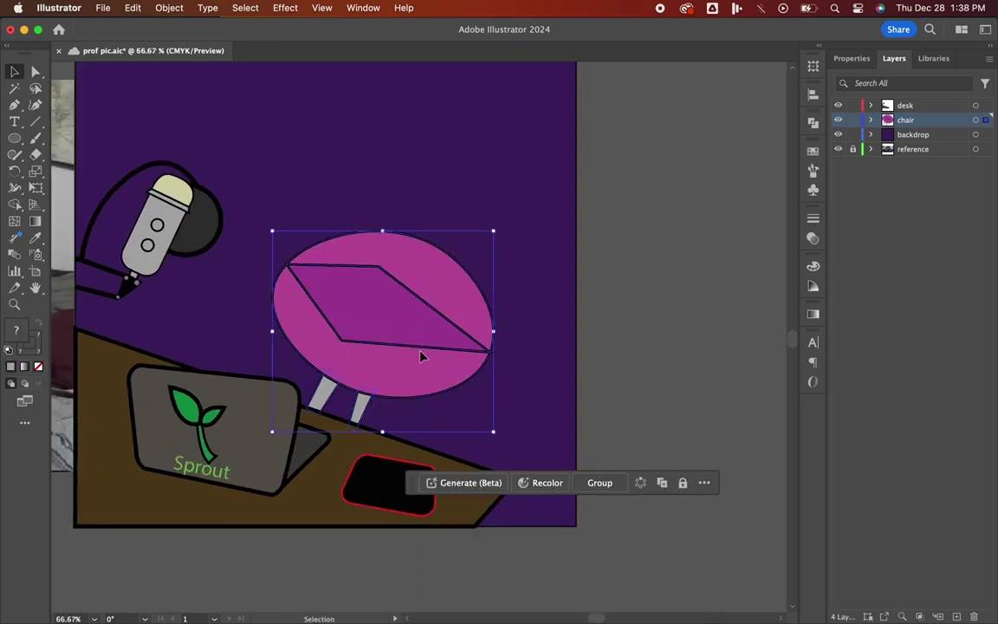
left_click_drag(422, 355, 476, 350)
- Stretch both chair legs downward until they meet the desk
left_click(373, 400)
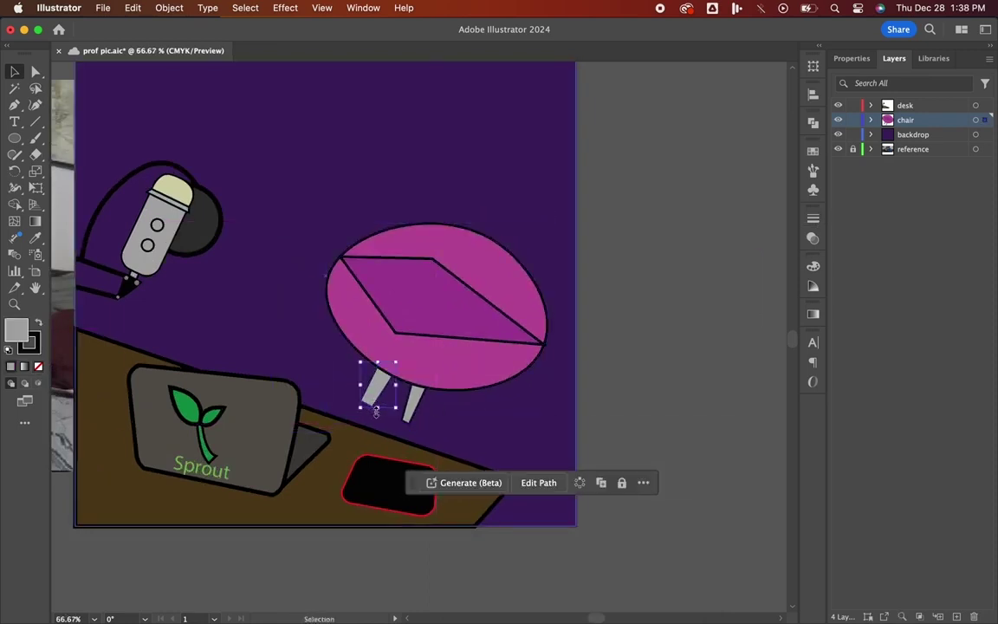
left_click(414, 404, "shift")
left_click_drag(394, 412, 394, 463)
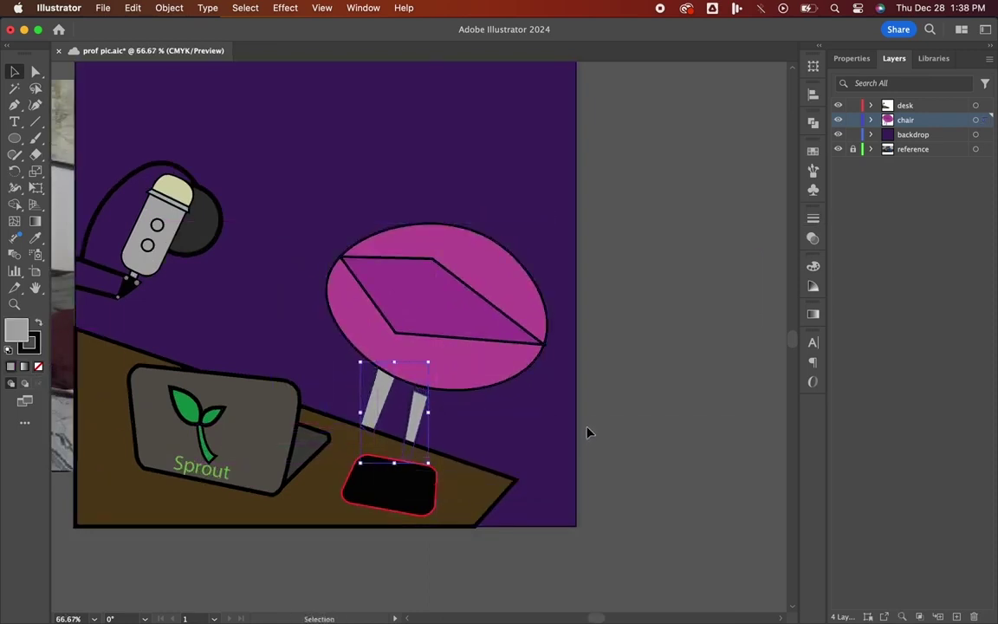
left_click(587, 433)
- Move the thinner right chair leg up and slightly left so it tucks under the oval
left_click_drag(412, 419, 405, 405)
left_click(673, 338)
scroll(673, 338, "left", 1)
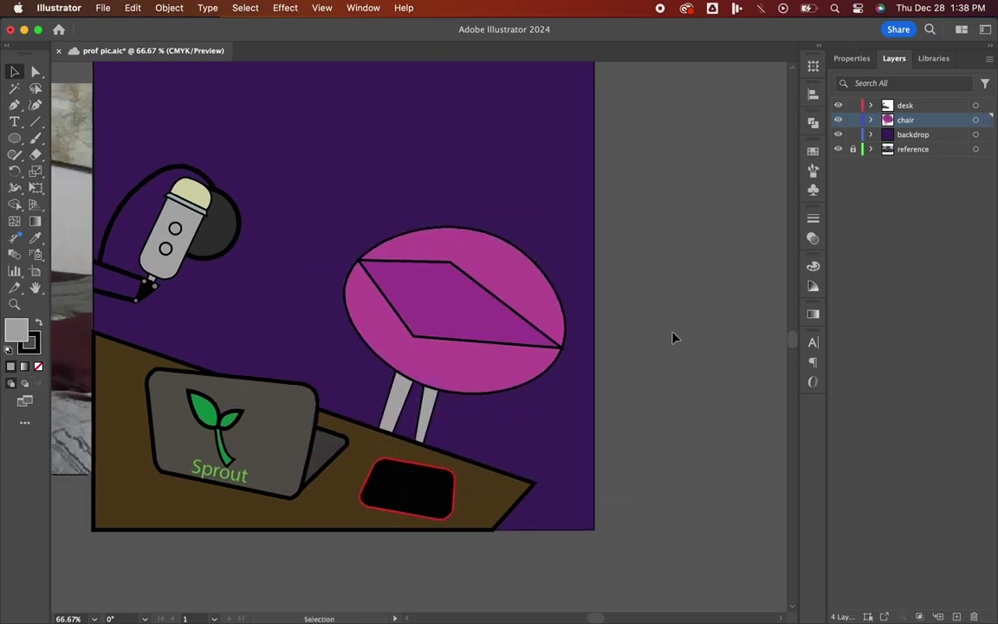
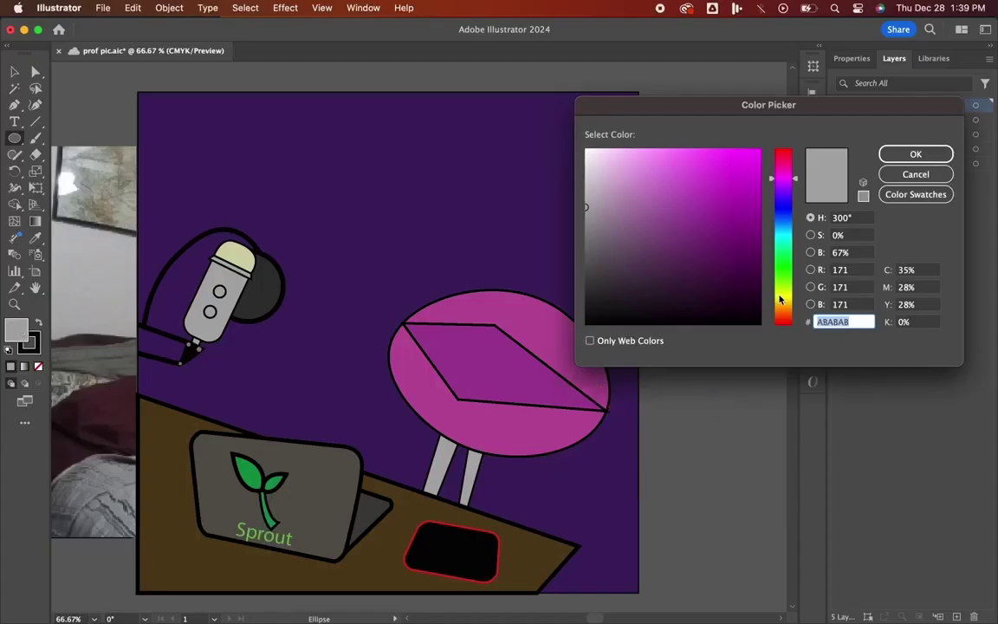
- Choose a dark brown fill and draw a circle above the chair's upper-left side on the character layer
left_click(783, 312)
left_click_drag(719, 265, 709, 243)
left_click(885, 160)
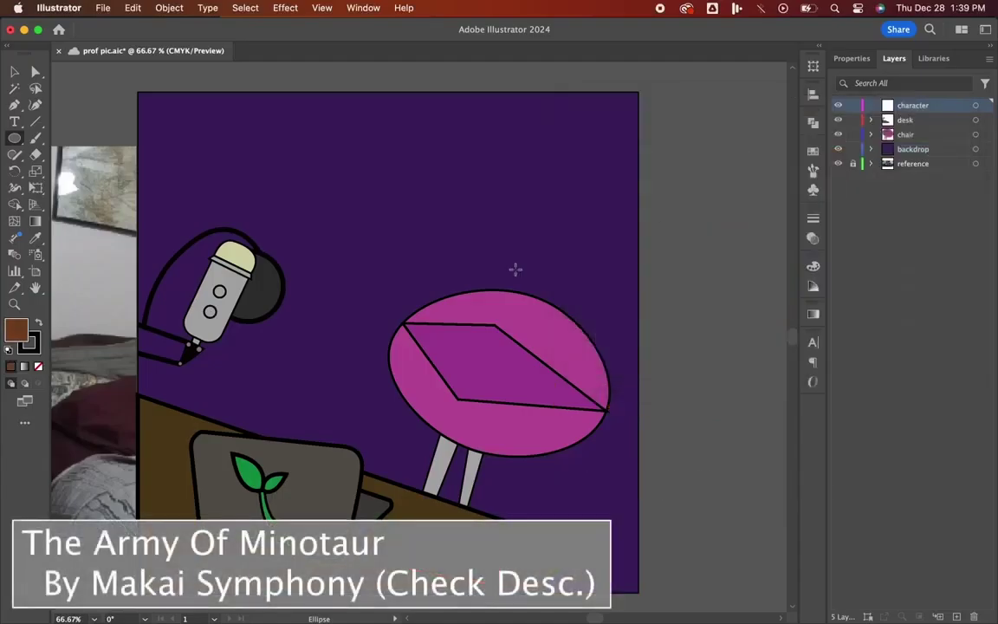
left_click_drag(344, 210, 446, 297)
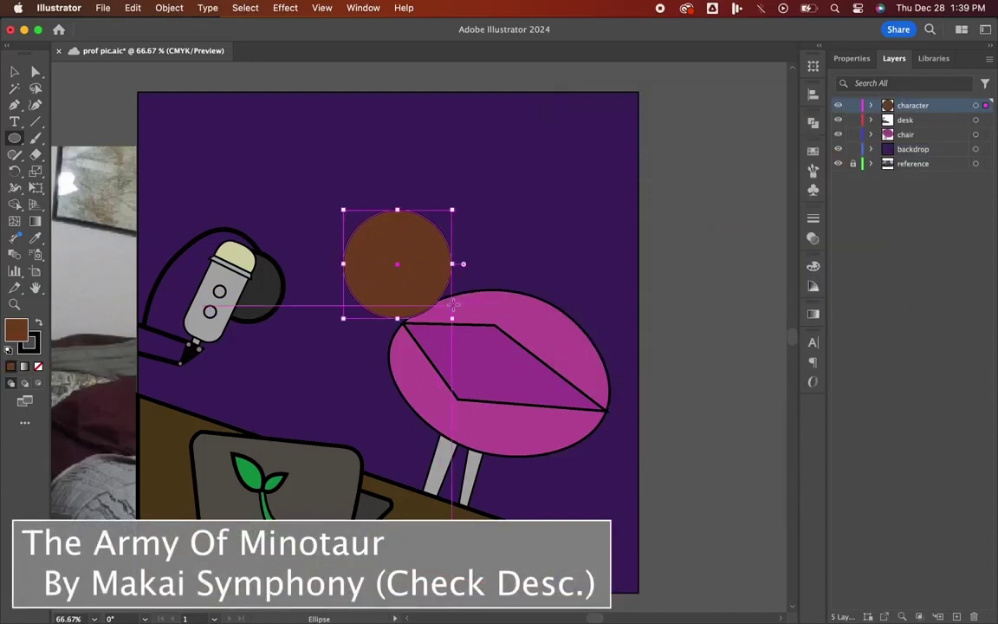
- Enlarge the brown circle and position it overlapping the chair's upper-left edge
left_click_drag(397, 268, 435, 270)
scroll(106, 110, "up", 2)
scroll(106, 110, "right", 2)
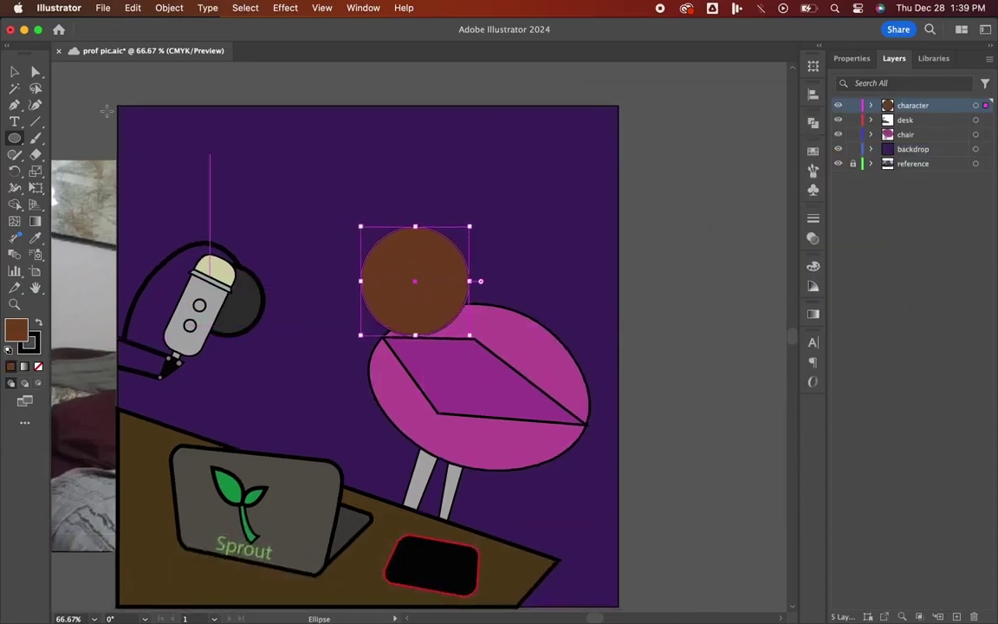
left_click_drag(361, 334, 342, 353)
left_click_drag(419, 286, 389, 285)
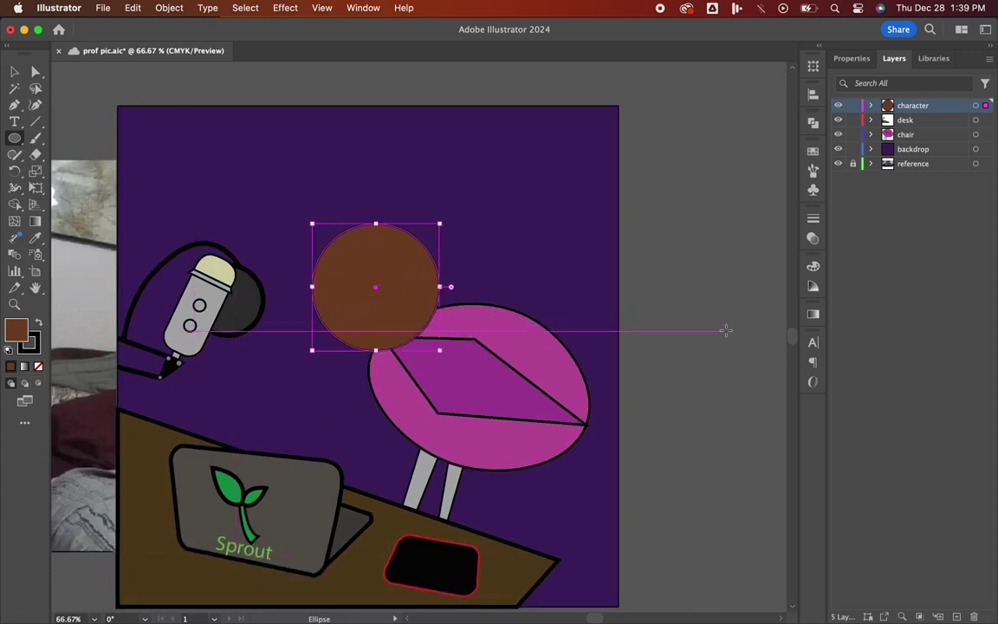
left_click(15, 74)
left_click(749, 241)
- Create a new layer above the character layer
scroll(748, 240, "left", 3)
key("super+=")
scroll(749, 240, "right", 5)
scroll(749, 240, "up", 3)
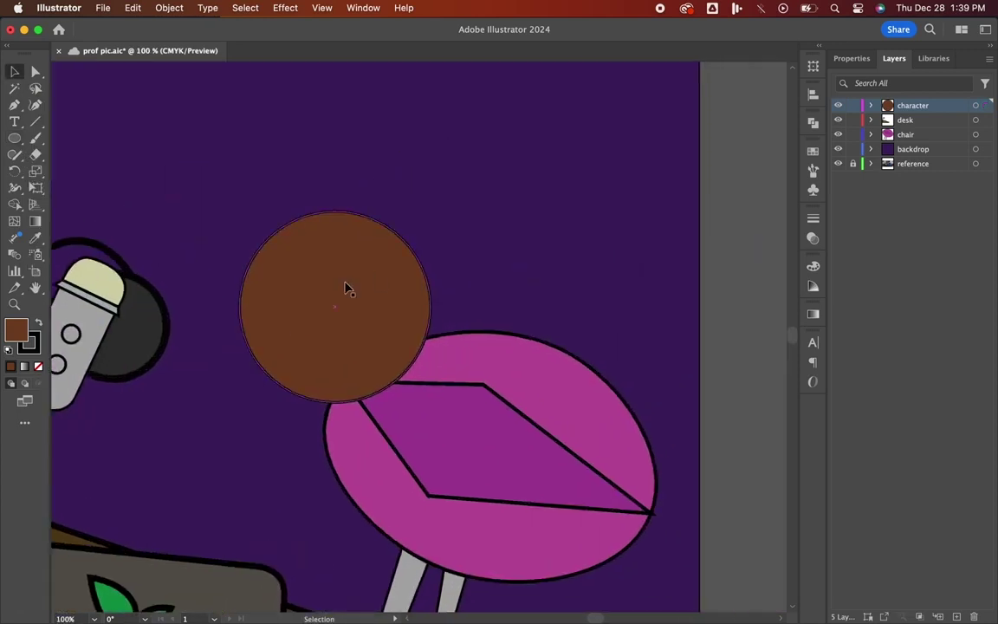
left_click(956, 616)
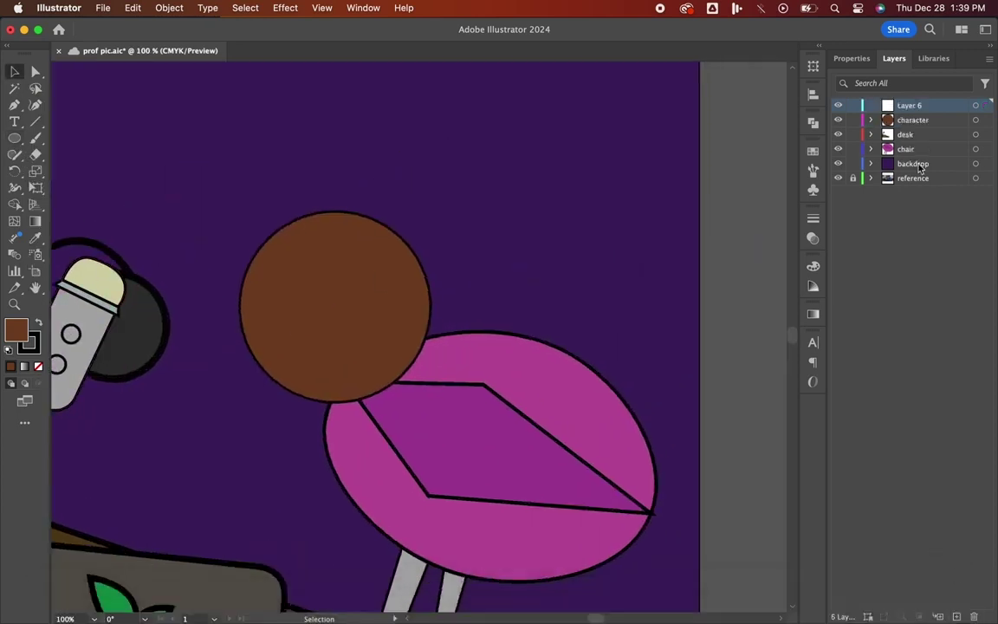
- Name the new layer petals, place it below the character layer, and set the fill to yellow FFF800
left_click_drag(918, 132, 914, 122)
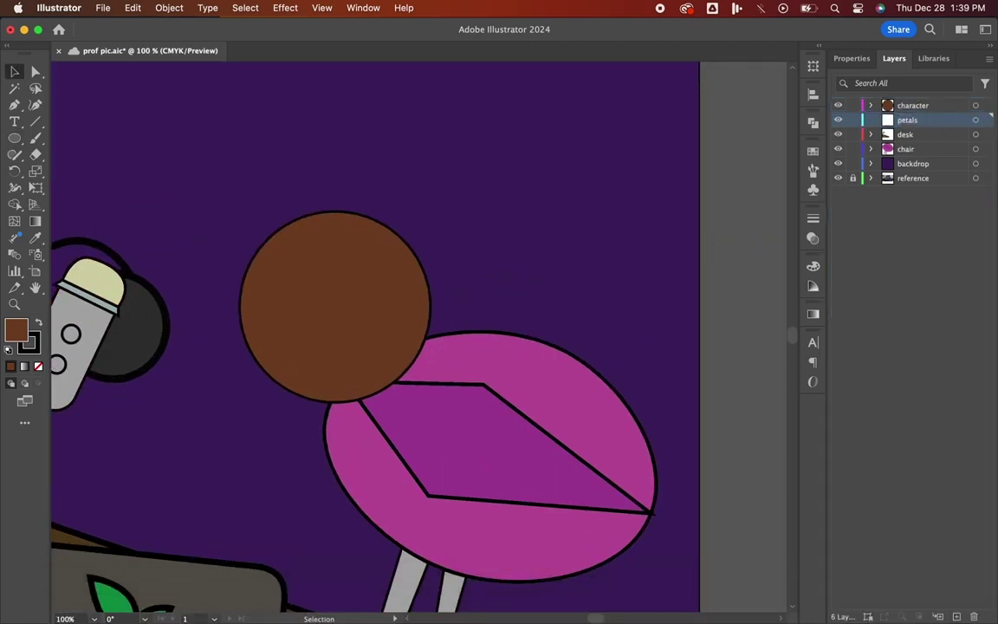
double_click(12, 327)
left_click(784, 299)
left_click_drag(745, 186, 813, 77)
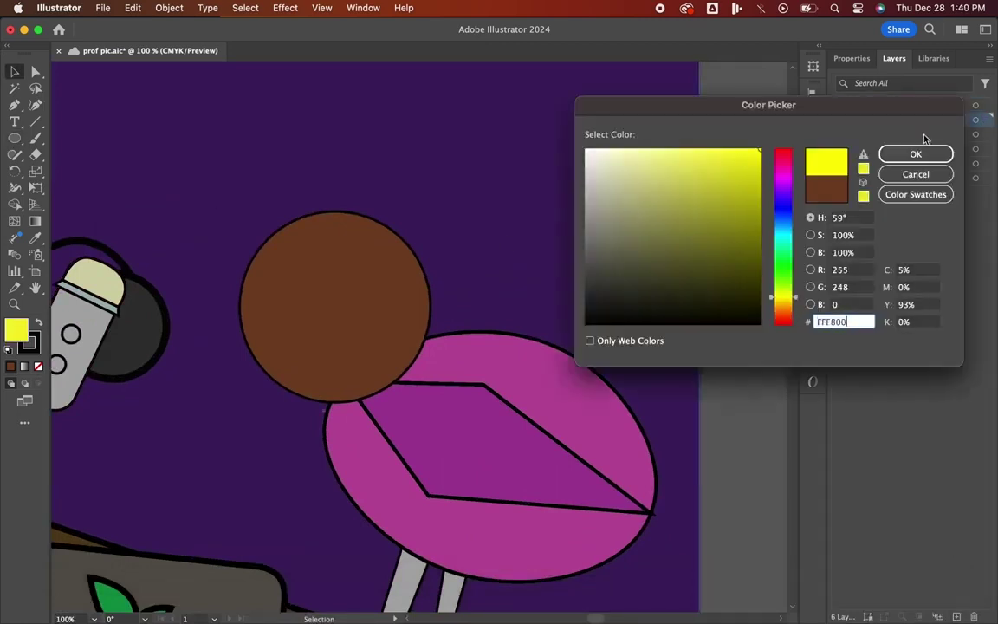
left_click(916, 154)
- Draw the top petal and the two right-hand petals around the brown head with the Pen tool, using curved segments
left_click(14, 104)
left_click(285, 226)
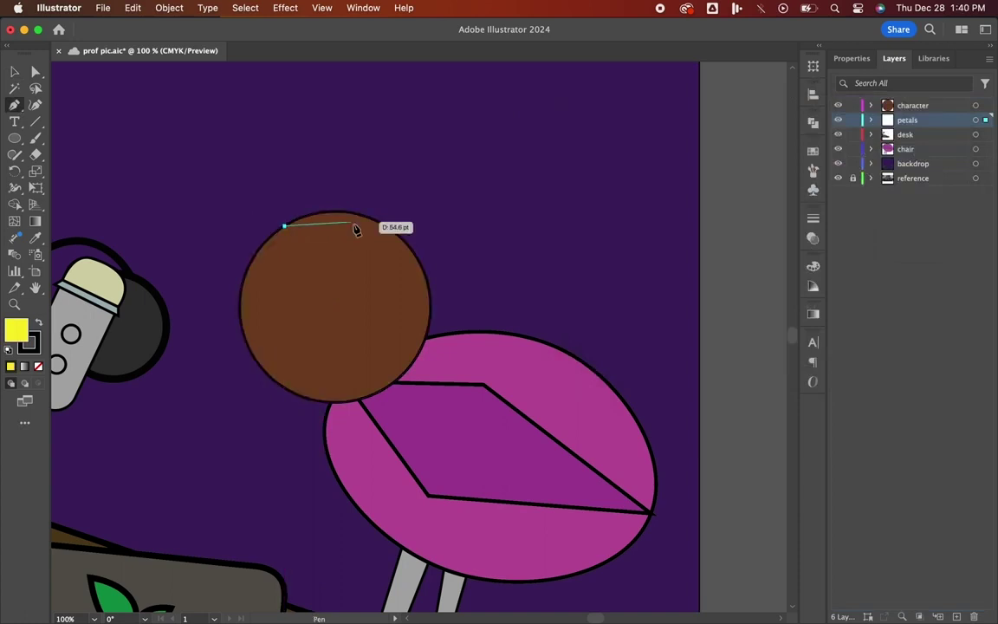
left_click_drag(386, 226, 434, 444)
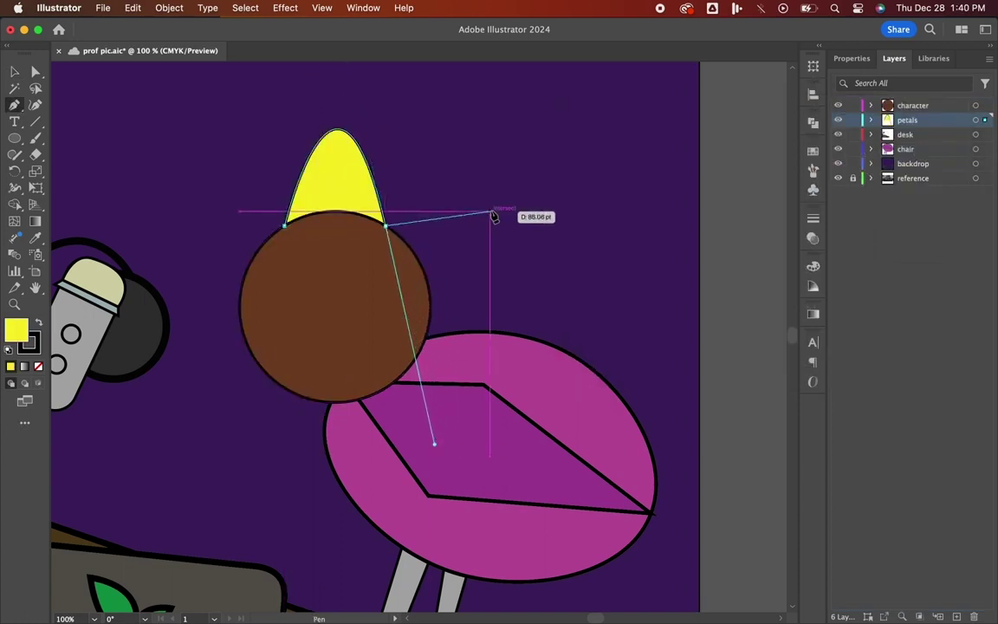
left_click_drag(429, 287, 227, 437)
key("super+z")
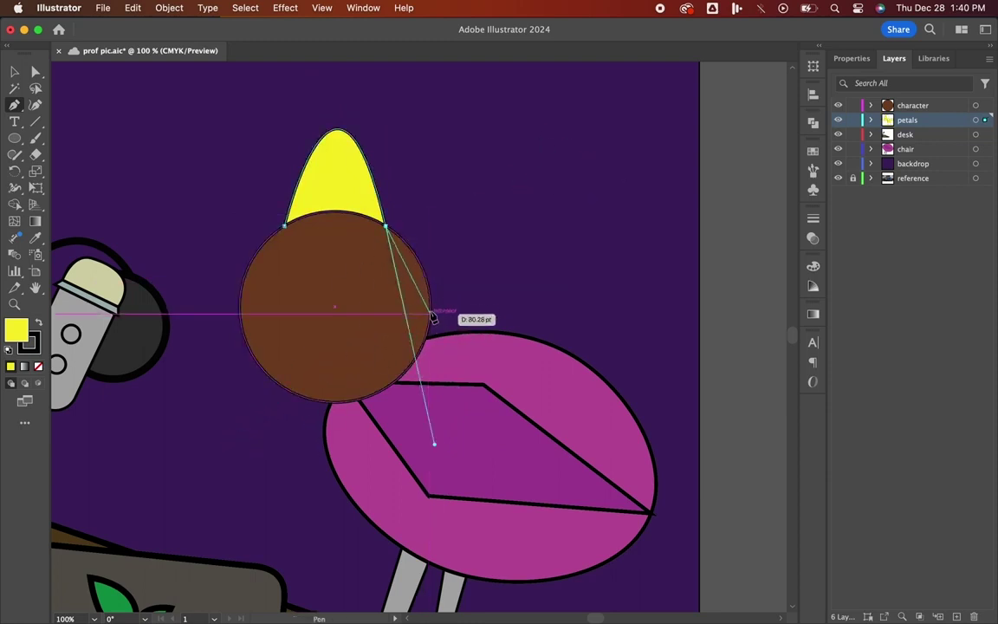
left_click_drag(431, 312, 262, 469)
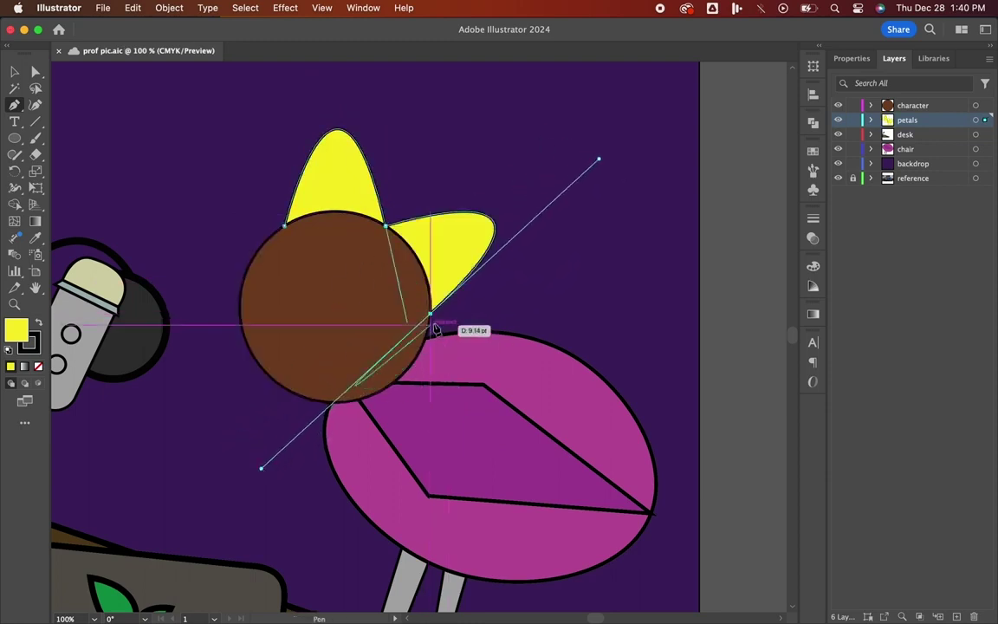
left_click(431, 314)
left_click_drag(387, 387, 163, 344)
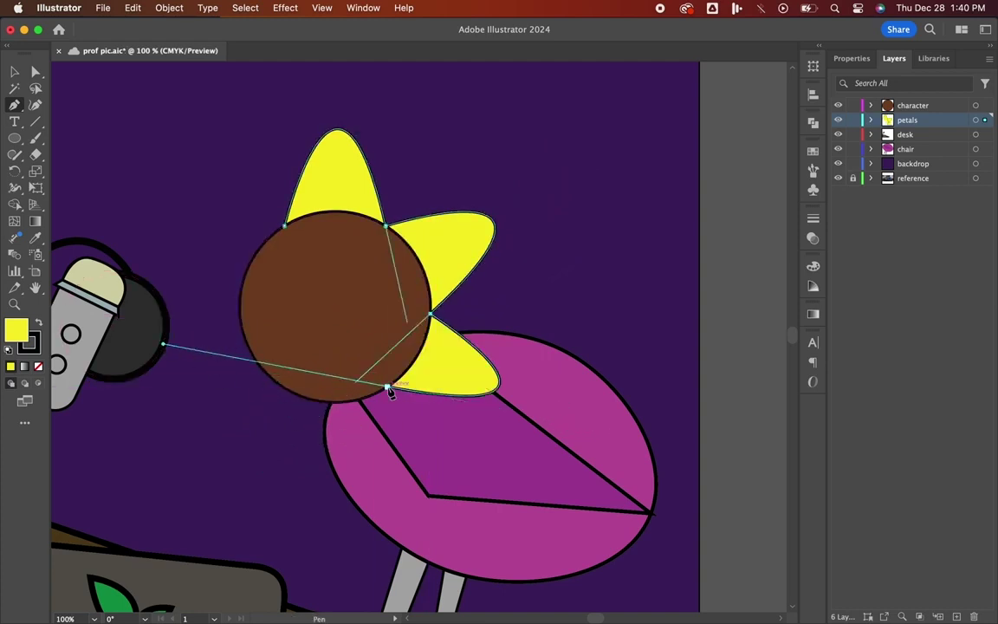
- Continue the yellow path with the bottom and two left-hand petals, closing it at the top petal's starting point
scroll(364, 390, "down", 3)
scroll(364, 390, "left", 2)
left_click_drag(317, 326, 276, 150)
scroll(377, 299, "up", 3)
left_click(327, 385)
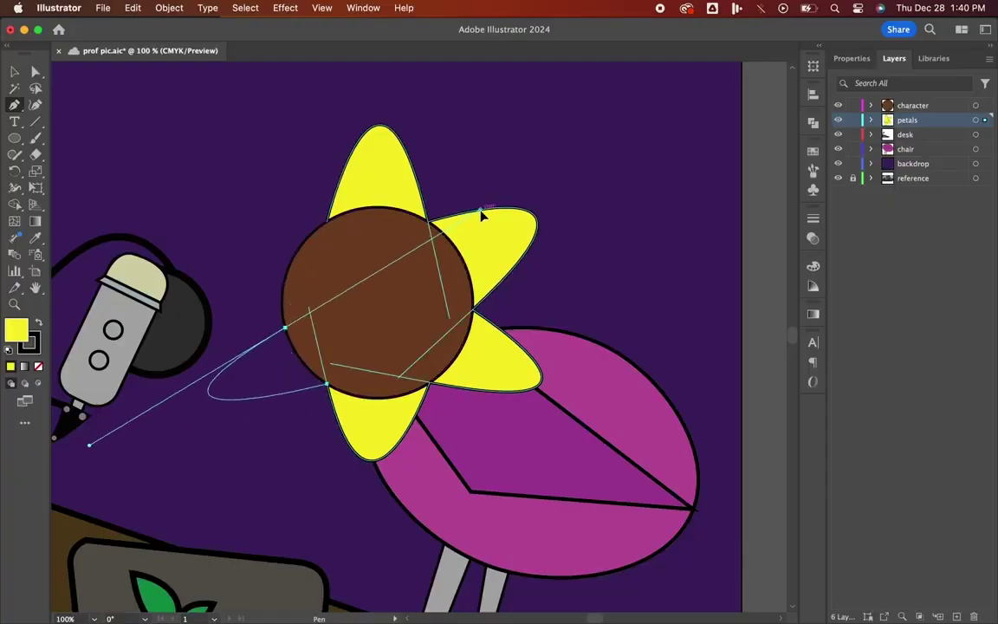
key("super+z")
left_click_drag(282, 302, 436, 142)
left_click_drag(327, 223, 493, 313)
- Round out the upper-left and lower-left petals by adding and adjusting points with the Curvature tool
left_click(35, 105)
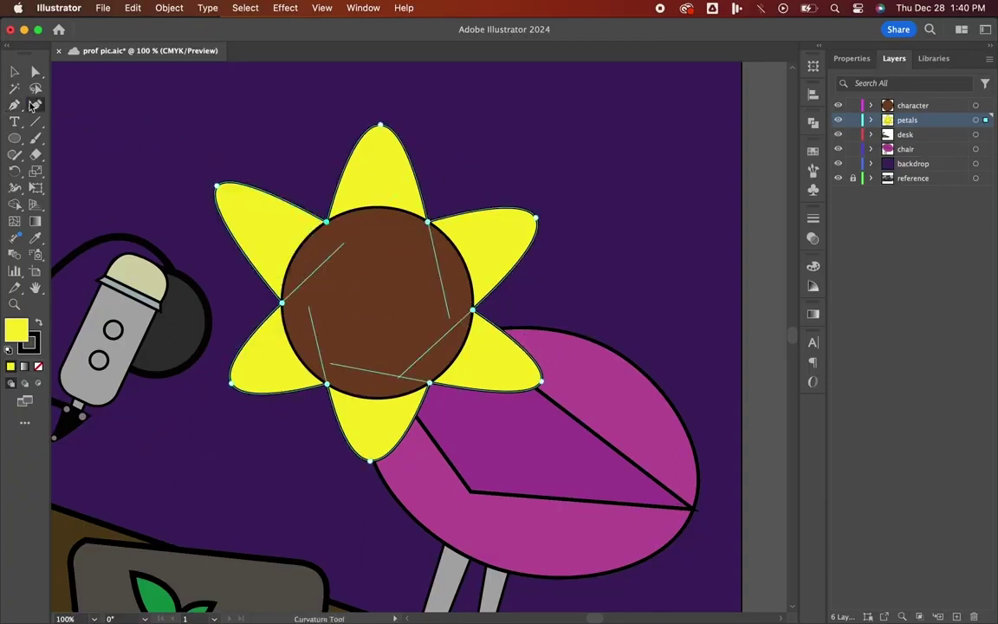
left_click(286, 189)
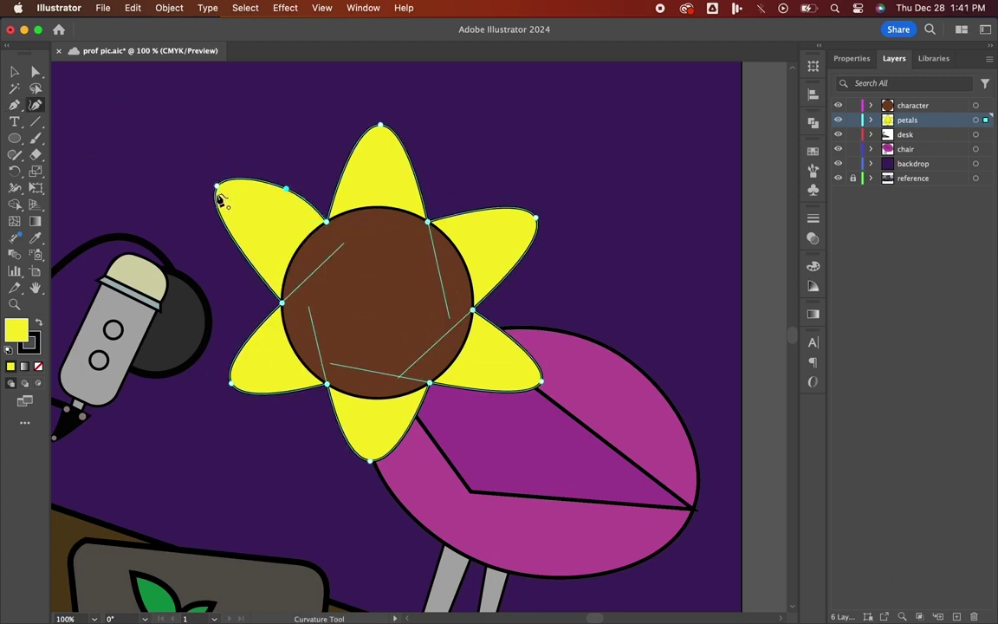
left_click_drag(217, 187, 243, 195)
left_click_drag(244, 238, 238, 241)
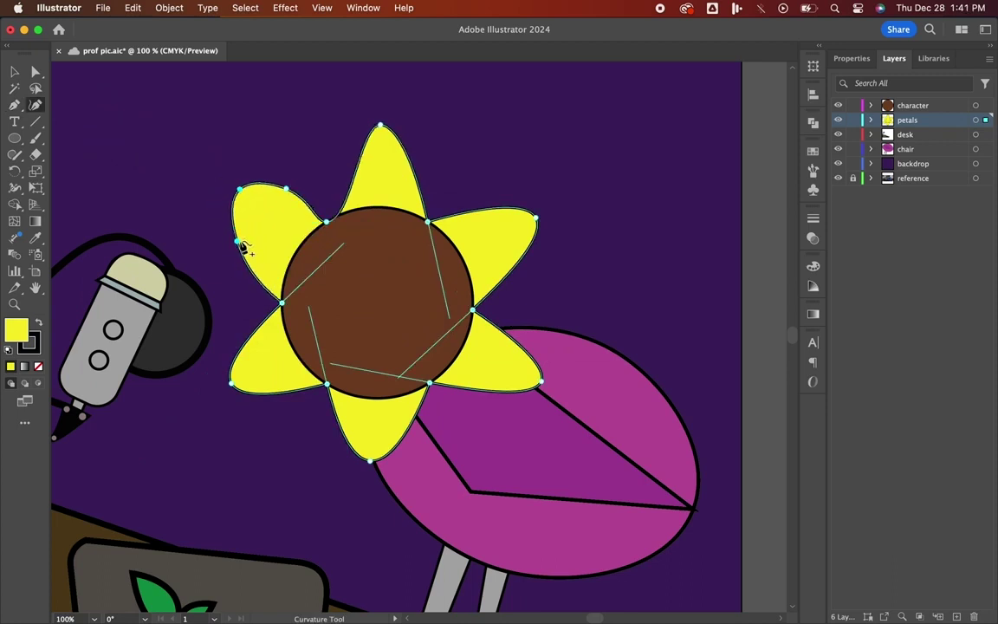
left_click_drag(327, 224, 330, 227)
left_click_drag(231, 383, 215, 374)
left_click_drag(245, 333, 233, 333)
- Lengthen the bottom petal and add curve points to make the top and right-hand petals fuller
left_click_drag(357, 457, 329, 446)
left_click_drag(486, 387, 487, 399)
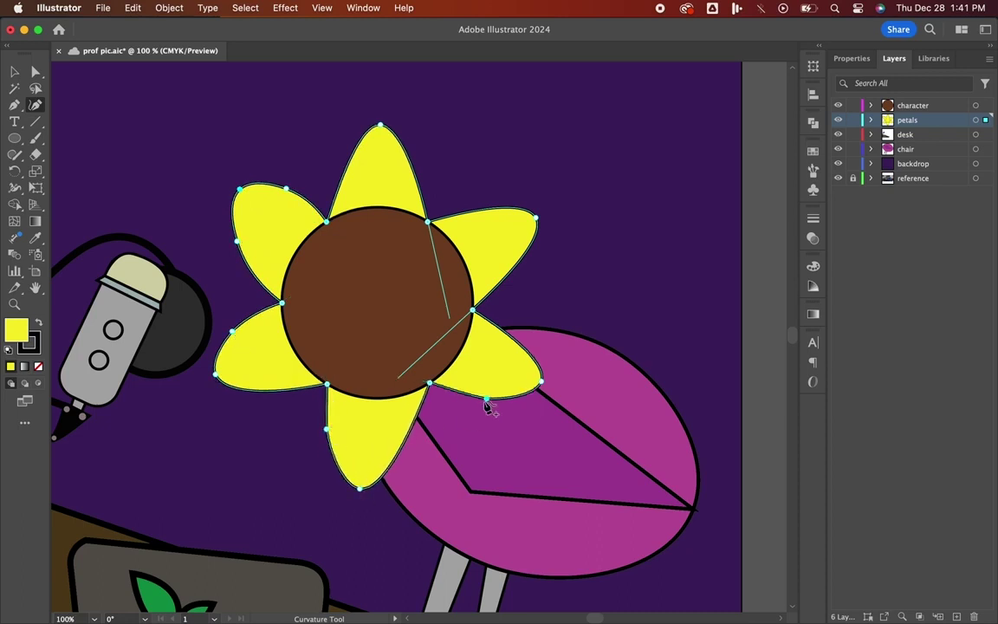
left_click_drag(542, 383, 544, 395)
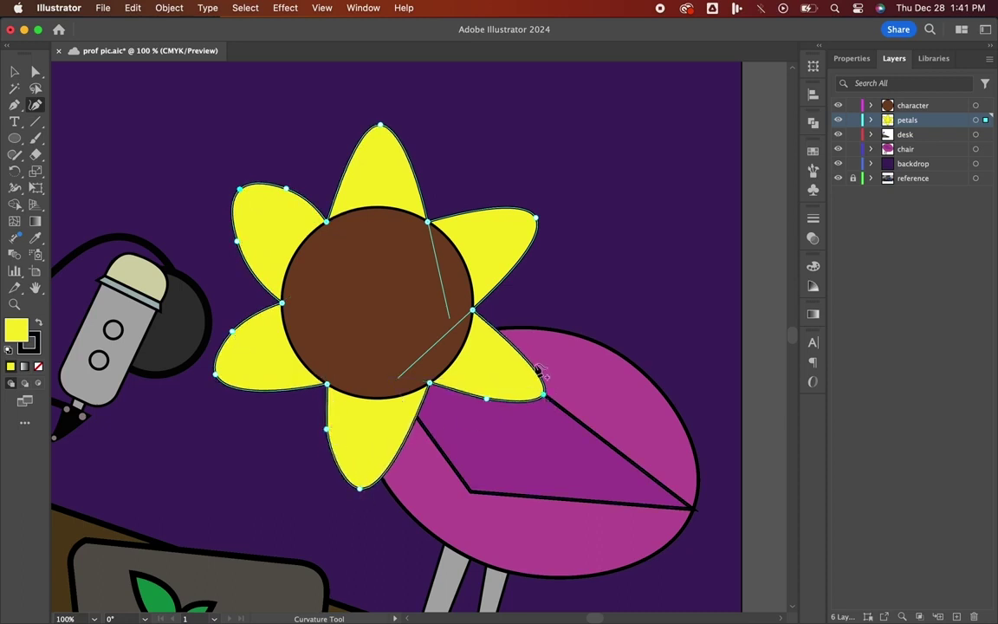
left_click(522, 267)
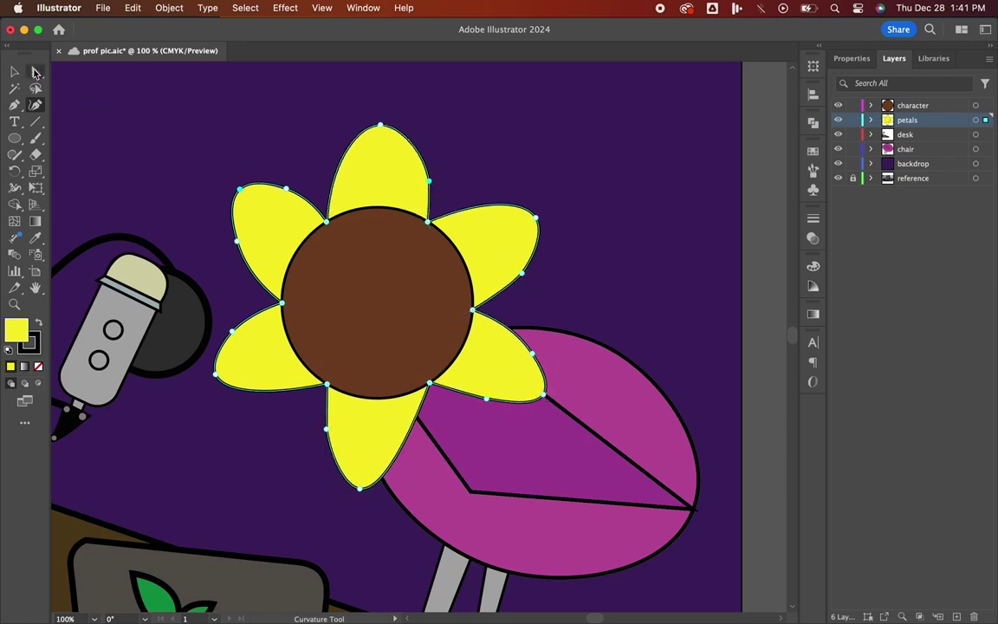
key("v")
scroll(650, 295, "right", 2)
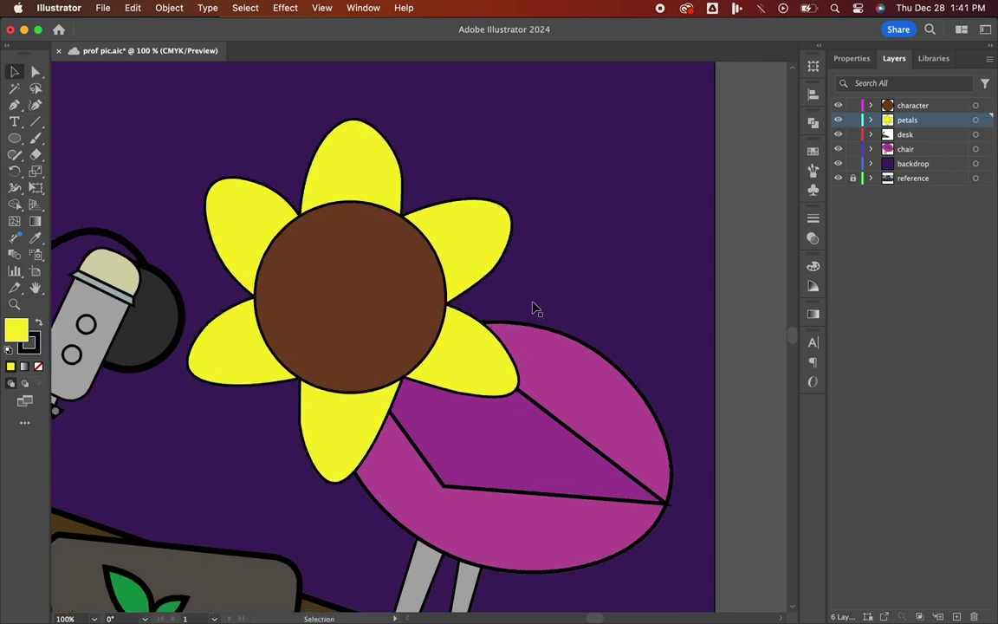
- Shorten the bottom petal and remove the duplicate anchor point between the top and upper-right petals
left_click(35, 104)
left_click_drag(334, 482, 336, 462)
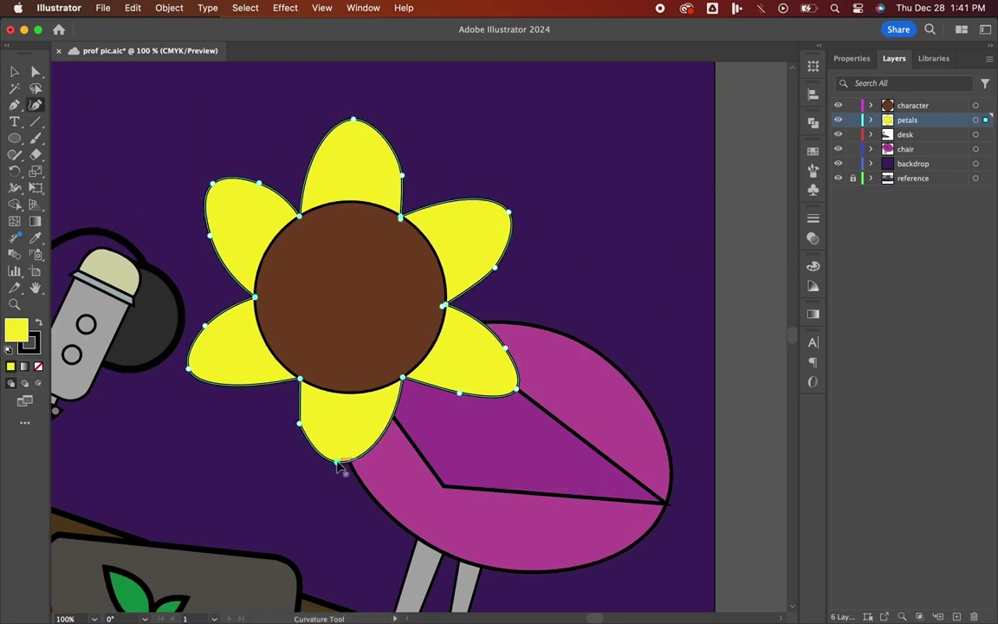
left_click(401, 217)
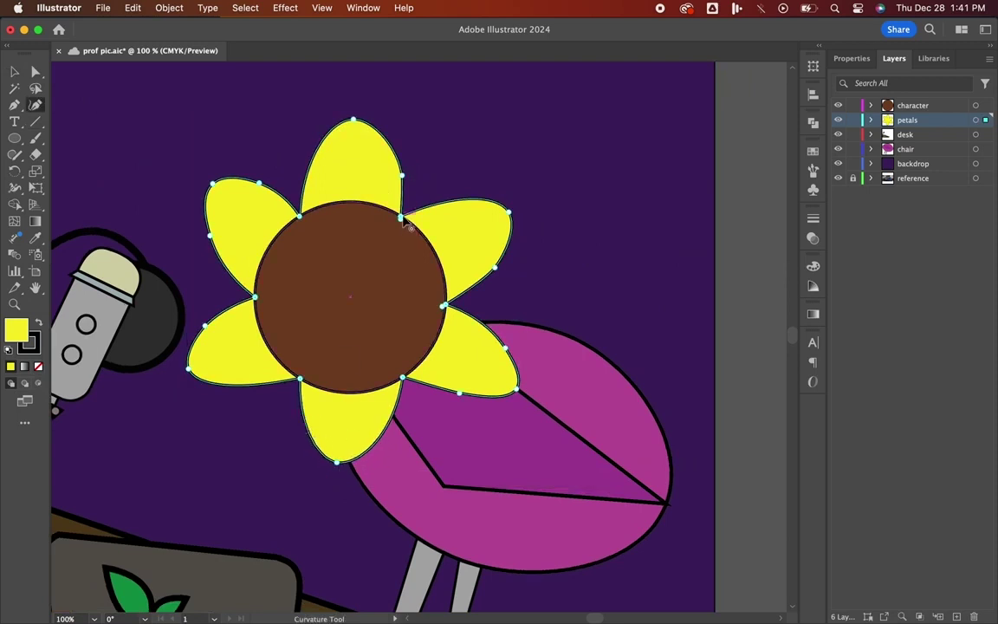
key("Delete")
double_click(400, 219)
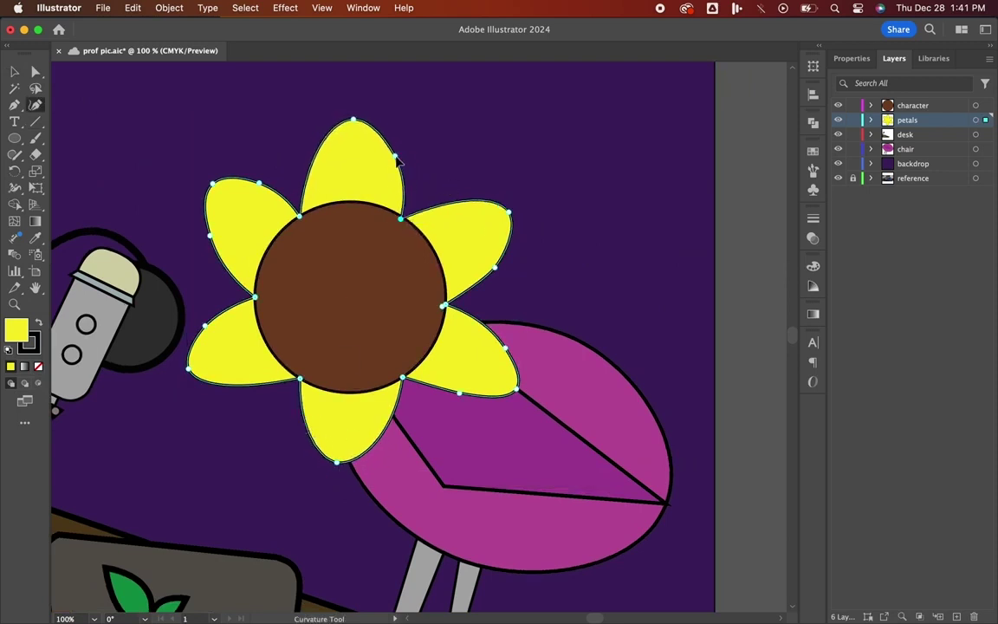
- Refine the curves of the side petals, rounding the lower-right one and reshaping the lower-left one to a narrower tip
left_click_drag(188, 369, 193, 380)
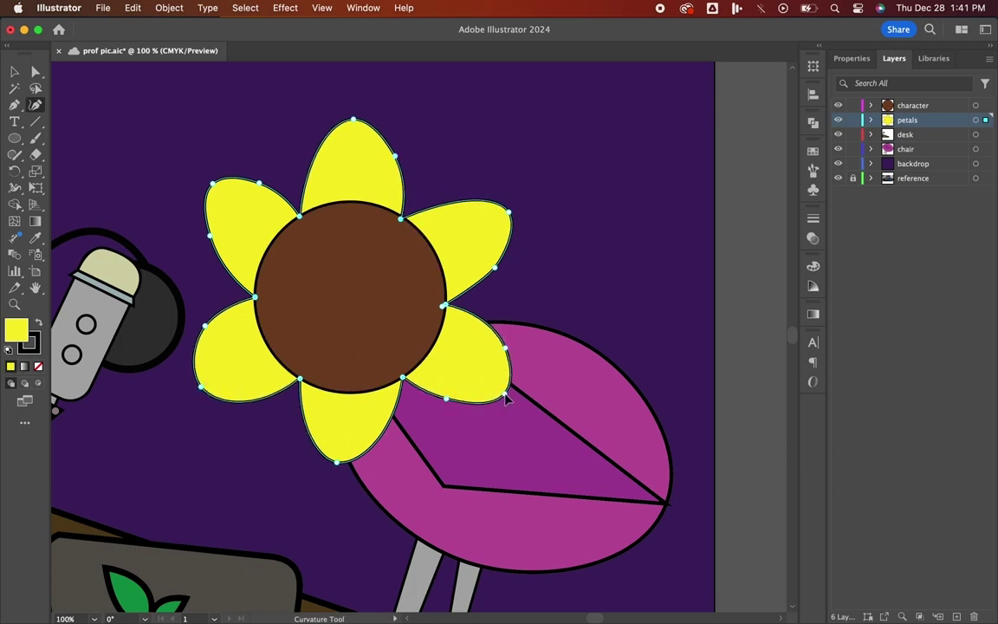
left_click_drag(501, 404, 489, 408)
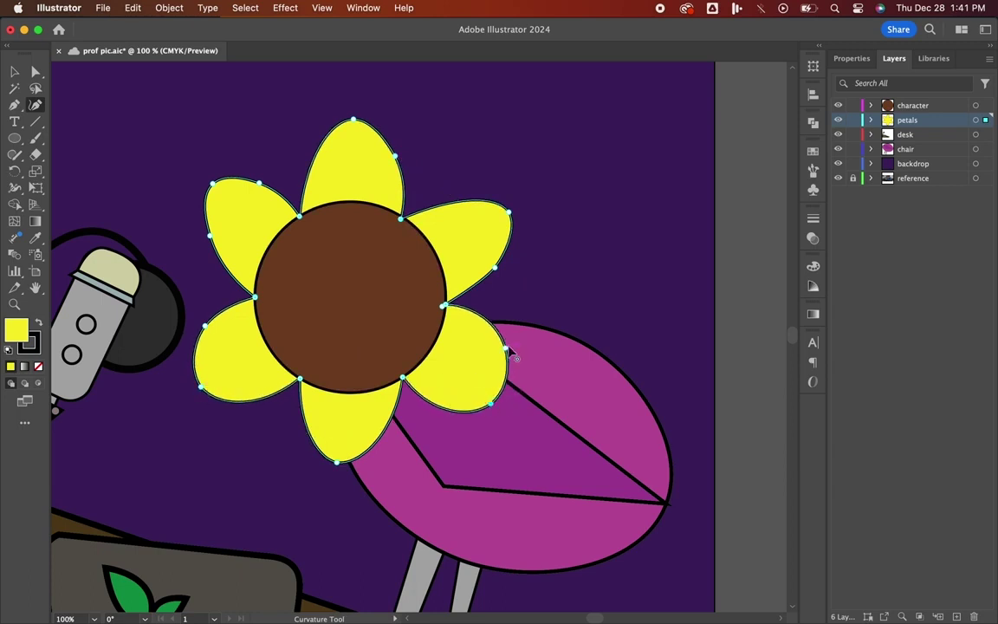
left_click_drag(509, 364, 500, 357)
left_click_drag(489, 405, 478, 414)
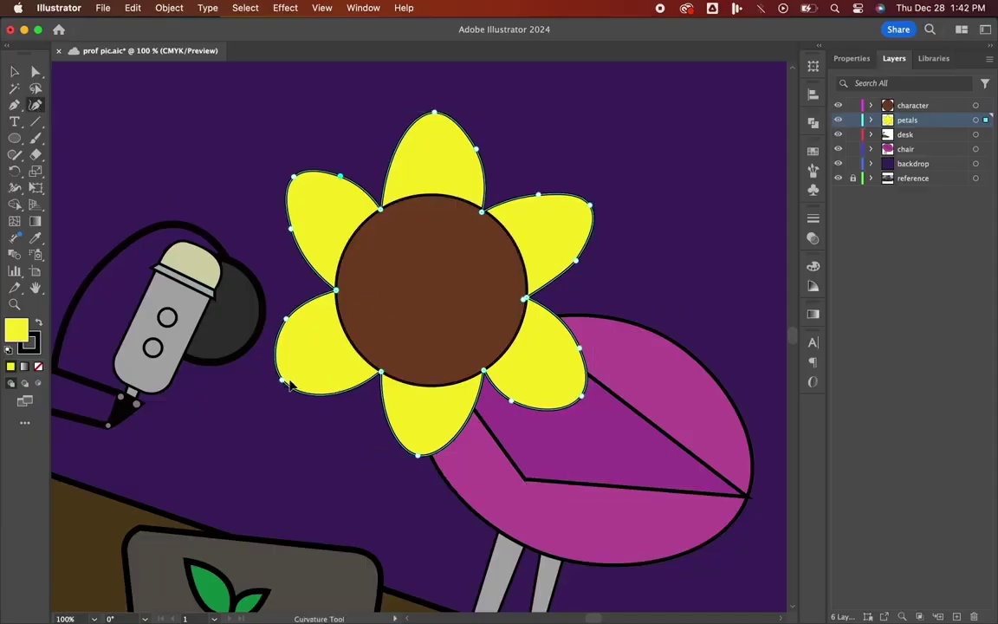
left_click_drag(348, 394, 342, 384)
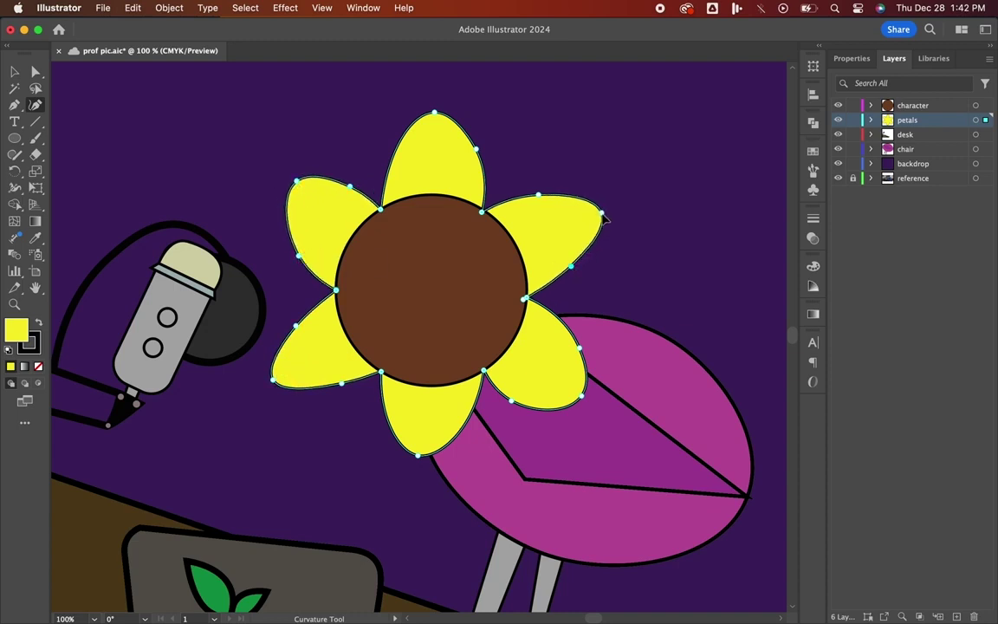
key("v")
- Lock the backdrop layer and add a new layer named stem between the petals and desk layers
left_click(679, 204)
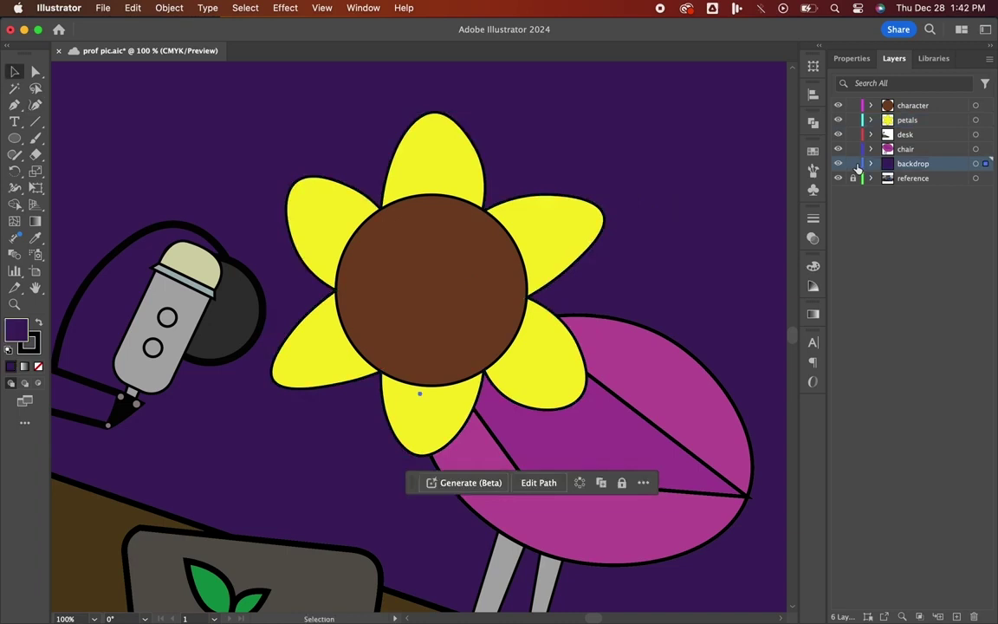
left_click(854, 165)
scroll(668, 314, "down", 2)
key("super+minus")
key("super+minus")
scroll(668, 313, "left", 2)
left_click(916, 123)
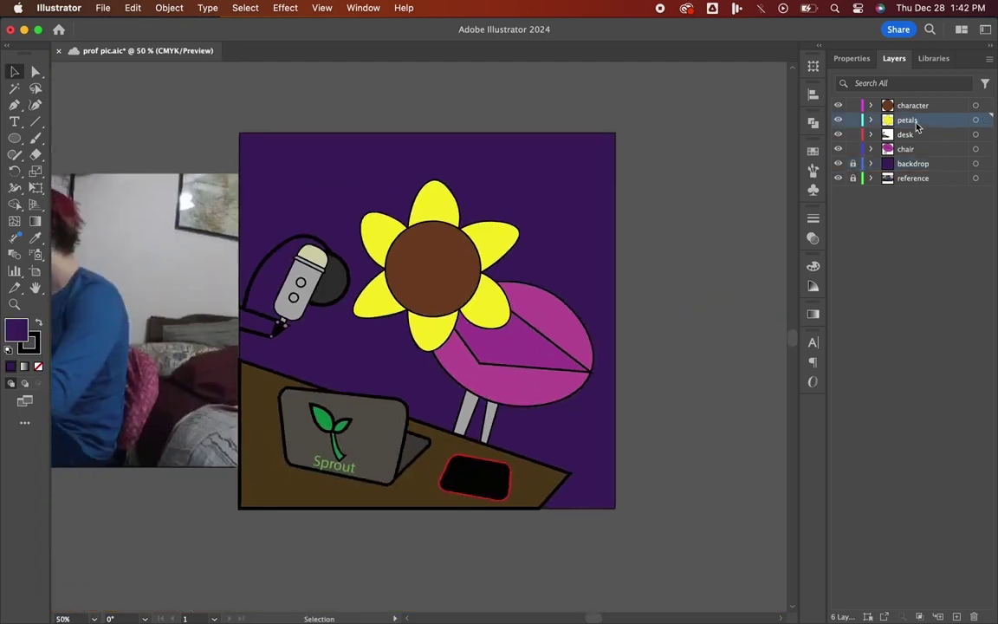
left_click(957, 615)
double_click(912, 133)
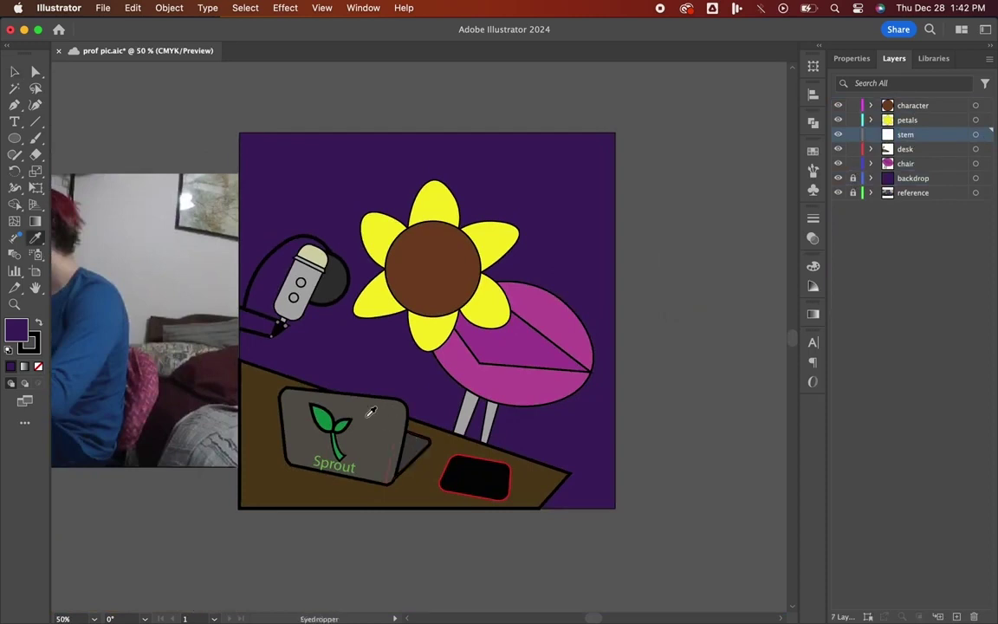
- Choose a bright green fill and draw a curved stem from the flower head down to the desk's edge
double_click(10, 327)
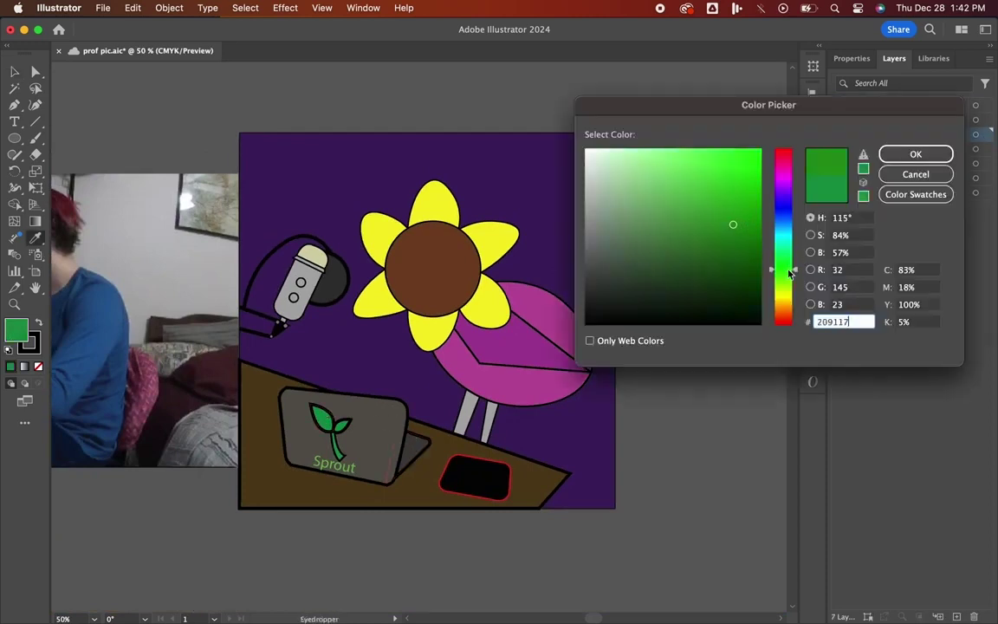
left_click_drag(749, 214, 746, 166)
left_click(927, 159)
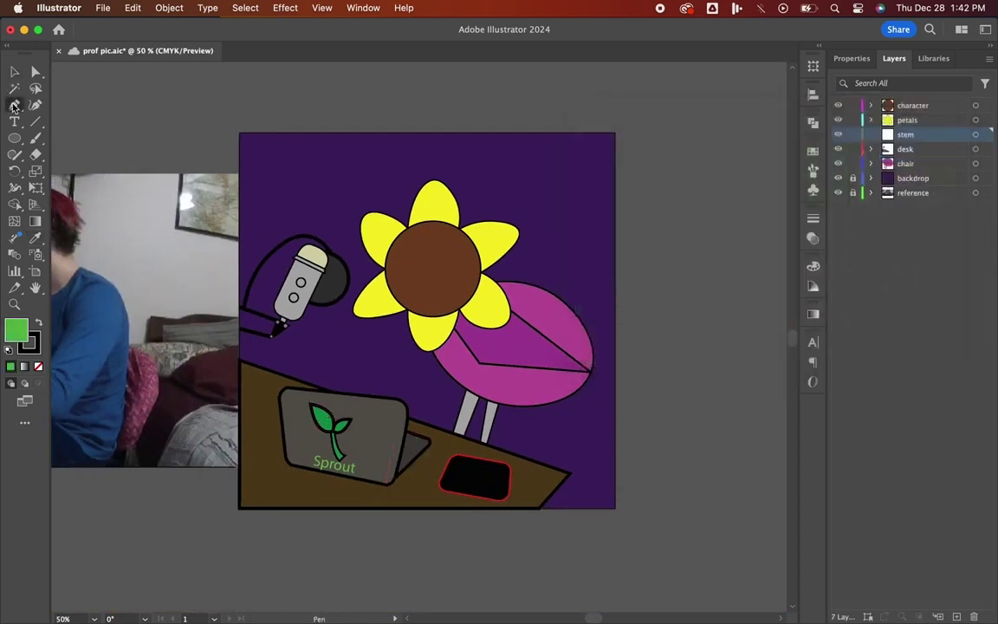
key("super+equal")
key("super+equal")
scroll(561, 358, "down", 2)
scroll(562, 359, "right", 1)
left_click(376, 214)
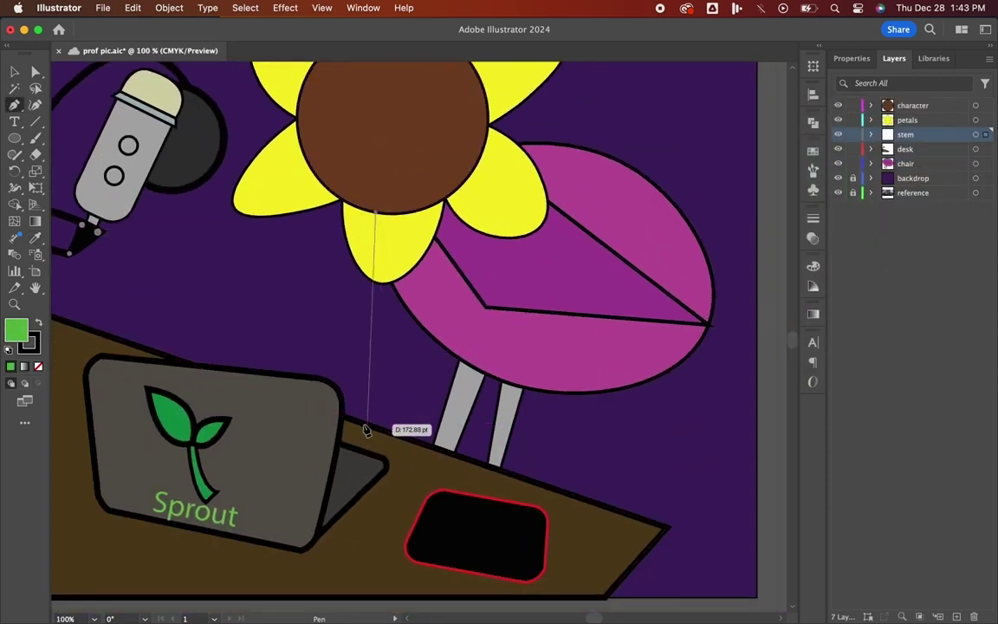
mouse_move(367, 427)
left_mouse_down()
mouse_move(341, 451)
mouse_move(345, 463)
left_mouse_up()
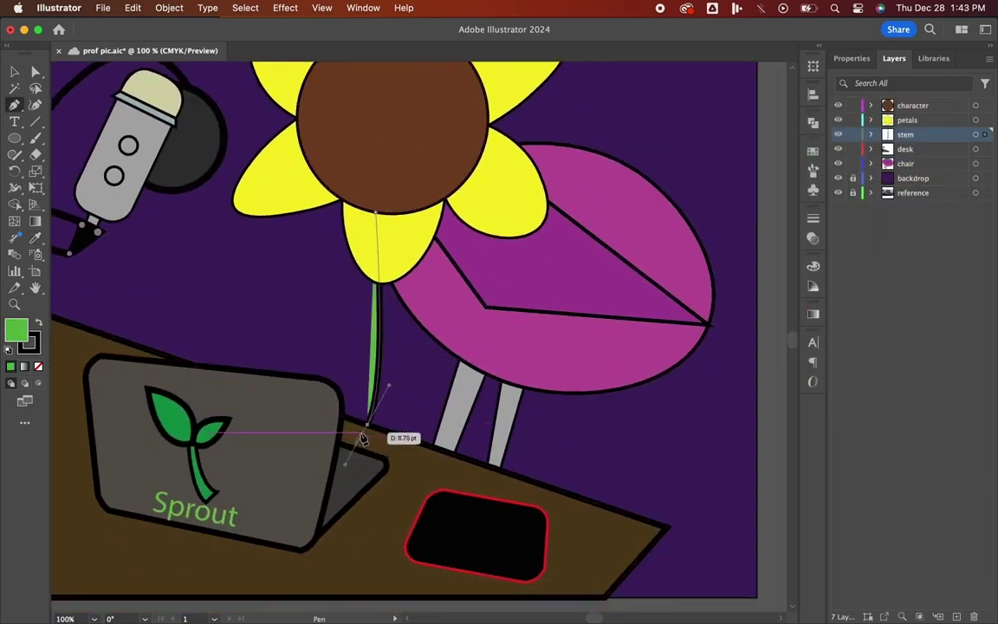
left_click(421, 444)
left_click_drag(393, 136, 386, 110)
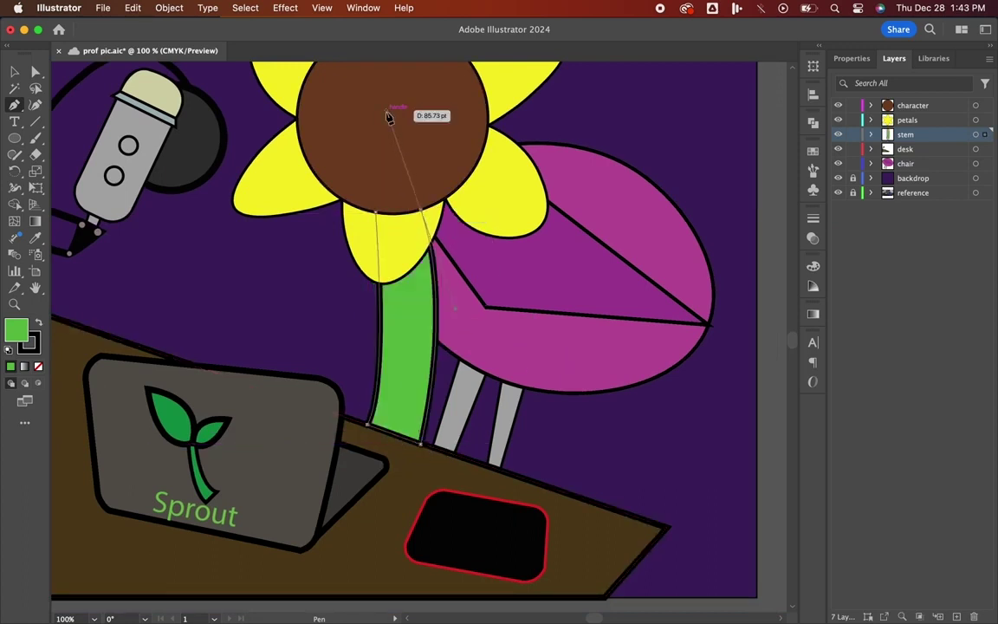
- Stretch the stem's lower end past the desk edge and move the stem layer below the desk layer
left_click(14, 72)
left_click_drag(402, 445, 401, 460)
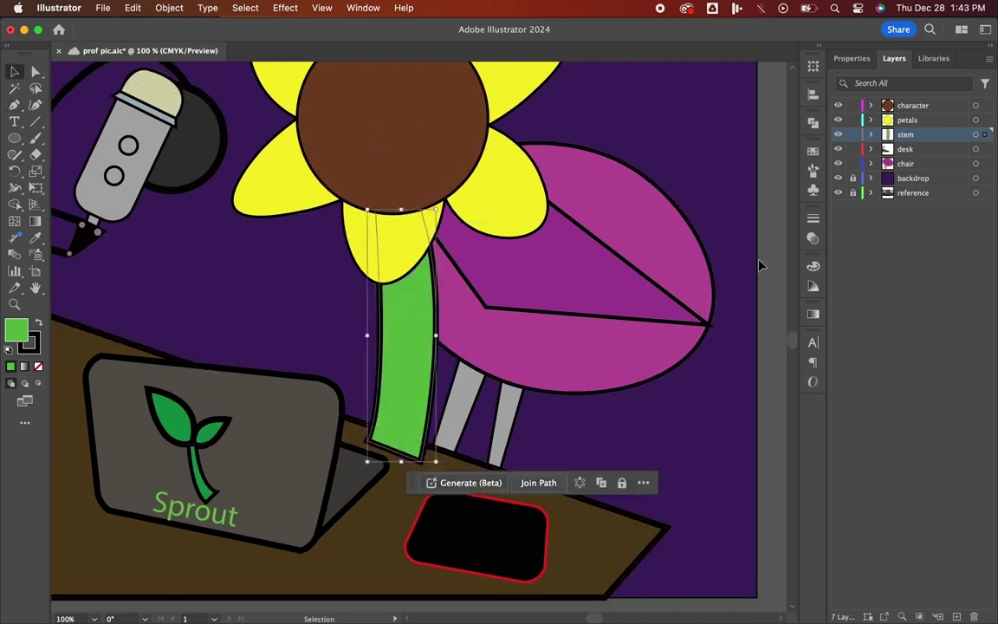
left_click_drag(901, 139, 907, 157)
- Rotate the yellow petals slightly counterclockwise around the brown head
left_click(921, 123)
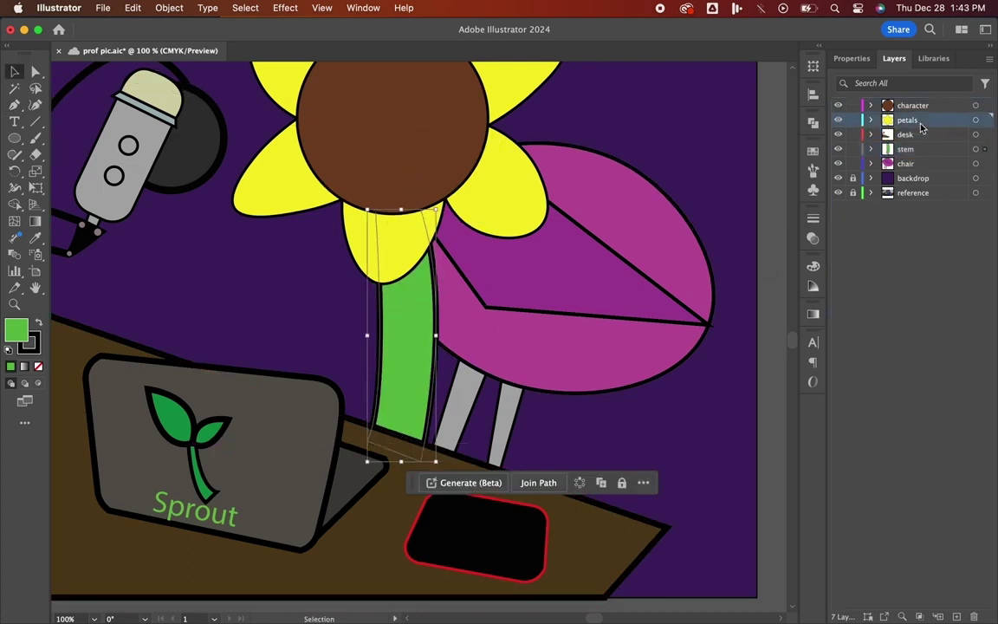
scroll(483, 309, "up", 3)
left_click(482, 308)
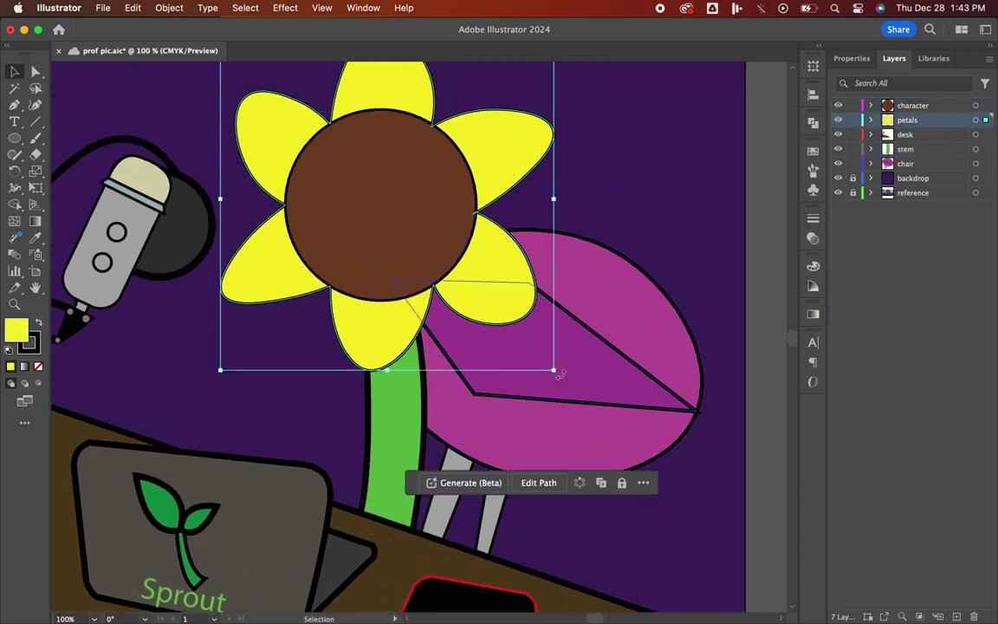
left_click_drag(561, 373, 592, 352)
scroll(766, 312, "up", 3)
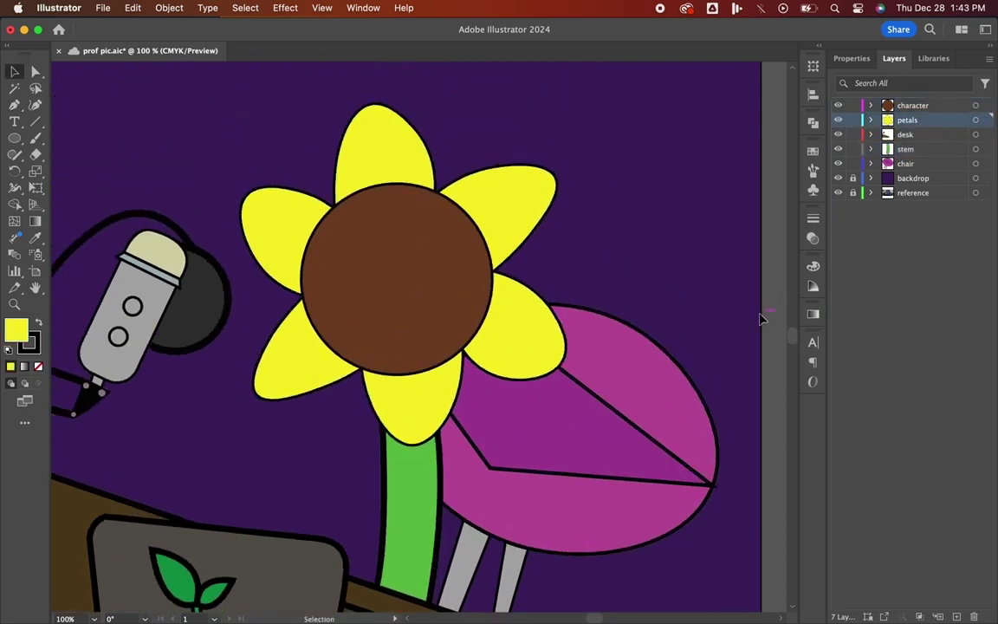
- Reshape the lower-left yellow petal with the Curvature tool by pulling its tip slightly inward for a rounder shape
left_click(36, 104)
left_click_drag(256, 395, 267, 384)
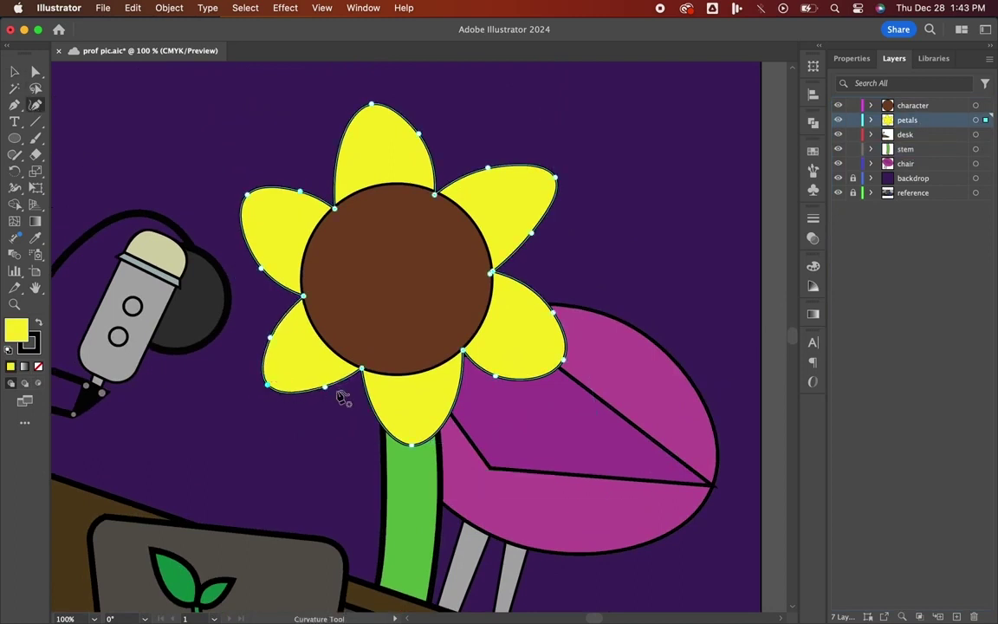
key("v")
left_click(682, 352)
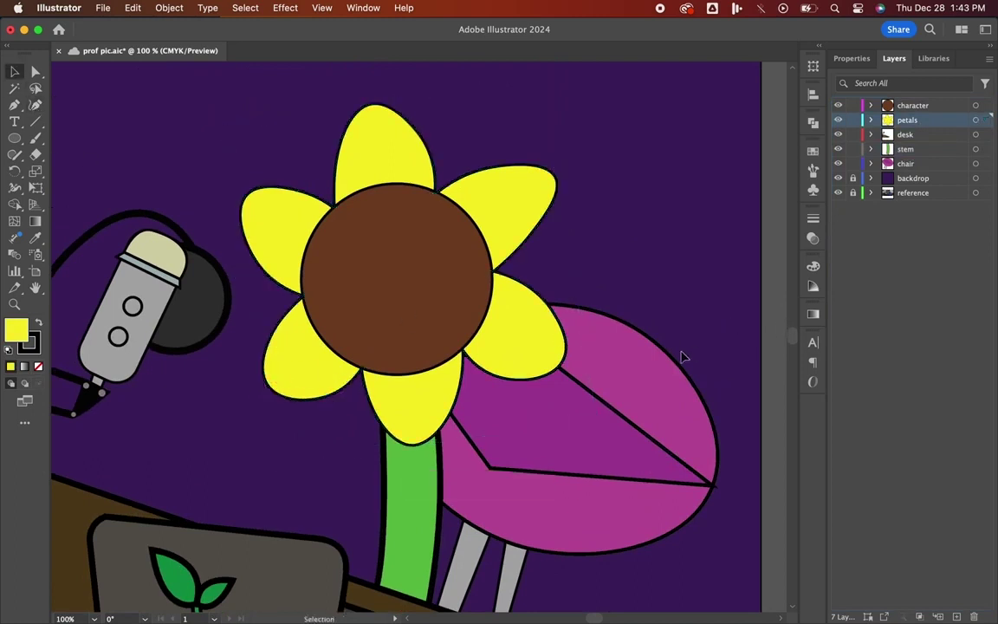
- Rename the character layer as face
scroll(682, 352, "down", 3)
scroll(650, 321, "left", 3)
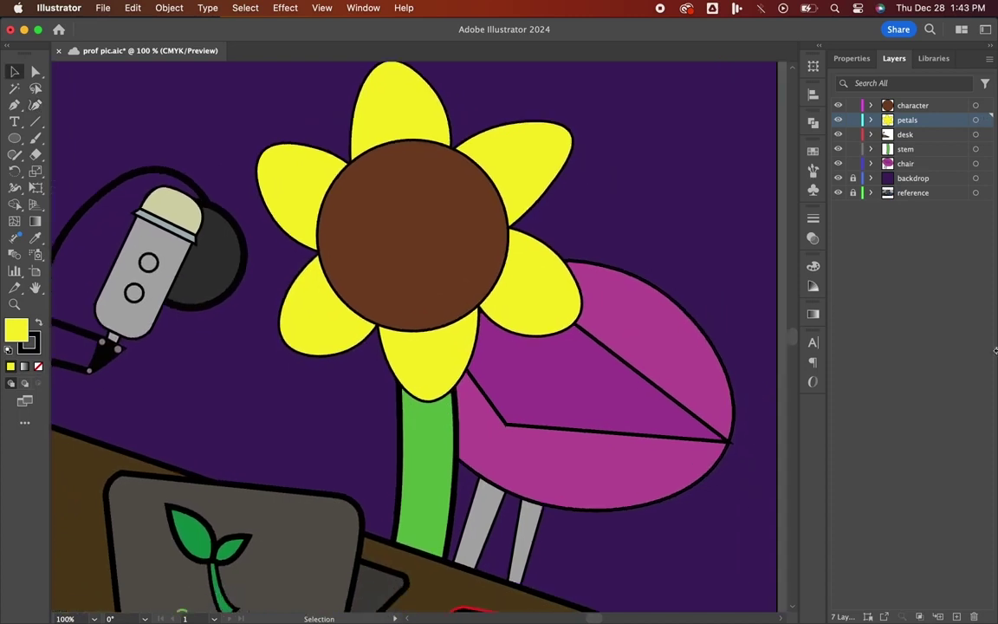
double_click(908, 105)
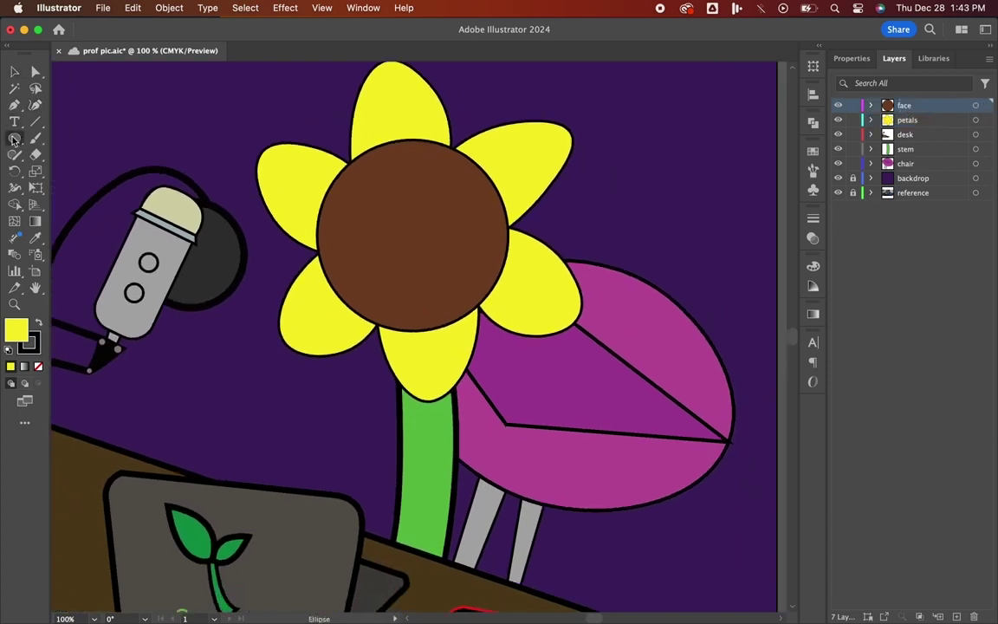
- Choose a magenta fill using ff00ff and draw a small upright oval eye on the left half of the brown head
double_click(17, 330)
type("ff00ff")
key("Return")
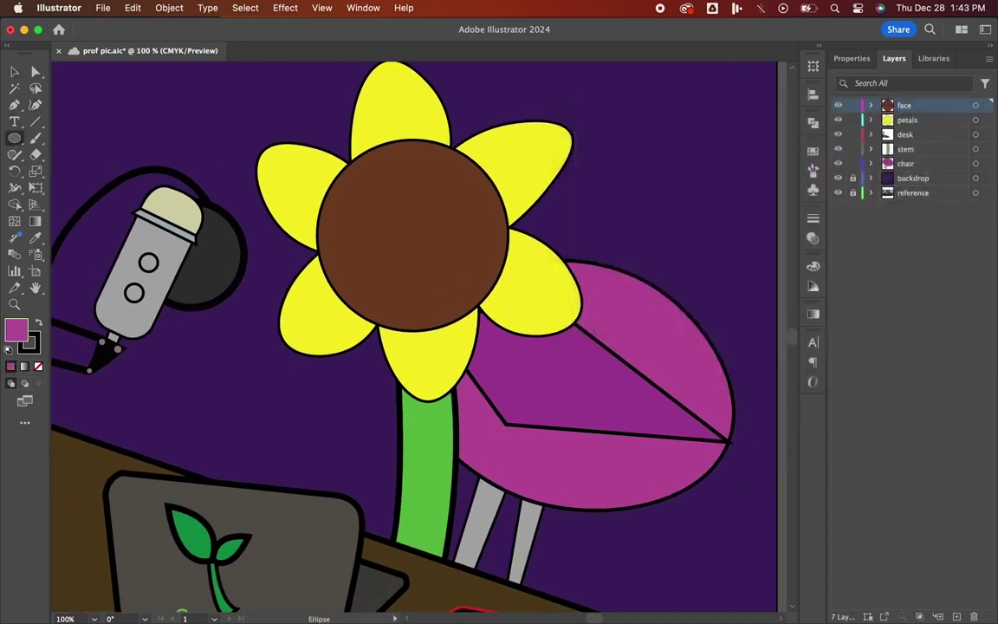
mouse_move(368, 192)
left_mouse_down()
mouse_move(402, 240)
mouse_move(412, 235)
mouse_move(370, 227)
left_mouse_up()
double_click(21, 324)
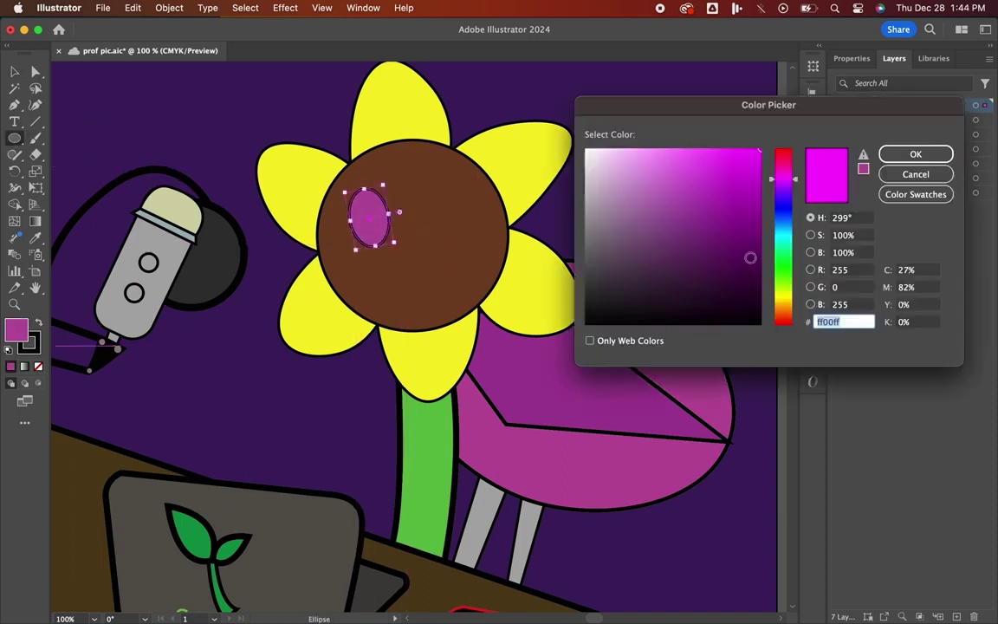
left_click_drag(756, 161, 728, 146)
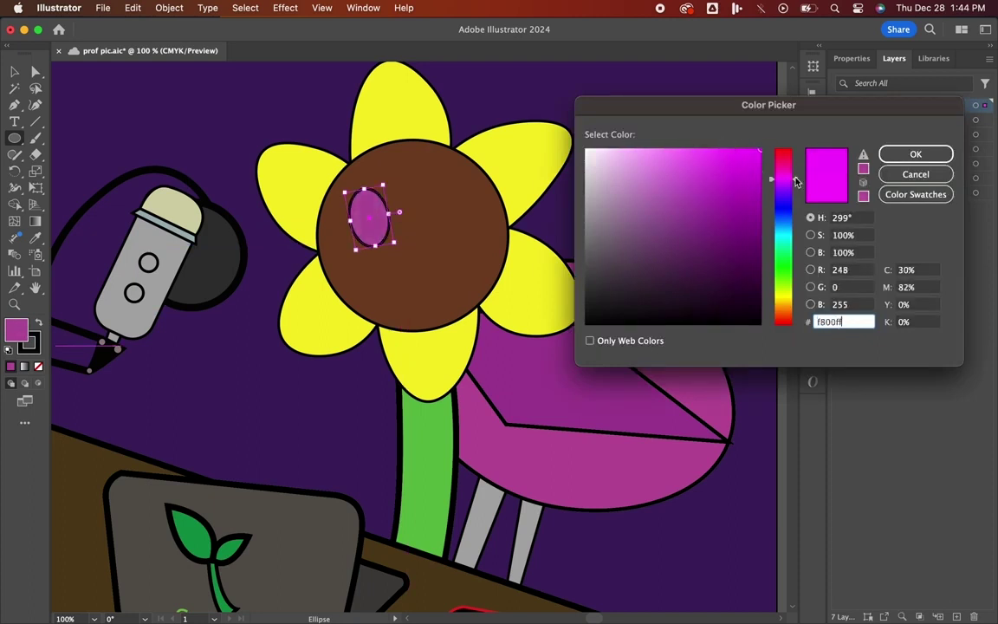
left_click_drag(796, 180, 794, 176)
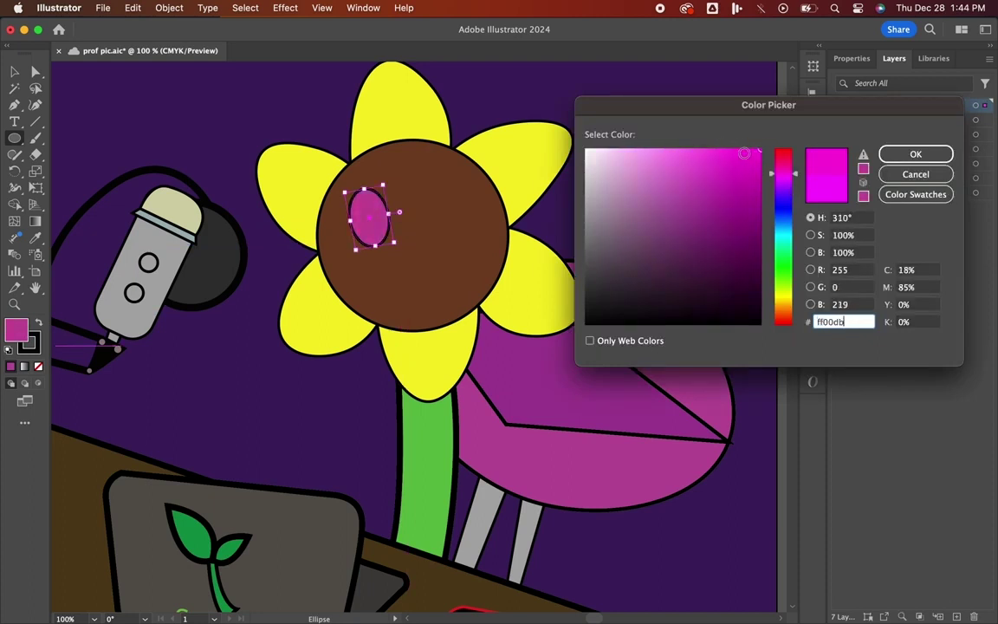
left_click_drag(745, 154, 694, 150)
left_click(702, 163)
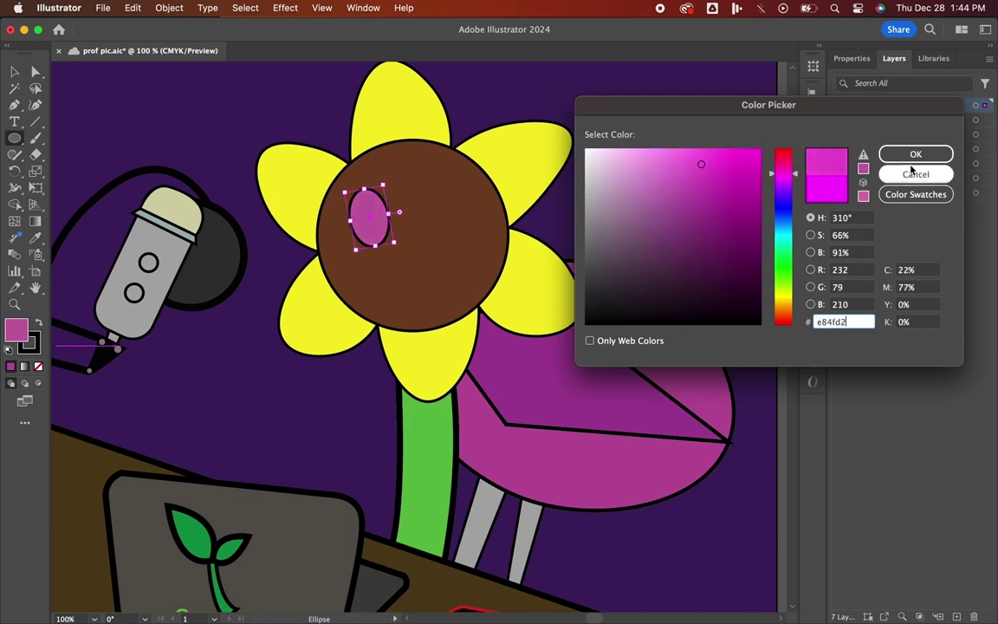
left_click(691, 149)
mouse_move(796, 174)
left_mouse_down()
mouse_move(807, 180)
mouse_move(796, 183)
mouse_move(796, 199)
mouse_move(796, 190)
left_mouse_up()
left_click(742, 157)
left_click(916, 174)
- Set the oval eye's fill to magenta ff00ff
double_click(24, 332)
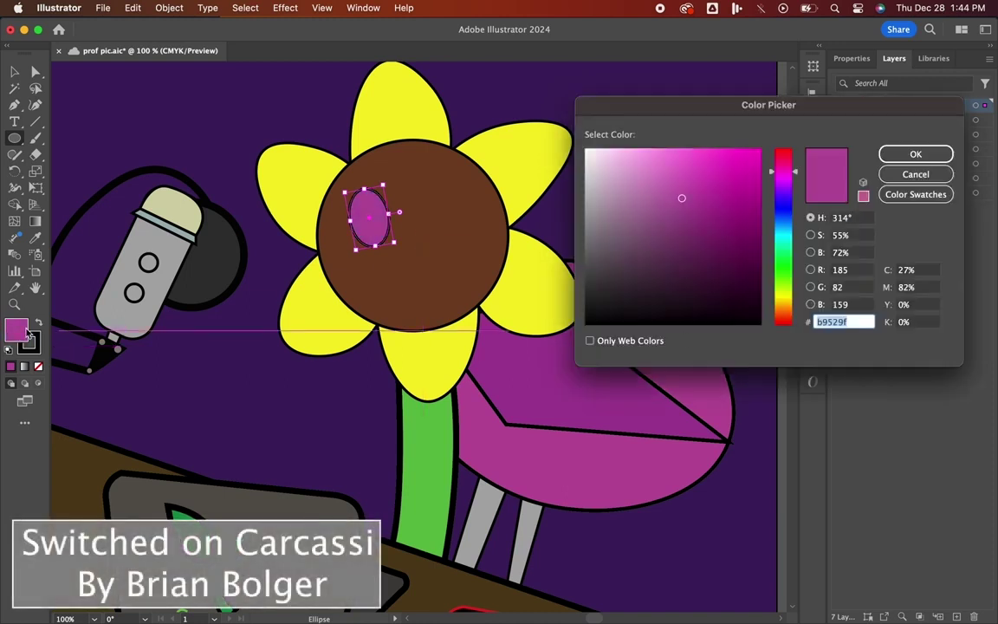
left_click_drag(796, 173, 789, 136)
mouse_move(701, 190)
left_mouse_down()
mouse_move(729, 167)
mouse_move(809, 155)
mouse_move(797, 177)
left_mouse_up()
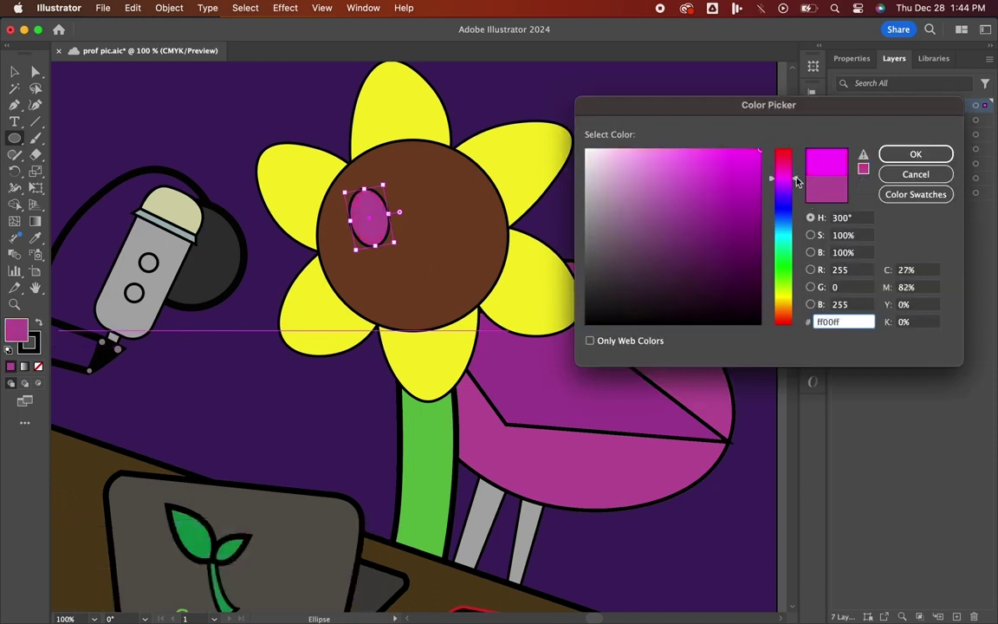
left_click(894, 153)
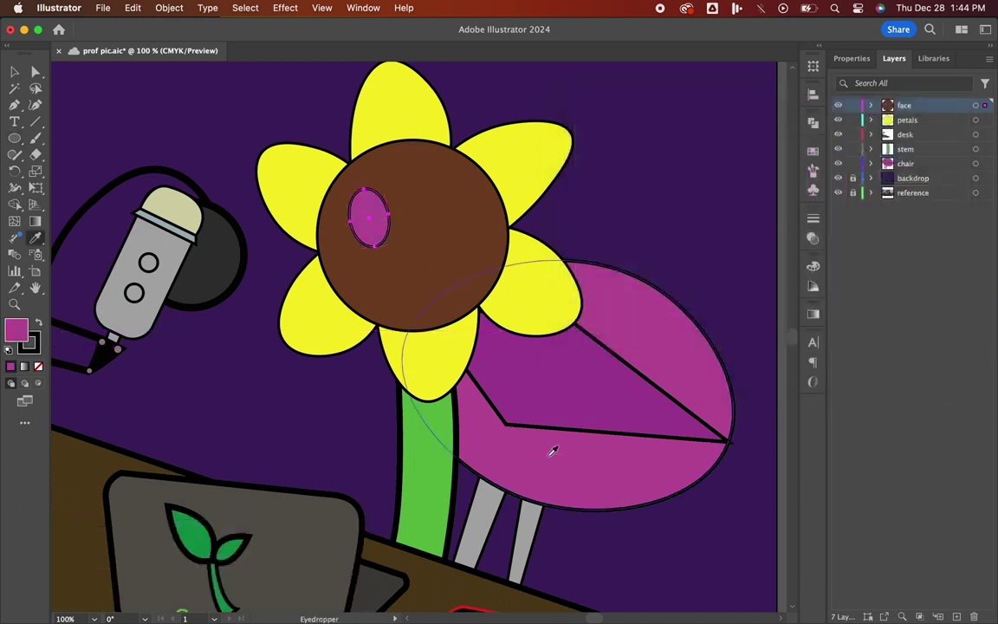
- Duplicate the magenta eye onto the right half of the head and adjust the eyes' spacing and height
left_click(13, 74)
left_click_drag(370, 217, 442, 220)
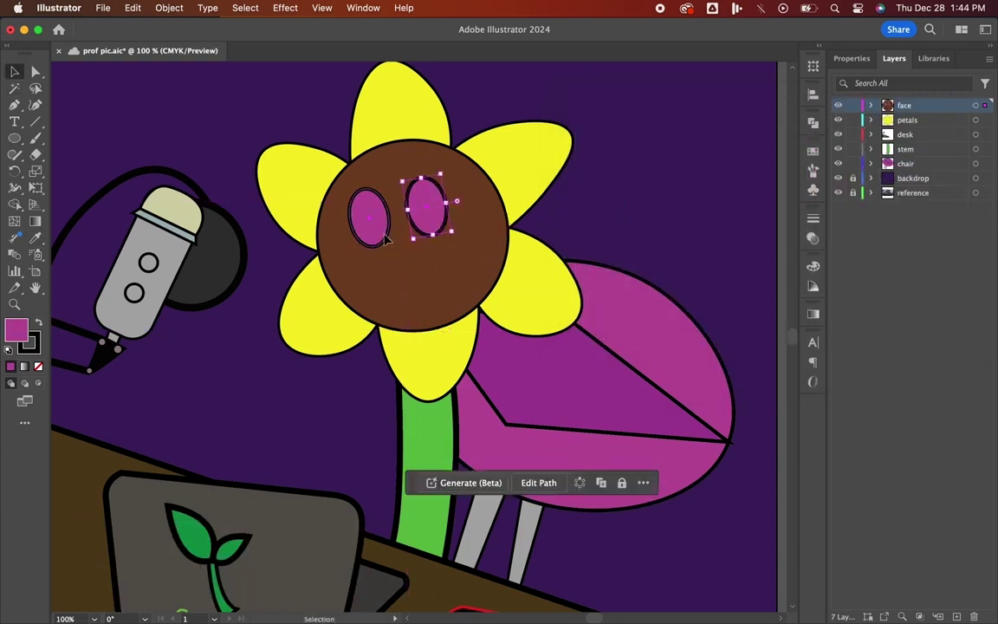
left_click_drag(385, 235, 425, 236)
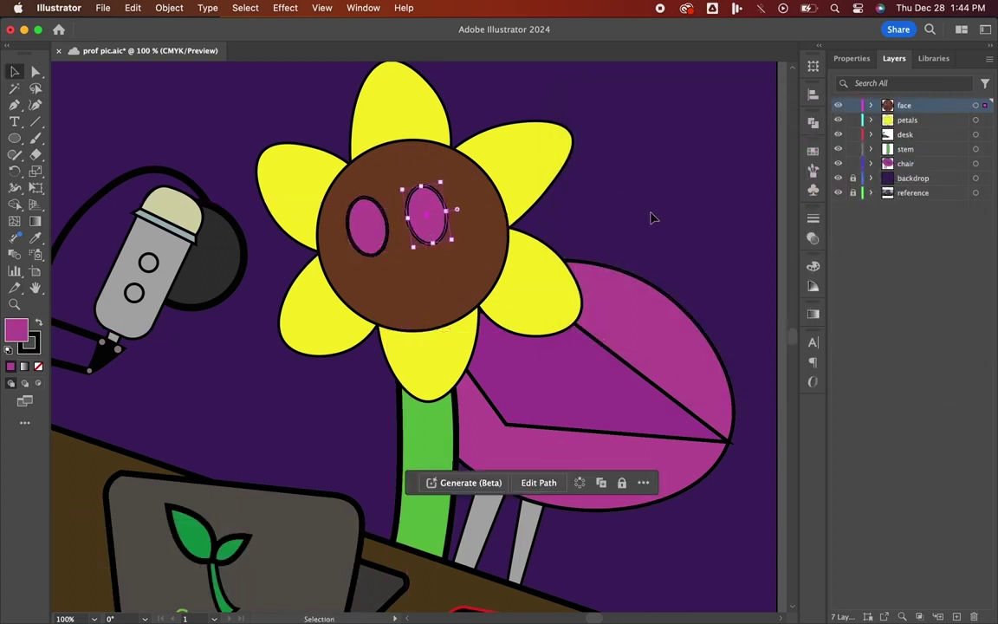
- Add a new layer named arms between the petals and desk layers
scroll(680, 227, "down", 3)
scroll(680, 227, "right", 2)
left_click(910, 147)
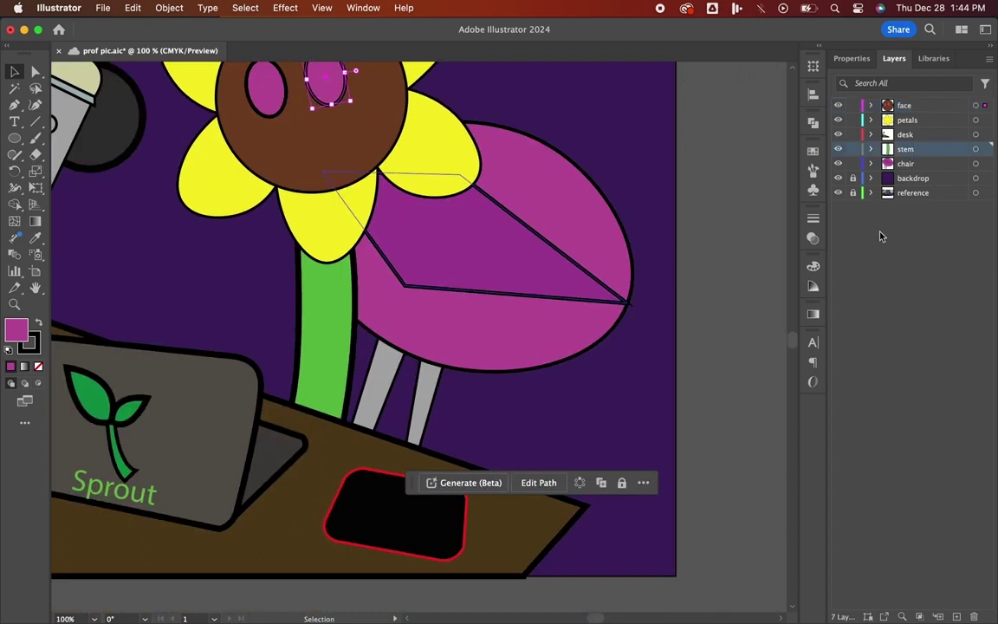
left_click(958, 616)
left_click_drag(907, 150, 908, 127)
type("a")
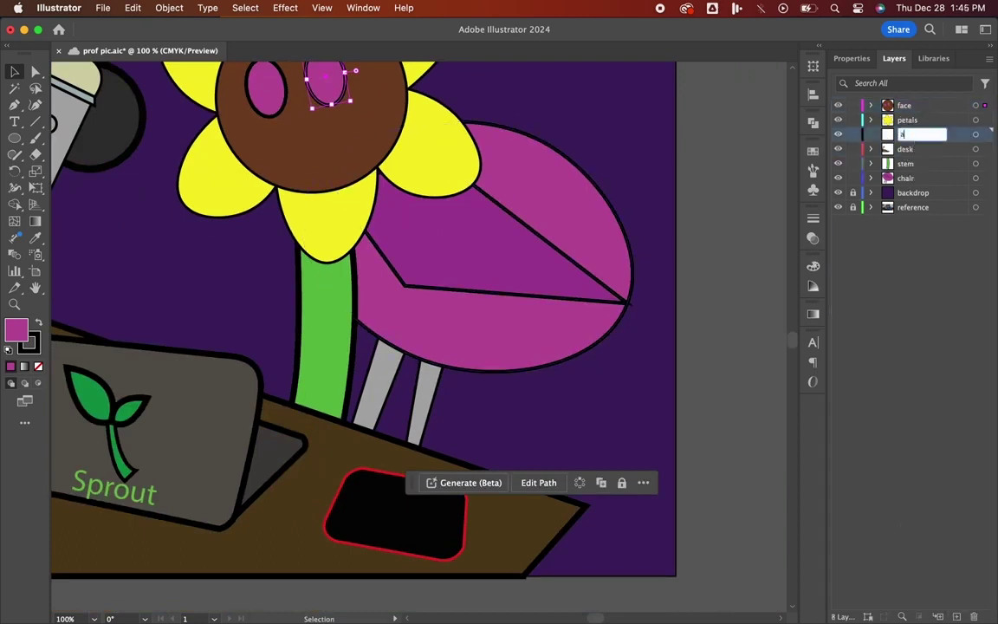
type("rms")
key("Return")
- Pick up the stem's green fill and draw a closed curved arm from the stem's right side to the black pad
left_click(323, 304)
left_click(718, 300)
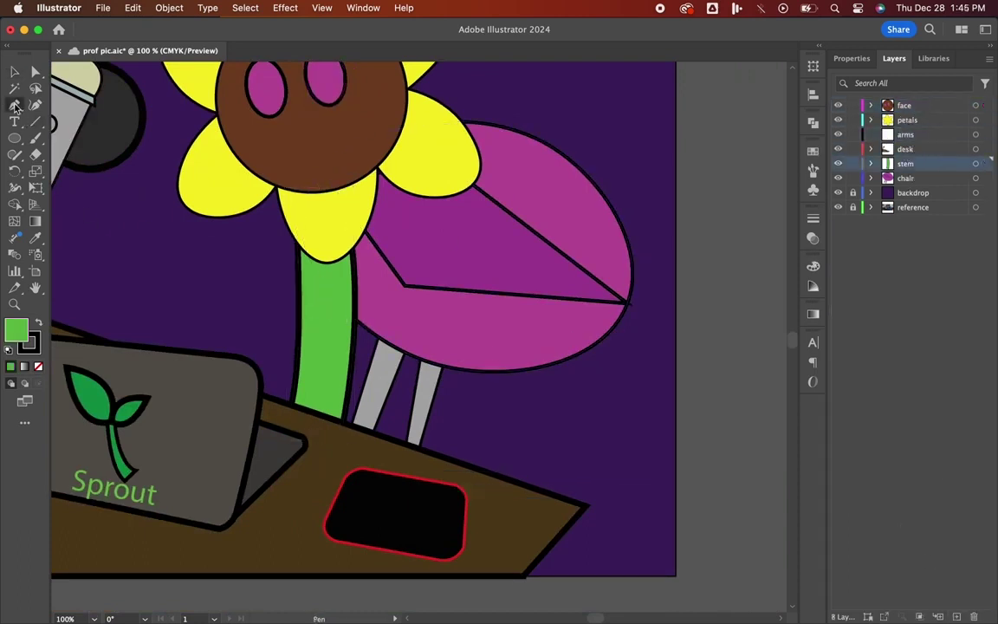
left_click(14, 105)
left_click(355, 283)
scroll(407, 346, "down", 2)
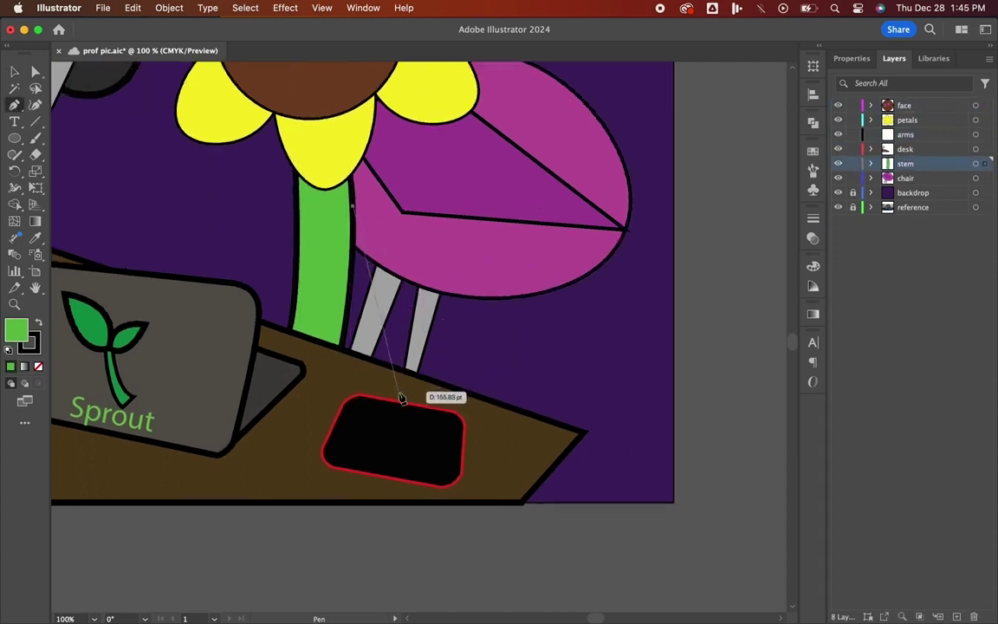
left_click_drag(402, 423, 271, 573)
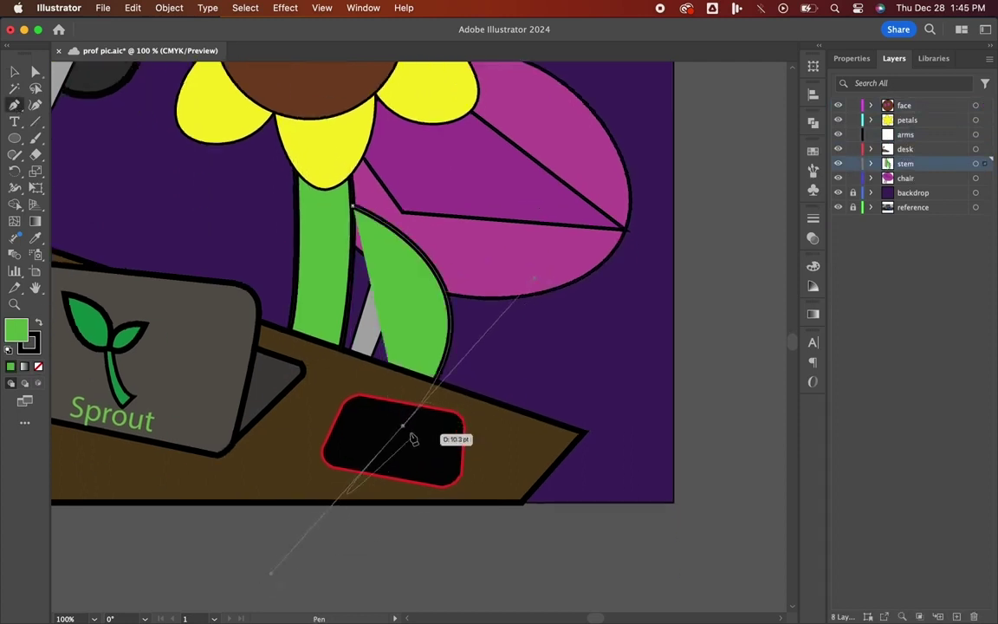
left_click(404, 425)
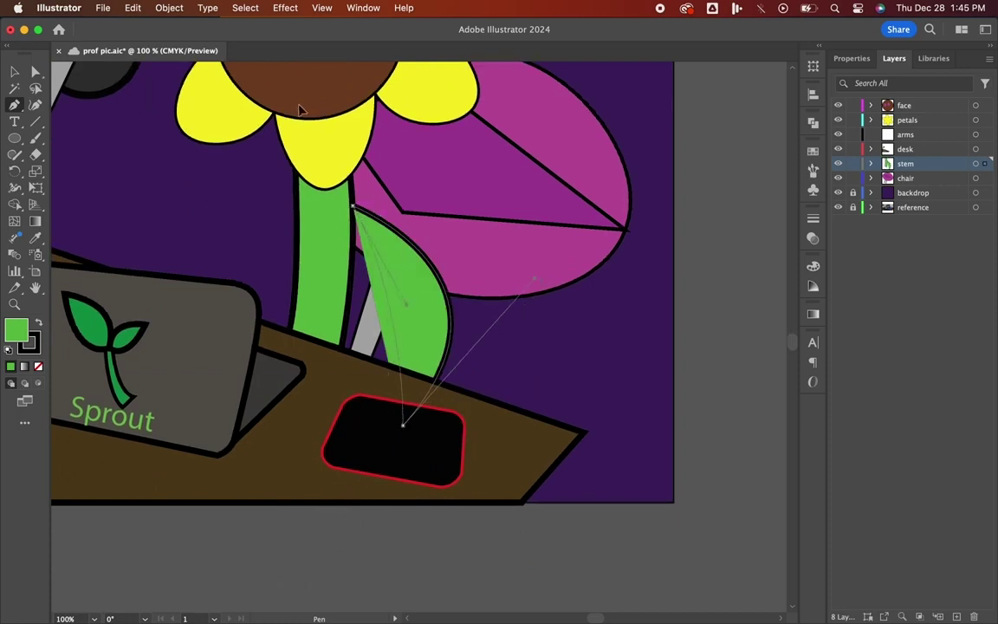
scroll(327, 296, "up", 5)
scroll(373, 320, "down", 4)
left_click(358, 269)
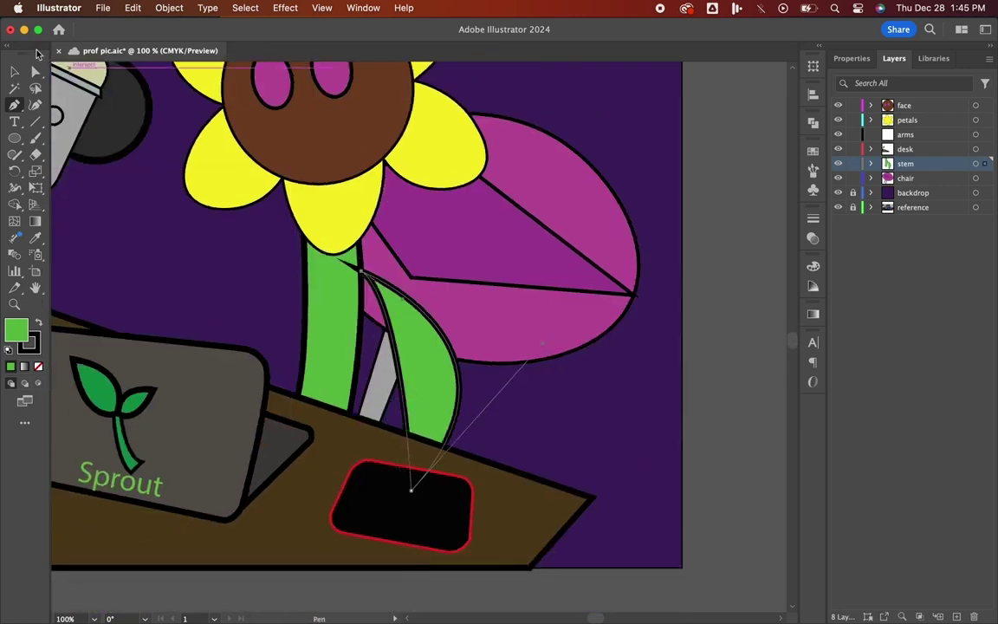
- Move the green arm from the stem layer into the arms layer and position it between the stem and the black pad
left_click(15, 72)
key("super+x")
left_click(911, 135)
key("super+v")
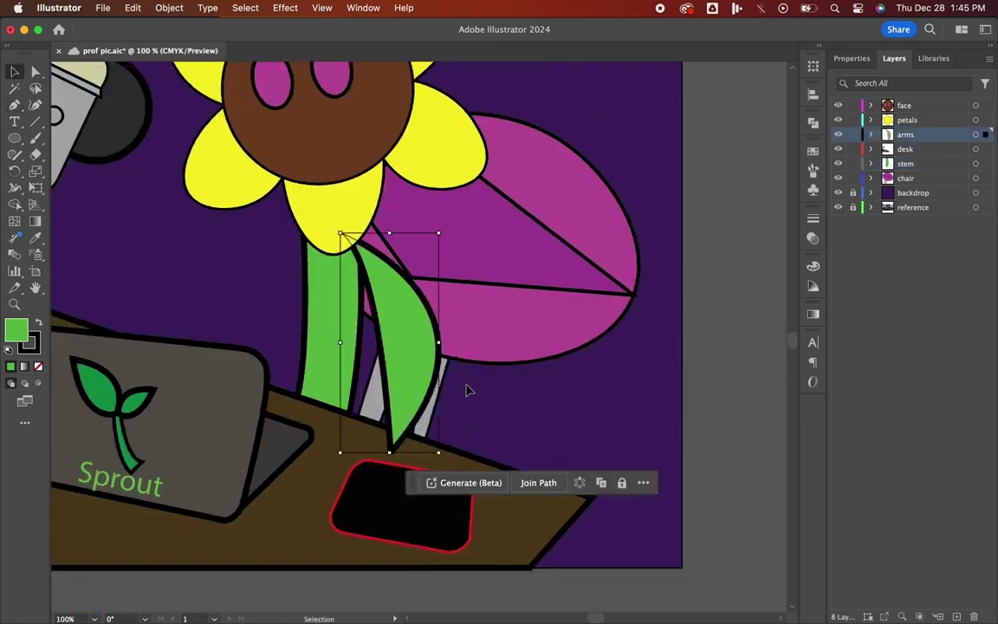
left_click_drag(404, 355, 459, 383)
- Reshape the arm with the Curvature tool, moving its tip onto the black pad and its upper end to the stem's edge
left_click(36, 105)
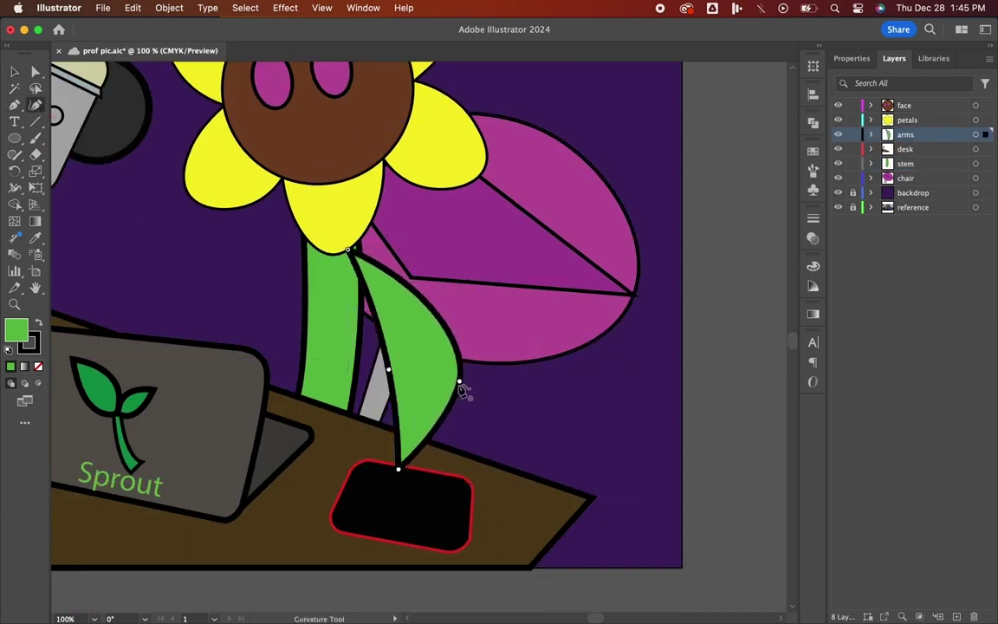
left_click_drag(398, 470, 381, 490)
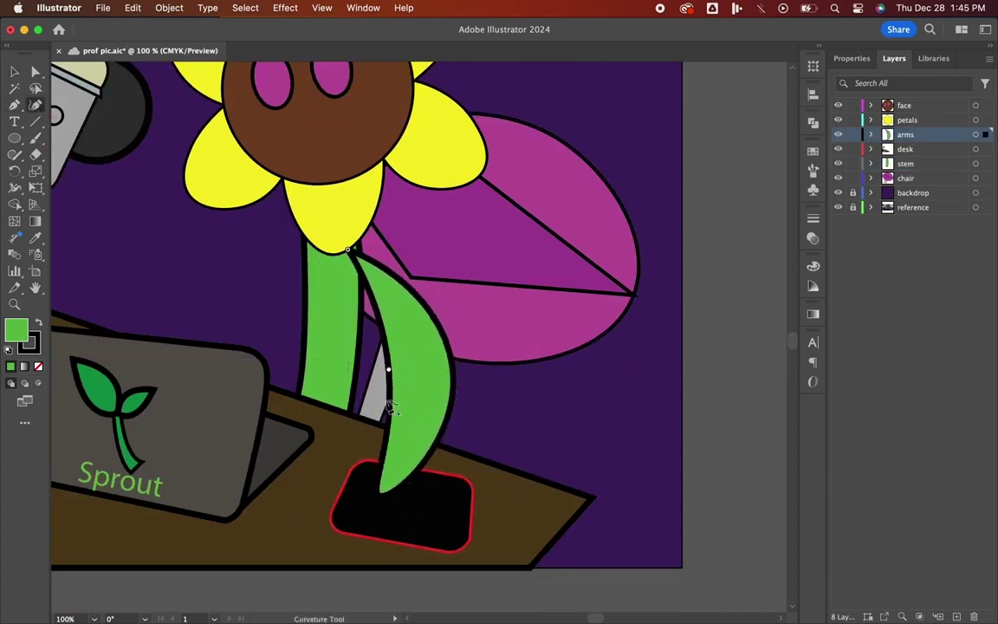
left_click_drag(404, 373, 409, 376)
left_click_drag(348, 250, 363, 251)
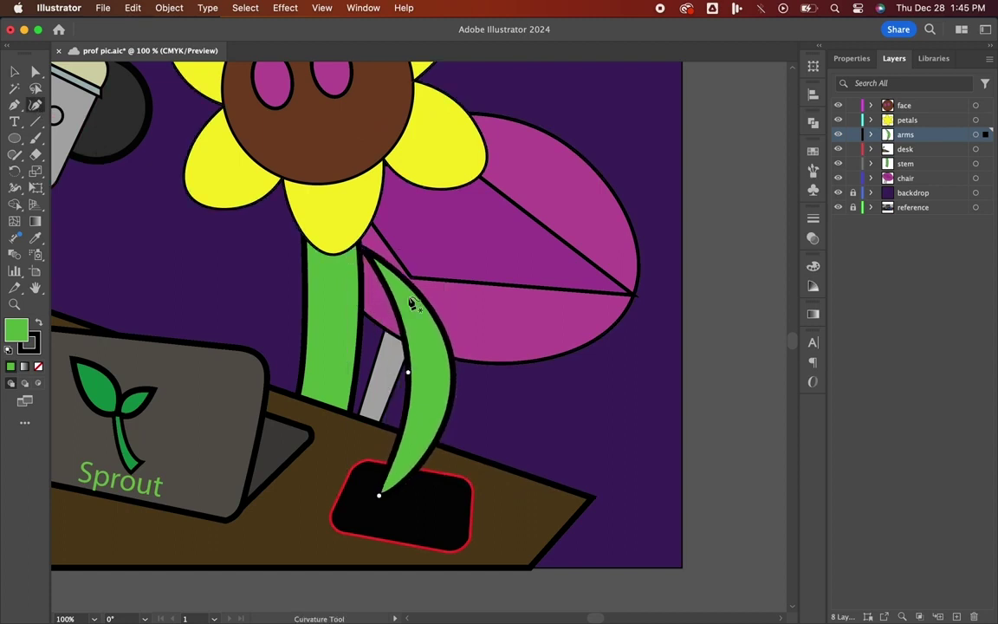
left_click_drag(456, 380, 459, 385)
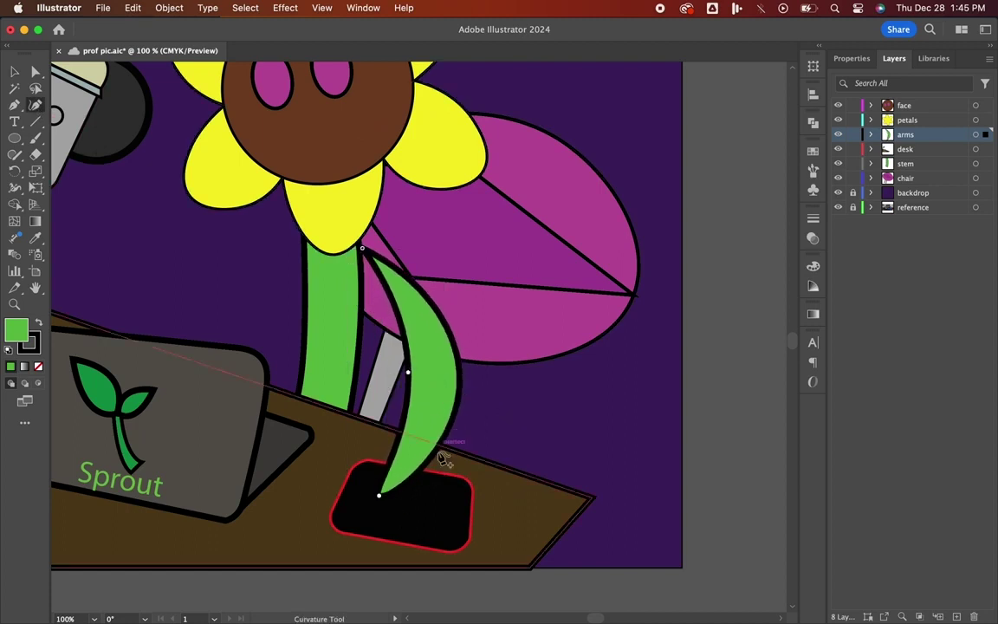
- Bow the arm outward with new outer curve points, remove the middle one, and shape the tip into a small hook on the pad
left_click_drag(439, 453, 444, 488)
left_click_drag(430, 303, 441, 288)
left_click(460, 385)
key("Delete")
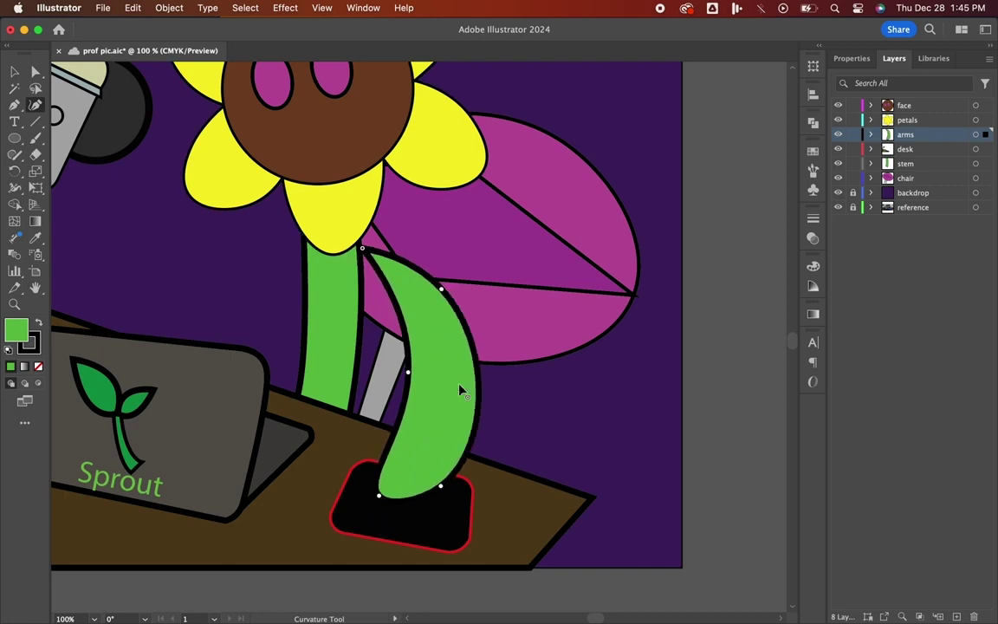
double_click(378, 495)
left_click_drag(408, 372, 435, 373)
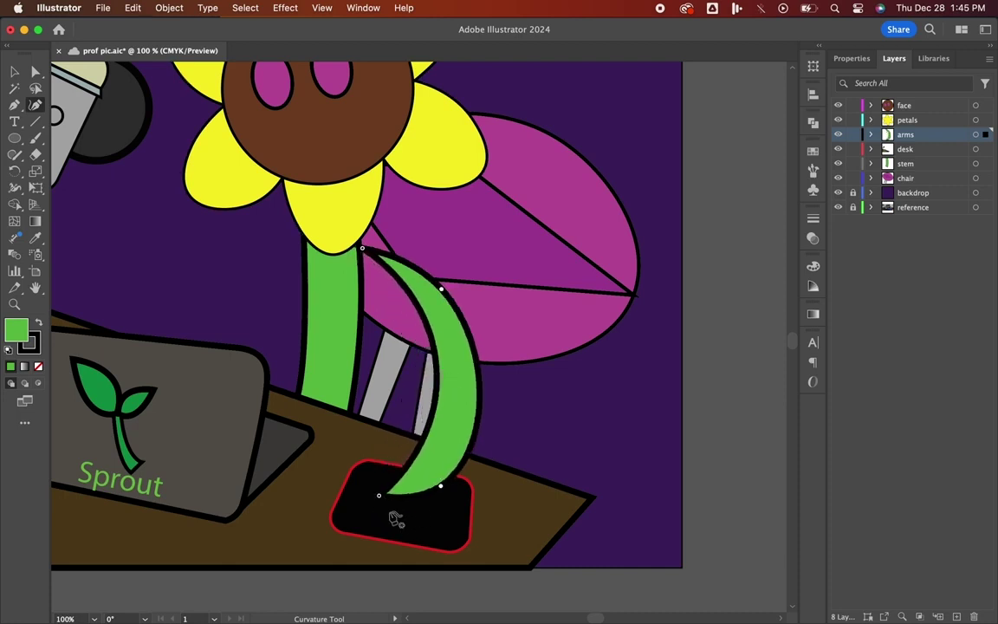
mouse_move(378, 495)
left_mouse_down()
mouse_move(377, 478)
mouse_move(394, 500)
left_mouse_up()
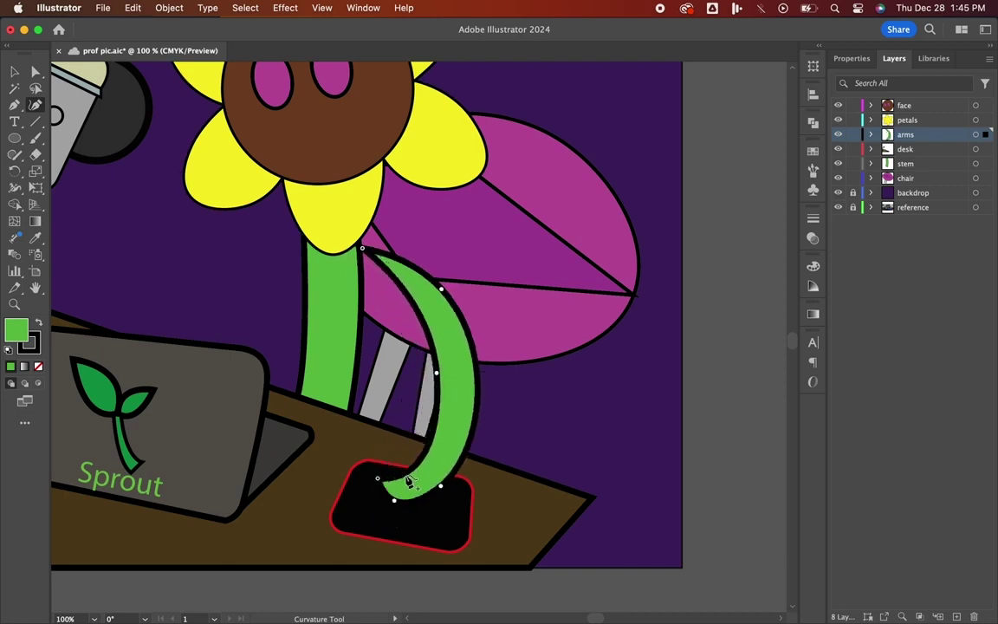
scroll(513, 486, "down", 2)
key("p")
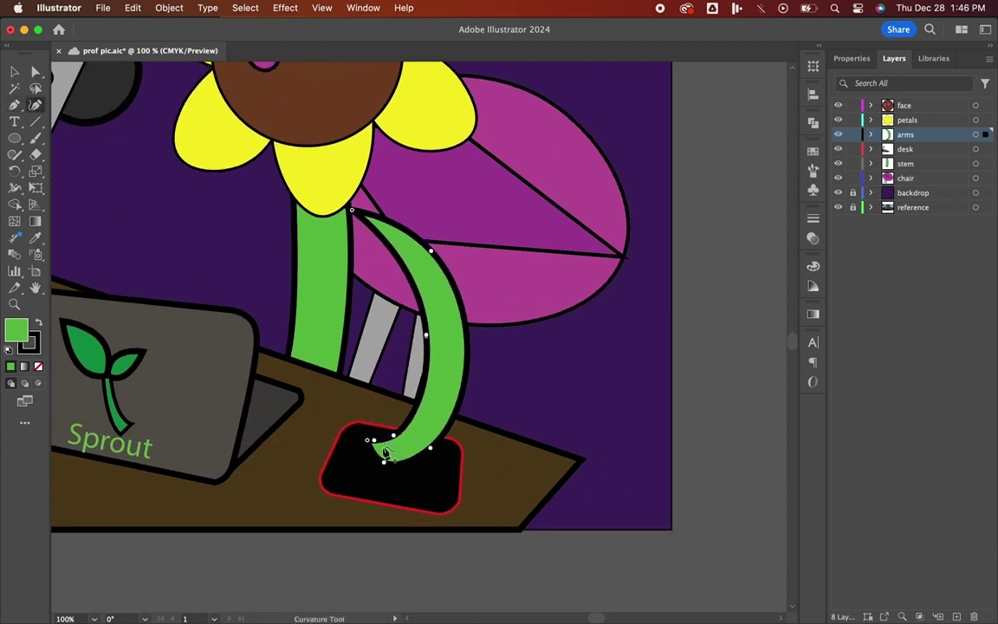
- Reduce the green arm's stroke weight by two steps and deselect it
scroll(443, 405, "left", 1)
key("super+equal")
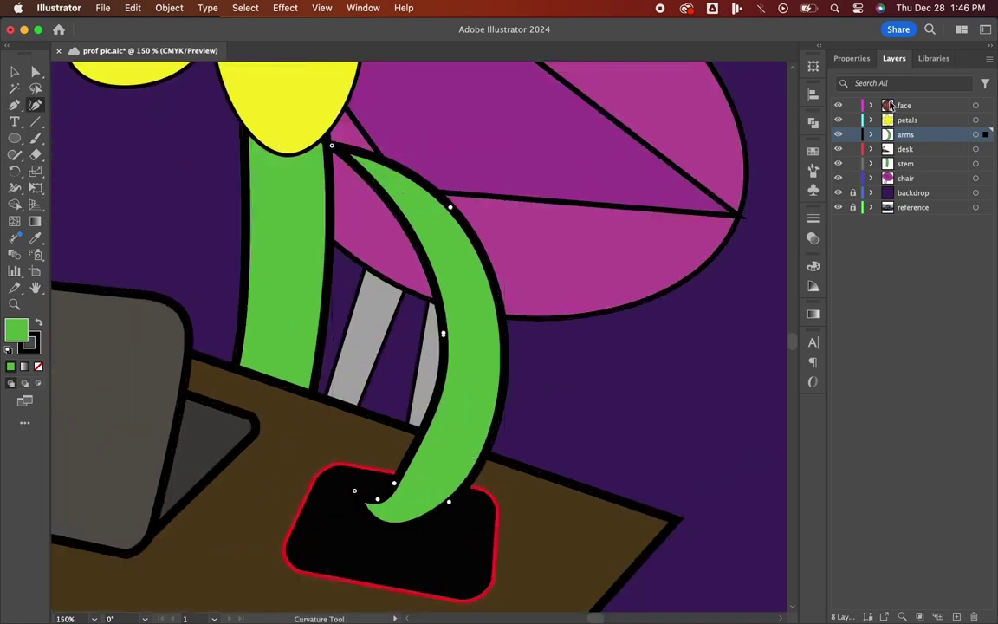
left_click(813, 218)
left_click(669, 237)
left_click(669, 237)
left_click(774, 212)
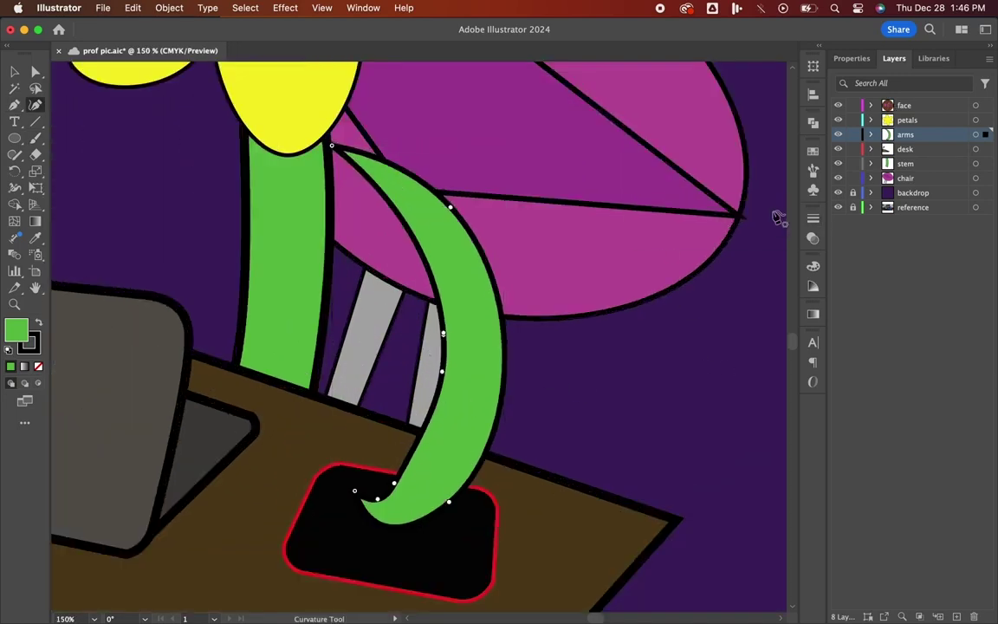
scroll(736, 227, "right", 8)
key("v")
left_click(669, 239)
scroll(617, 267, "left", 8)
key("super+minus")
scroll(615, 266, "left", 3)
scroll(617, 271, "up", 1)
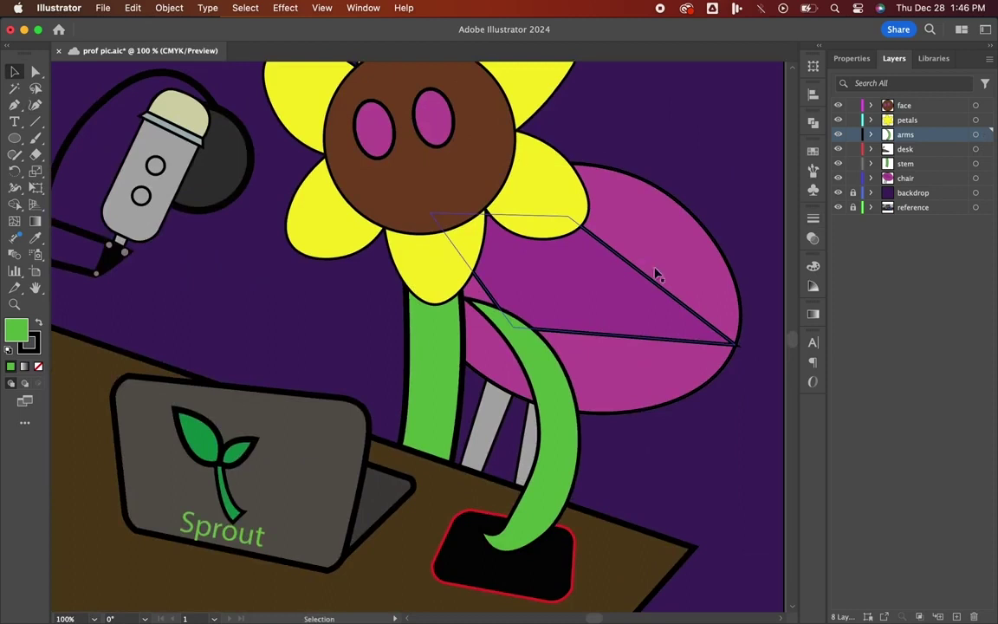
- Draw a second green arm with the Pen tool, curving from the stem's left edge to the laptop's upper edge
left_click(530, 345)
scroll(771, 468, "down", 3)
scroll(771, 468, "right", 3)
key("p")
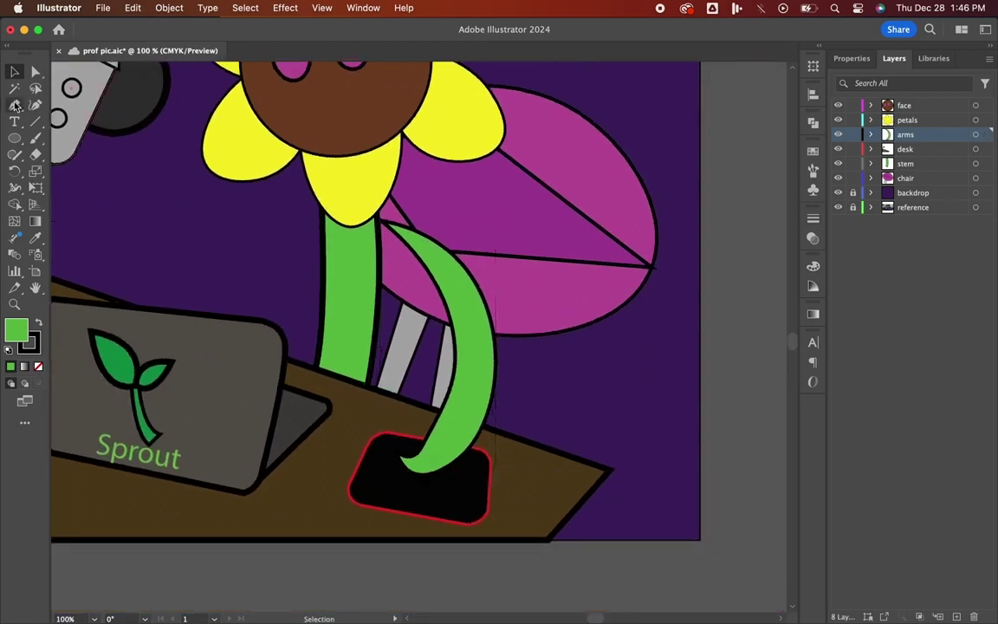
left_click(323, 223)
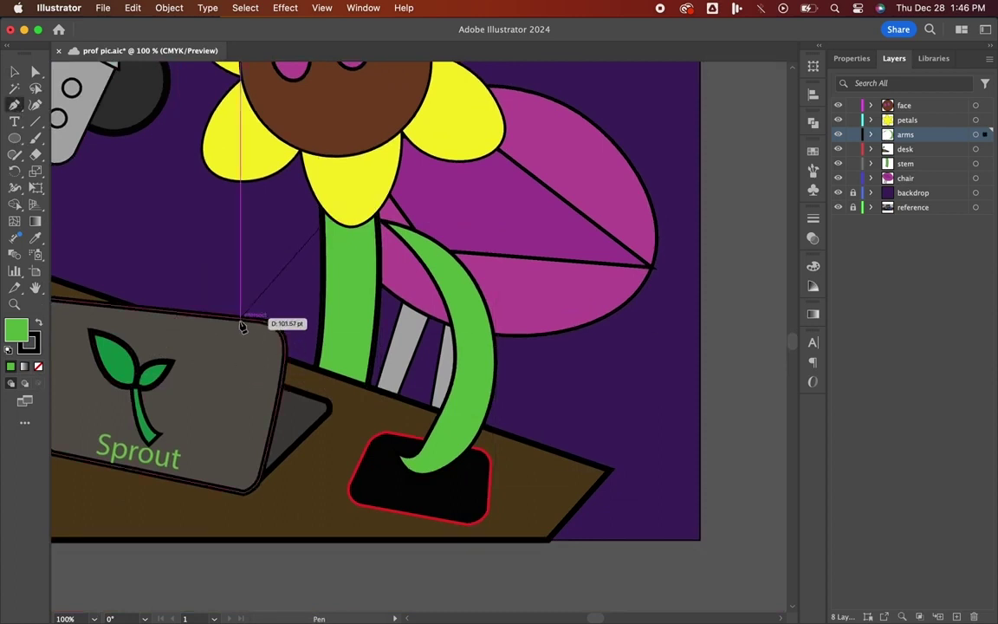
left_click_drag(240, 318, 241, 375)
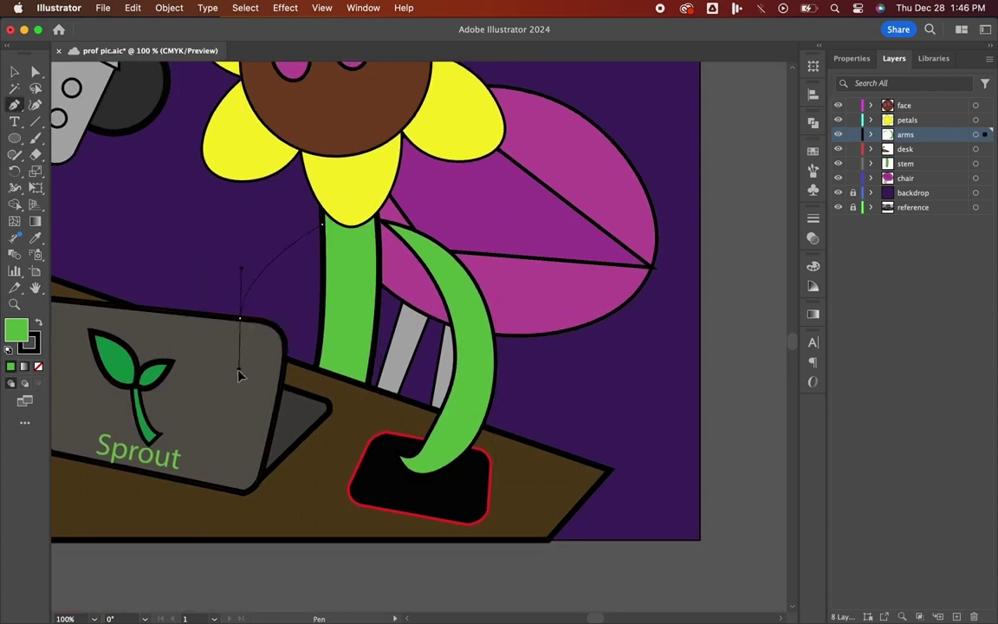
left_click(271, 323)
left_click(323, 224)
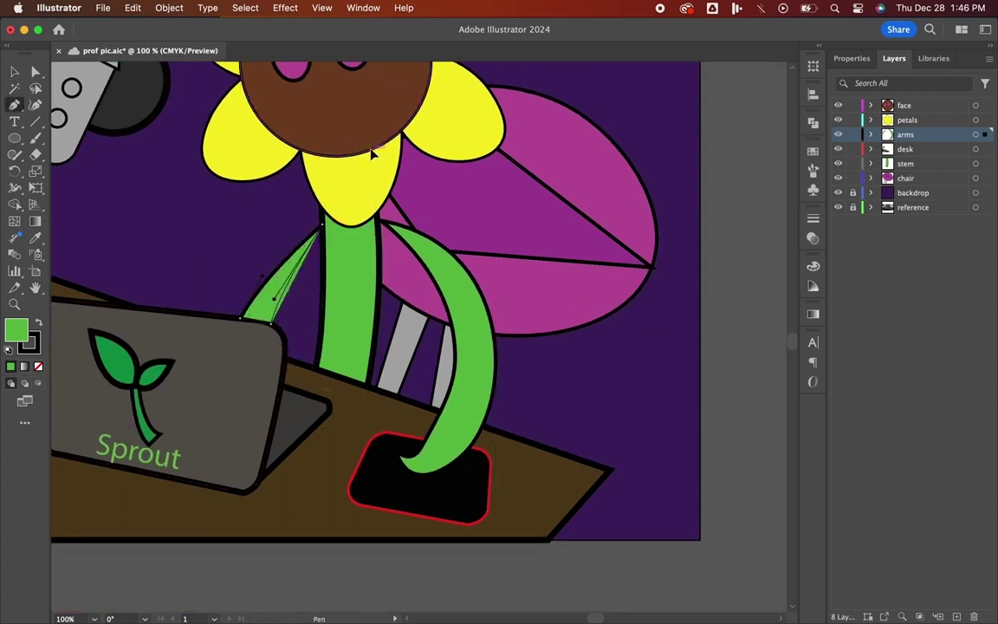
- Nudge the new arm slightly left and move it in place from the arms layer into the chair layer
key("v")
left_click_drag(303, 251, 298, 251)
left_click(670, 254)
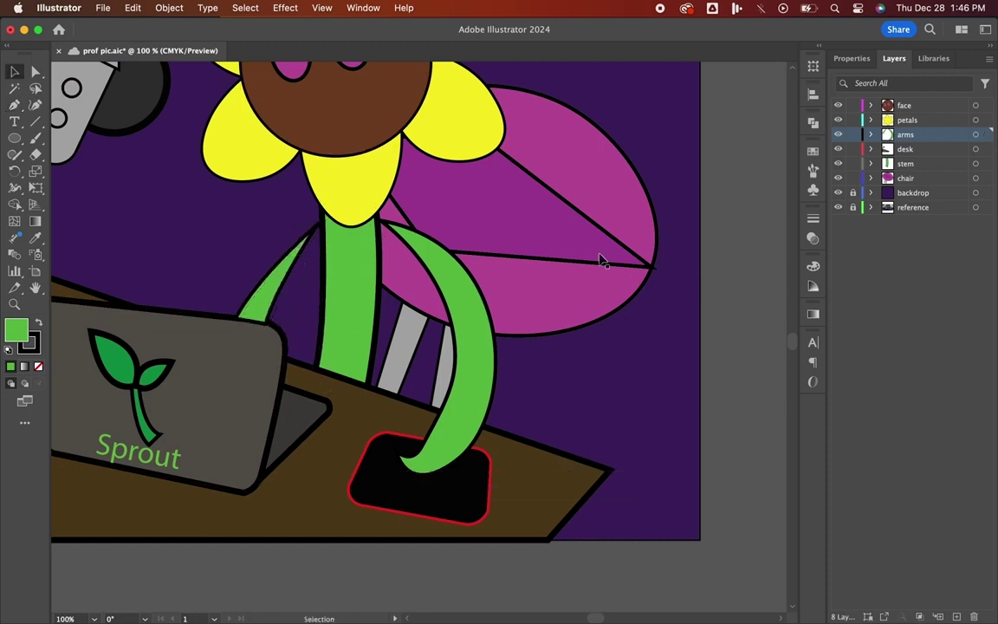
left_click(291, 288)
left_click(638, 236)
left_click(921, 181)
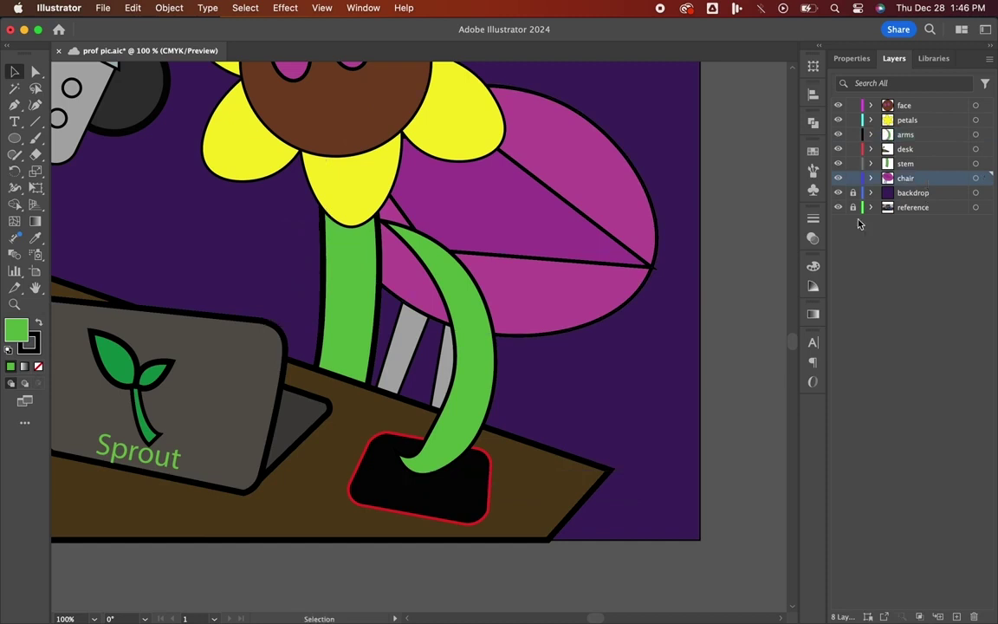
key("super+v")
key("super+z")
key("super+f")
- Stretch the left arm down behind the laptop and move it up against the stem
left_click_drag(276, 325, 277, 374)
left_click_drag(294, 286, 308, 262)
left_click(770, 357)
- Make the face layer active and set the Ellipse tool's fill color to dark magenta 63074d
scroll(728, 364, "up", 5)
scroll(728, 364, "left", 2)
left_click(906, 107)
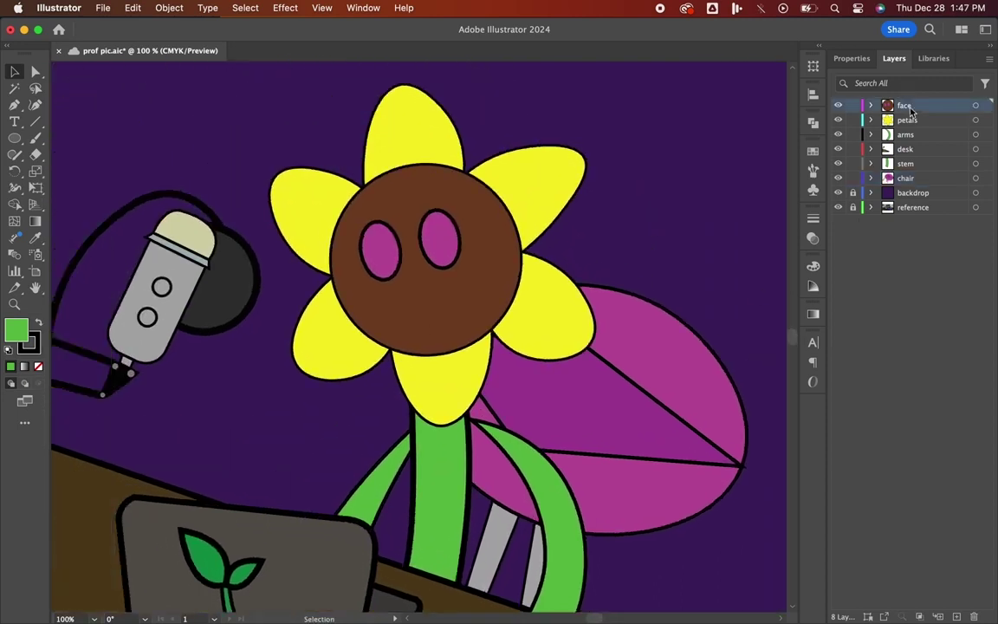
scroll(364, 283, "right", 2)
left_click(353, 270)
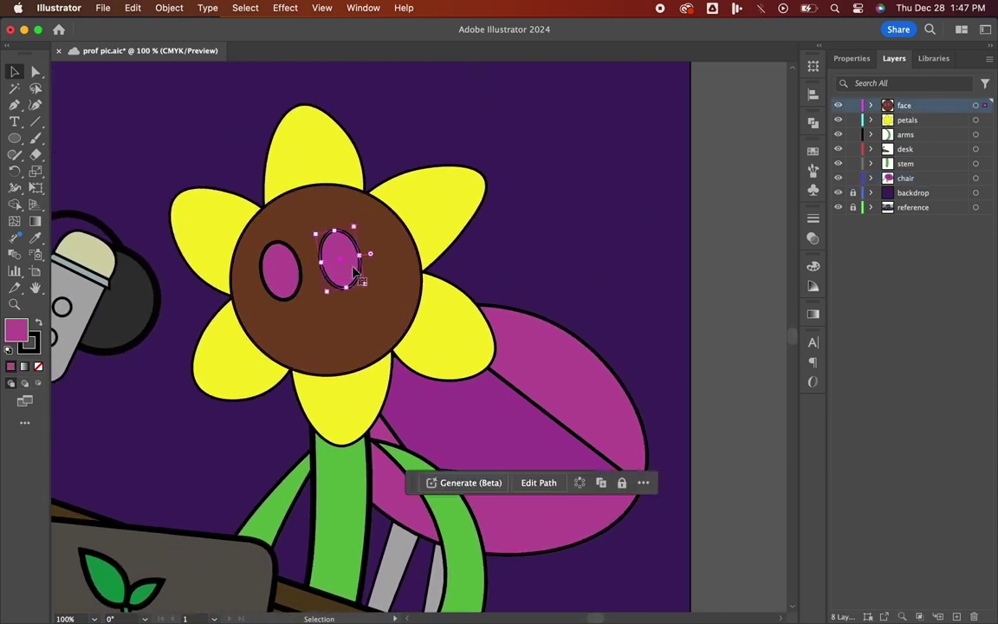
left_click(743, 266)
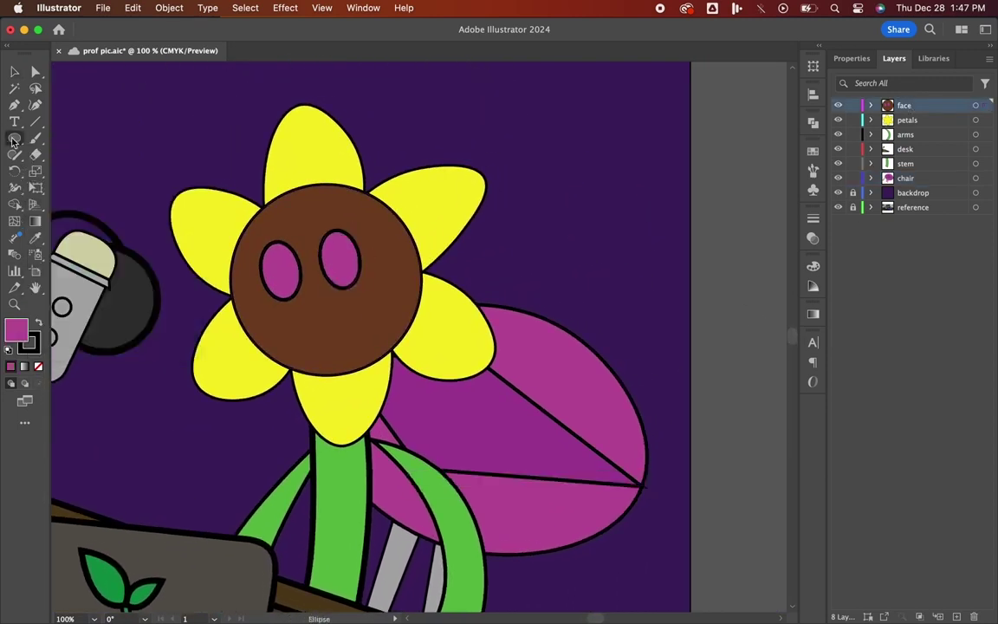
double_click(25, 331)
mouse_move(680, 201)
left_mouse_down()
mouse_move(760, 238)
mouse_move(750, 256)
left_mouse_up()
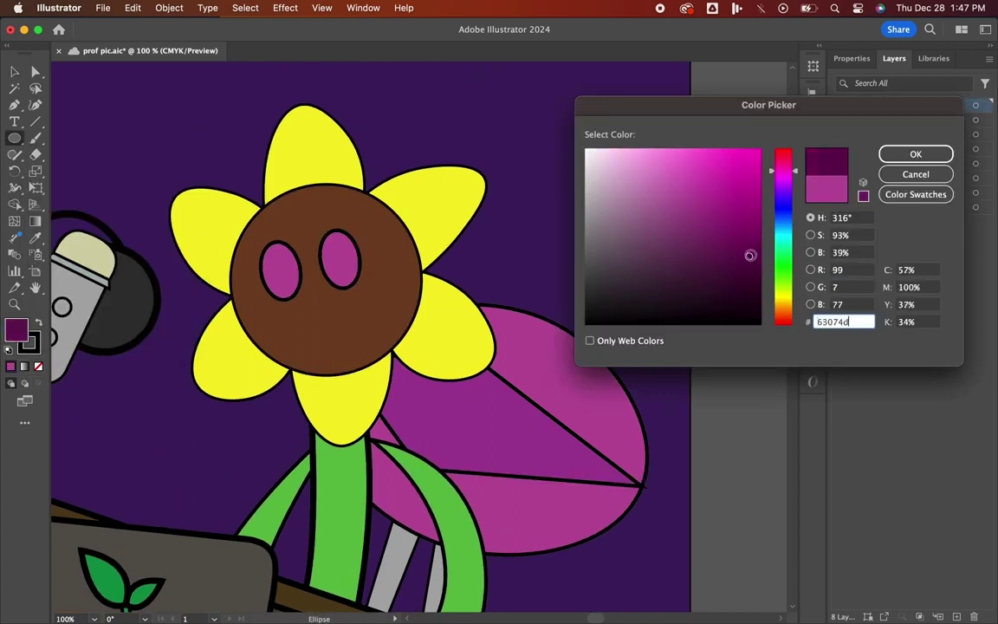
left_click(916, 153)
- Draw a narrow upright ellipse as a pupil inside the left eye and remove its stroke
key("super+equal")
key("super+equal")
left_click_drag(305, 289, 411, 325)
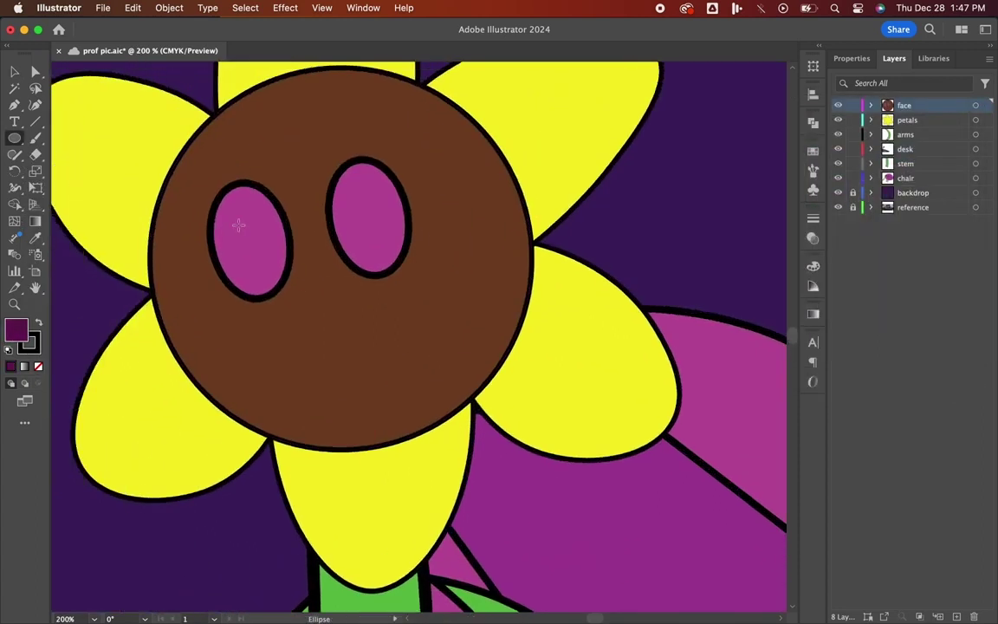
left_click_drag(231, 215, 258, 276)
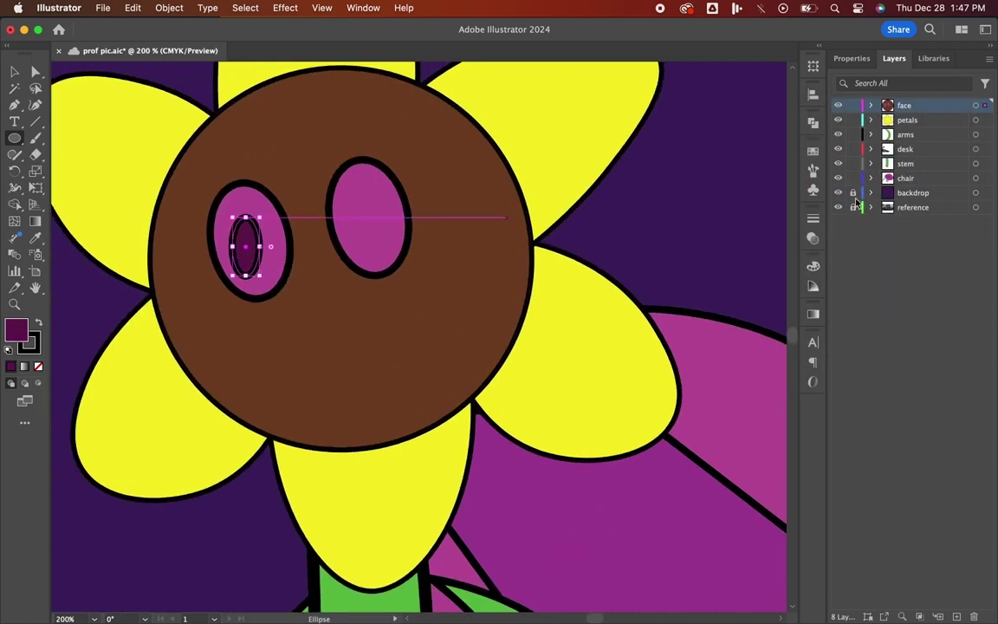
left_click(813, 217)
left_click(670, 237)
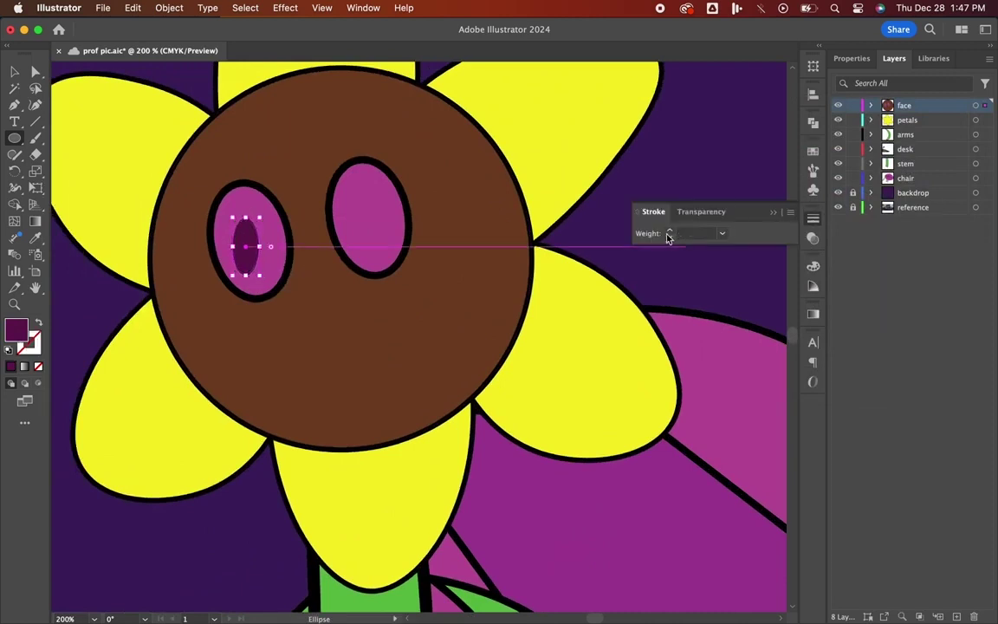
- Tilt the pupil to match the left eye and place a copy of it in the right eye
key("v")
mouse_move(261, 283)
left_mouse_down()
mouse_move(274, 277)
mouse_move(419, 346)
mouse_move(370, 239)
left_mouse_up()
left_click(654, 266)
scroll(648, 264, "right", 9)
scroll(693, 251, "left", 8)
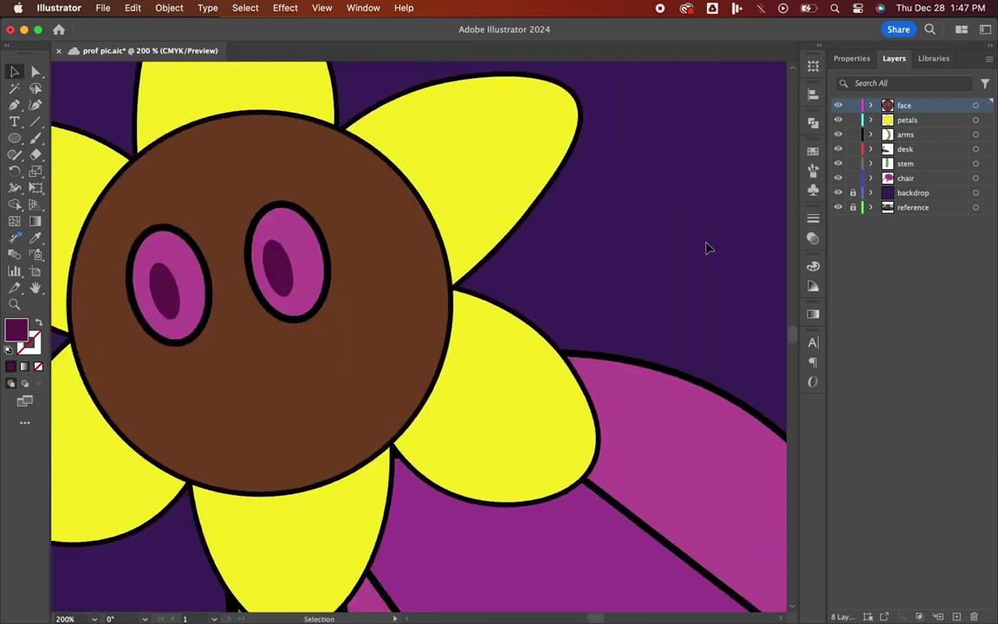
- Set the Pen tool up with no fill and a black 000000 stroke
key("super+minus")
scroll(706, 248, "down", 2)
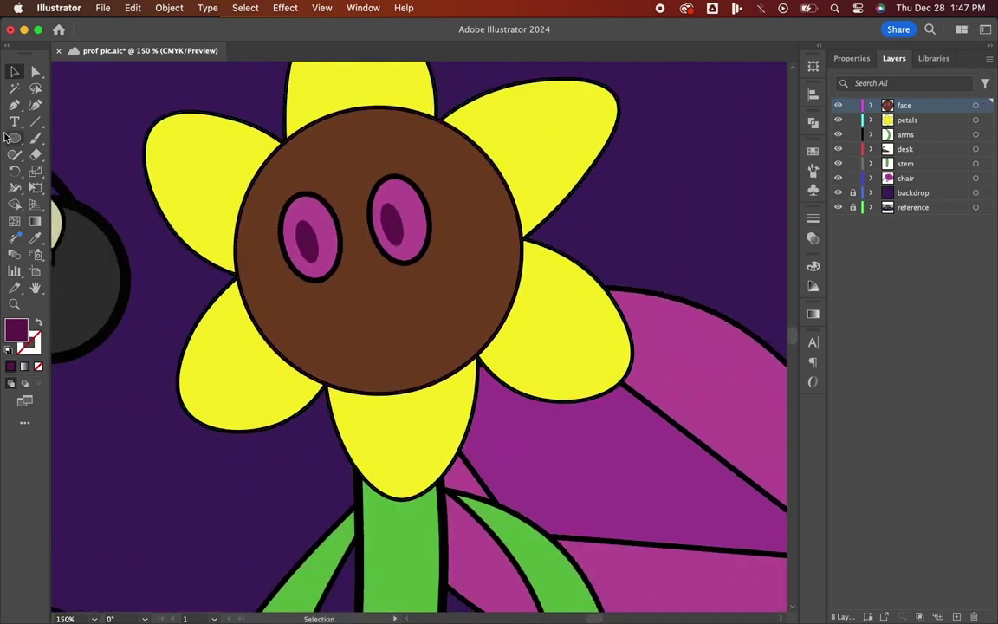
left_click(14, 104)
double_click(15, 329)
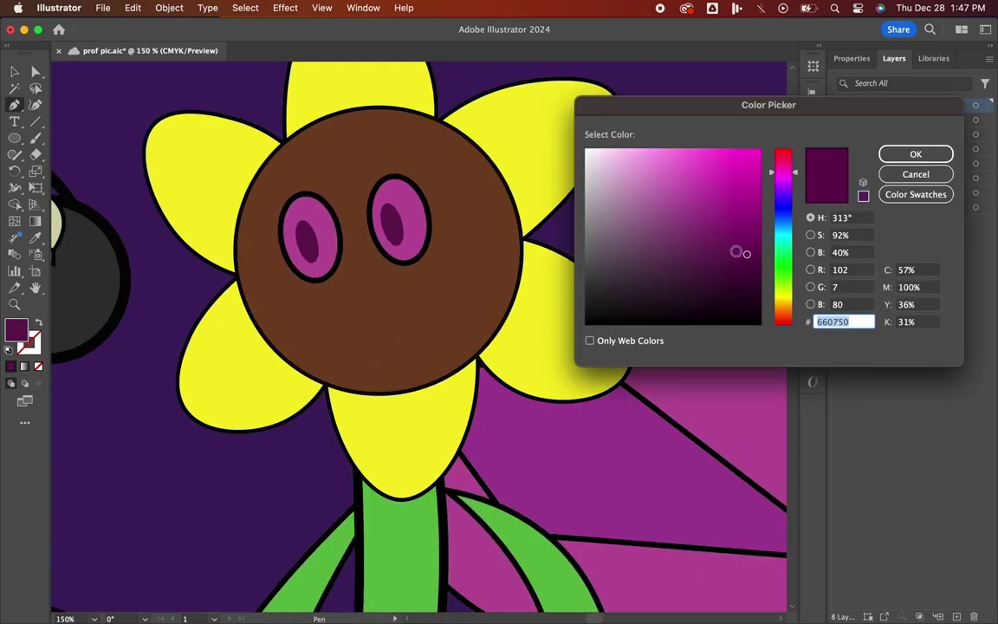
type("000000")
key("Return")
key("shift+x")
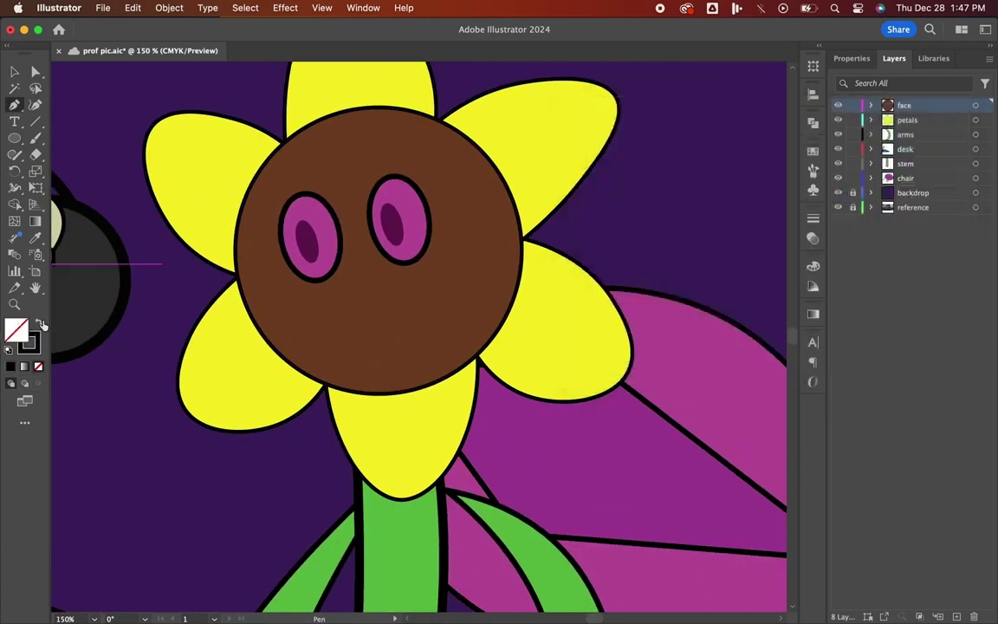
- Start a glasses outline at the face's left edge and curve it under the left eye, redoing the first points
left_click(238, 275)
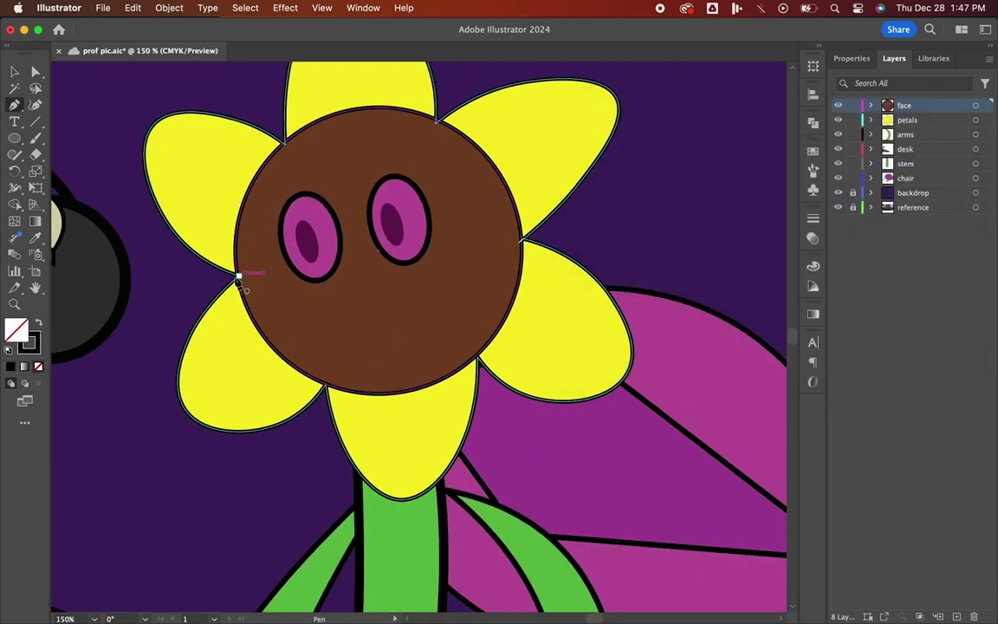
left_click(285, 255)
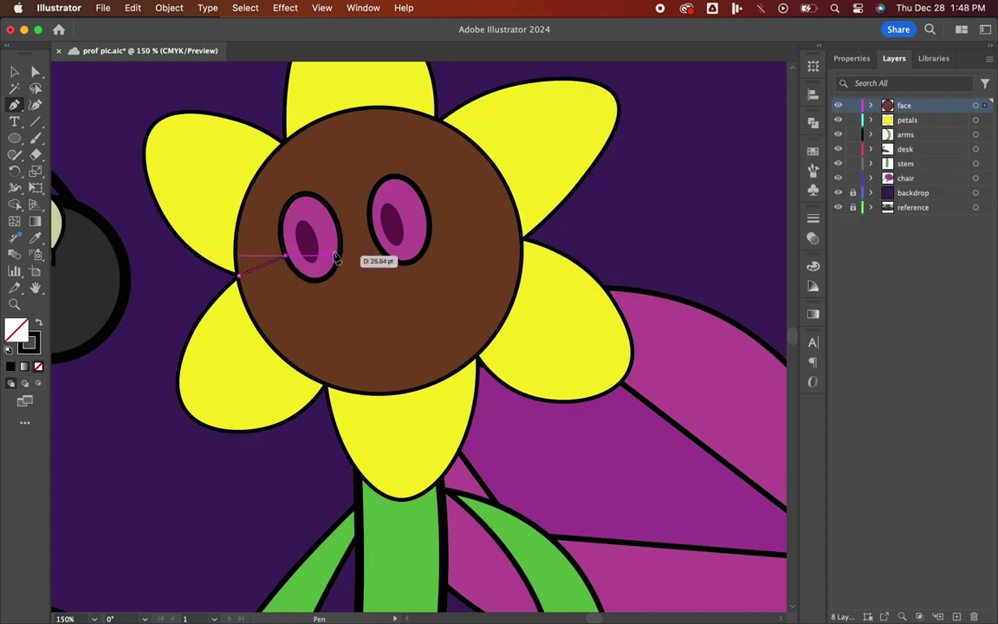
left_click_drag(372, 130, 362, 137)
key("super+z")
key("super+z")
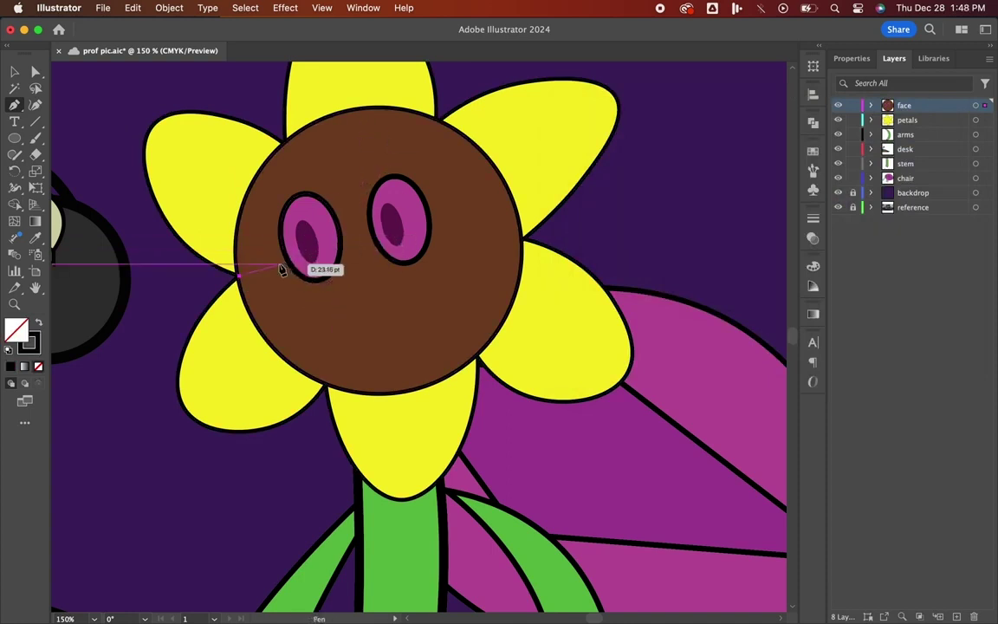
left_click(268, 263)
left_click_drag(355, 236, 357, 194)
left_click_drag(380, 141, 376, 138)
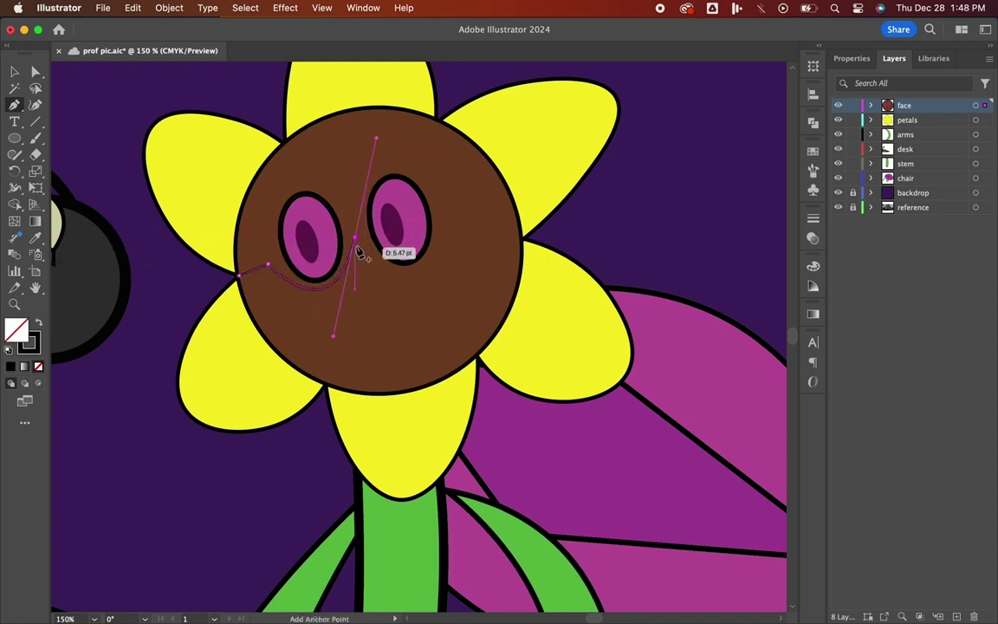
- Continue the glasses outline with a short bridge and a curve under the right eye, ending at the face's right edge
left_click(354, 236)
left_click(365, 233)
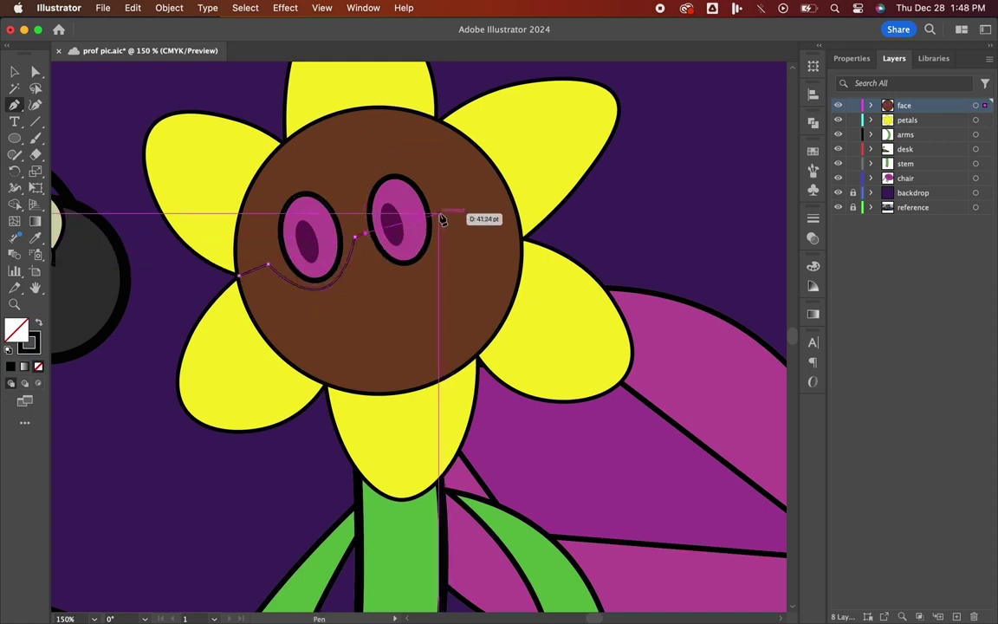
left_click_drag(446, 210, 445, 185)
left_click_drag(451, 106, 459, 109)
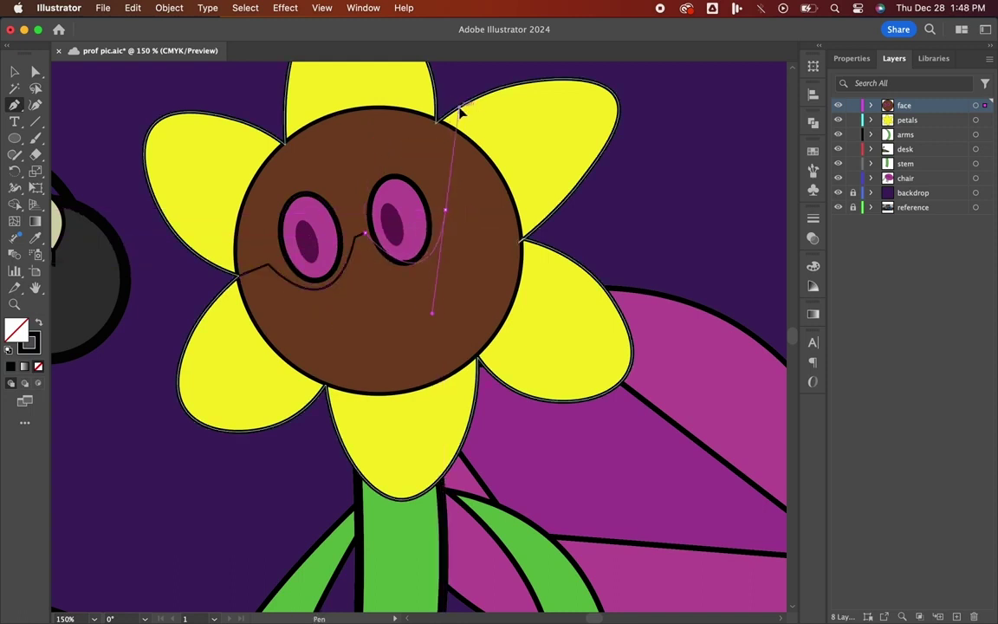
left_click(446, 211)
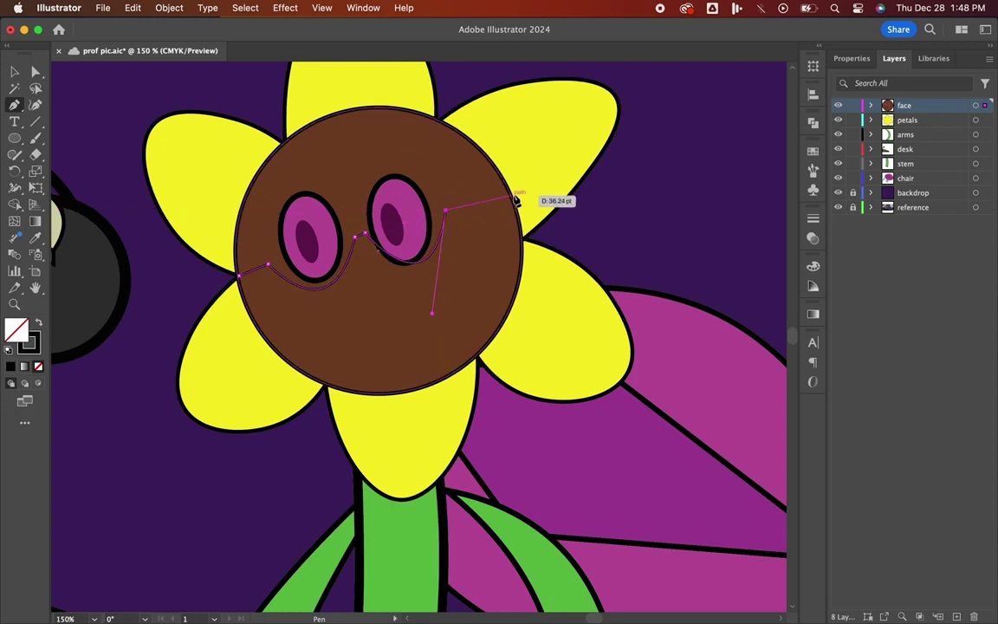
- Increase the glasses outline's stroke weight by three steps
left_click(811, 220)
left_click(668, 230)
left_click(668, 229)
left_click(668, 229)
left_click(773, 214)
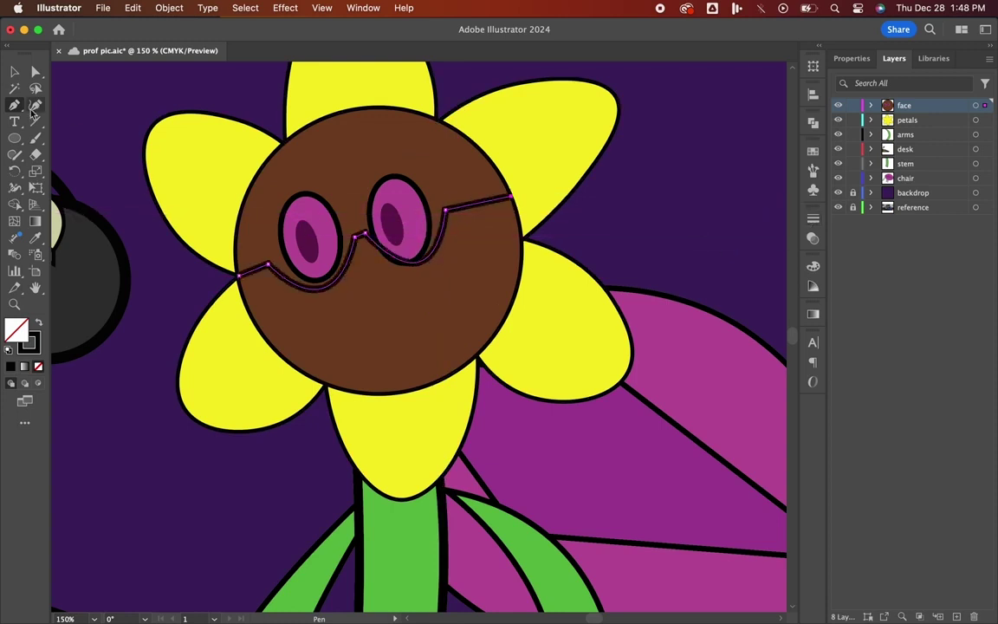
- Round out the curves beneath both eyes with the Curvature tool, lowering the one under the right eye
left_click(33, 108)
left_click(323, 288)
left_click_drag(420, 260, 404, 272)
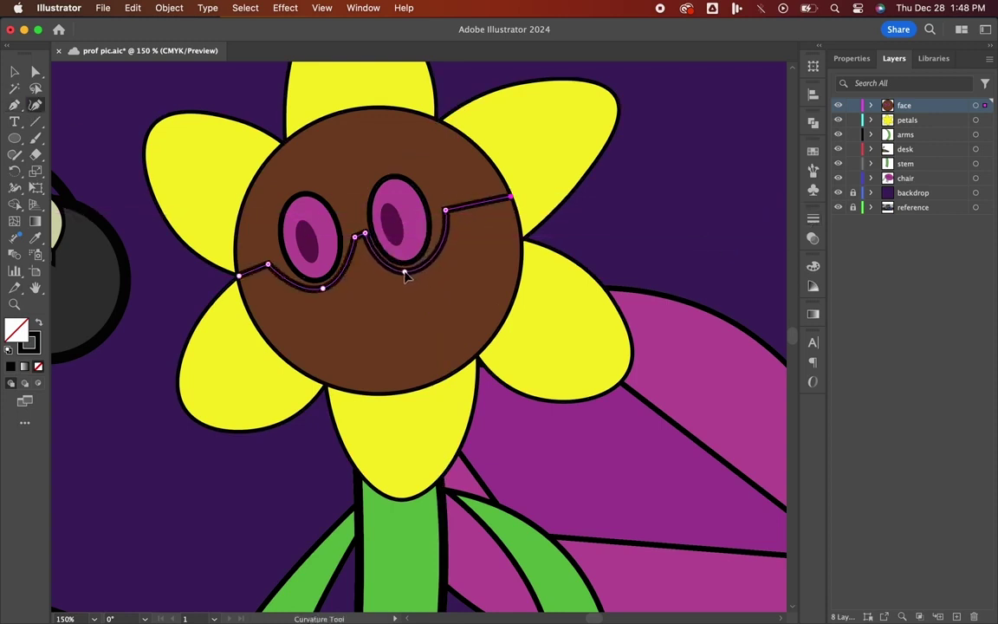
double_click(355, 237)
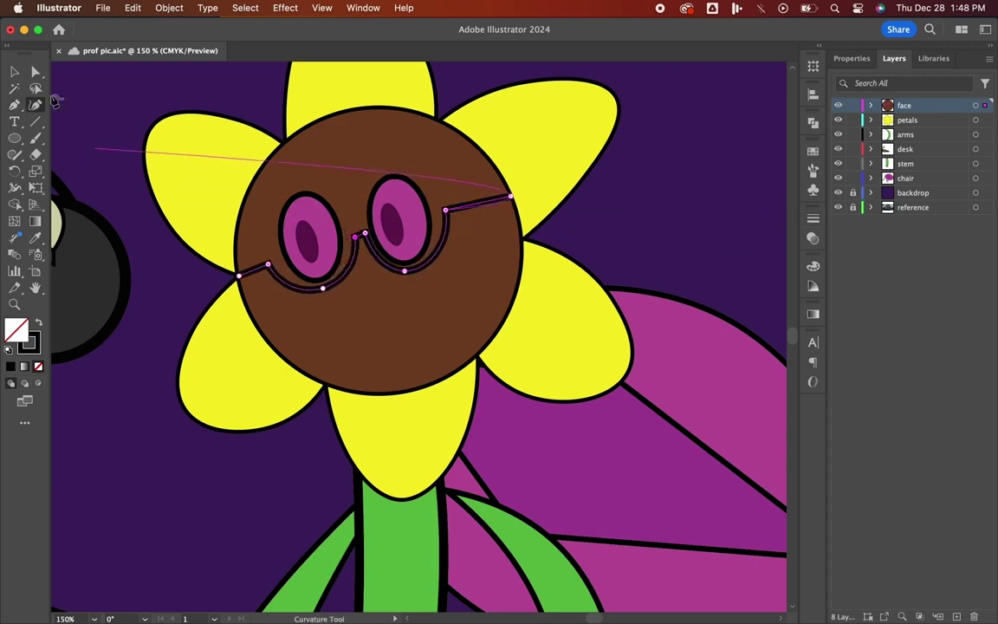
- Try to draw the upper edge of the glasses with the Pen tool, from the face's right edge over the right eye
key("p")
left_click(510, 196)
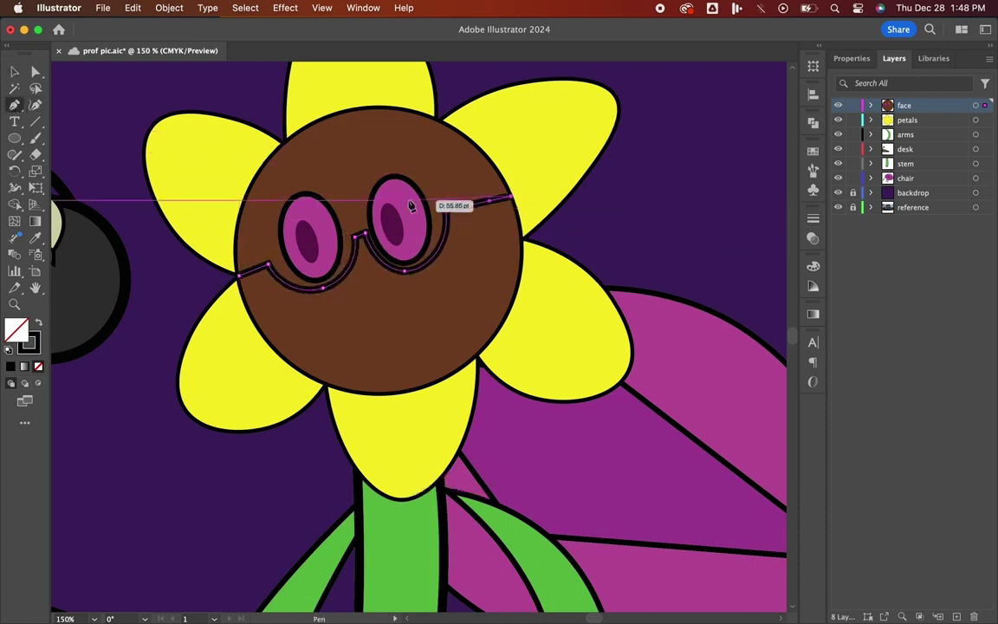
left_click(445, 205)
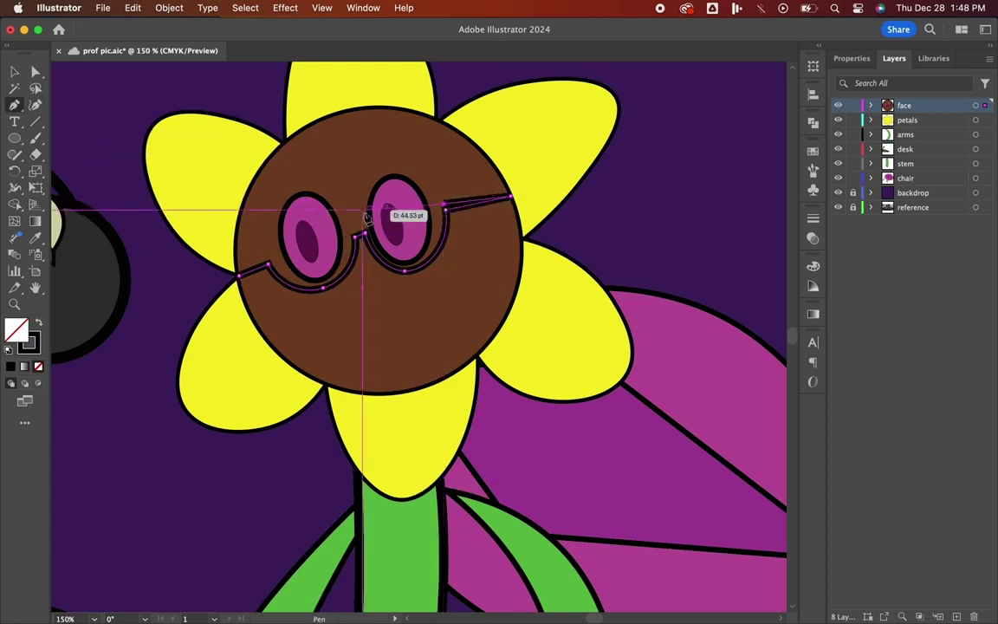
left_click_drag(362, 227, 348, 252)
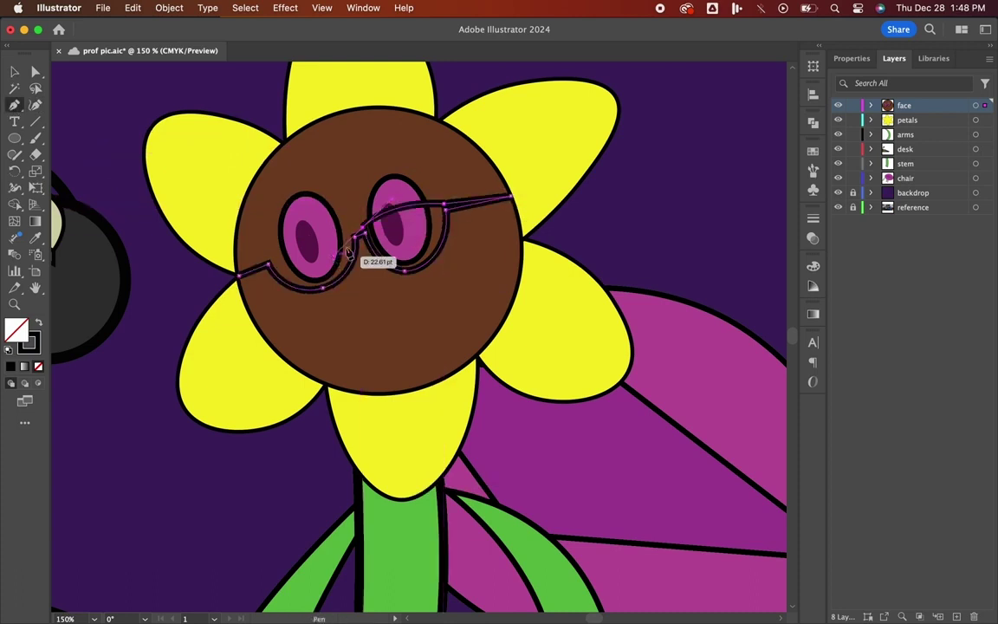
- Undo the latest glasses edits and delete the remaining glasses path
key("super+z")
key("super+z")
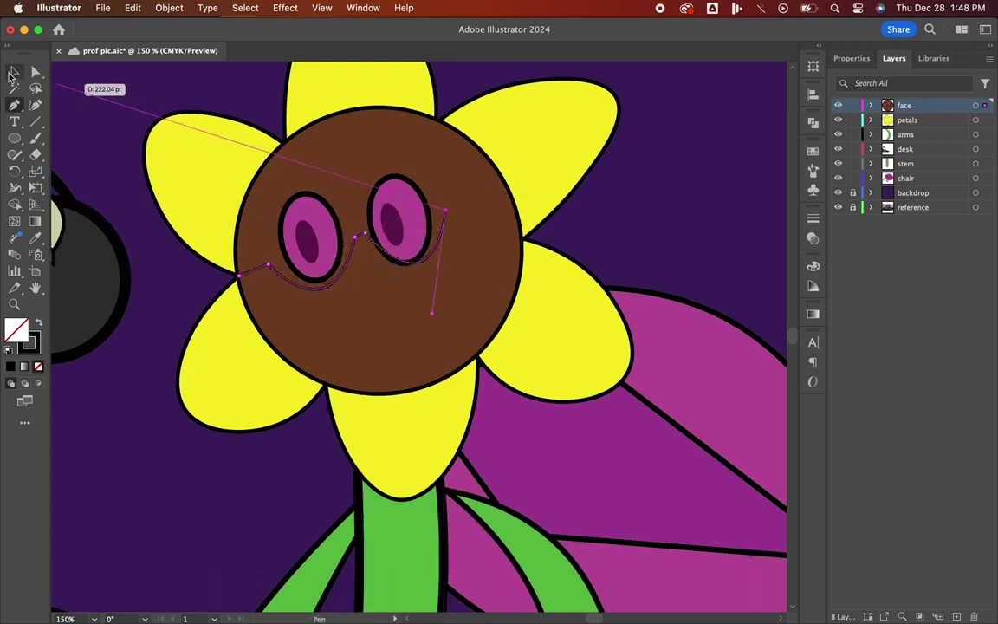
left_click(14, 73)
key("Delete")
- Draw an unfilled circular lens centered on the left eye, with its stroke weight raised by two steps
left_click_drag(302, 240, 351, 287)
left_click(812, 219)
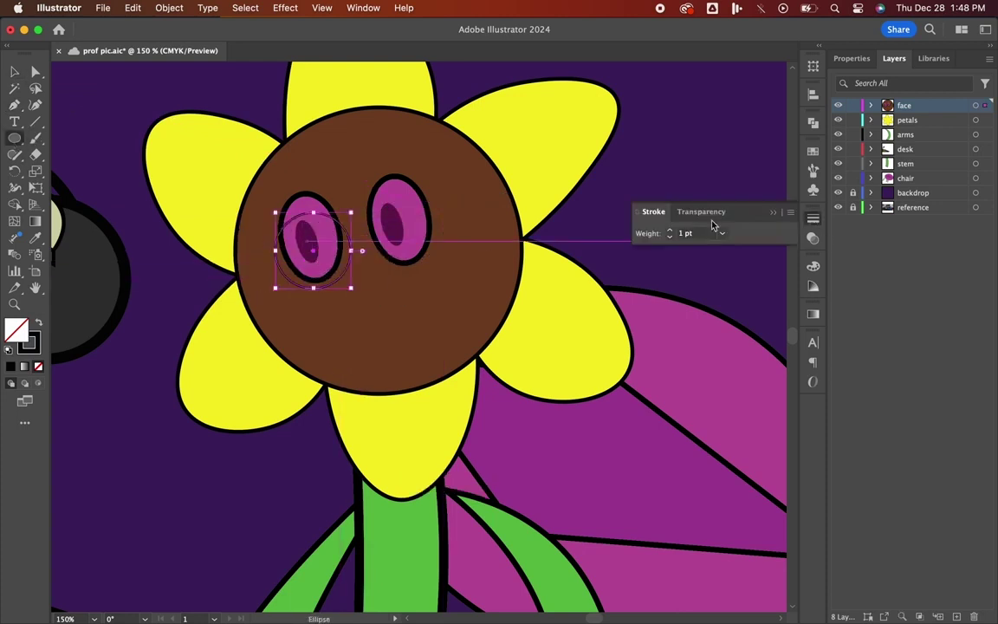
left_click(671, 232)
left_click(670, 232)
left_click(774, 213)
key("v")
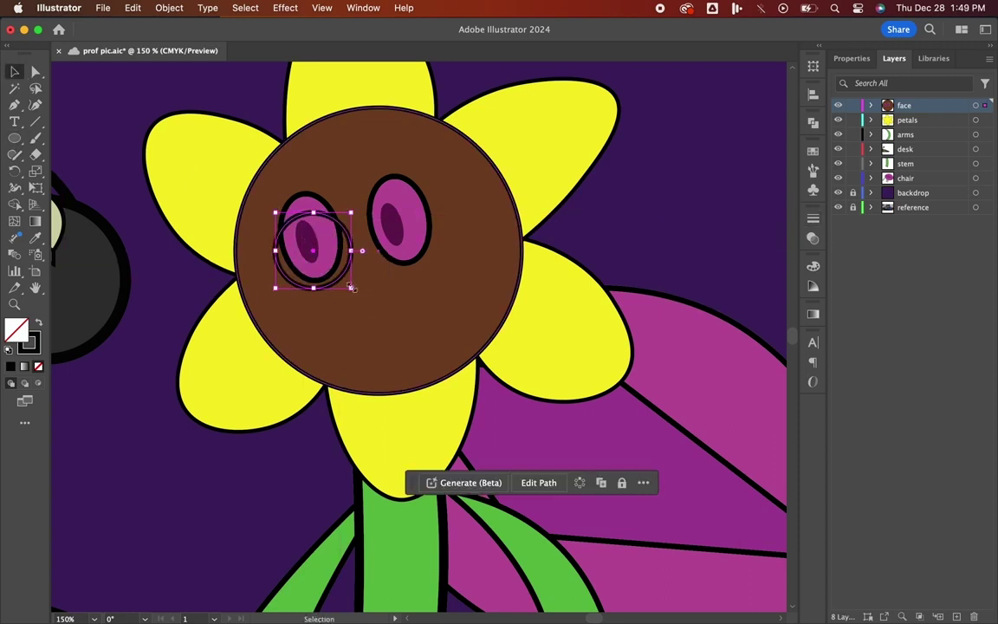
left_click_drag(343, 277, 339, 269)
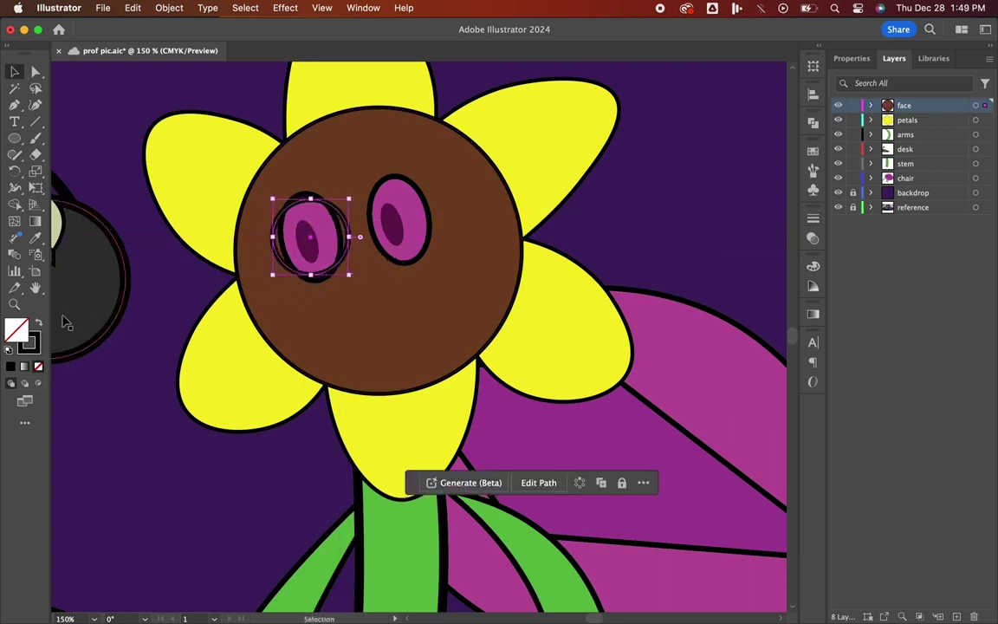
- Set the left lens's stroke to gray 7c7c7b and place a copy of the lens over the right eye
double_click(28, 342)
left_click(786, 310)
mouse_move(735, 221)
left_mouse_down()
mouse_move(742, 167)
mouse_move(730, 231)
mouse_move(737, 328)
left_mouse_up()
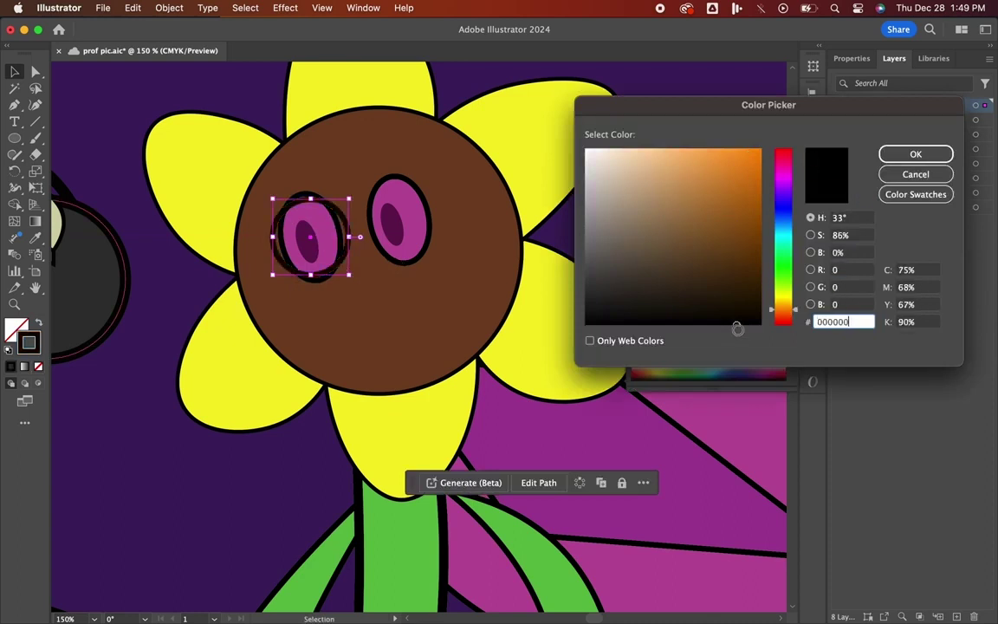
mouse_move(623, 322)
left_mouse_down()
mouse_move(578, 226)
mouse_move(583, 237)
left_mouse_up()
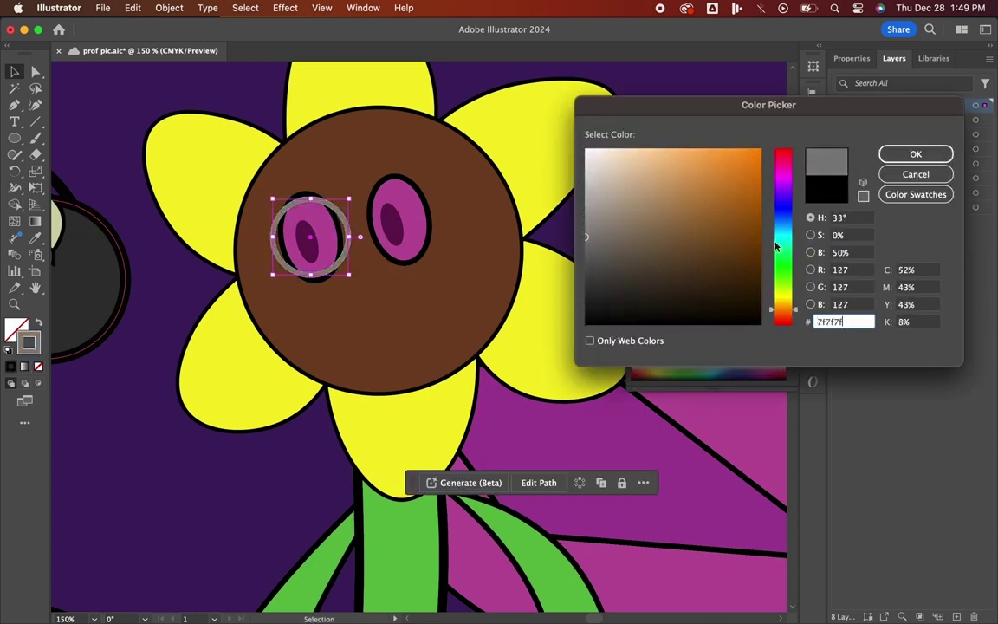
mouse_move(699, 248)
left_mouse_down()
mouse_move(690, 230)
mouse_move(635, 207)
mouse_move(586, 238)
left_mouse_up()
left_click(913, 156)
left_click_drag(352, 247, 440, 232)
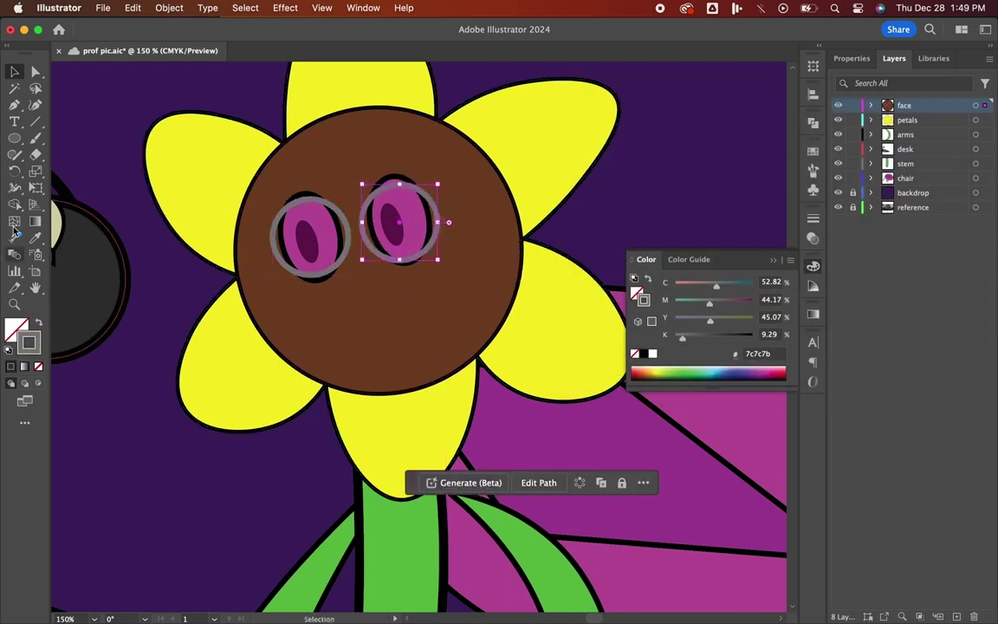
- Draw the glasses' bridge between the lenses and straight temple arms out to both edges of the face with the Pen tool
key("p")
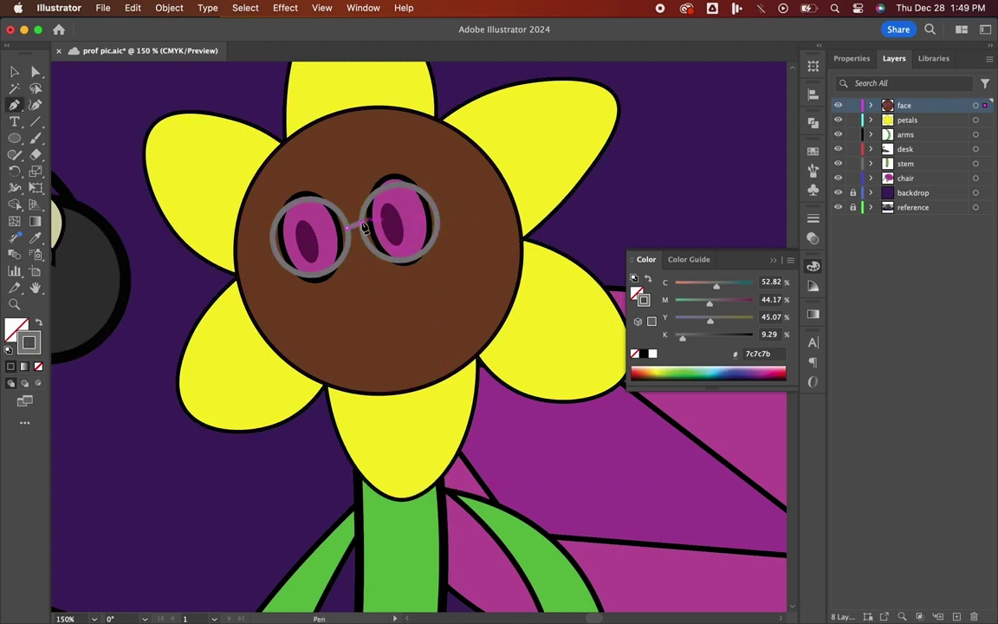
left_click(364, 227)
left_click(436, 208)
left_click(507, 186)
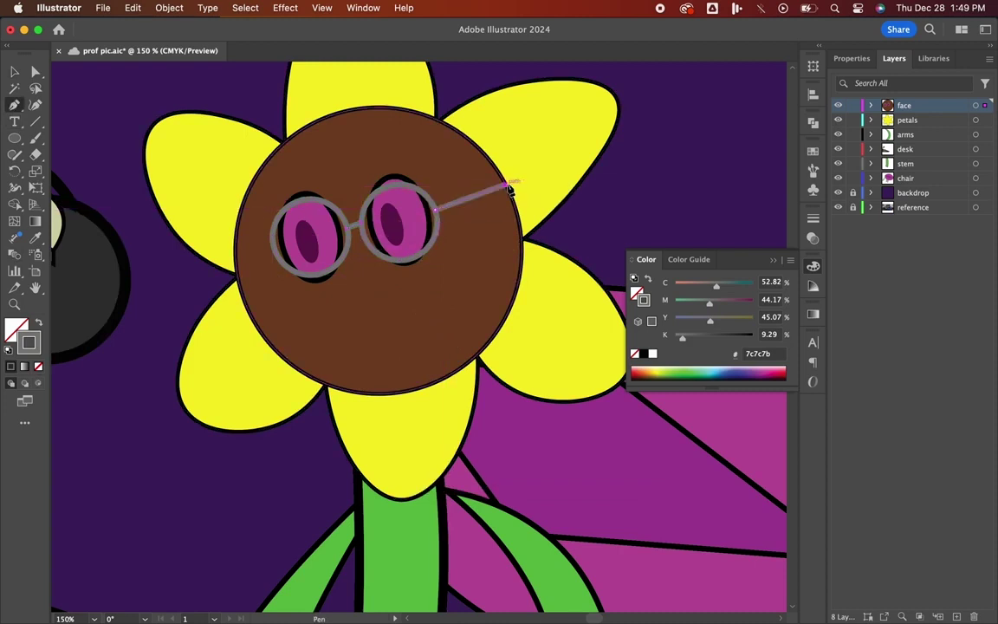
left_click(274, 247)
left_click(236, 258)
key("v")
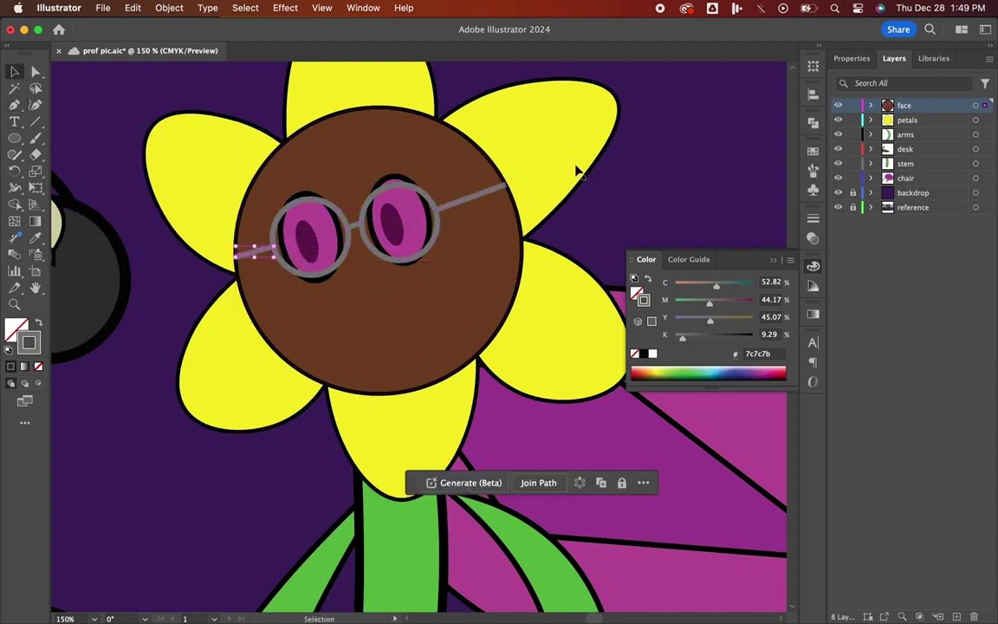
left_click(713, 196)
- Draw a black (000000) curved smile on the lower face with the Pen tool, rising toward the right
key("super+minus")
key("super+minus")
key("super+equal")
key("super+equal")
scroll(713, 197, "up", 2)
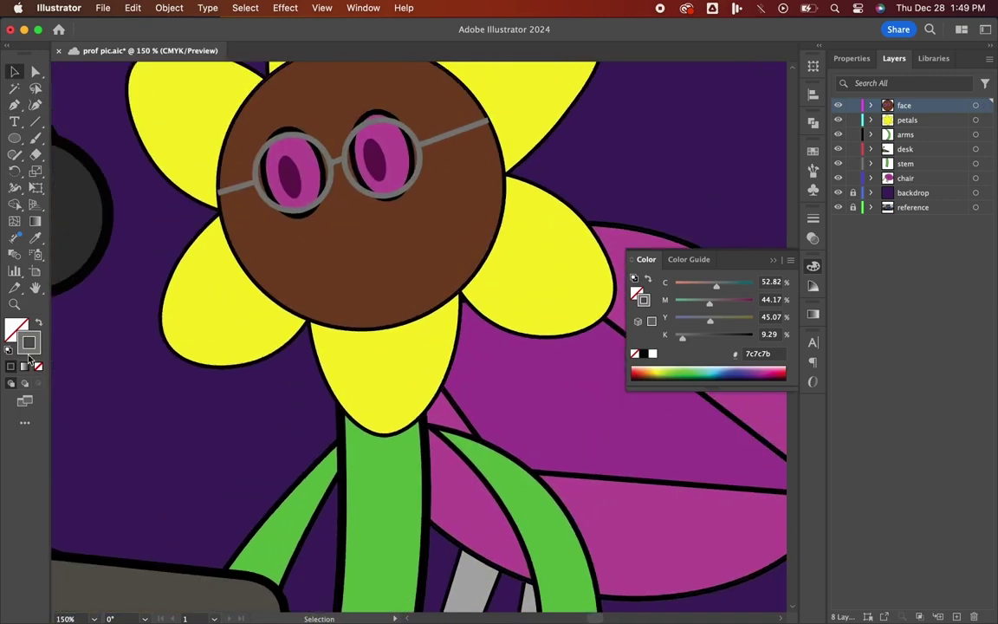
double_click(29, 346)
type("000000")
key("Return")
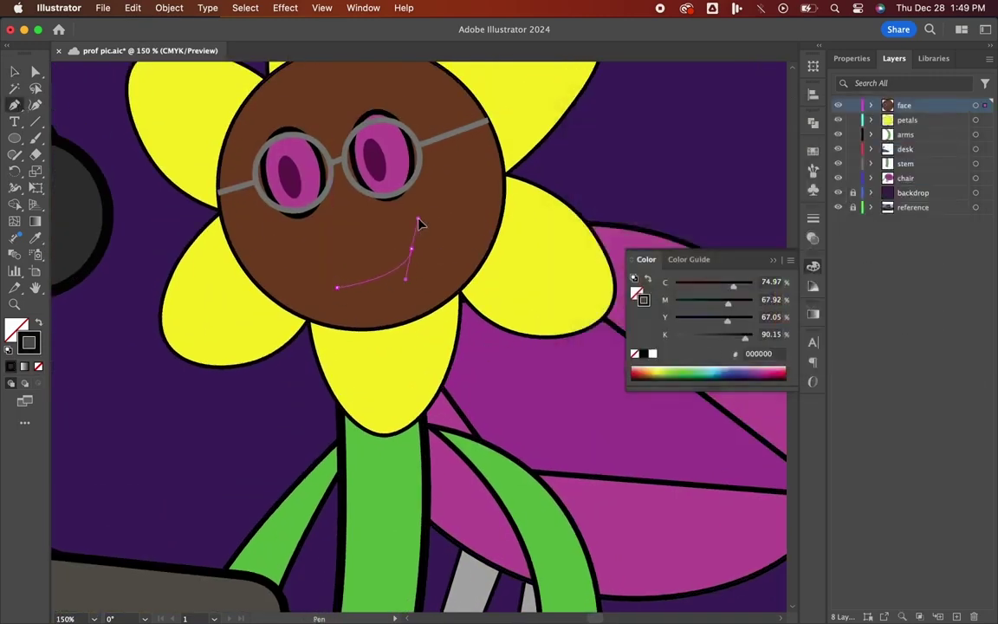
left_click_drag(418, 222, 418, 218)
left_click(14, 72)
left_click(669, 158)
- Set the stroke color to orange-brown af6a10 for a pencil at the right hand on the desk
scroll(669, 157, "right", 2)
scroll(669, 158, "down", 3)
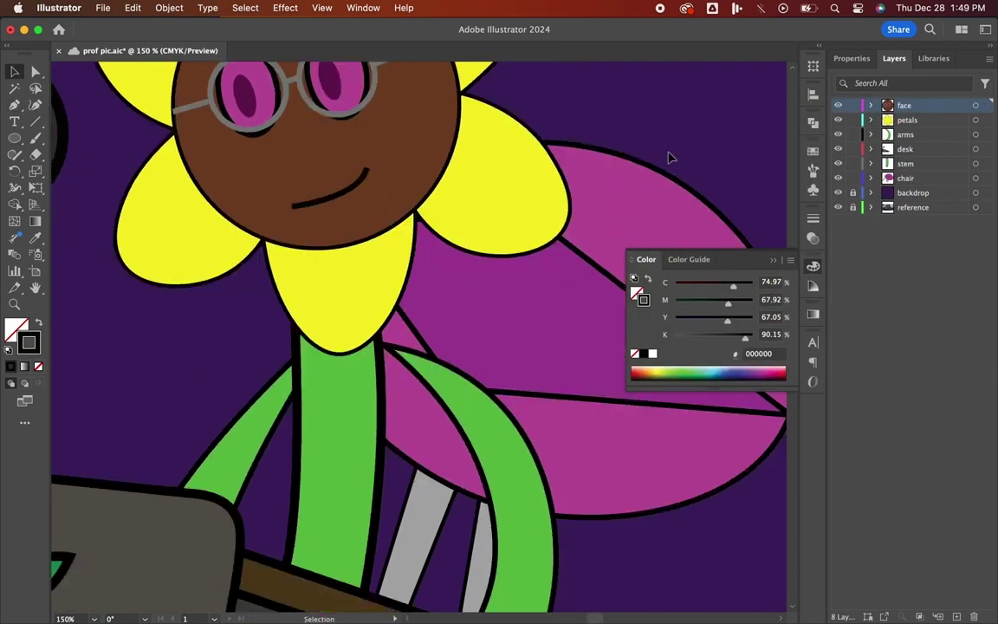
scroll(668, 158, "down", 5)
double_click(28, 343)
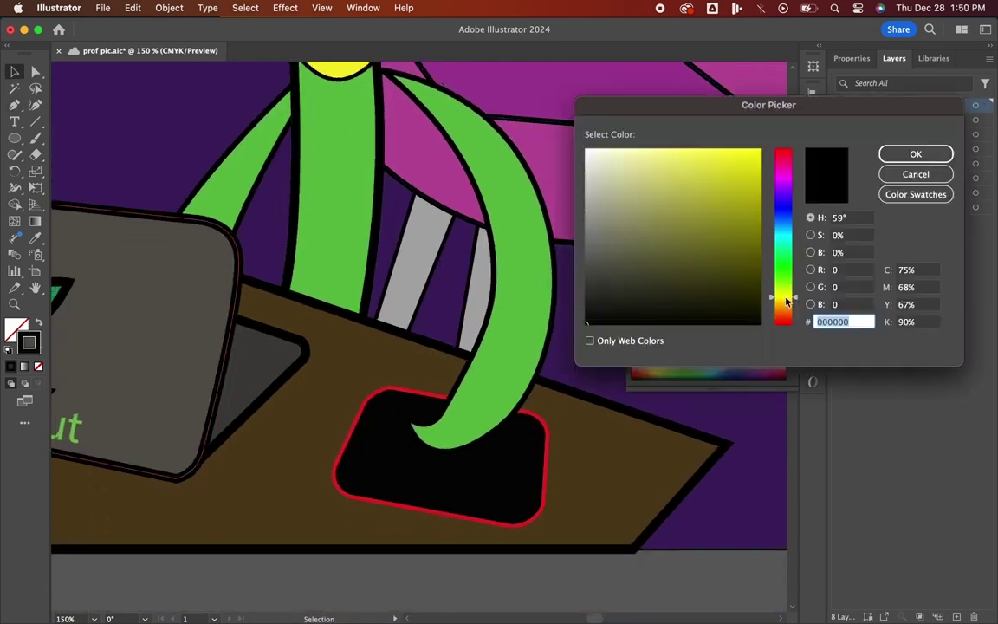
left_click_drag(785, 300, 786, 309)
type("b76f0f")
left_click(915, 153)
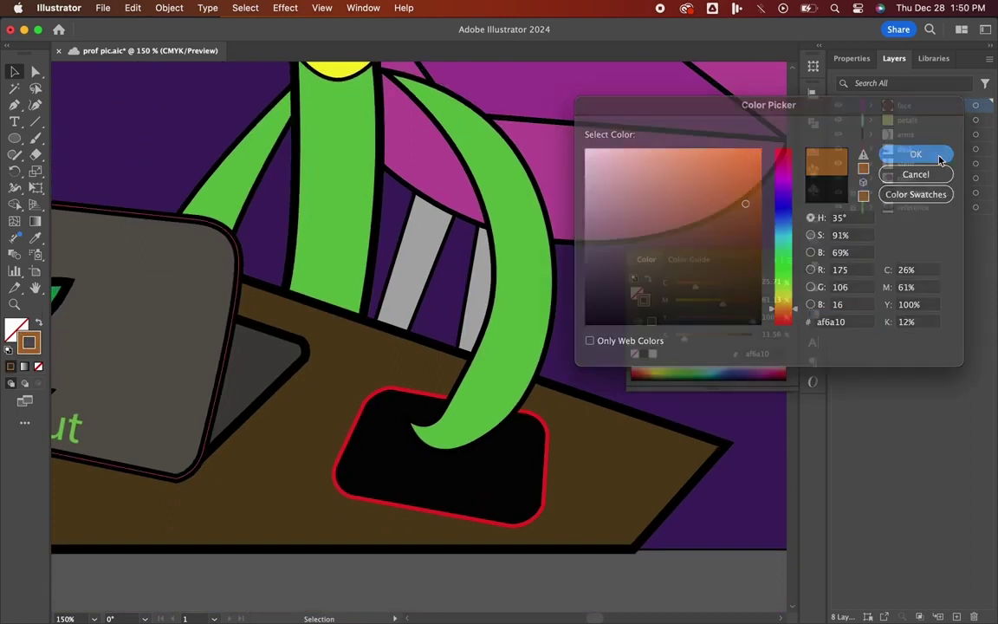
- Draw a slanted, pointed pencil shape at the right arm's tip, turn its stroke color into the fill, and move it slightly down
left_click(14, 105)
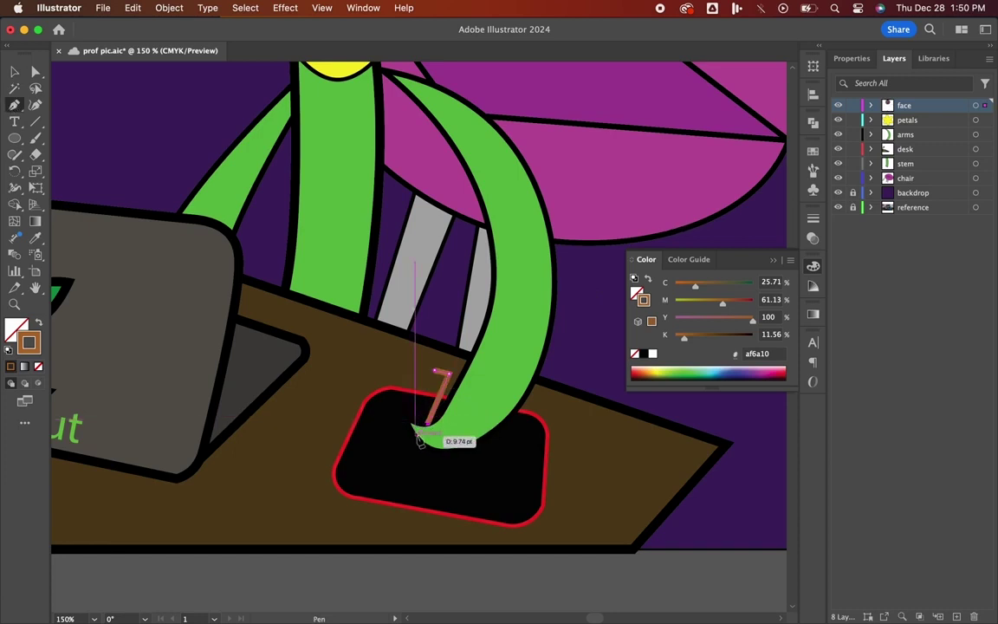
left_click(415, 436)
left_click(415, 420)
left_click(437, 373)
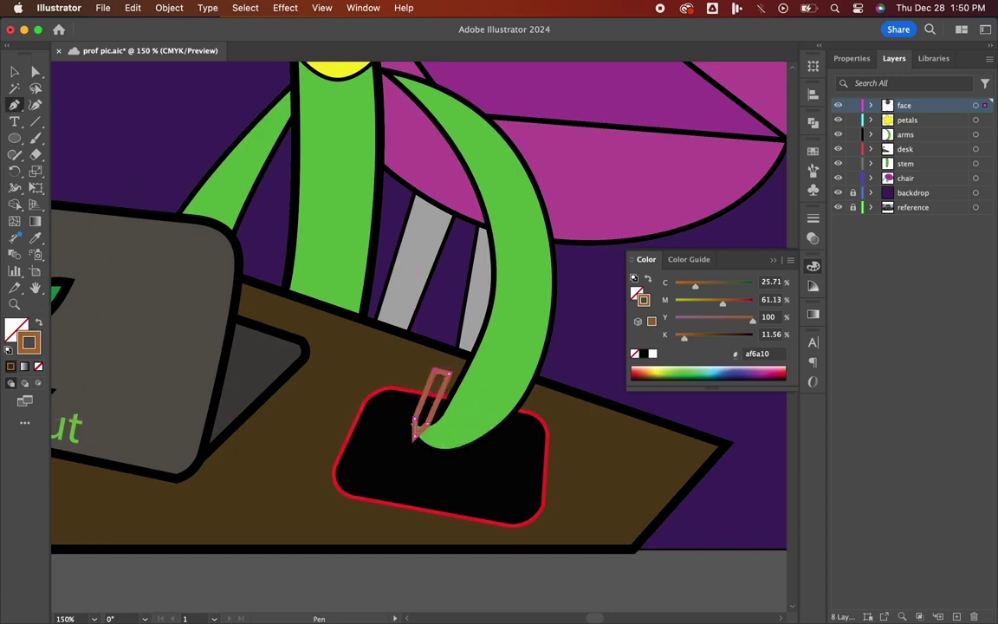
left_click(39, 323)
left_click(15, 72)
left_click_drag(432, 400, 425, 427)
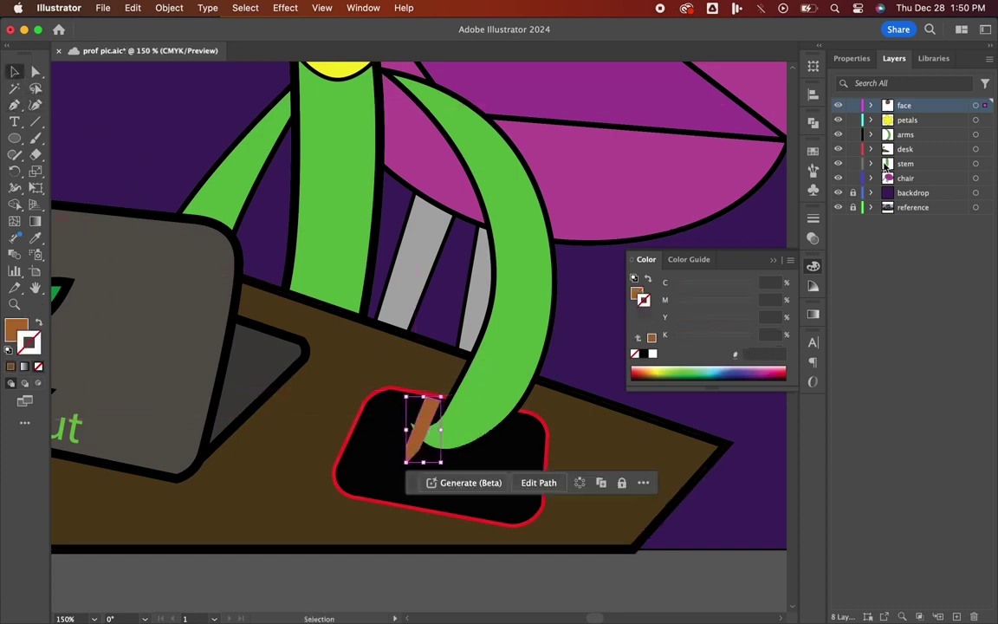
- Move the pencil from the face layer to the desk layer, keeping it in the same place
key("super+x")
left_click(915, 179)
left_click(914, 149)
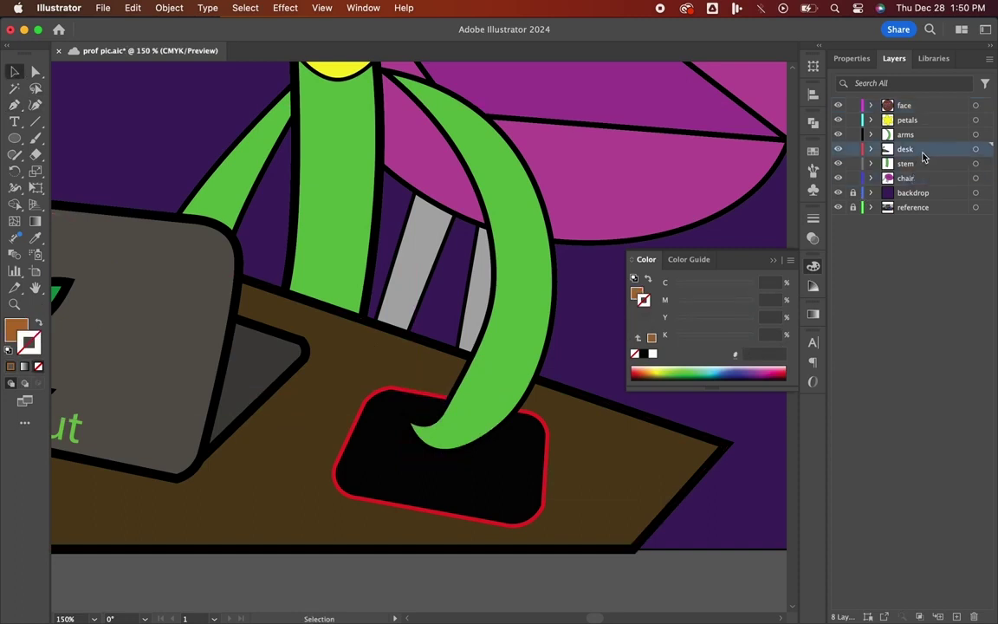
key("ctrl+f")
left_click(742, 484)
- Give the pencil an outline stroke and set the stroke color to dark brown 3d362d
scroll(743, 483, "down", 3)
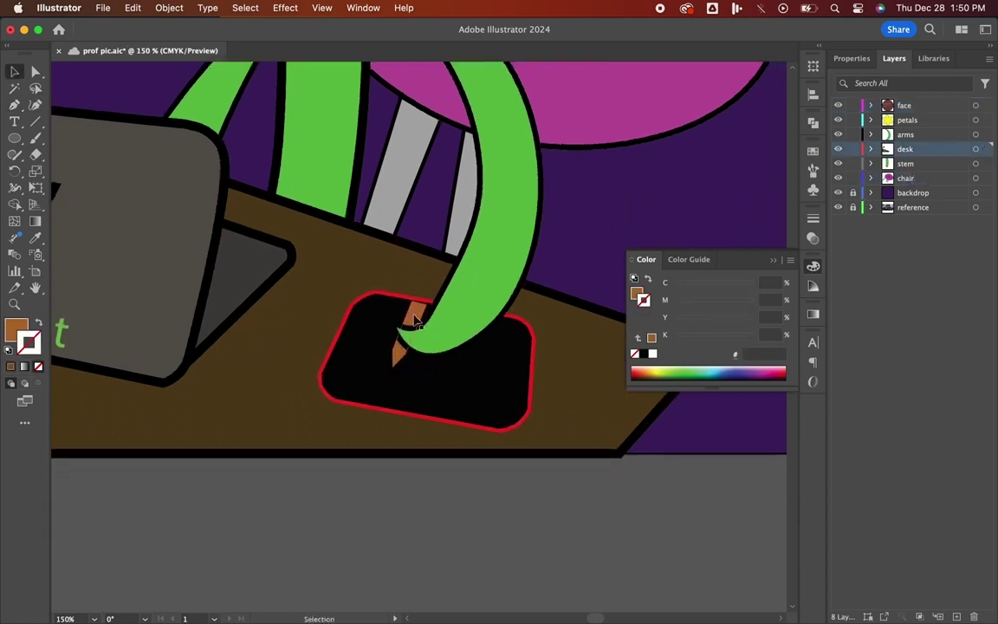
left_click(407, 319)
left_click(814, 219)
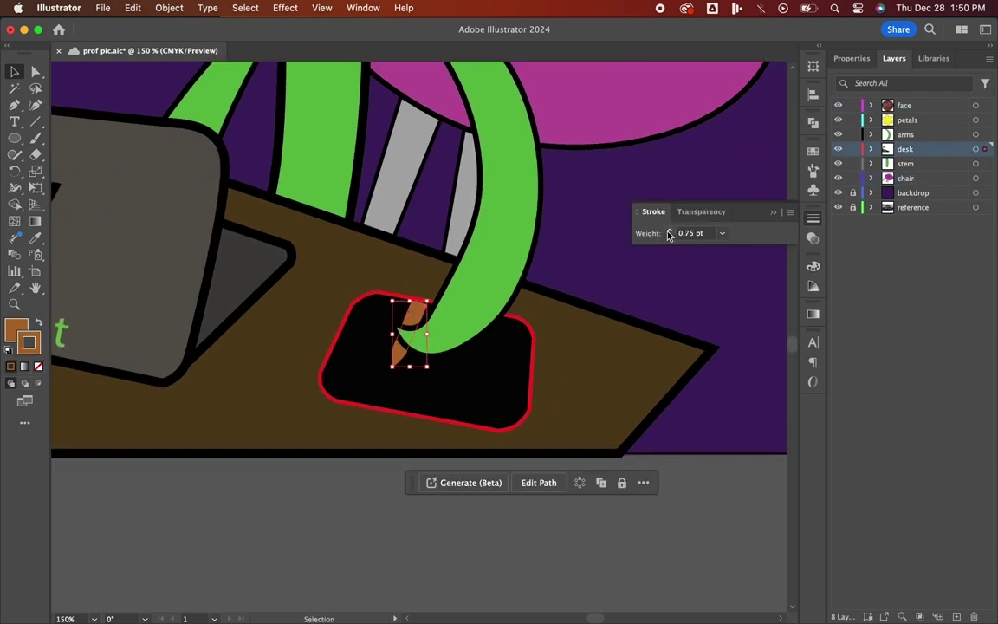
left_click(771, 213)
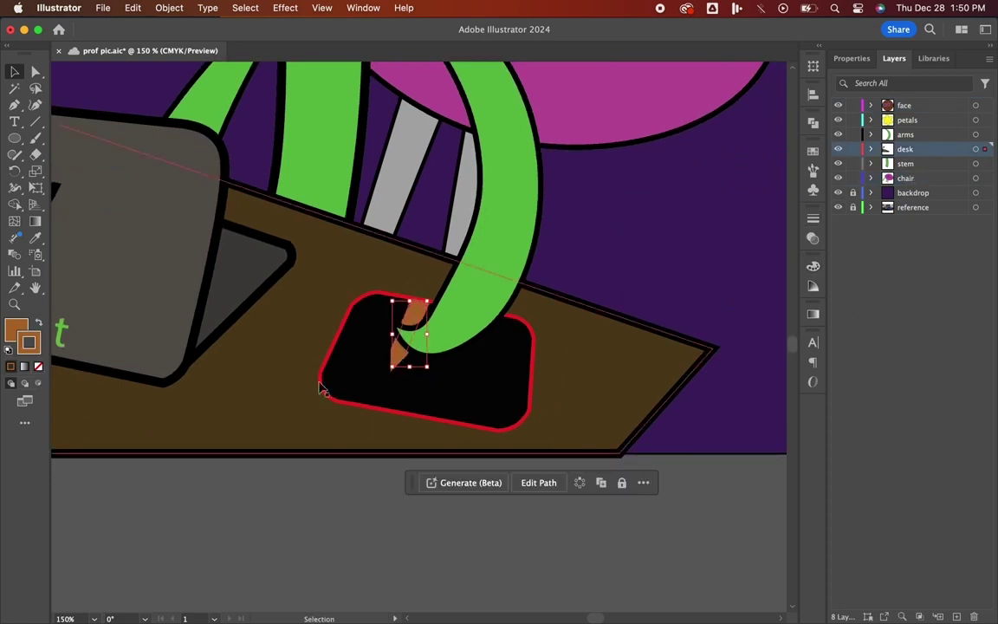
double_click(17, 329)
left_click_drag(621, 296, 642, 283)
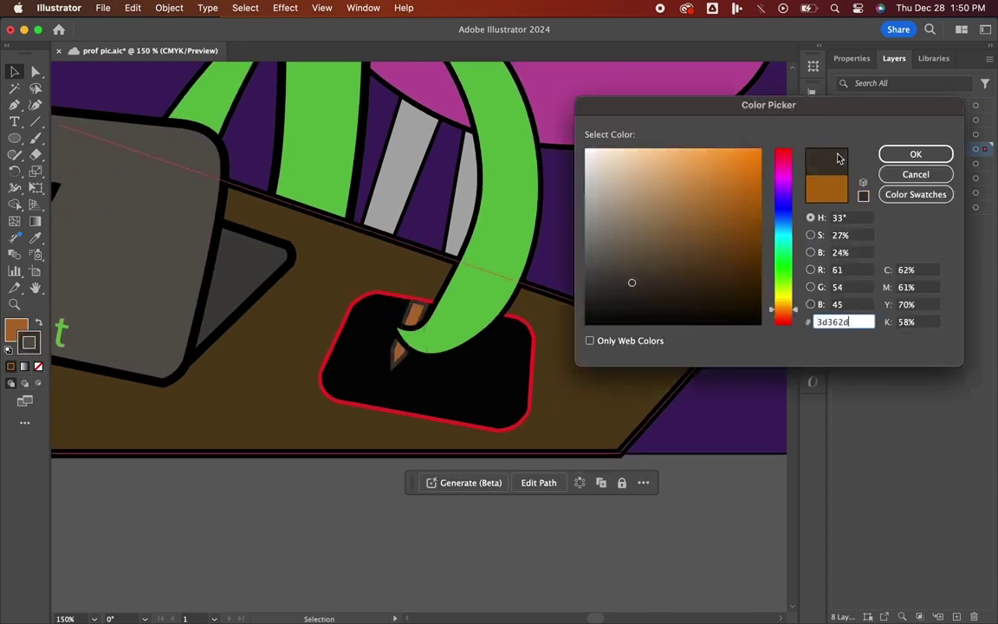